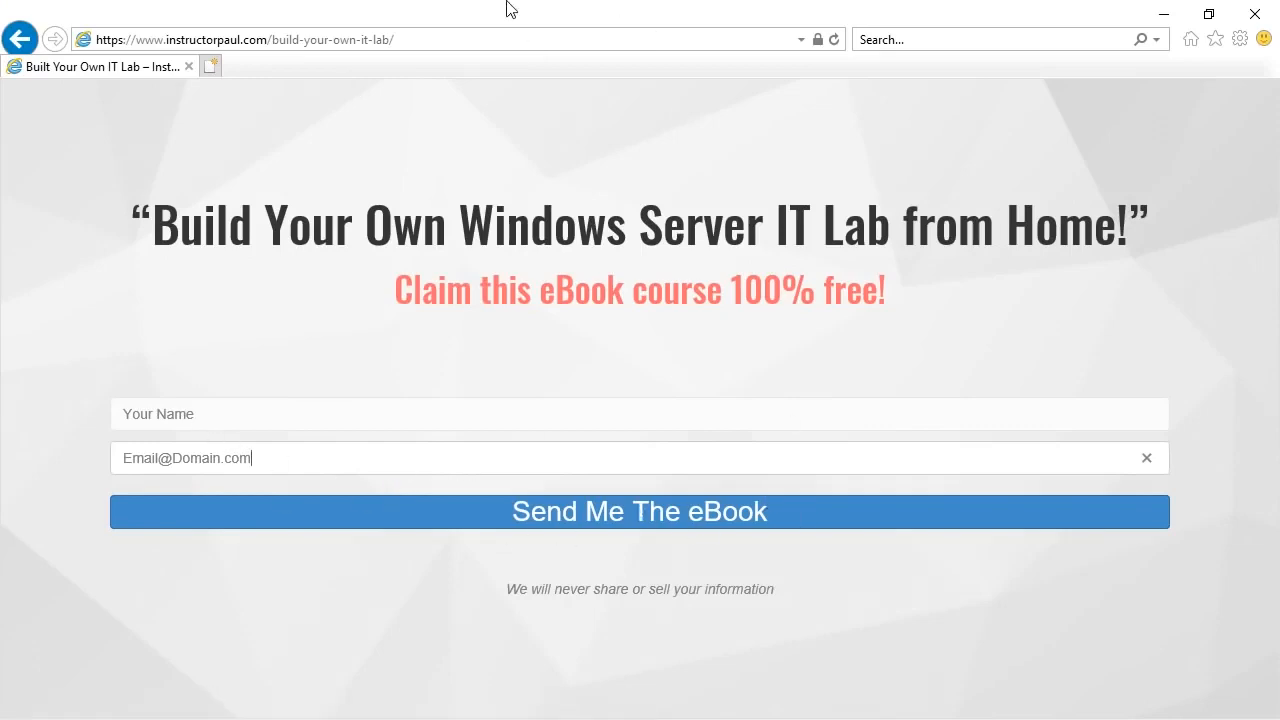
- Scroll through the lab eBook PDF in Edge, then close it and minimize the browser to reveal Server Manager
{"action": "left_click", "coordinate": [1166, 12]}
{"action": "left_click_drag", "start_coordinate": [1270, 112], "coordinate": [1268, 163]}
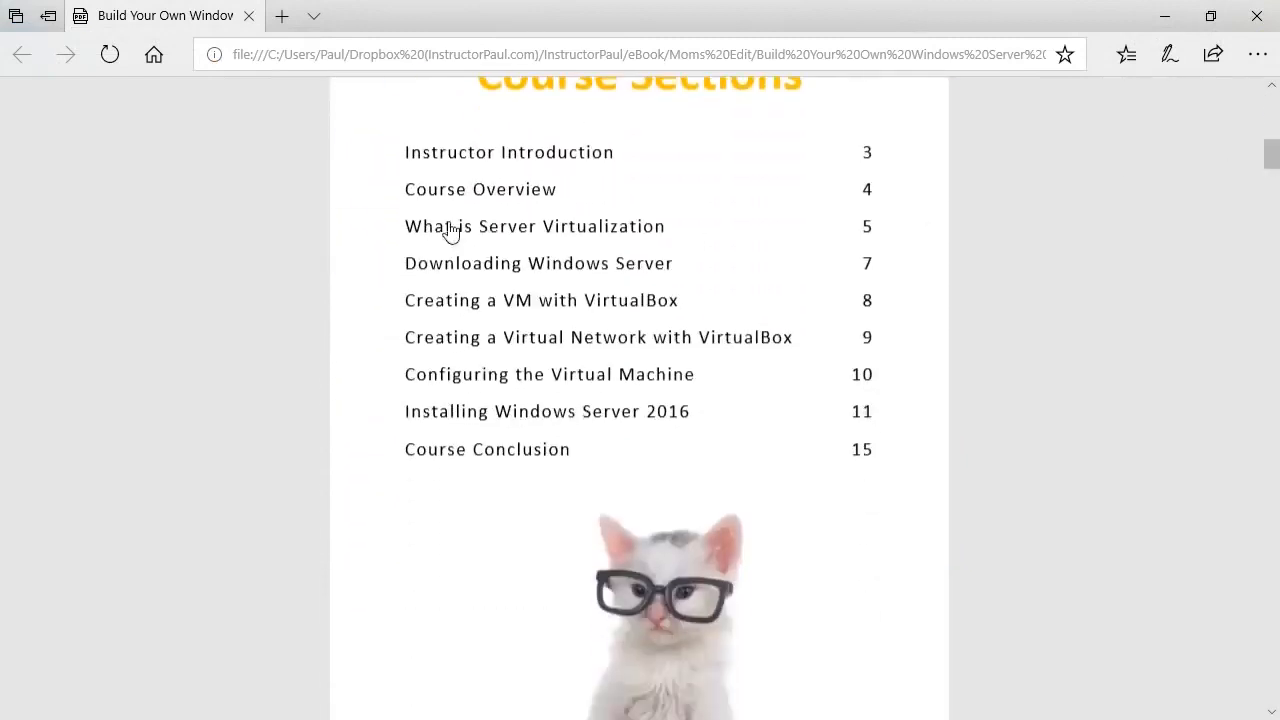
{"action": "left_click_drag", "start_coordinate": [1272, 155], "coordinate": [1272, 490]}
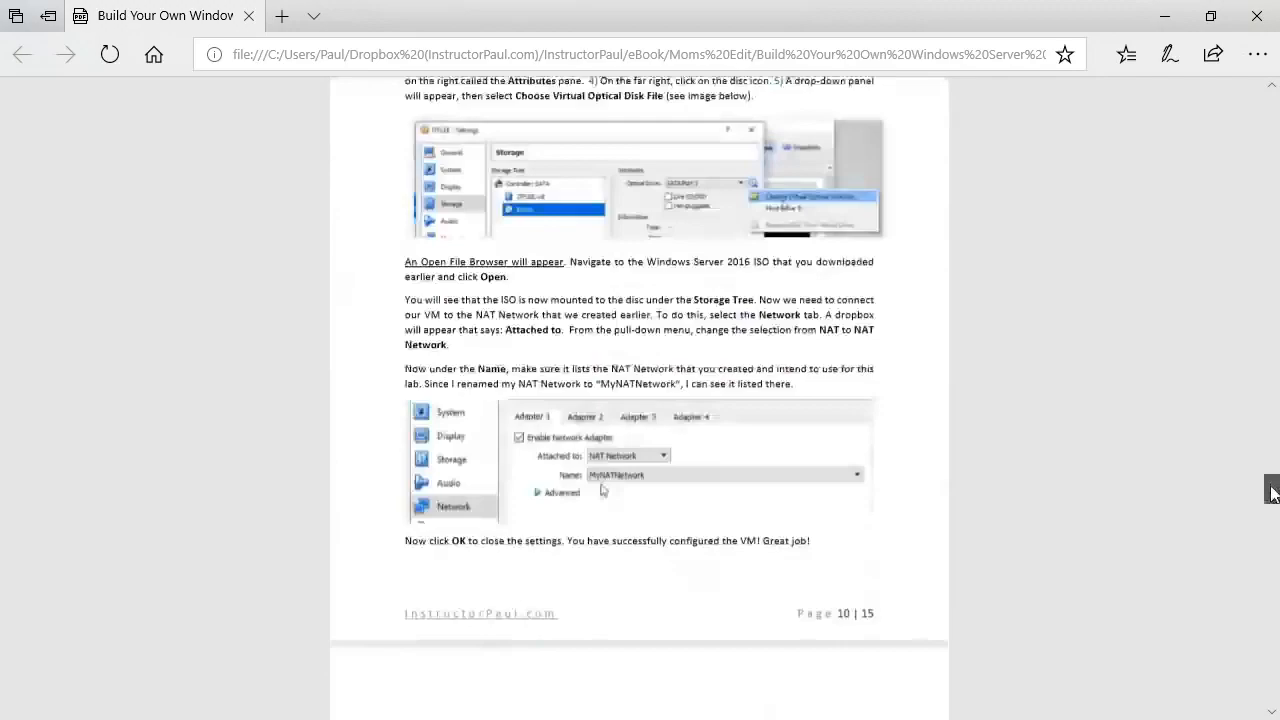
{"action": "left_click", "coordinate": [1256, 15]}
{"action": "left_click", "coordinate": [1175, 20]}
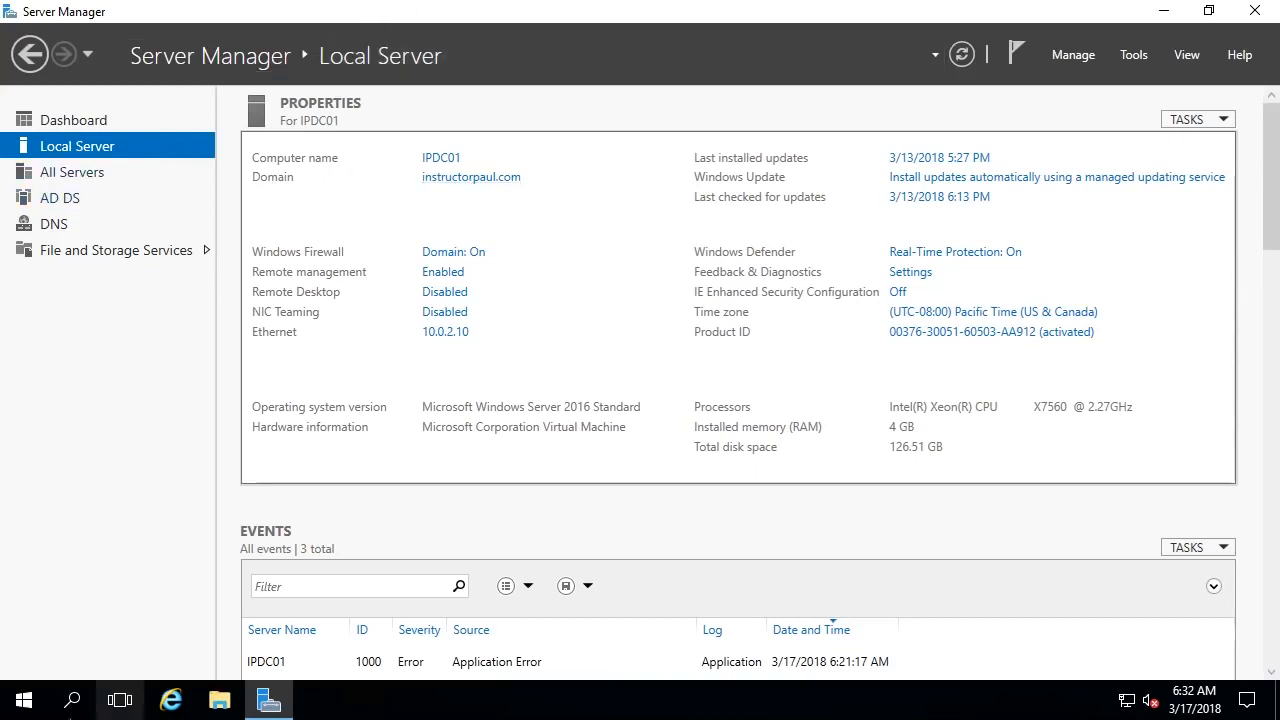
- Return to Server Manager's Local Server page and open the Tools menu of admin tools
{"action": "left_click", "coordinate": [24, 700]}
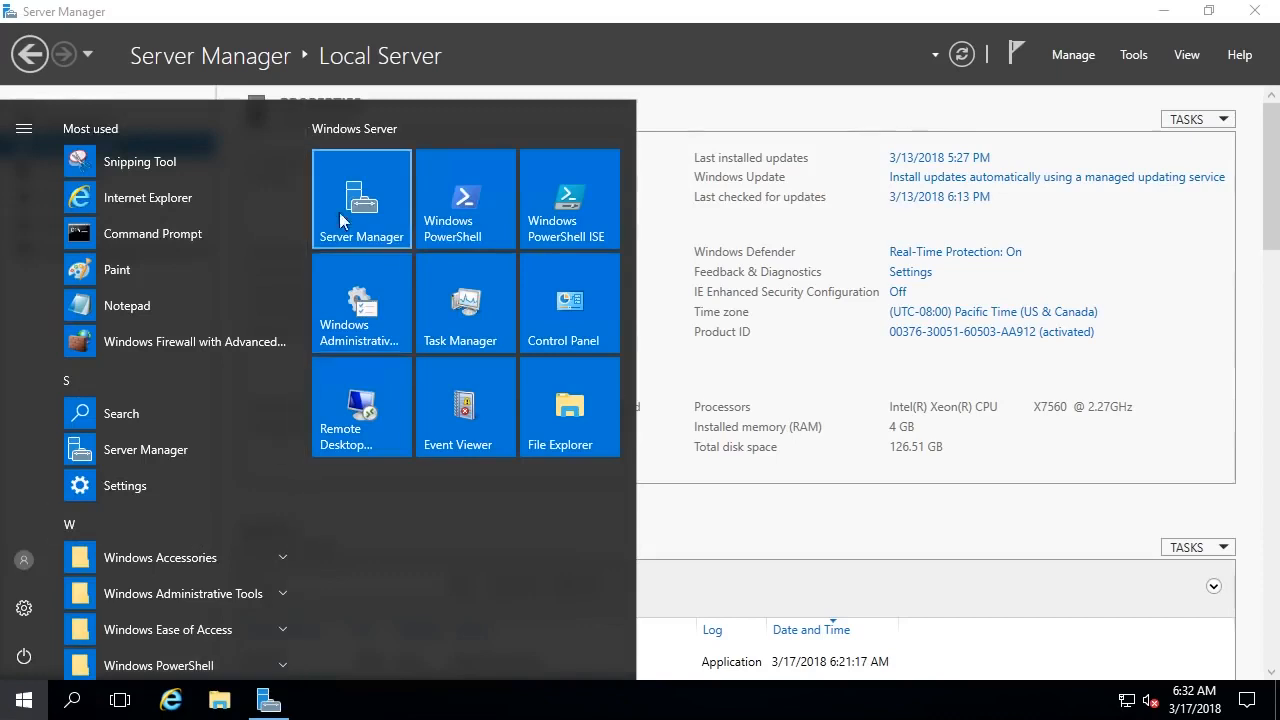
{"action": "left_click", "coordinate": [670, 120]}
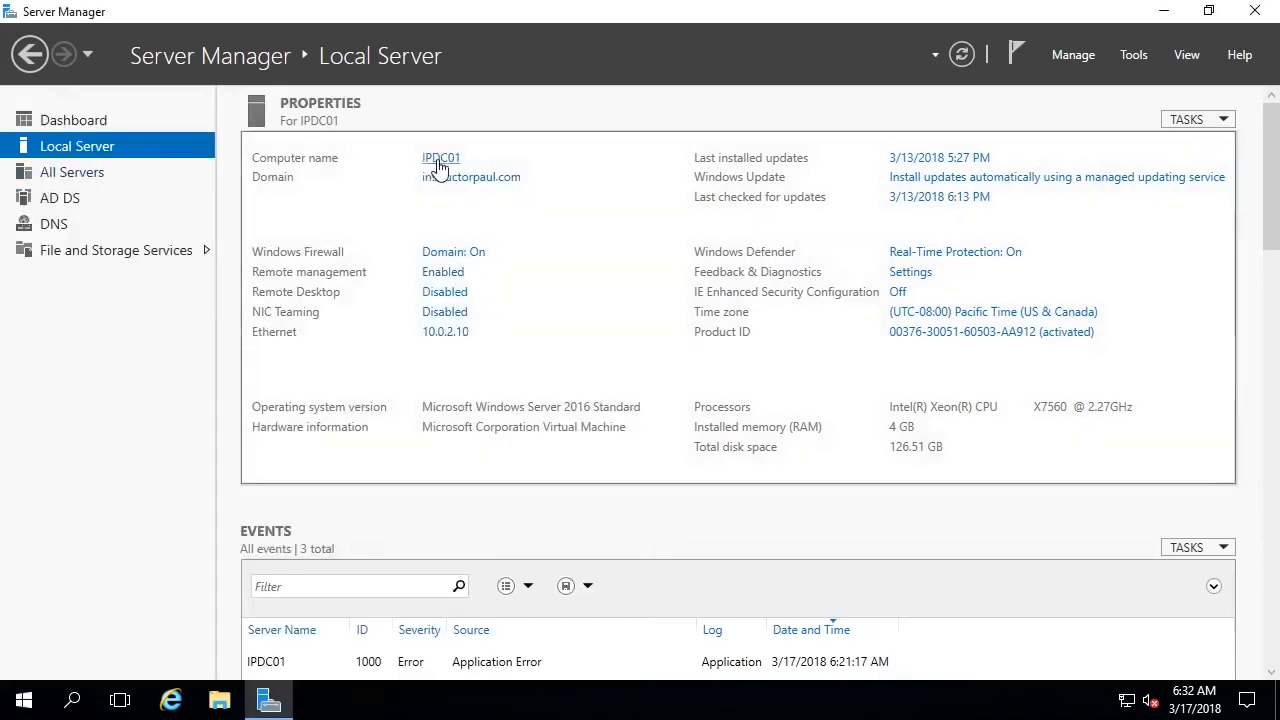
{"action": "left_click", "coordinate": [103, 120]}
{"action": "left_click", "coordinate": [96, 144]}
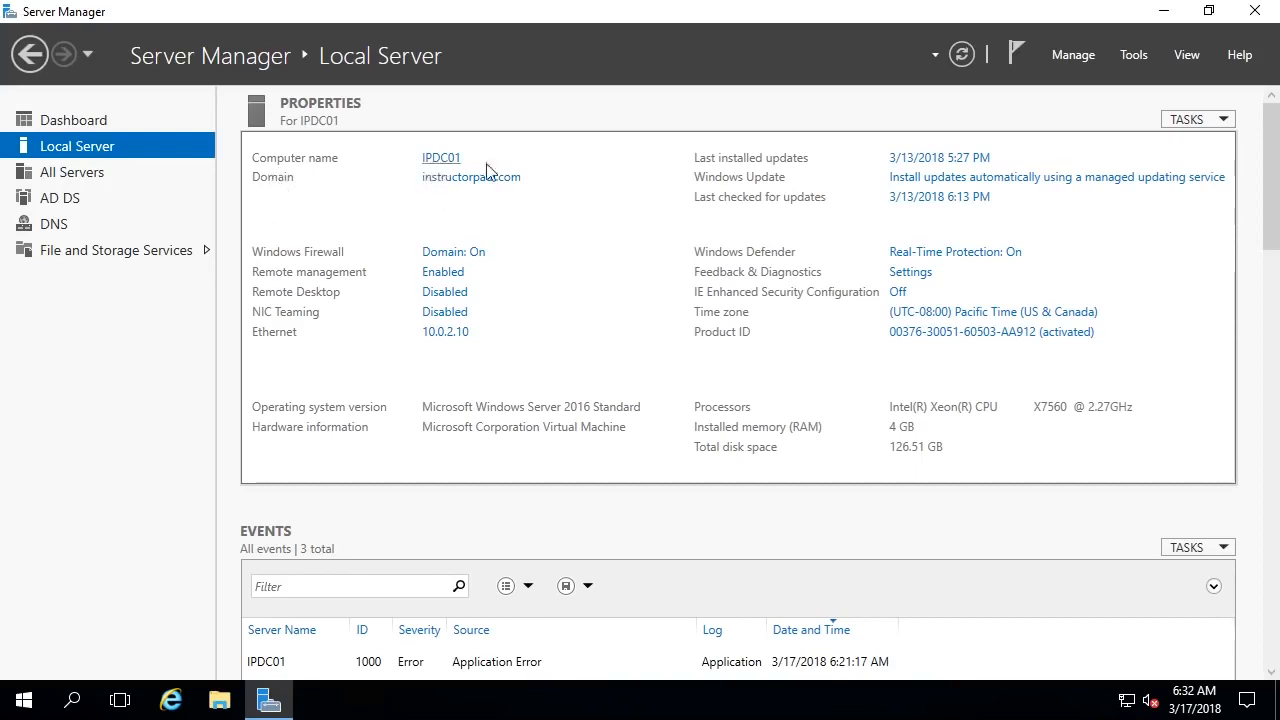
{"action": "left_click", "coordinate": [1136, 56]}
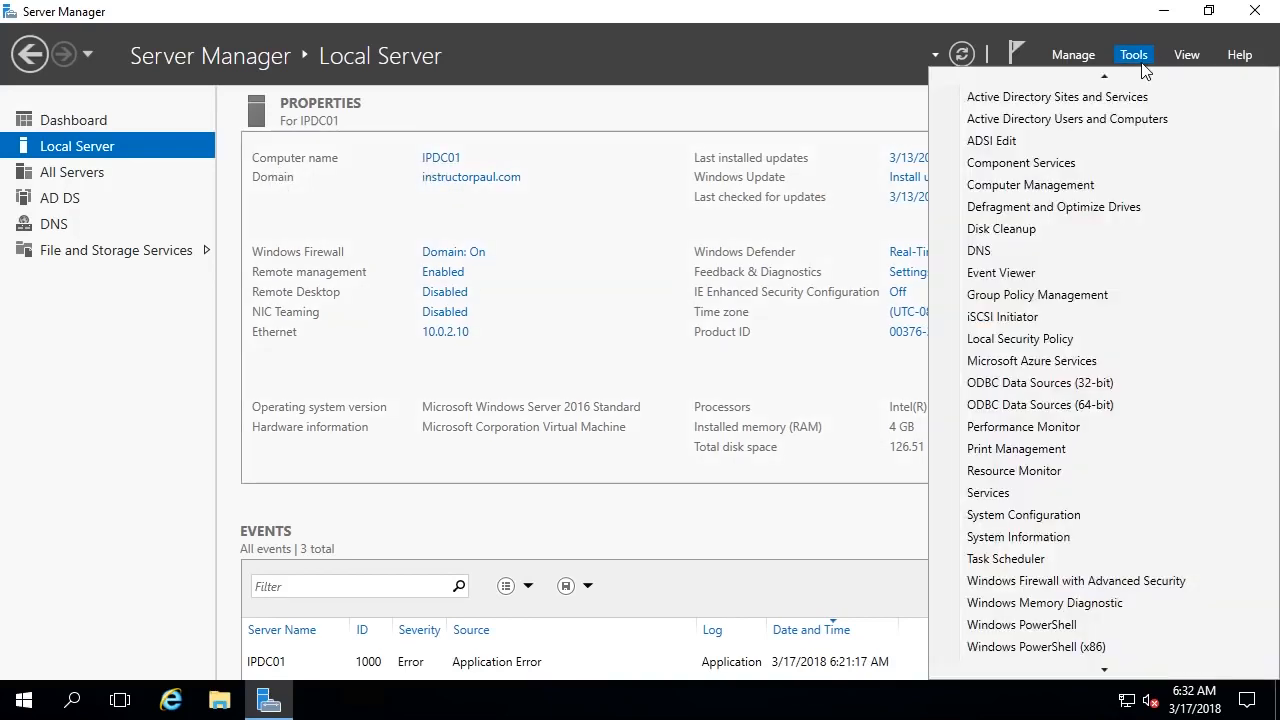
{"action": "mouse_move", "coordinate": [1127, 77]}
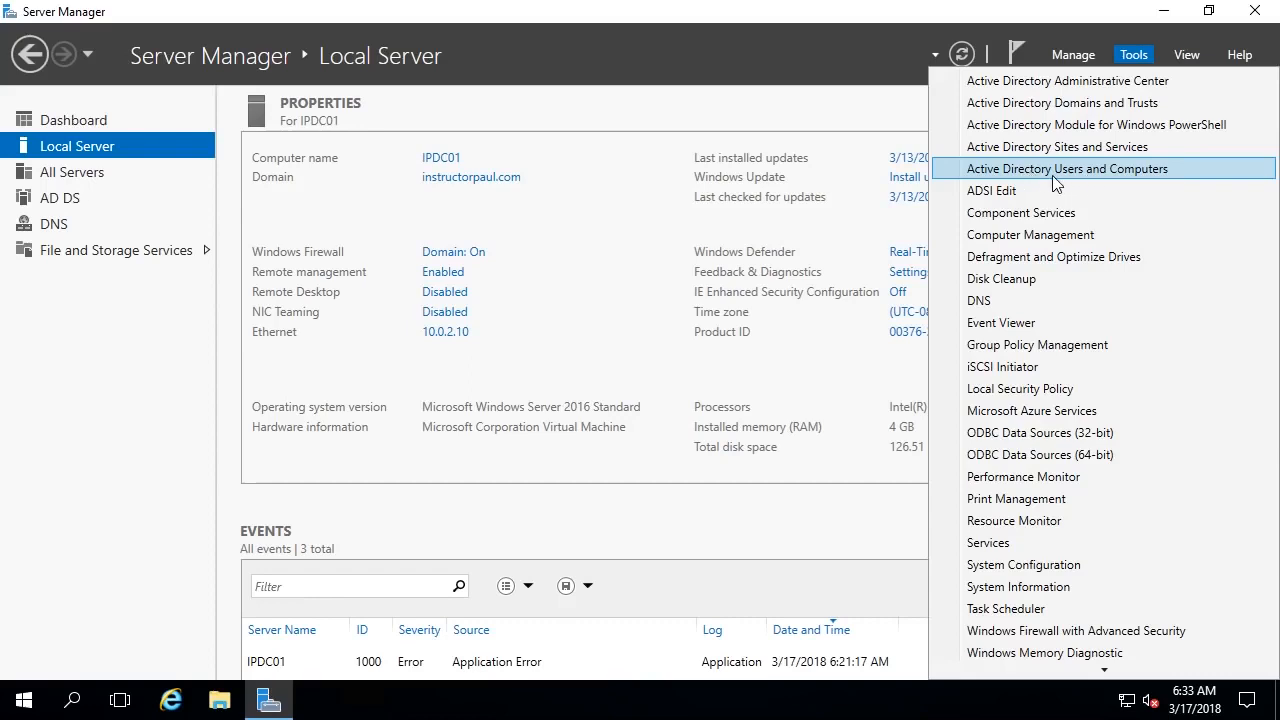
- Launch Active Directory Users and Computers, turn off Advanced Features, and expand instructorpaul.com
{"action": "left_click", "coordinate": [983, 175]}
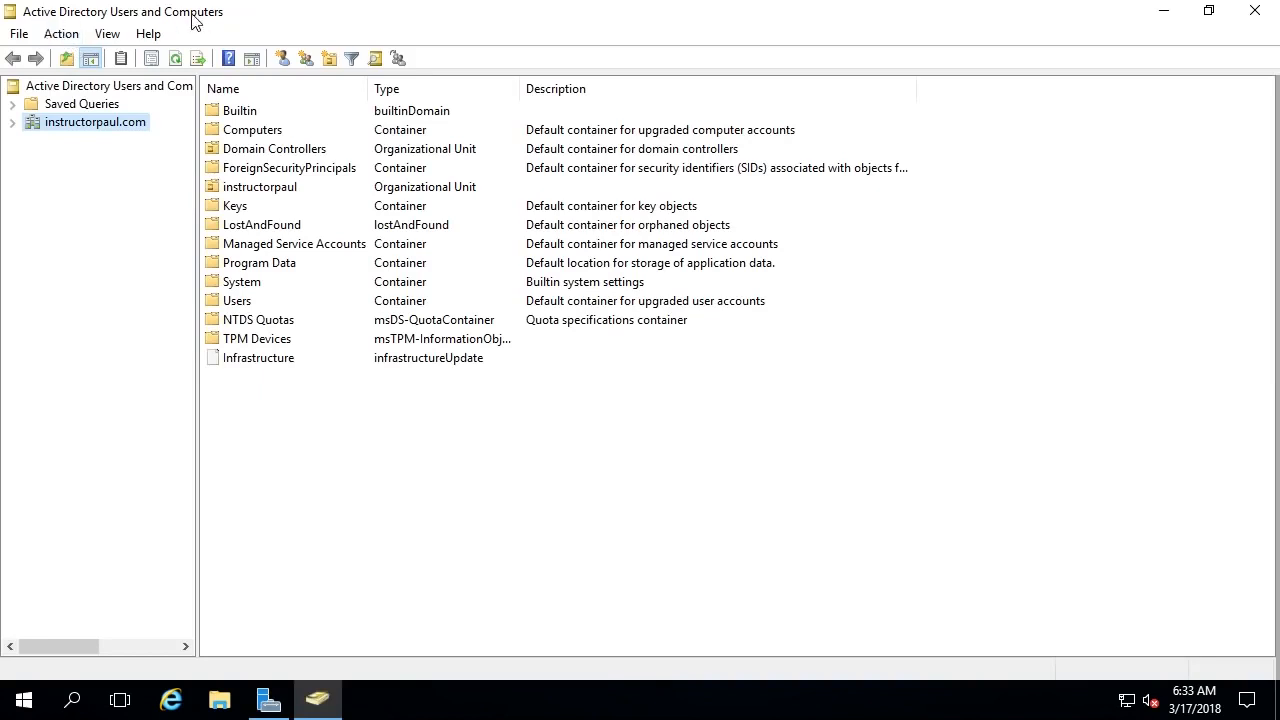
{"action": "left_click", "coordinate": [107, 34]}
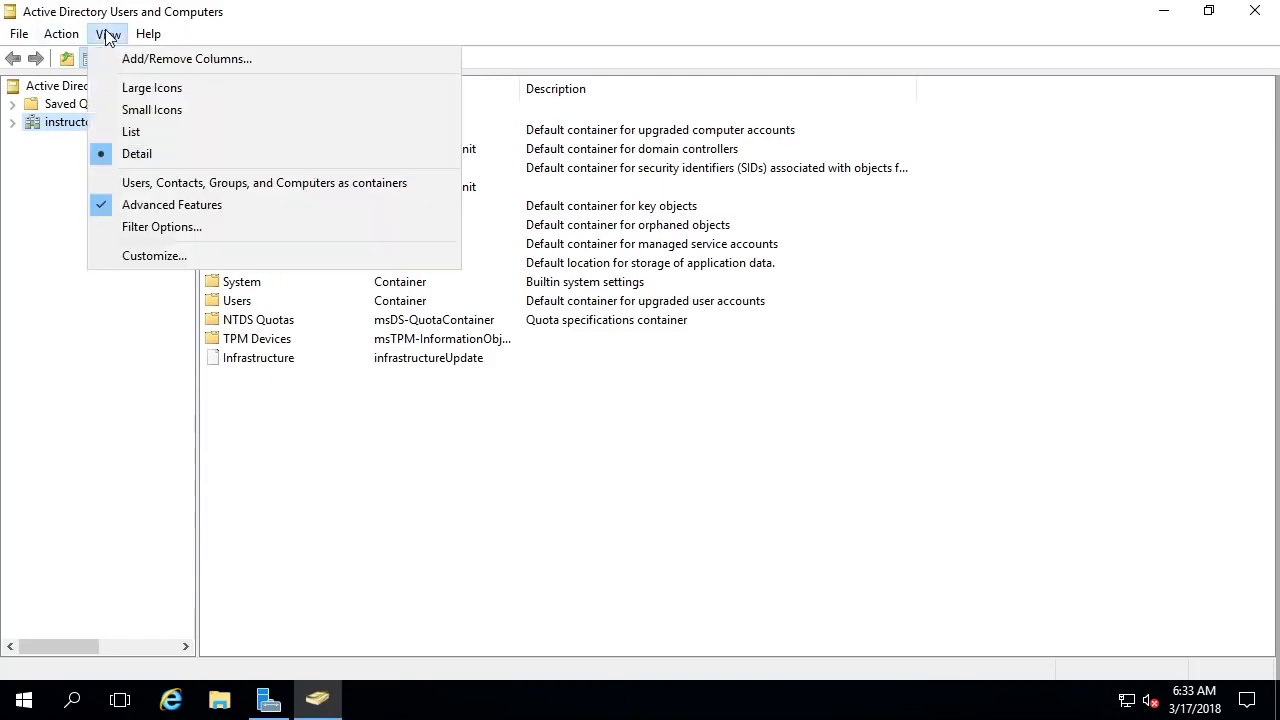
{"action": "left_click", "coordinate": [146, 205]}
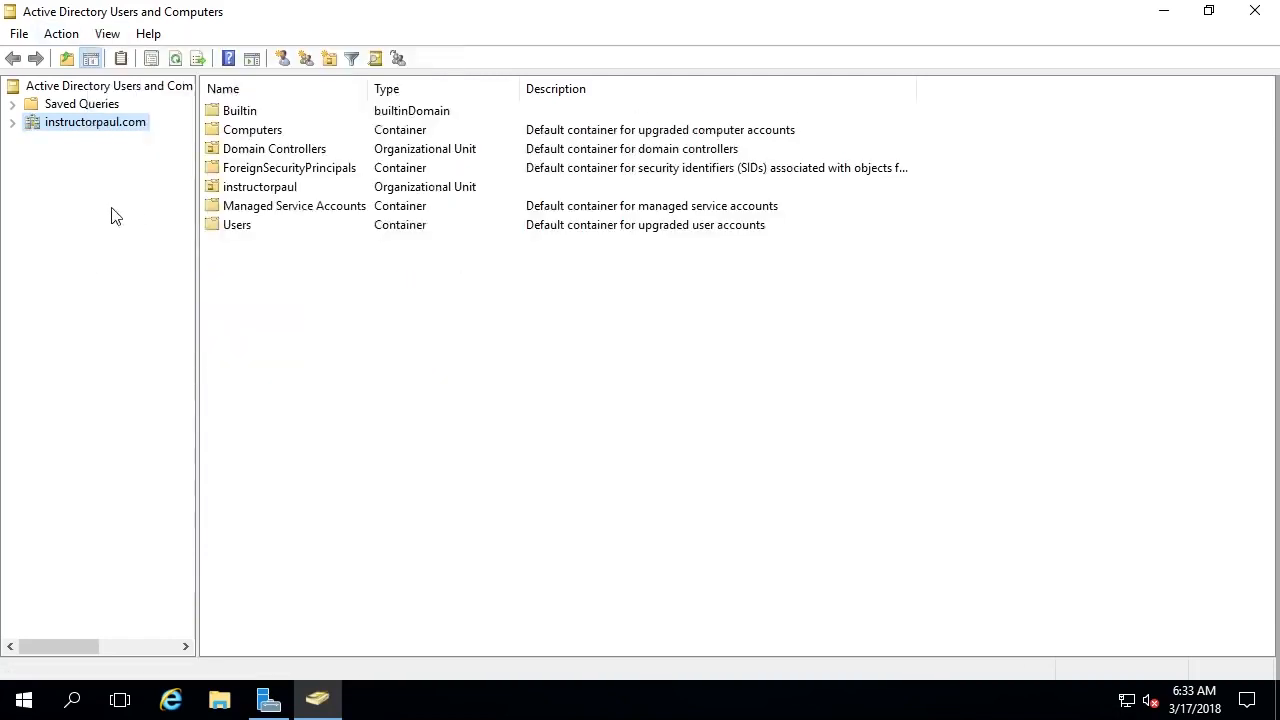
{"action": "left_click", "coordinate": [12, 124]}
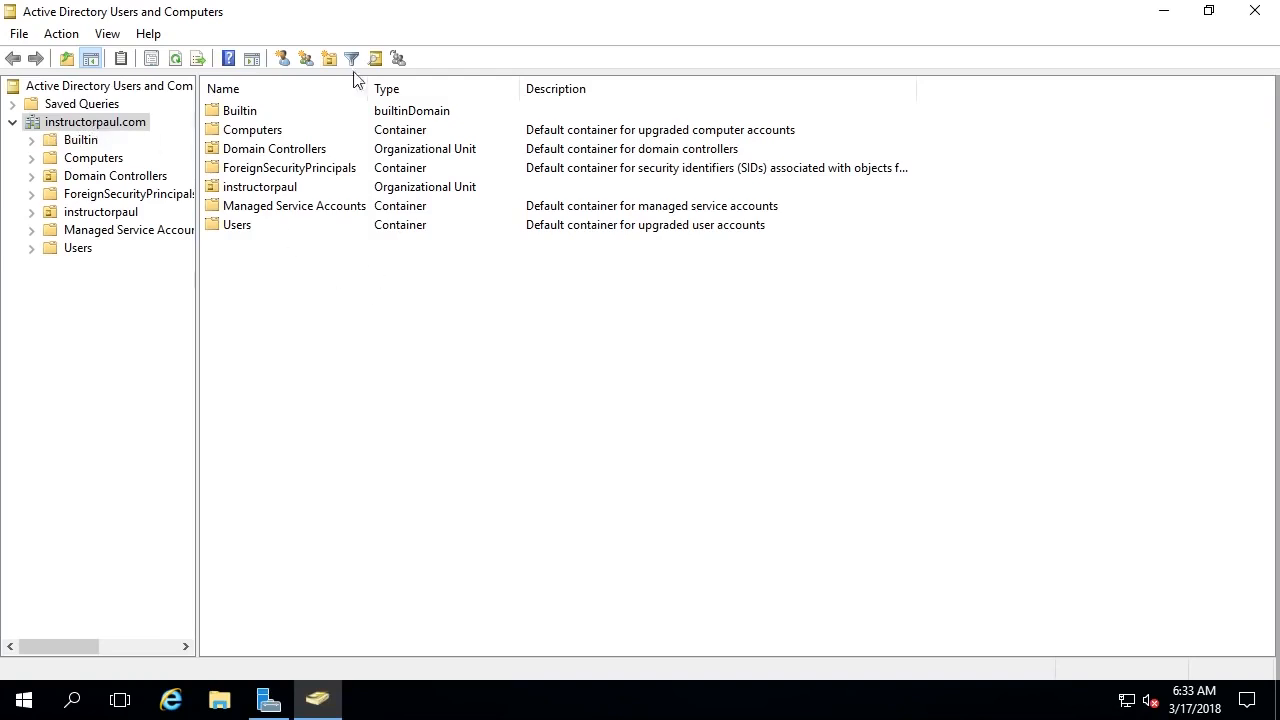
{"action": "left_click_drag", "start_coordinate": [383, 310], "coordinate": [279, 109]}
{"action": "left_click", "coordinate": [291, 258]}
{"action": "left_click", "coordinate": [268, 115]}
{"action": "left_click", "coordinate": [268, 133]}
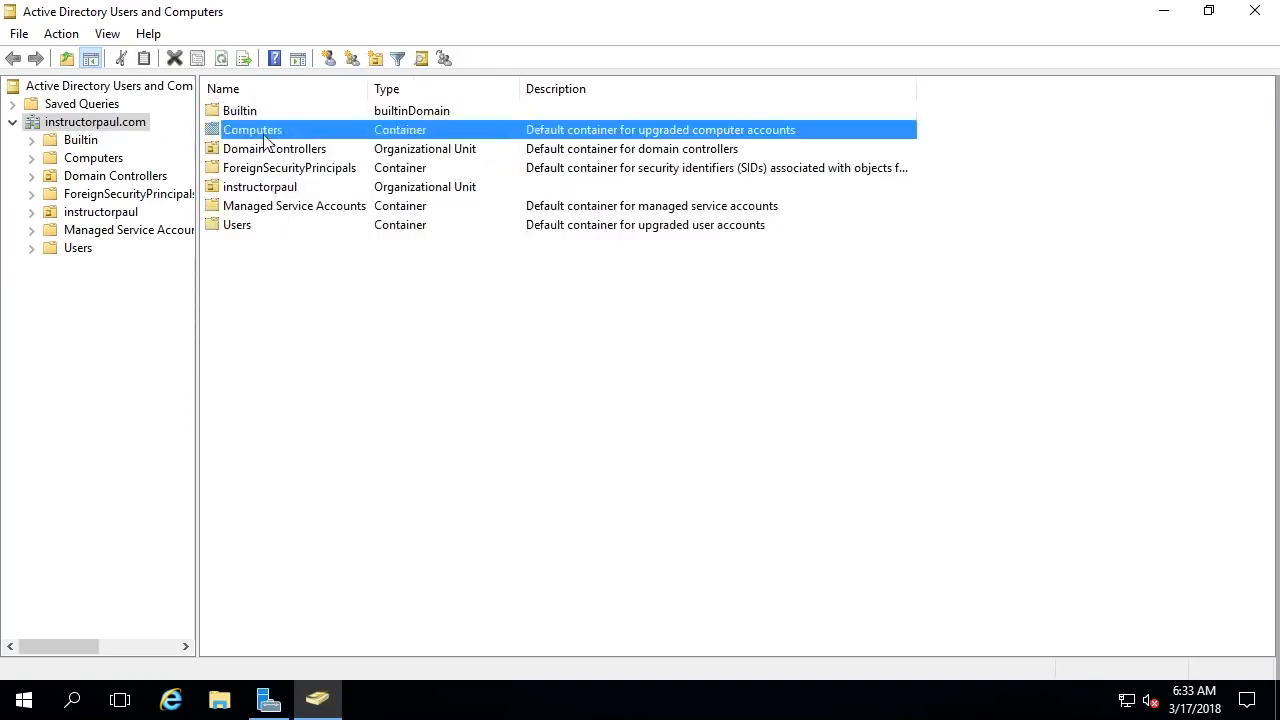
{"action": "left_click", "coordinate": [266, 152]}
{"action": "left_click", "coordinate": [270, 170]}
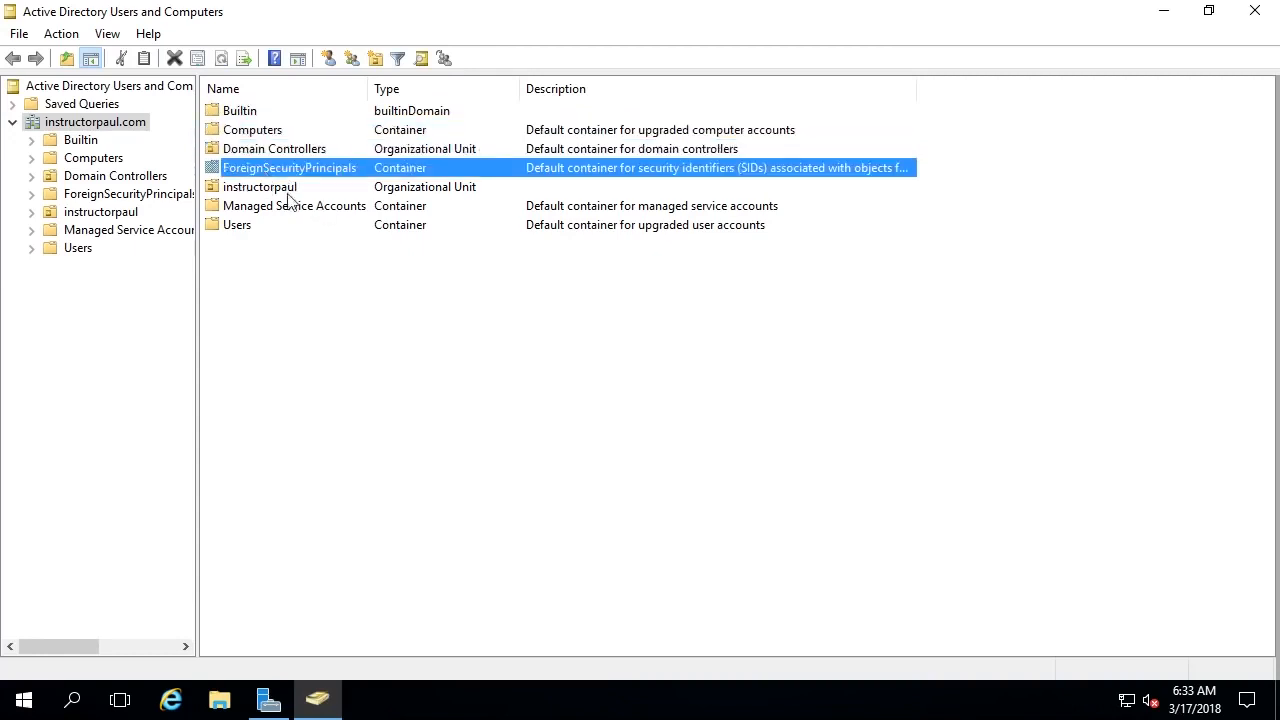
{"action": "left_click", "coordinate": [300, 189]}
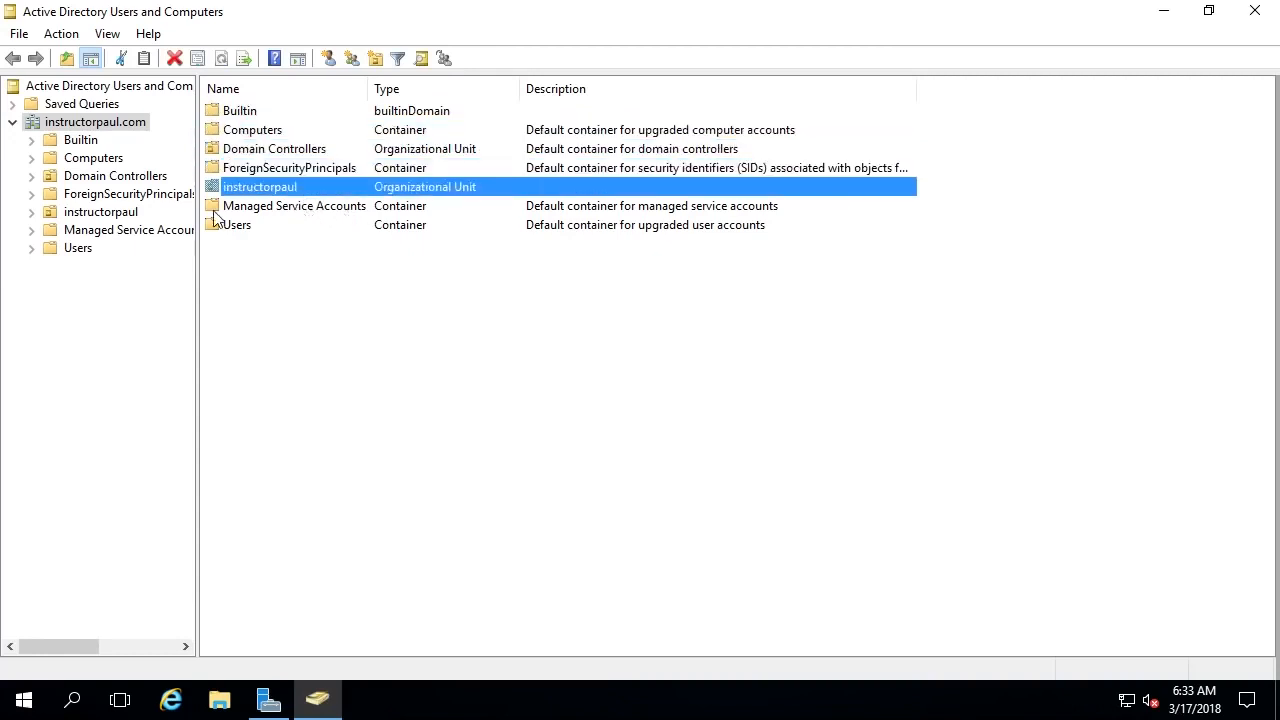
{"action": "left_click", "coordinate": [248, 207]}
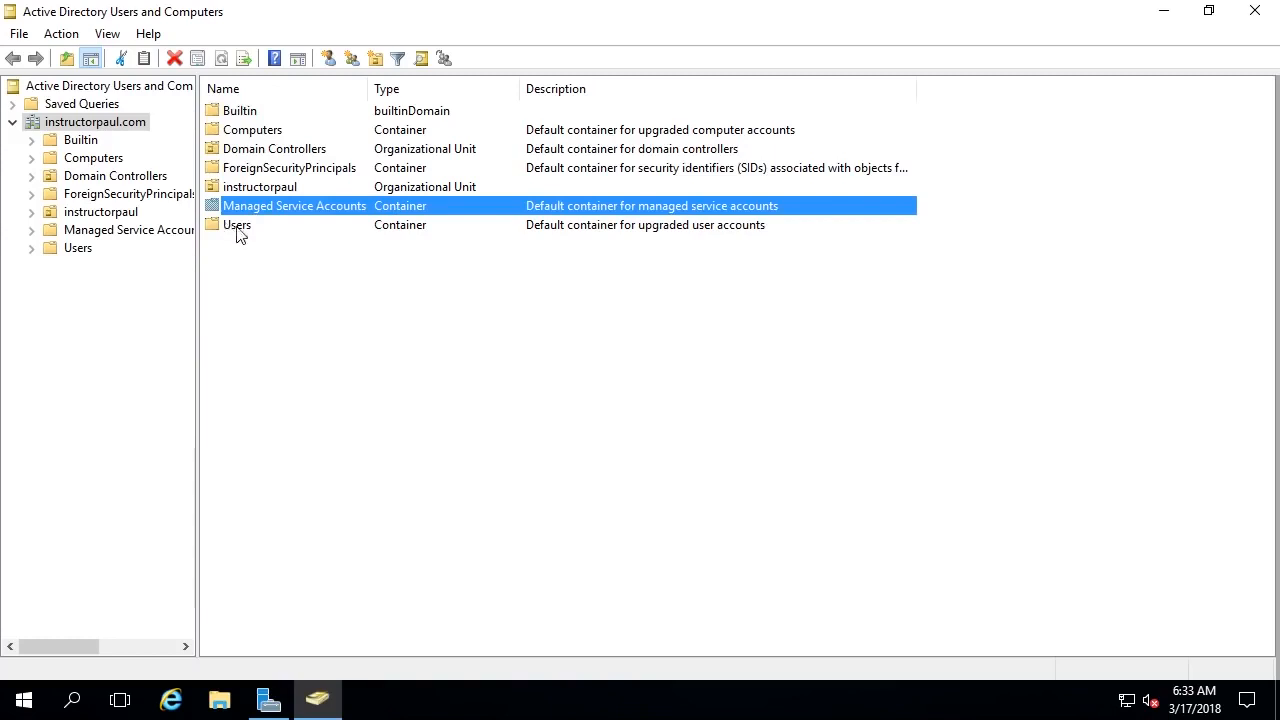
{"action": "left_click", "coordinate": [230, 226]}
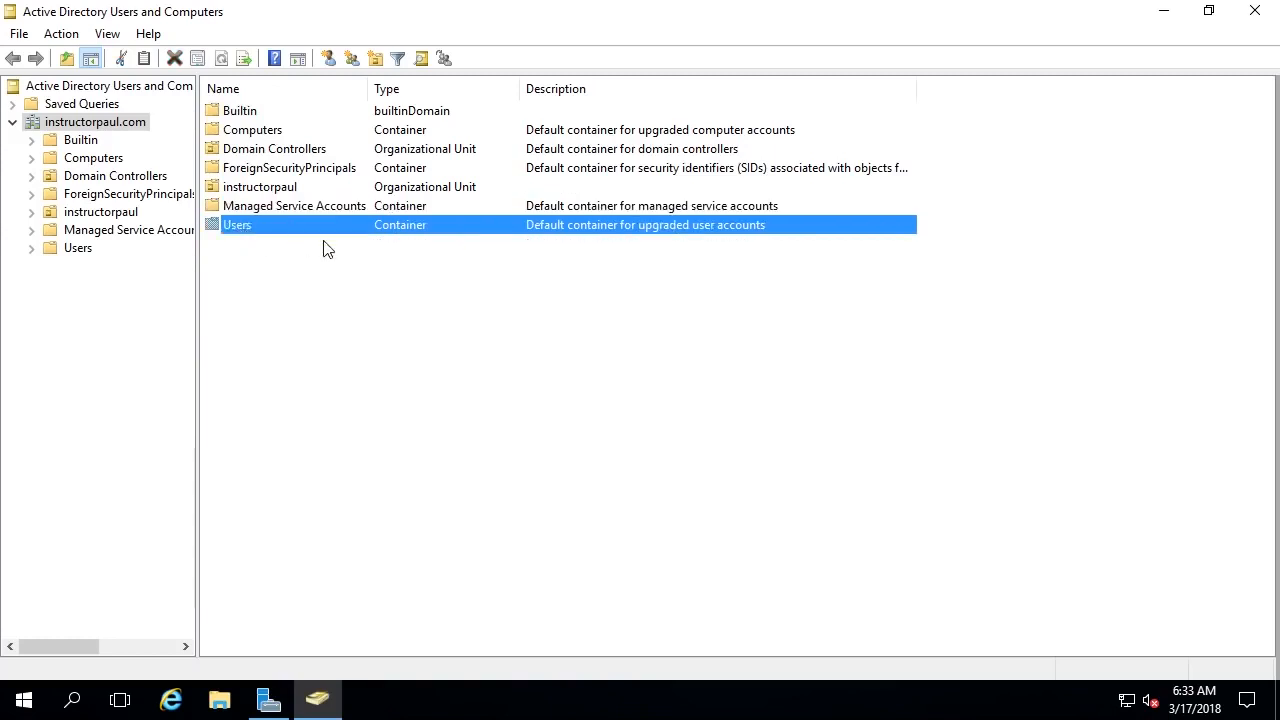
{"action": "left_click", "coordinate": [402, 112]}
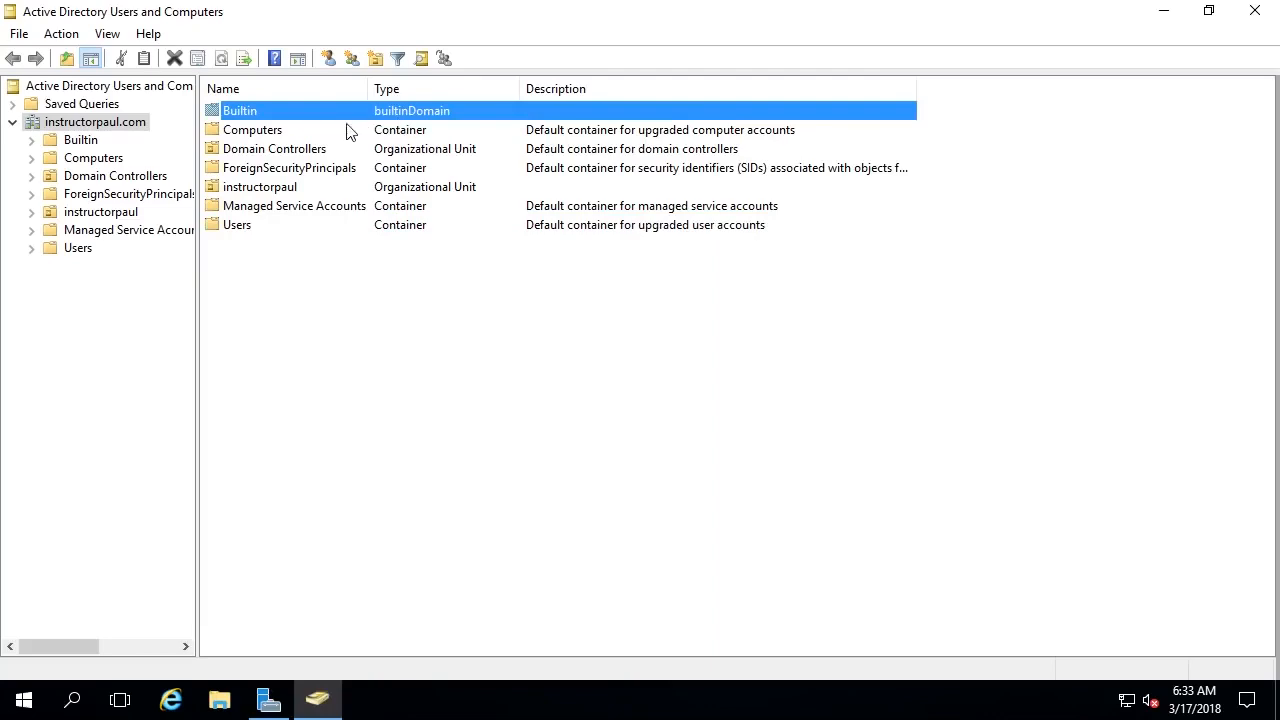
{"action": "double_click", "coordinate": [243, 114]}
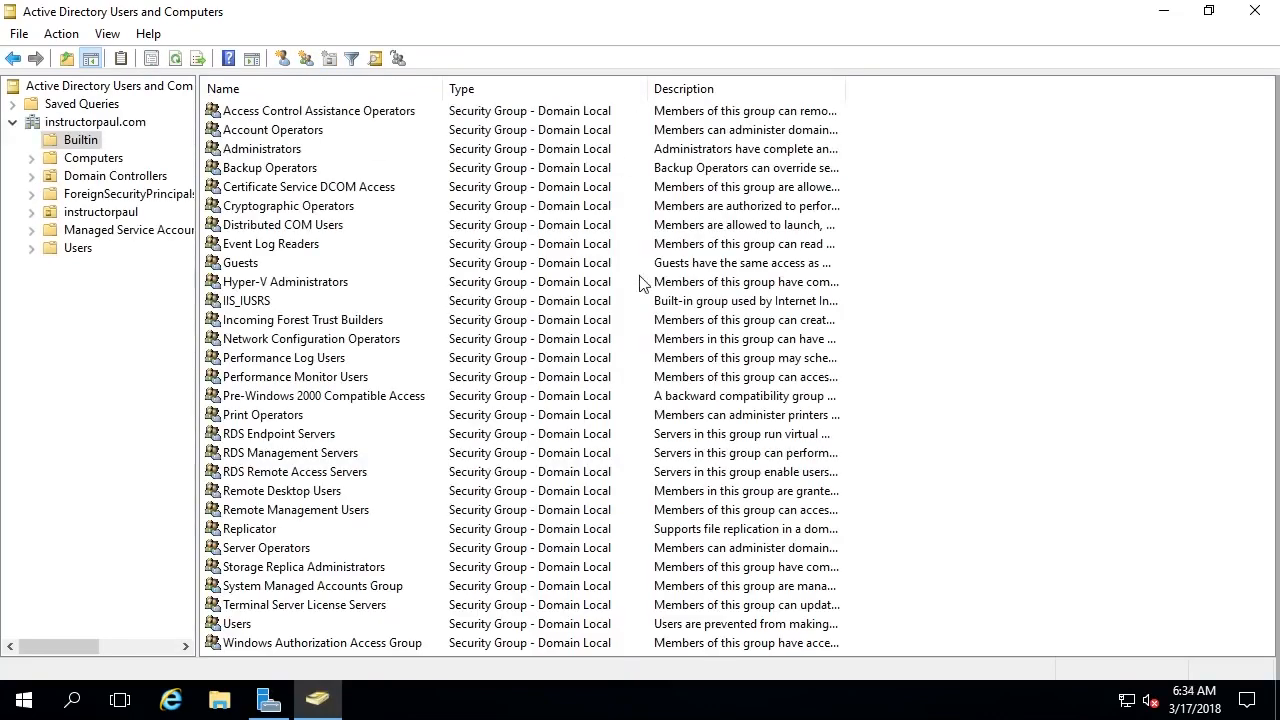
{"action": "left_click", "coordinate": [105, 124]}
{"action": "left_click", "coordinate": [268, 131]}
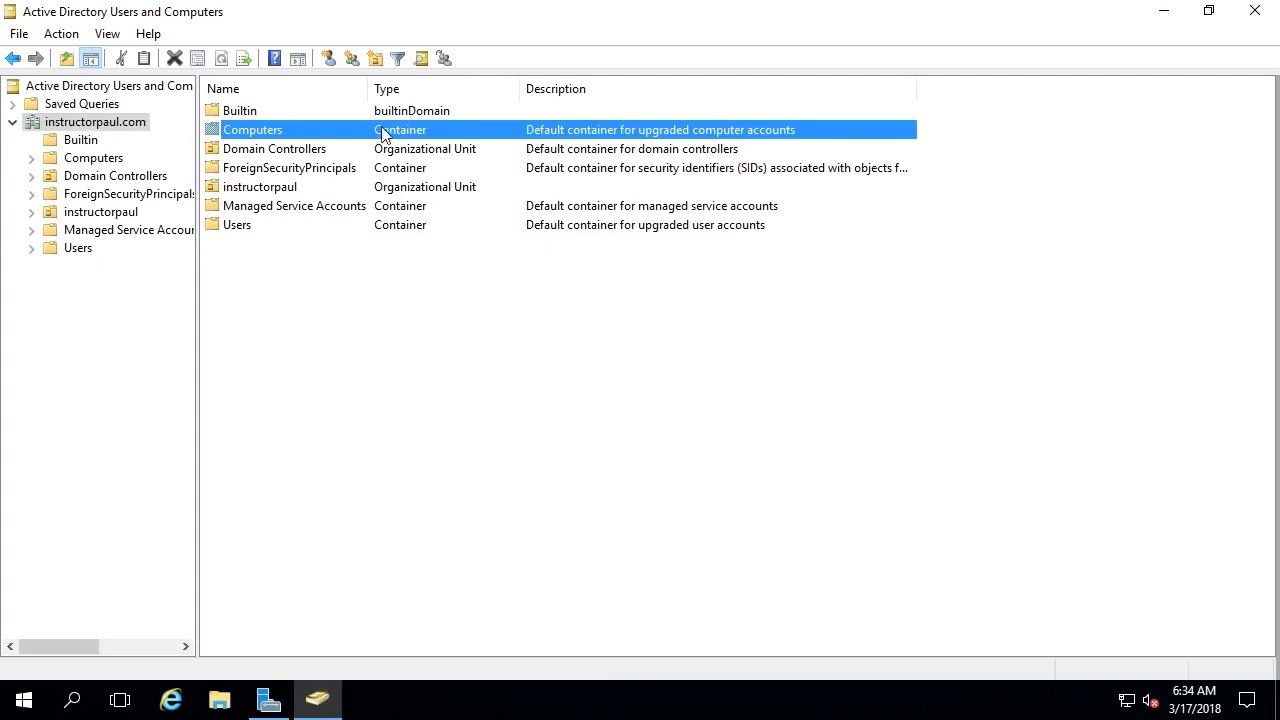
{"action": "double_click", "coordinate": [262, 135]}
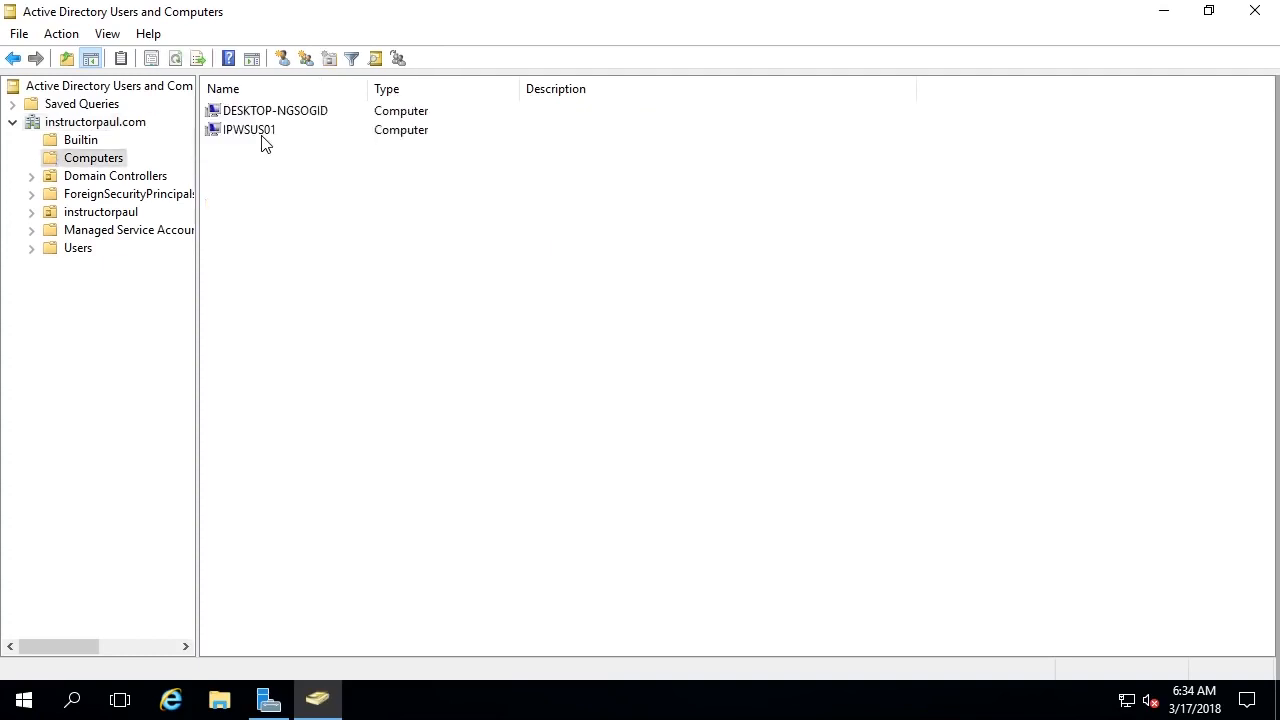
{"action": "left_click", "coordinate": [304, 128]}
{"action": "left_click", "coordinate": [301, 112]}
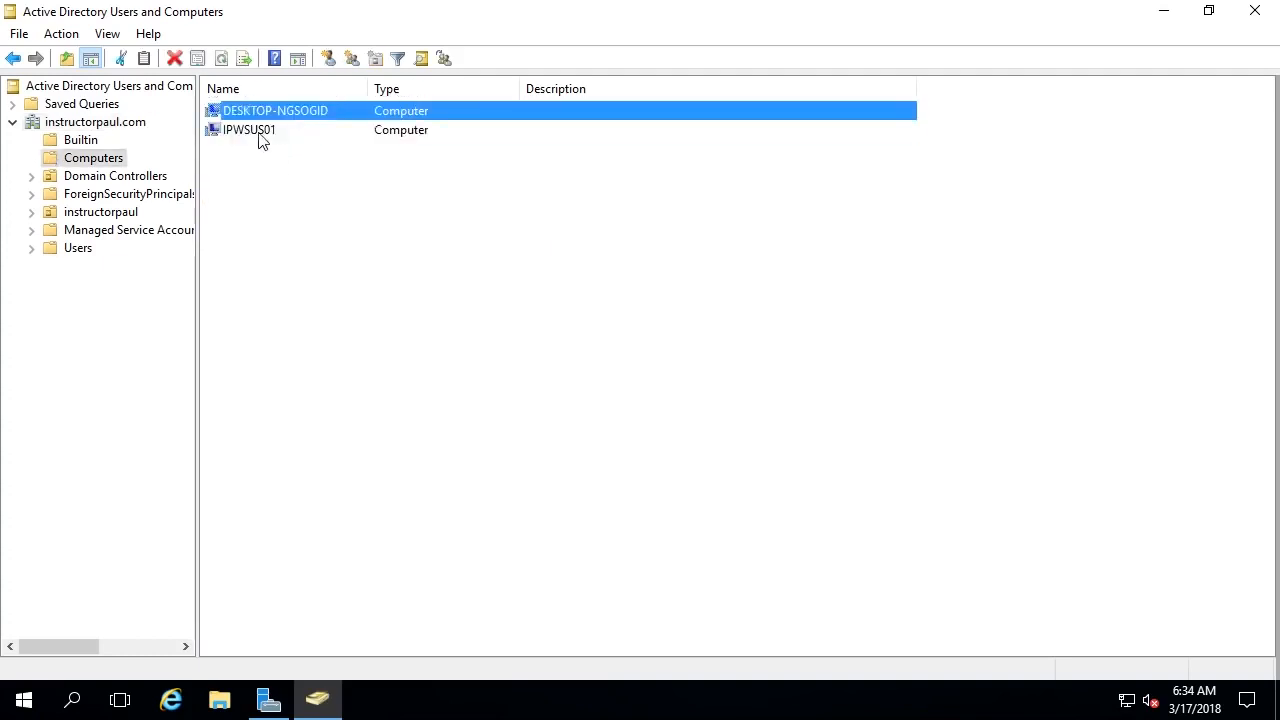
{"action": "key", "text": "Down"}
{"action": "left_click", "coordinate": [98, 122]}
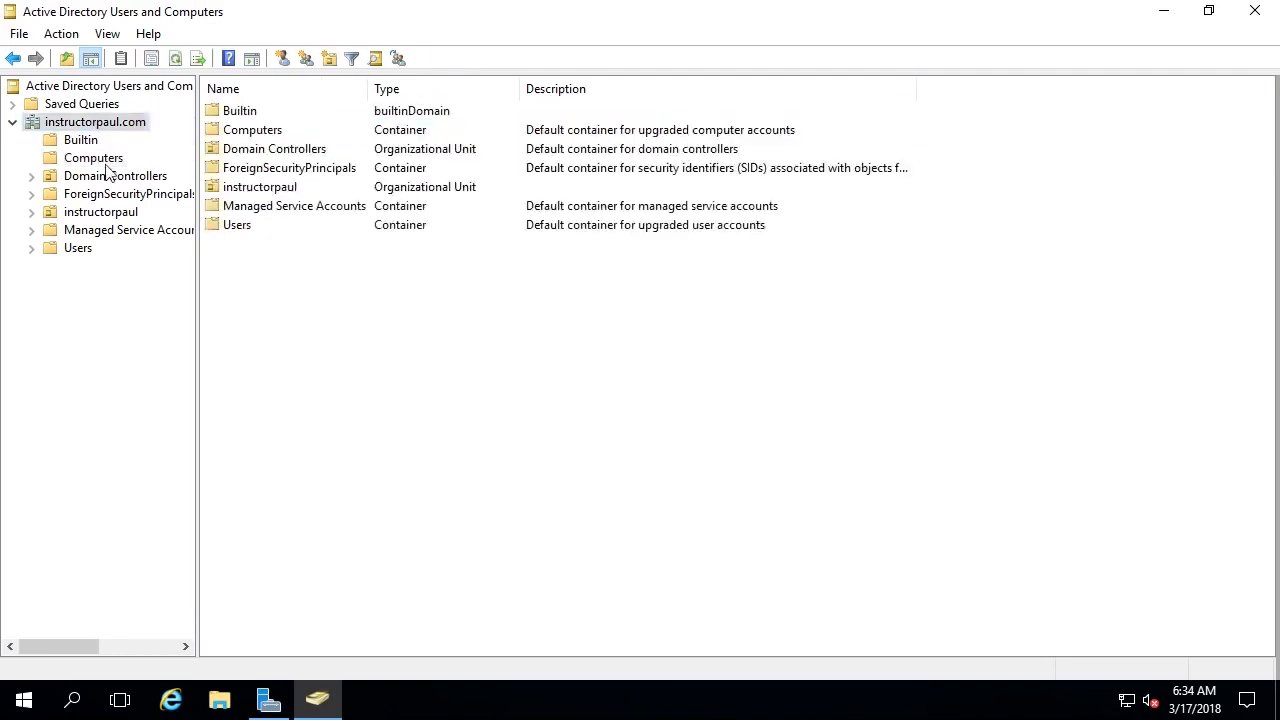
{"action": "left_click", "coordinate": [110, 175]}
{"action": "left_click", "coordinate": [257, 120]}
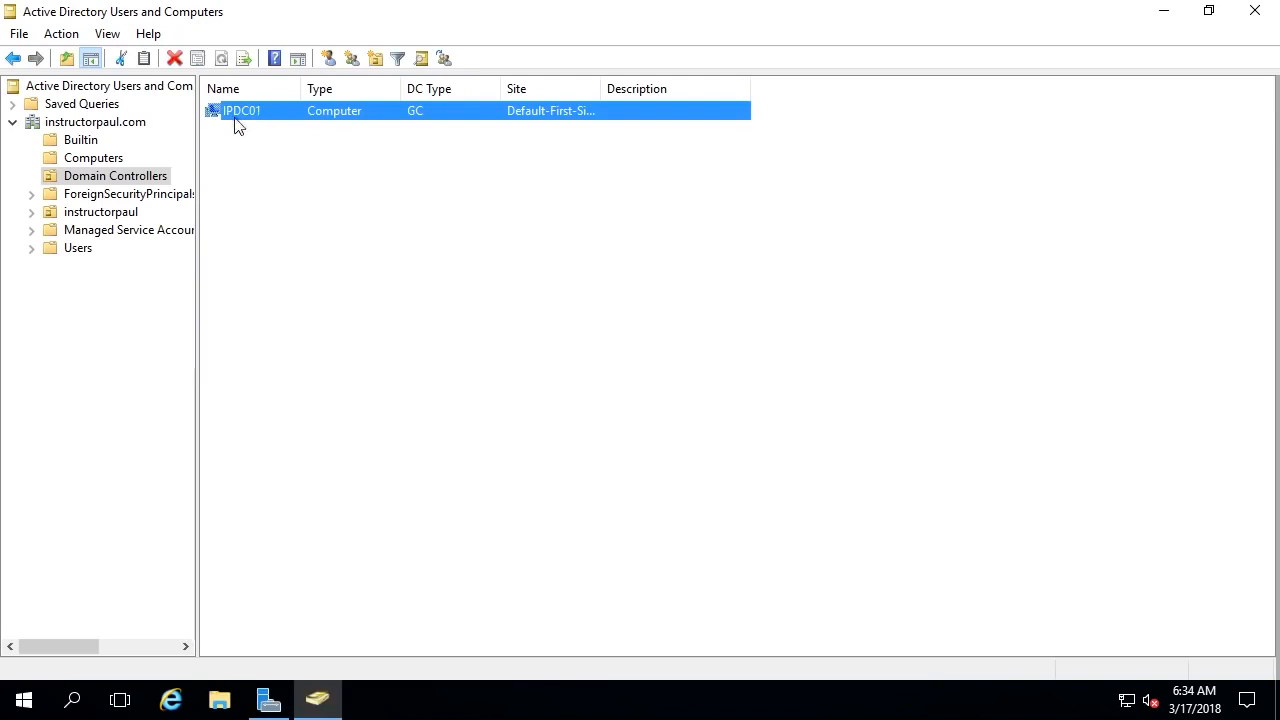
{"action": "left_click", "coordinate": [145, 195]}
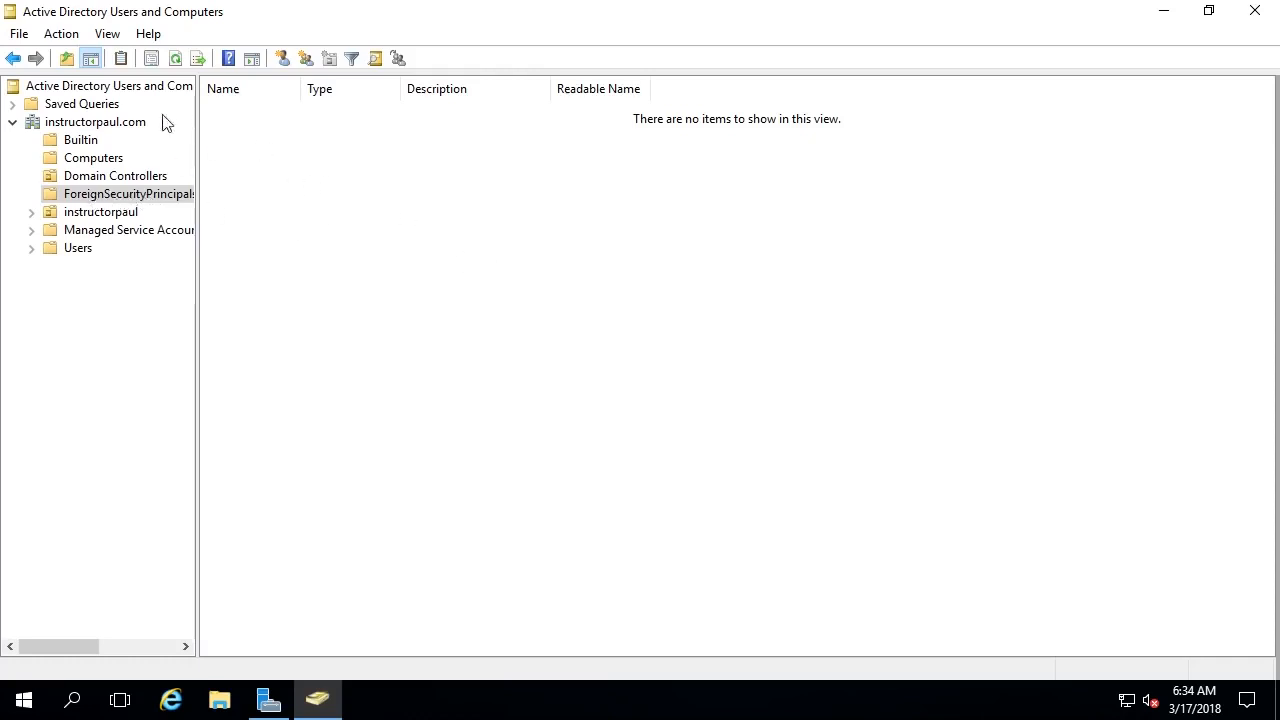
{"action": "left_click", "coordinate": [72, 122]}
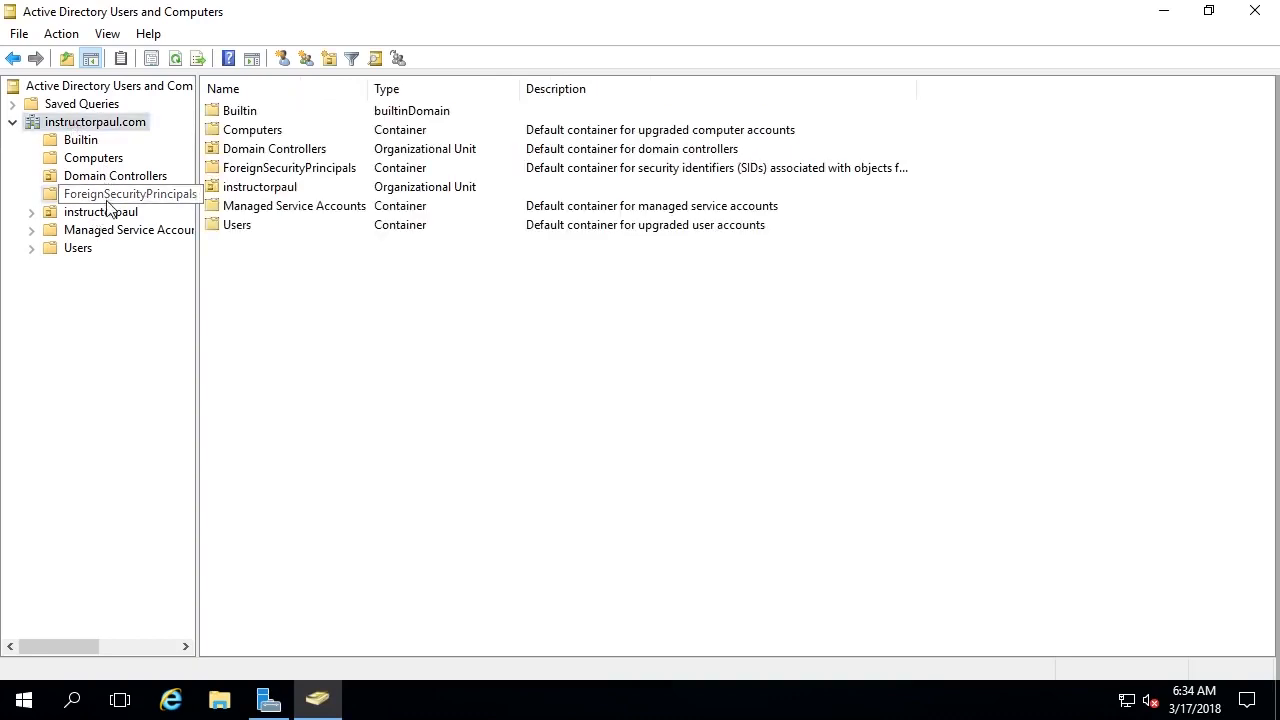
{"action": "left_click", "coordinate": [100, 212]}
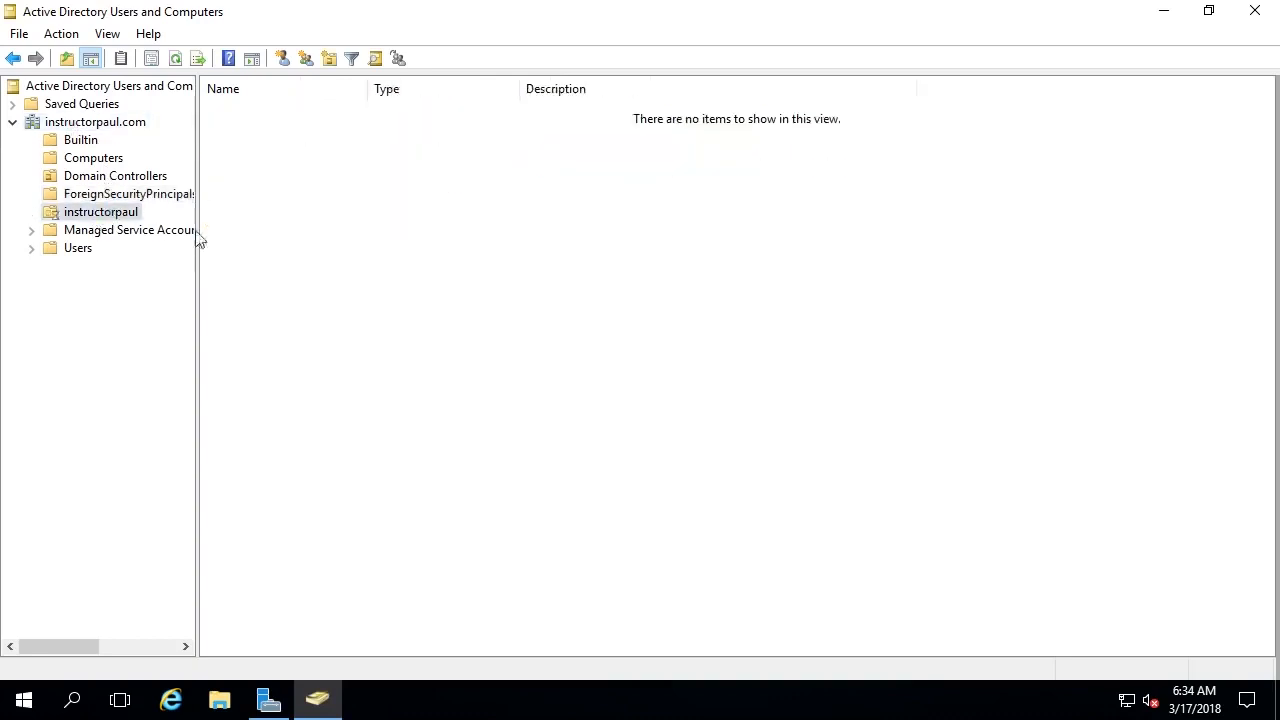
{"action": "left_click", "coordinate": [95, 122]}
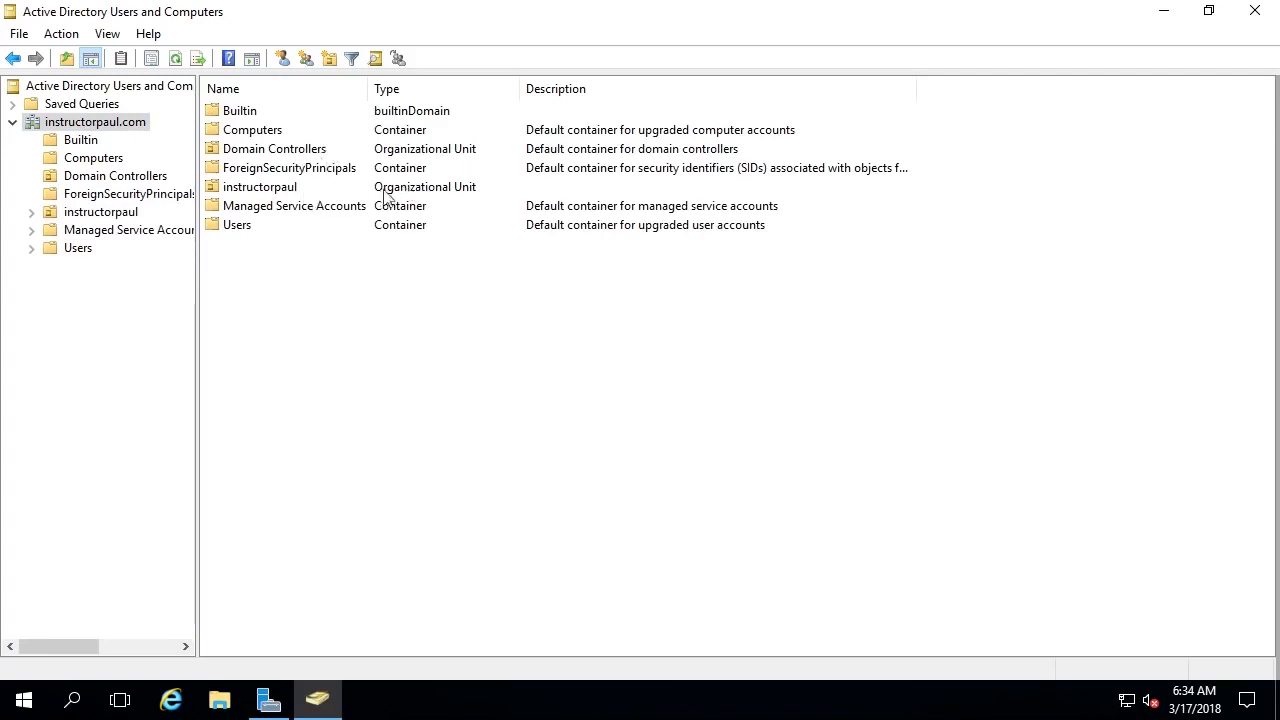
{"action": "double_click", "coordinate": [237, 228]}
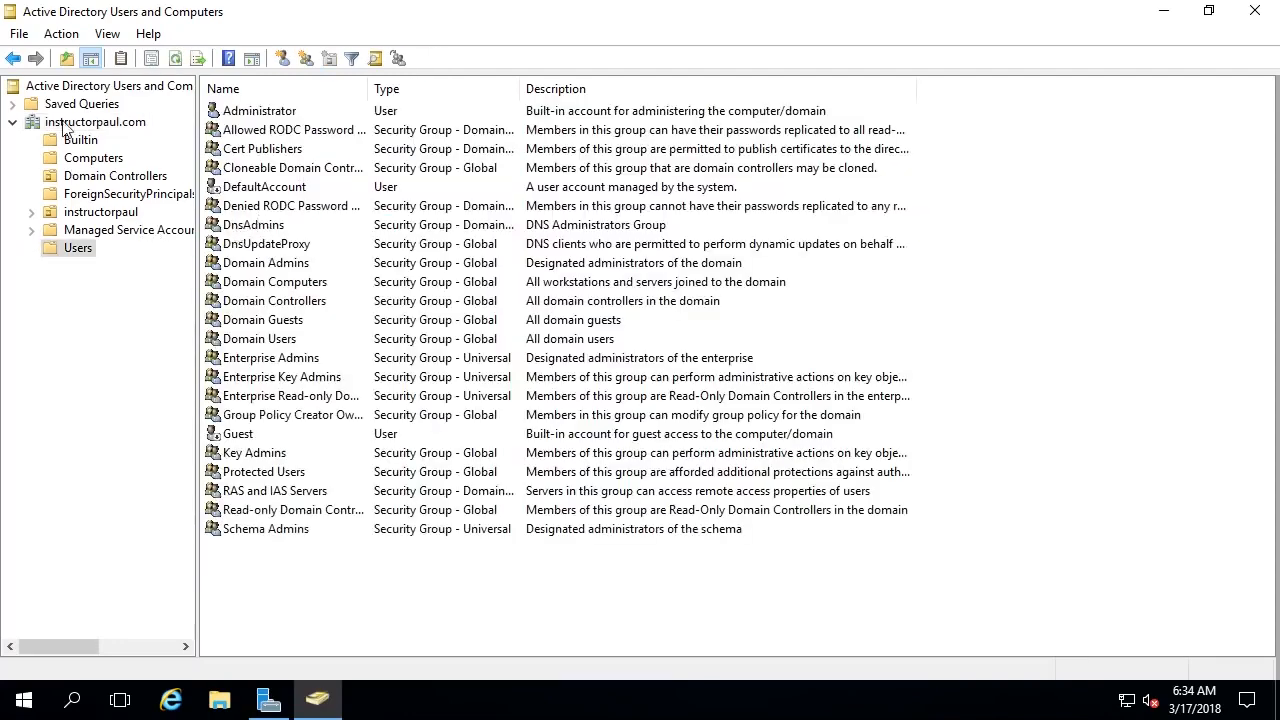
{"action": "left_click", "coordinate": [66, 123]}
{"action": "left_click", "coordinate": [265, 227]}
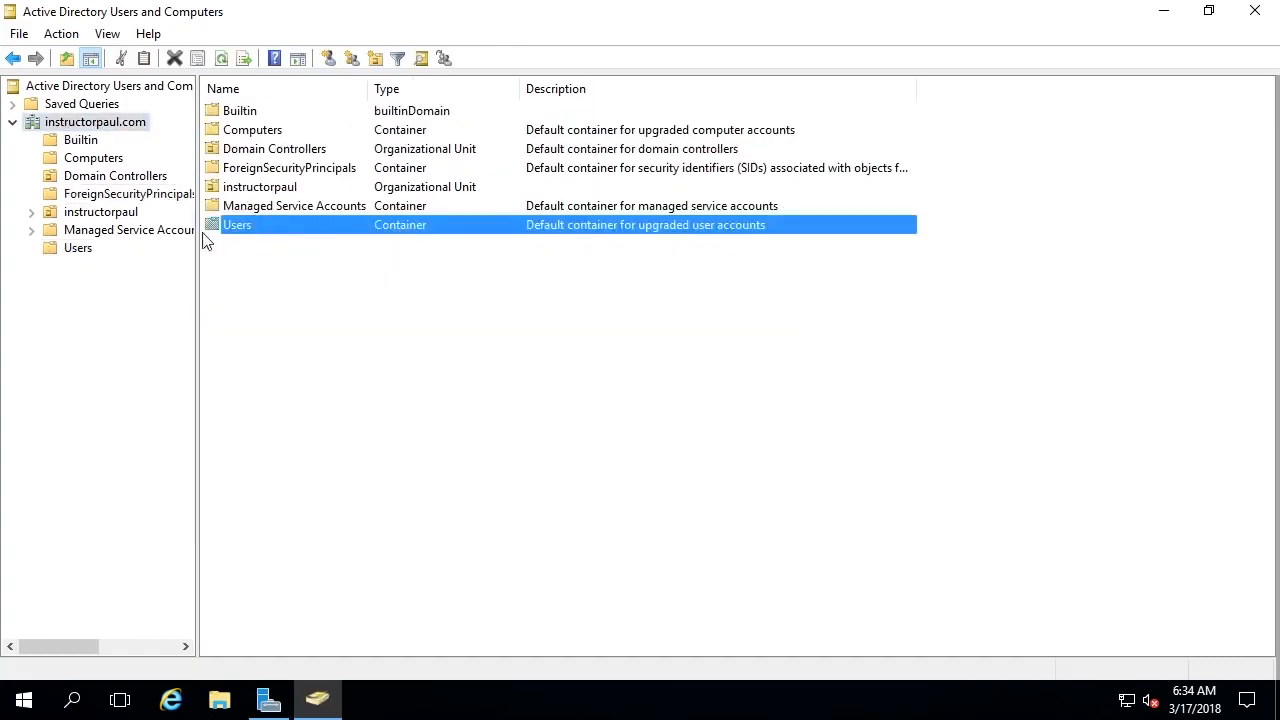
{"action": "left_click", "coordinate": [287, 190]}
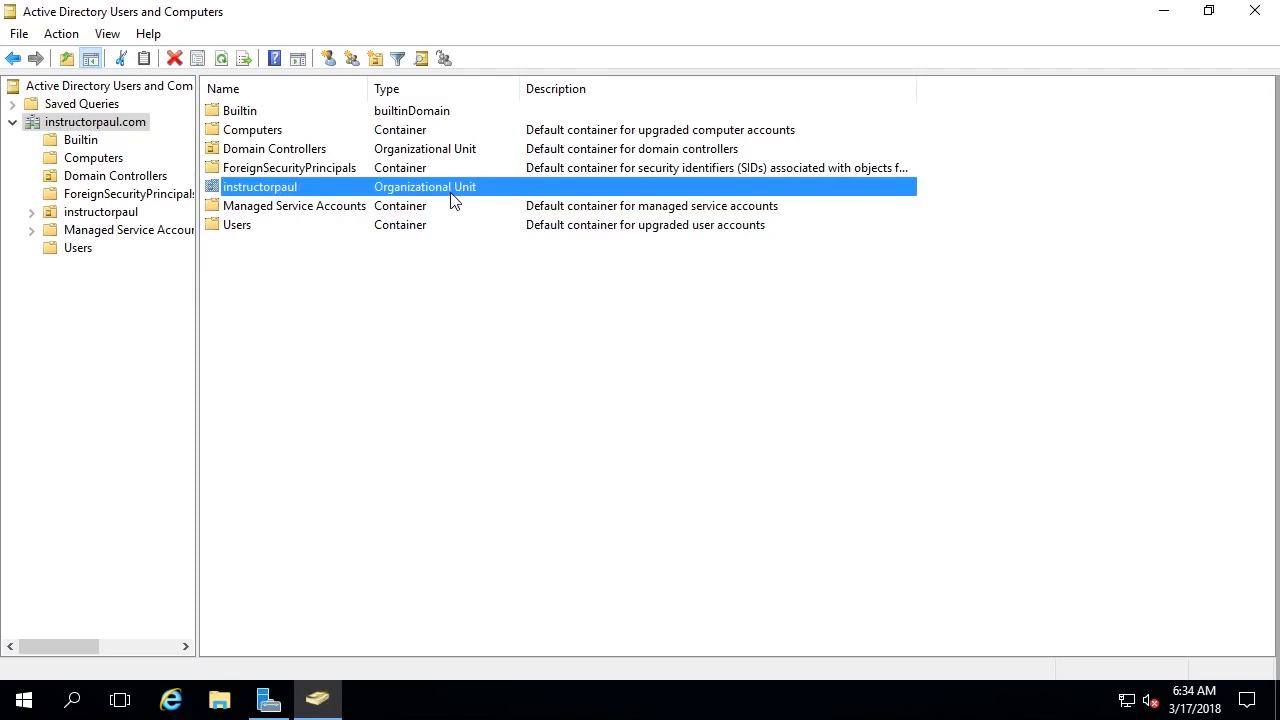
- Open the instructorpaul.com domain's context menu and point to New
{"action": "right_click", "coordinate": [296, 270]}
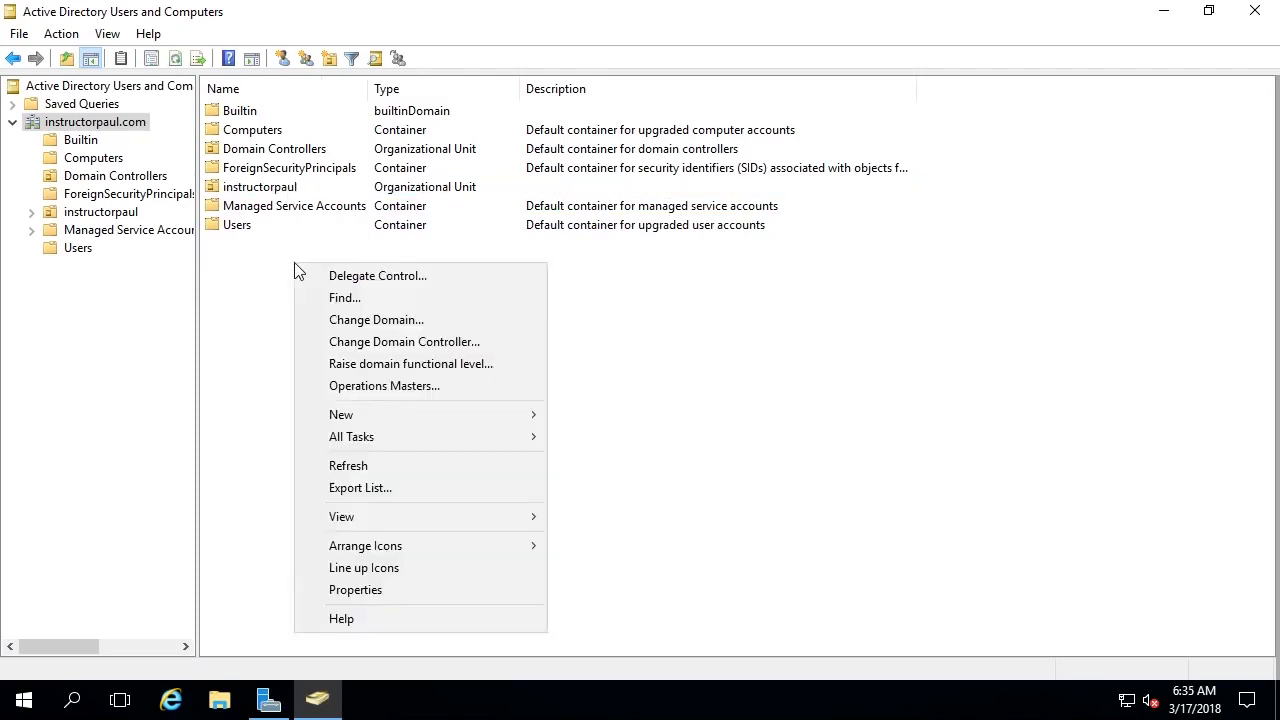
{"action": "left_click", "coordinate": [231, 258]}
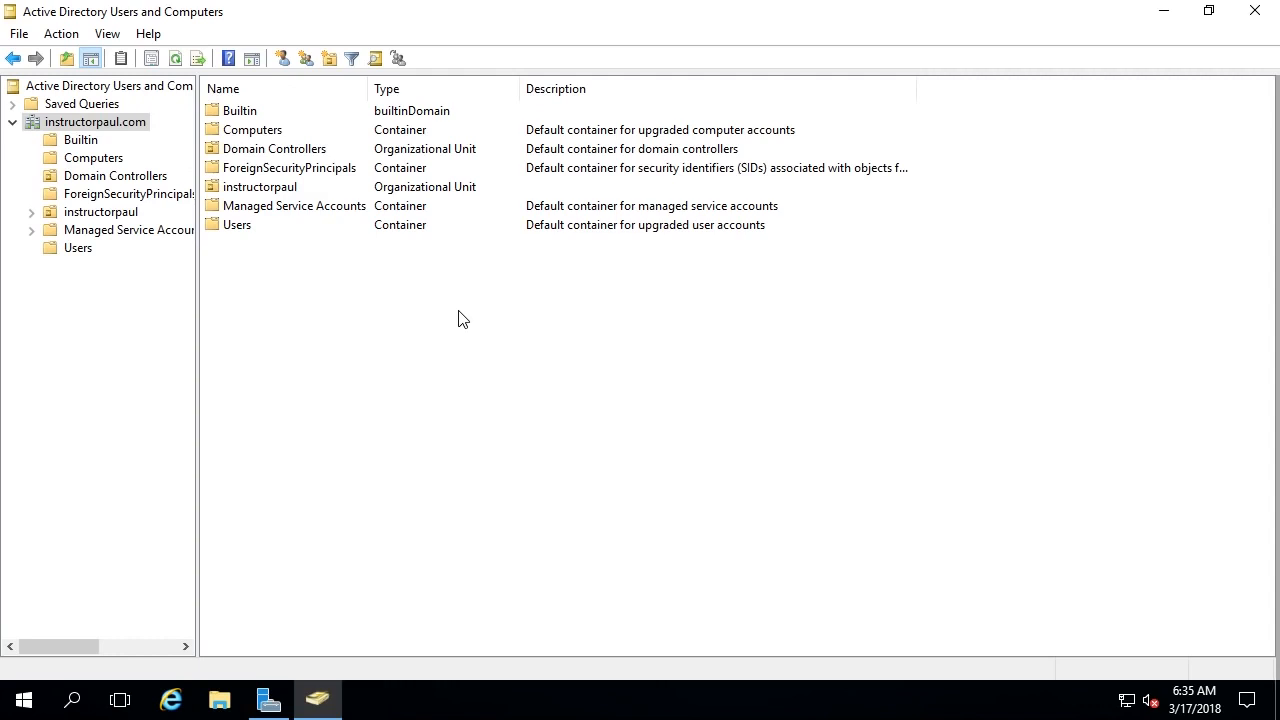
{"action": "right_click", "coordinate": [310, 271]}
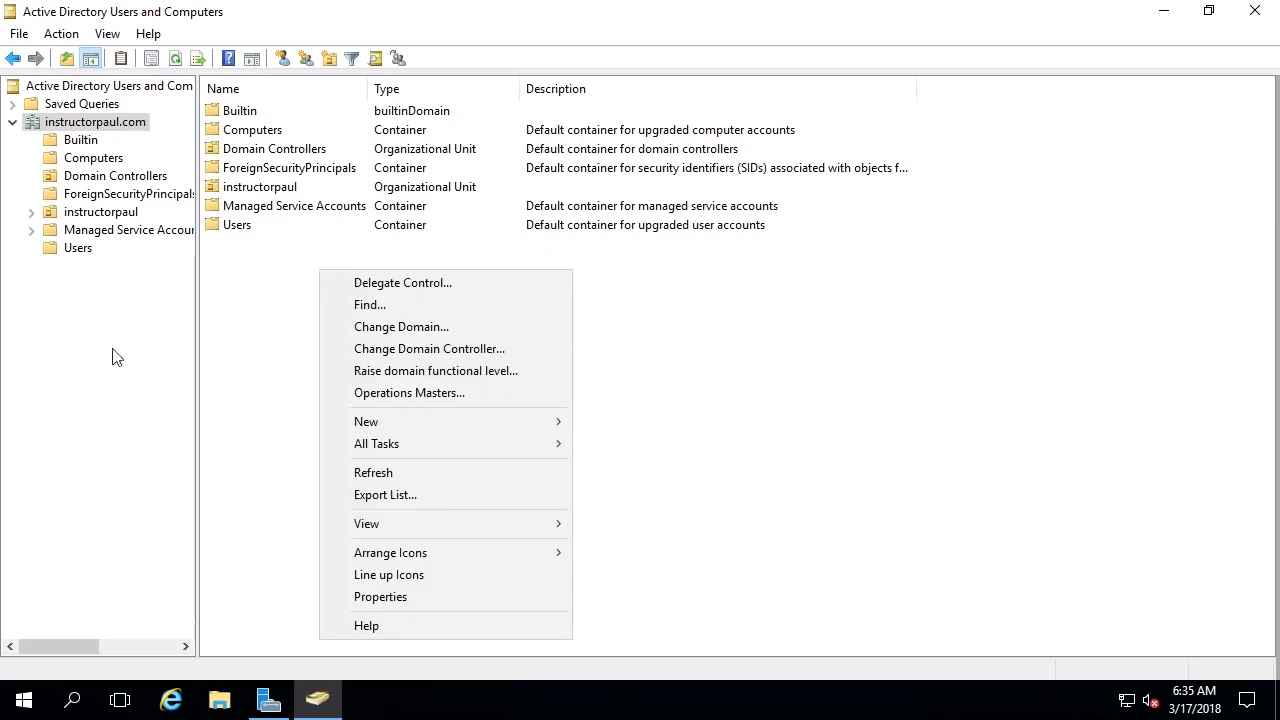
{"action": "left_click", "coordinate": [283, 288]}
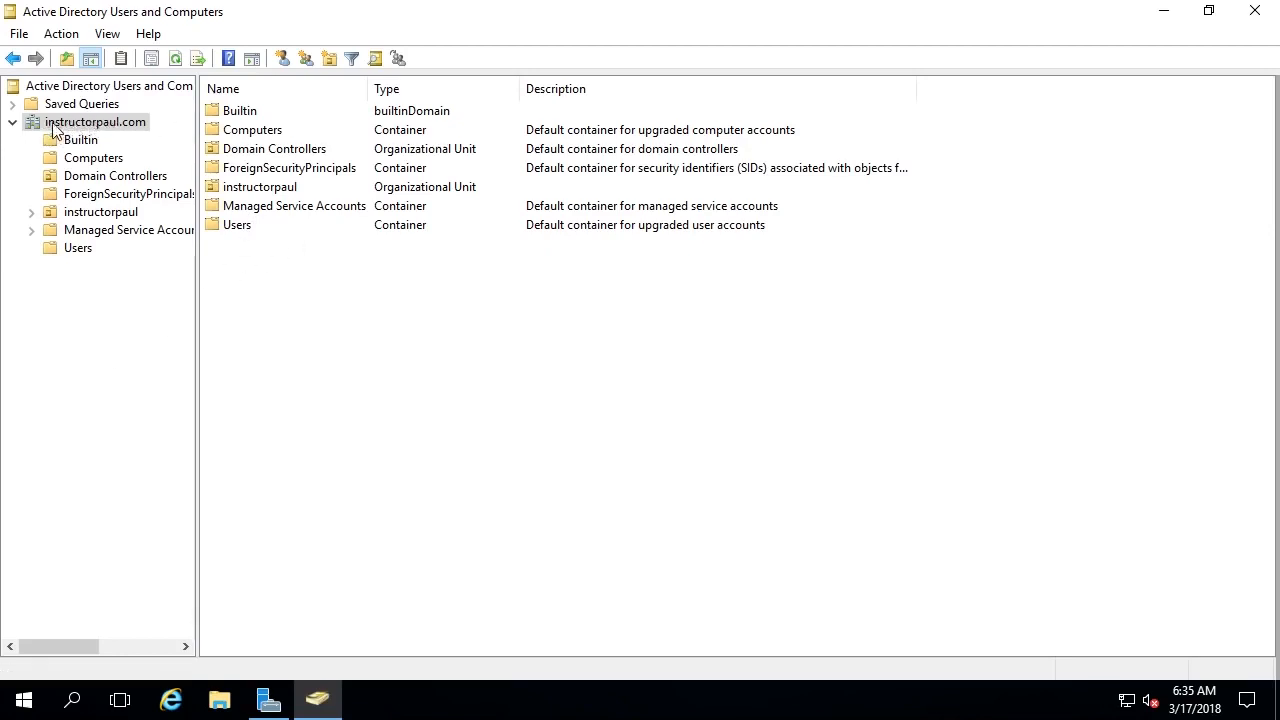
{"action": "right_click", "coordinate": [137, 130]}
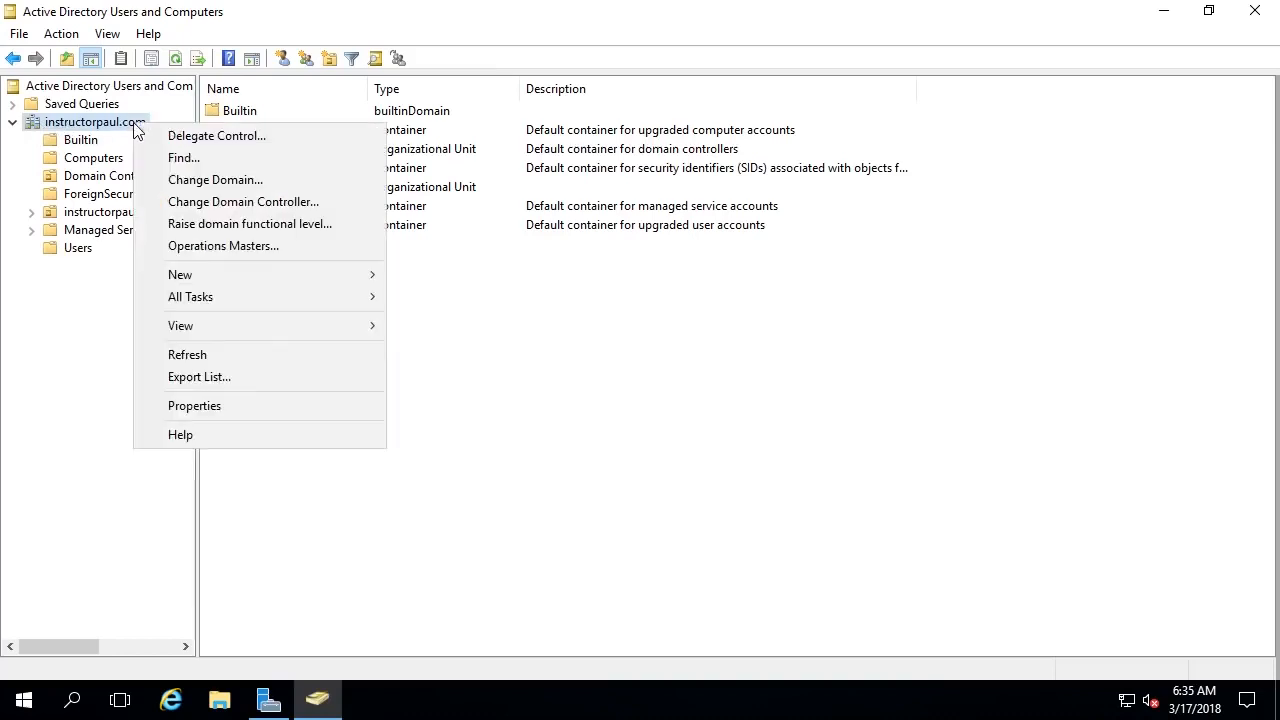
{"action": "mouse_move", "coordinate": [180, 276]}
- Start a new domain user, entering the first name, initial, last name and logon name
{"action": "left_click", "coordinate": [490, 472]}
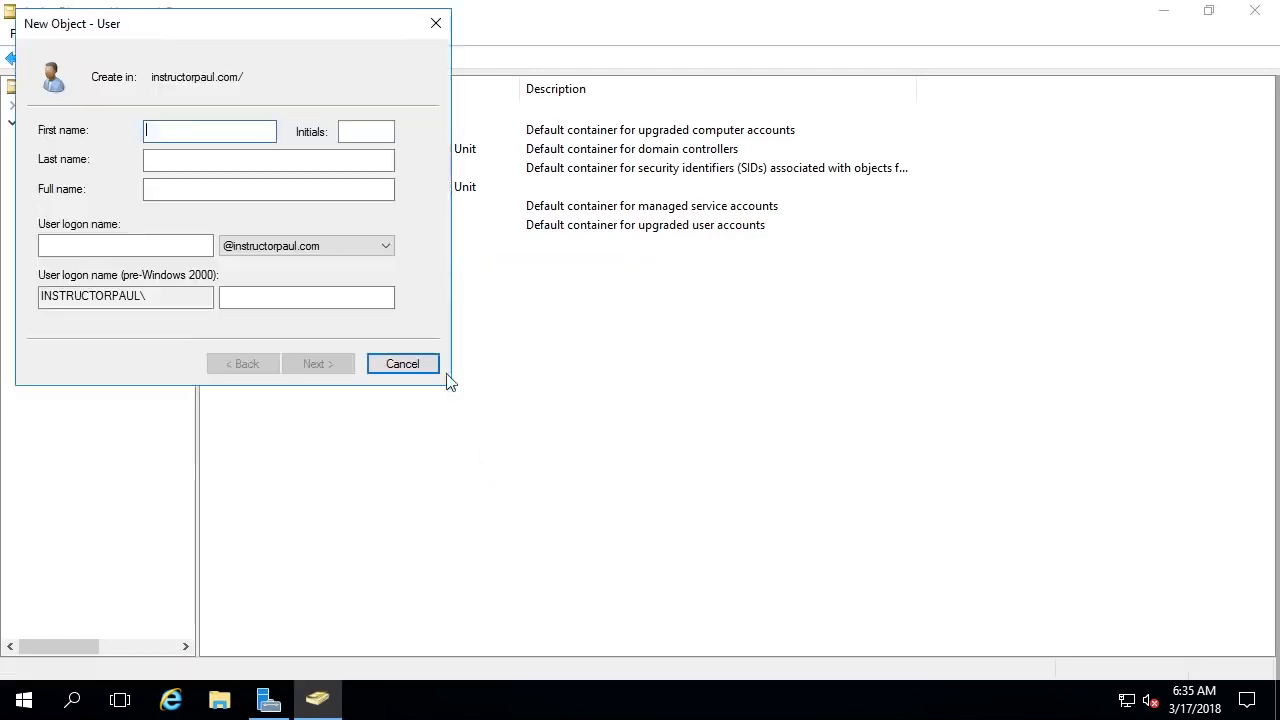
{"action": "type", "text": "Paul"}
{"action": "key", "text": "Tab"}
{"action": "key", "text": "Tab"}
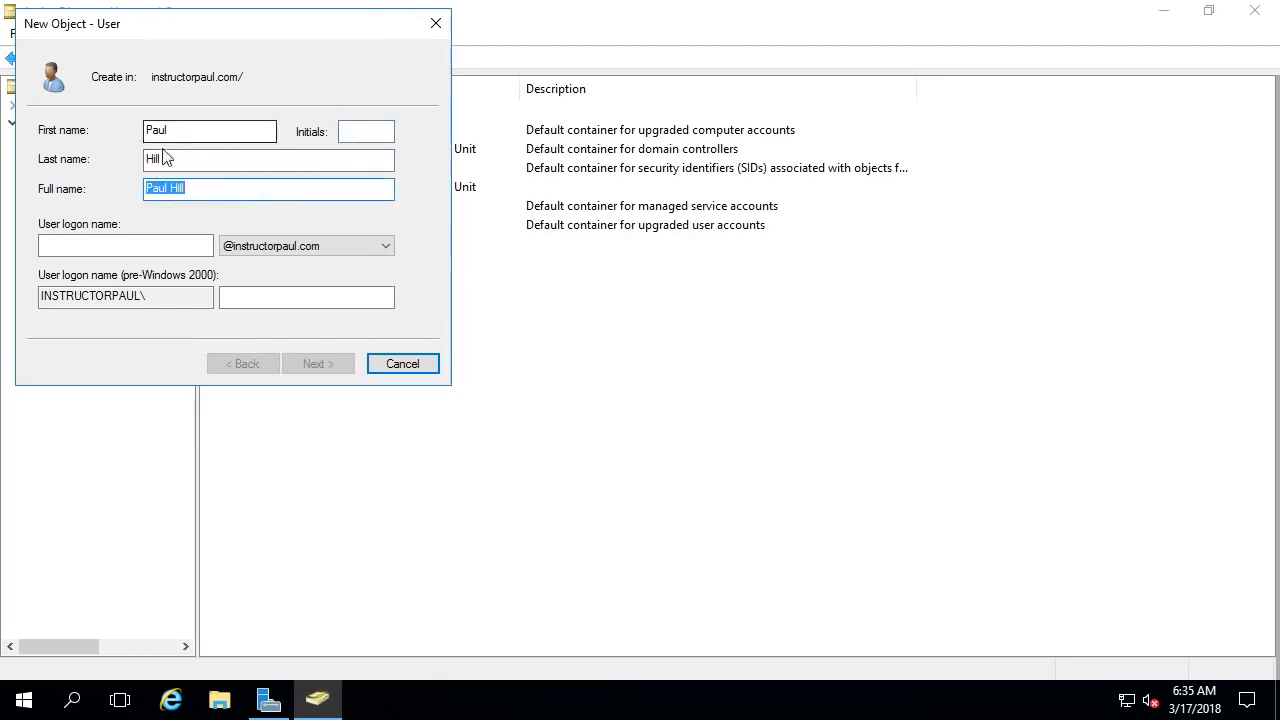
{"action": "left_click", "coordinate": [387, 131]}
{"action": "type", "text": "W"}
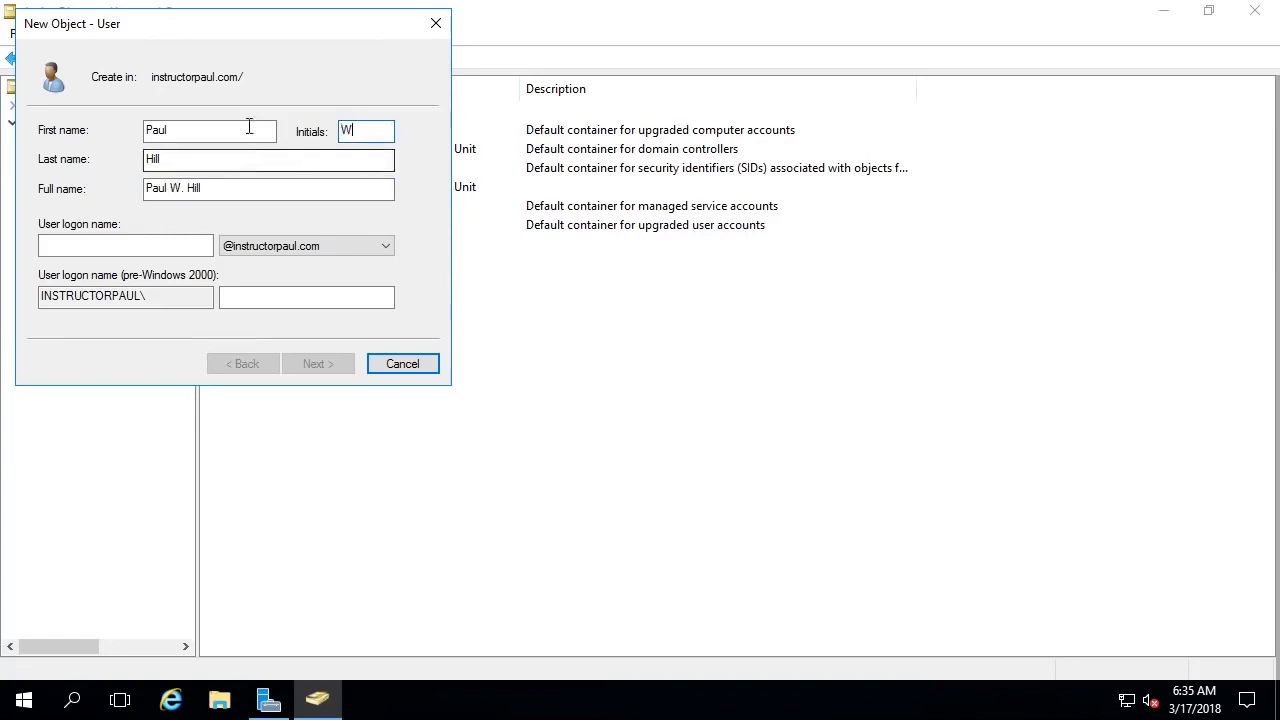
{"action": "left_click", "coordinate": [114, 248]}
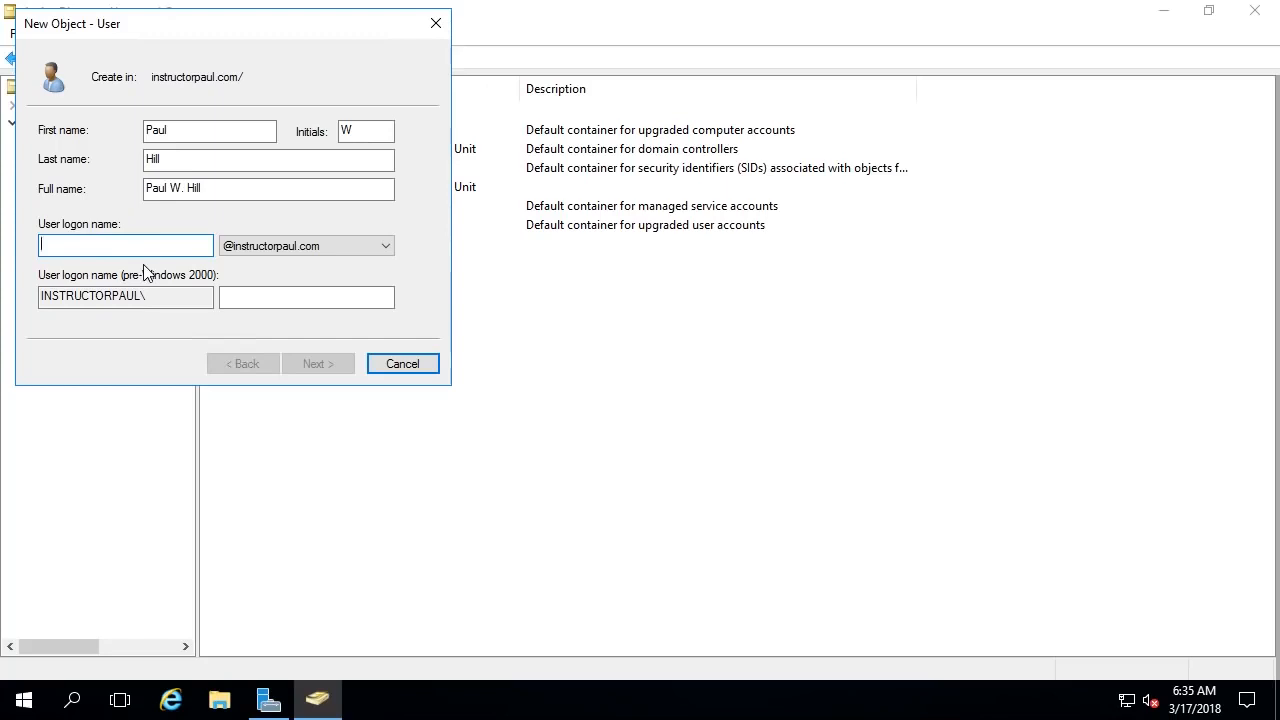
{"action": "type", "text": "paul.hill"}
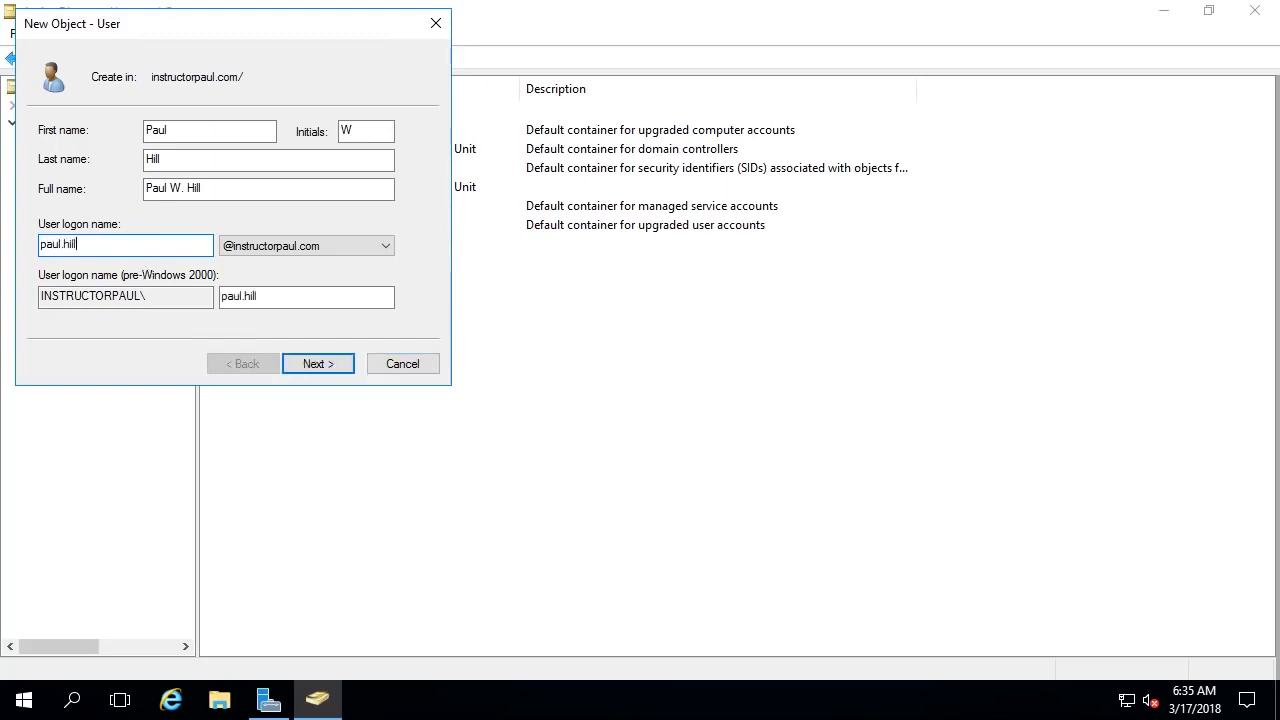
{"action": "left_click", "coordinate": [250, 300]}
- Continue to the password page and type the new user's password
{"action": "left_click", "coordinate": [326, 369]}
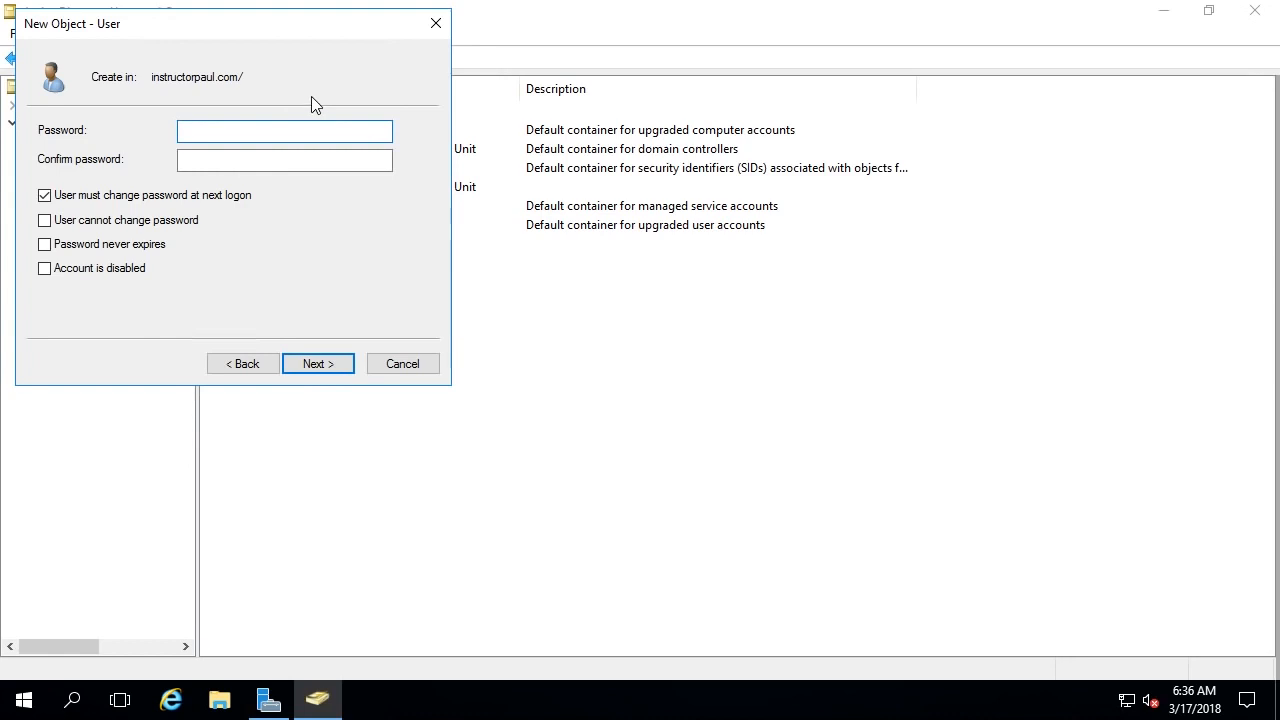
{"action": "type", "text": "**********"}
{"action": "key", "text": "Tab"}
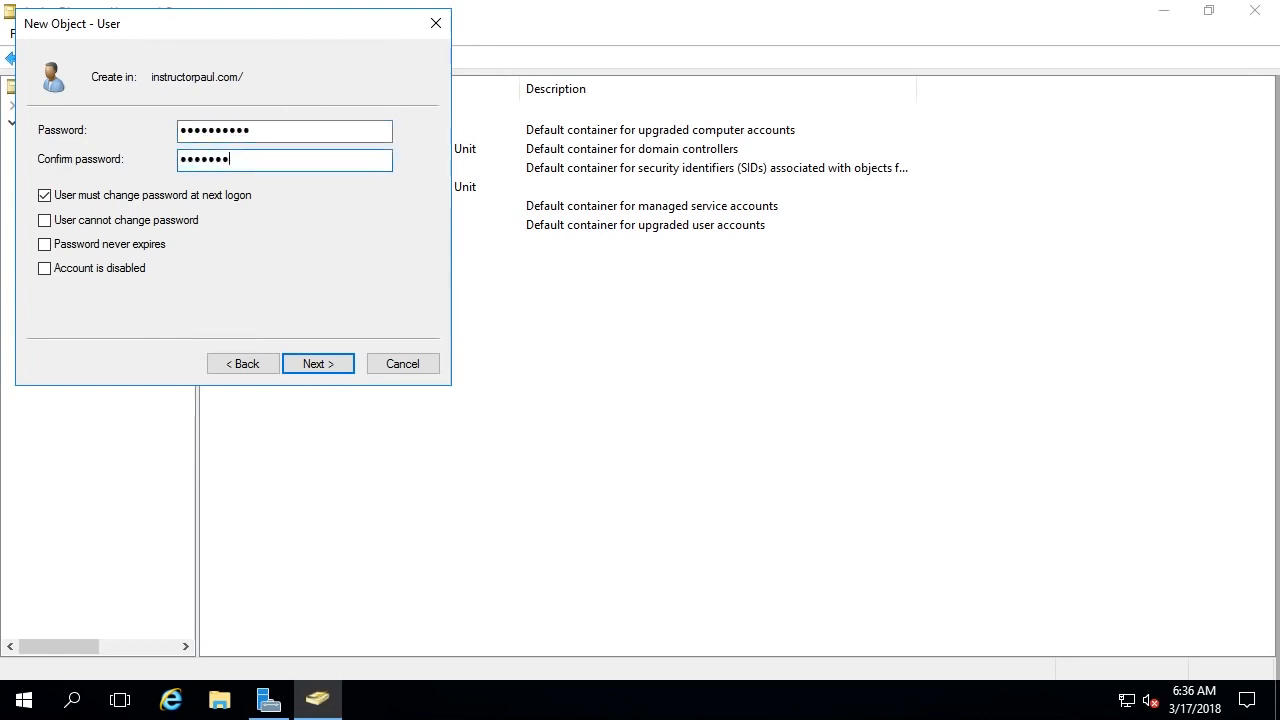
{"action": "type", "text": "**********"}
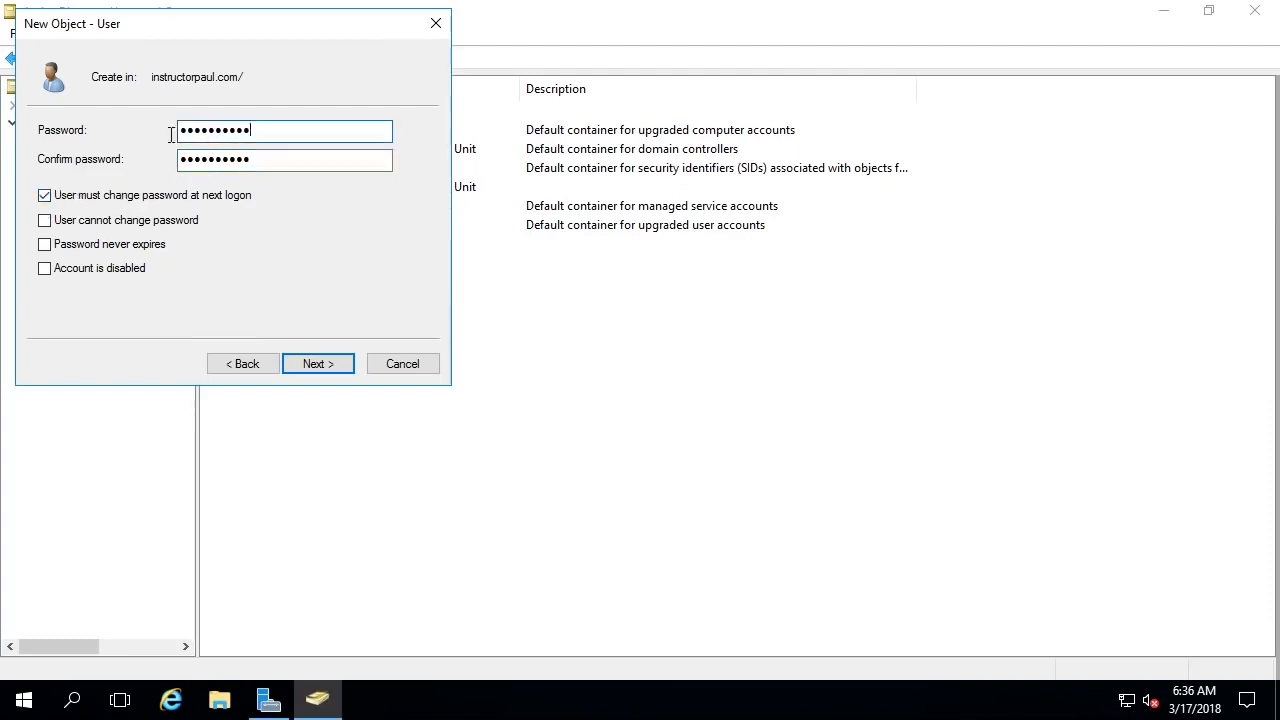
- Re-check the masked Password and Confirm password entries
{"action": "double_click", "coordinate": [262, 132]}
{"action": "left_click", "coordinate": [233, 160]}
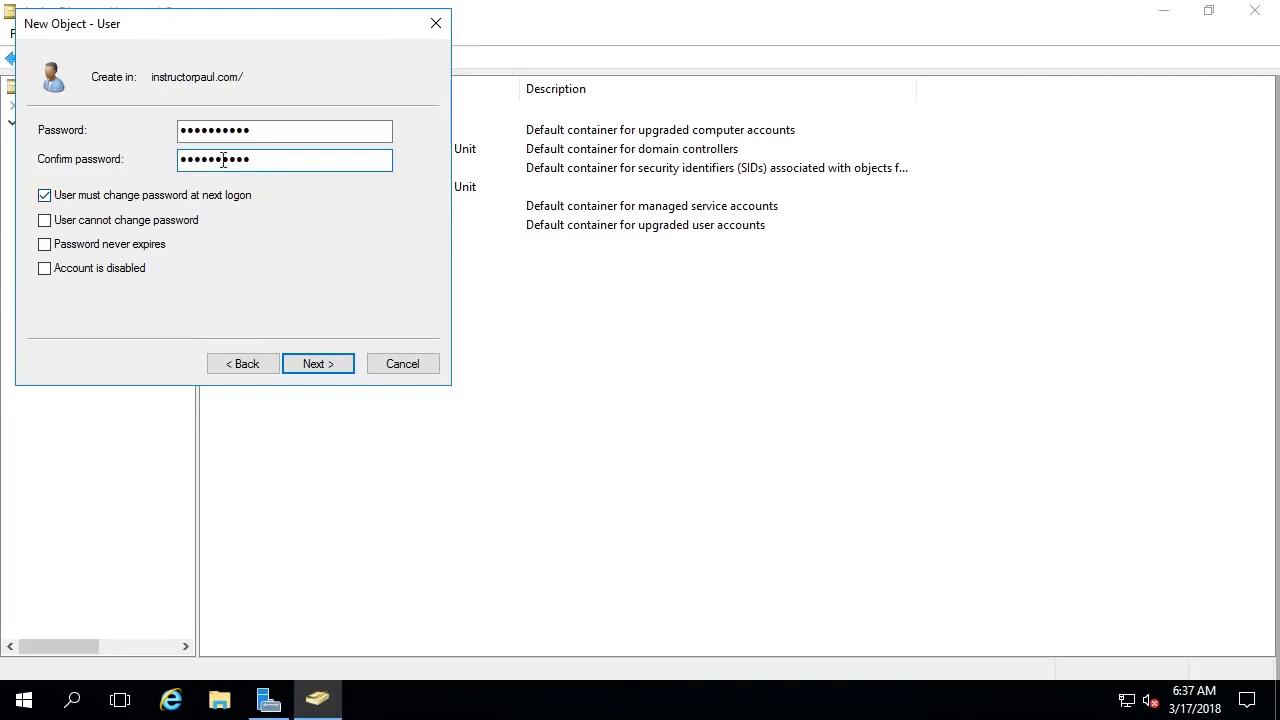
{"action": "double_click", "coordinate": [260, 160]}
{"action": "left_click", "coordinate": [259, 161]}
{"action": "double_click", "coordinate": [250, 161]}
{"action": "left_click", "coordinate": [245, 159]}
{"action": "left_click_drag", "start_coordinate": [262, 162], "coordinate": [171, 170]}
{"action": "left_click", "coordinate": [243, 160]}
{"action": "left_click_drag", "start_coordinate": [269, 133], "coordinate": [168, 133]}
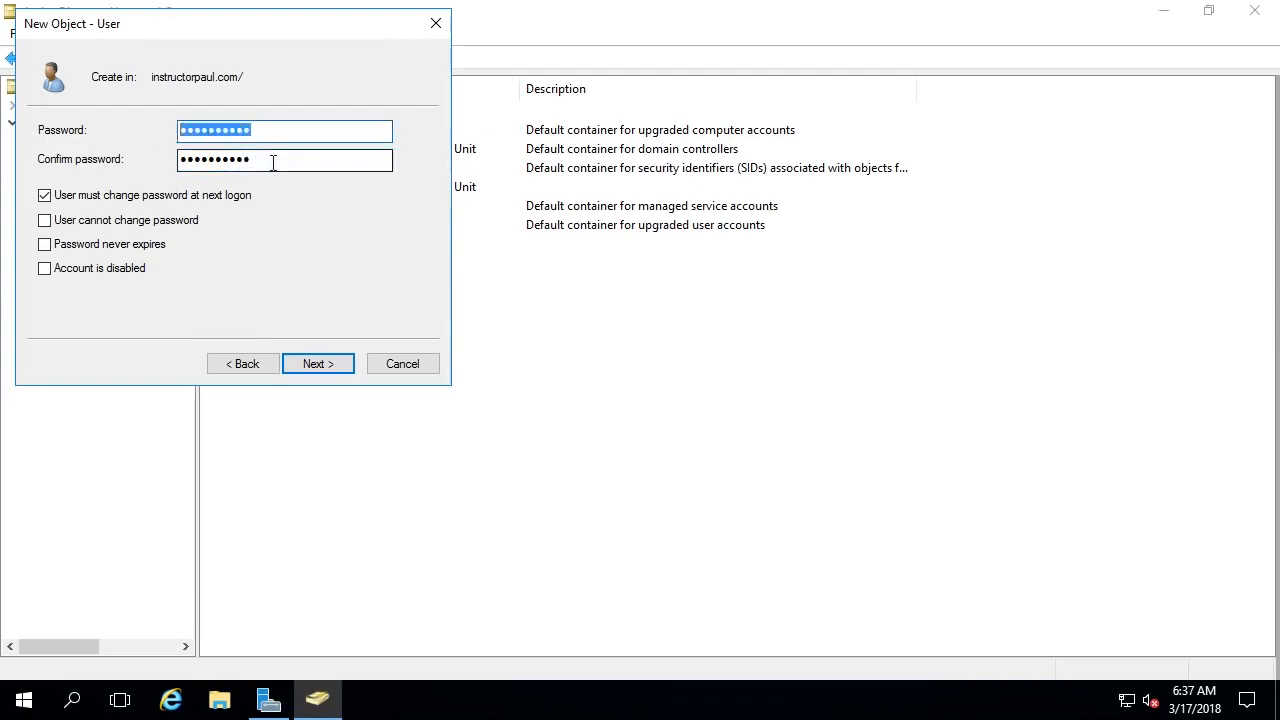
{"action": "left_click", "coordinate": [273, 162]}
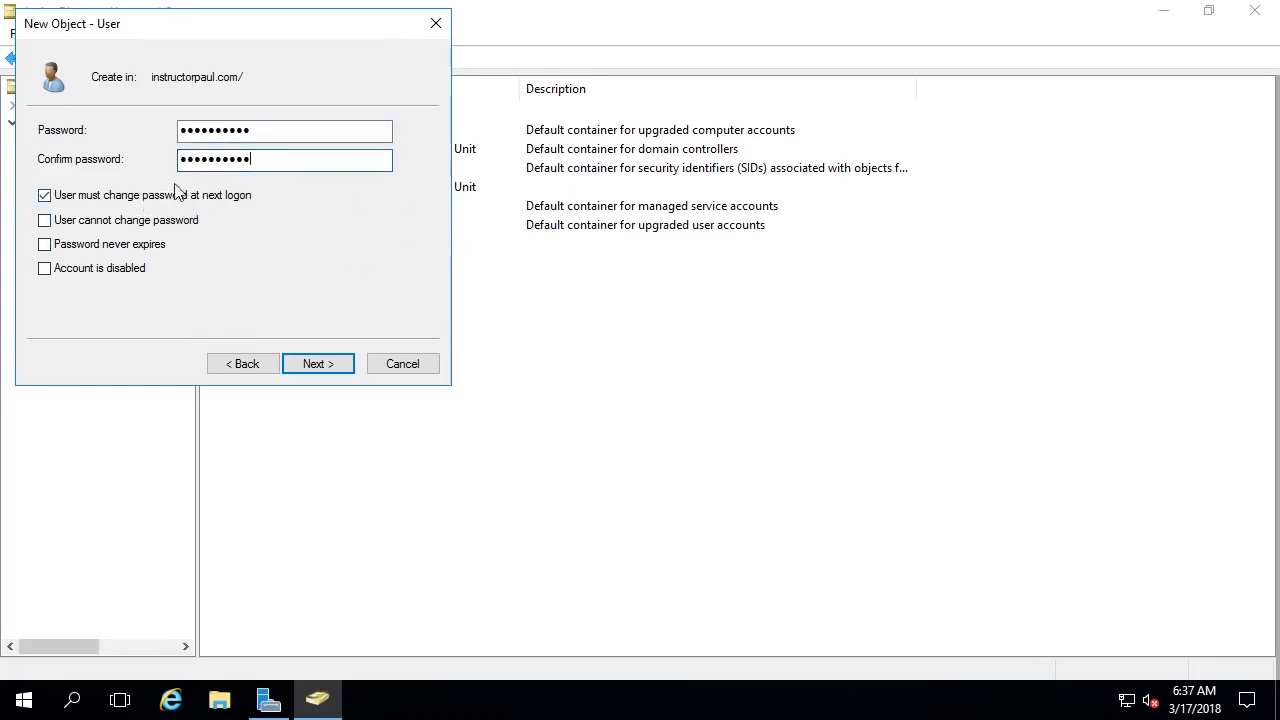
{"action": "left_click", "coordinate": [250, 130]}
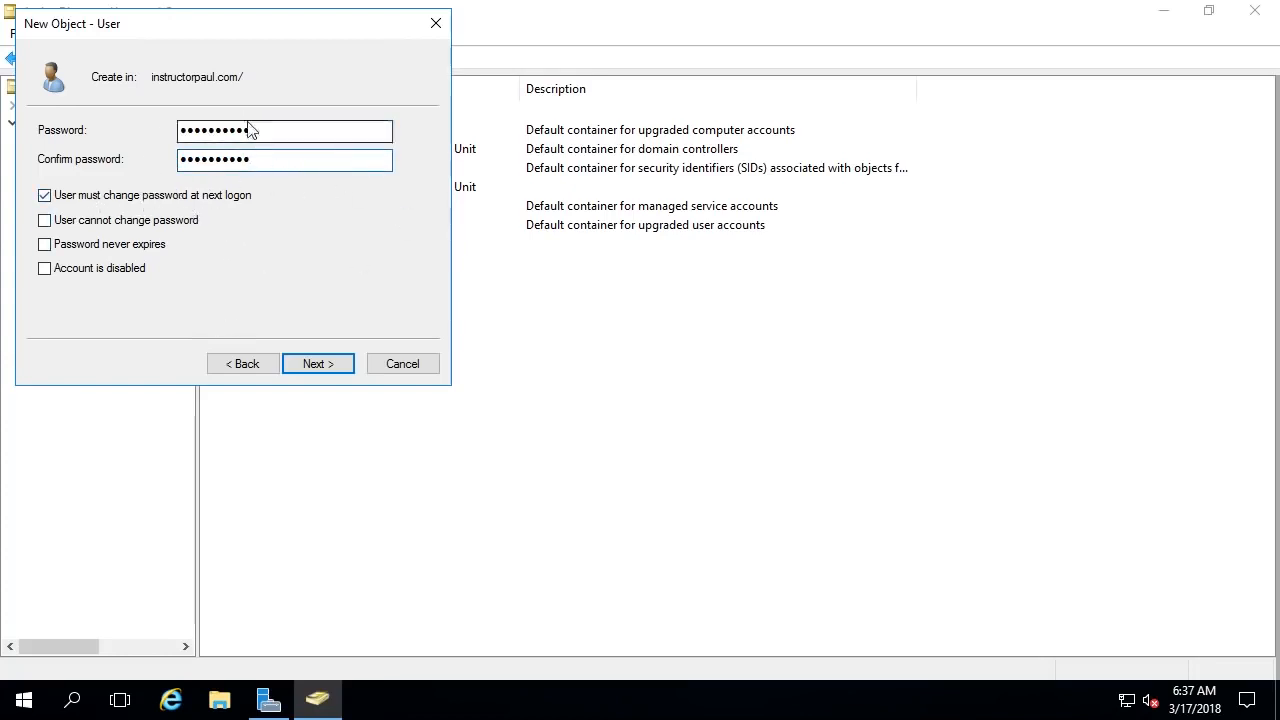
{"action": "left_click_drag", "start_coordinate": [180, 134], "coordinate": [283, 132]}
{"action": "left_click", "coordinate": [283, 132]}
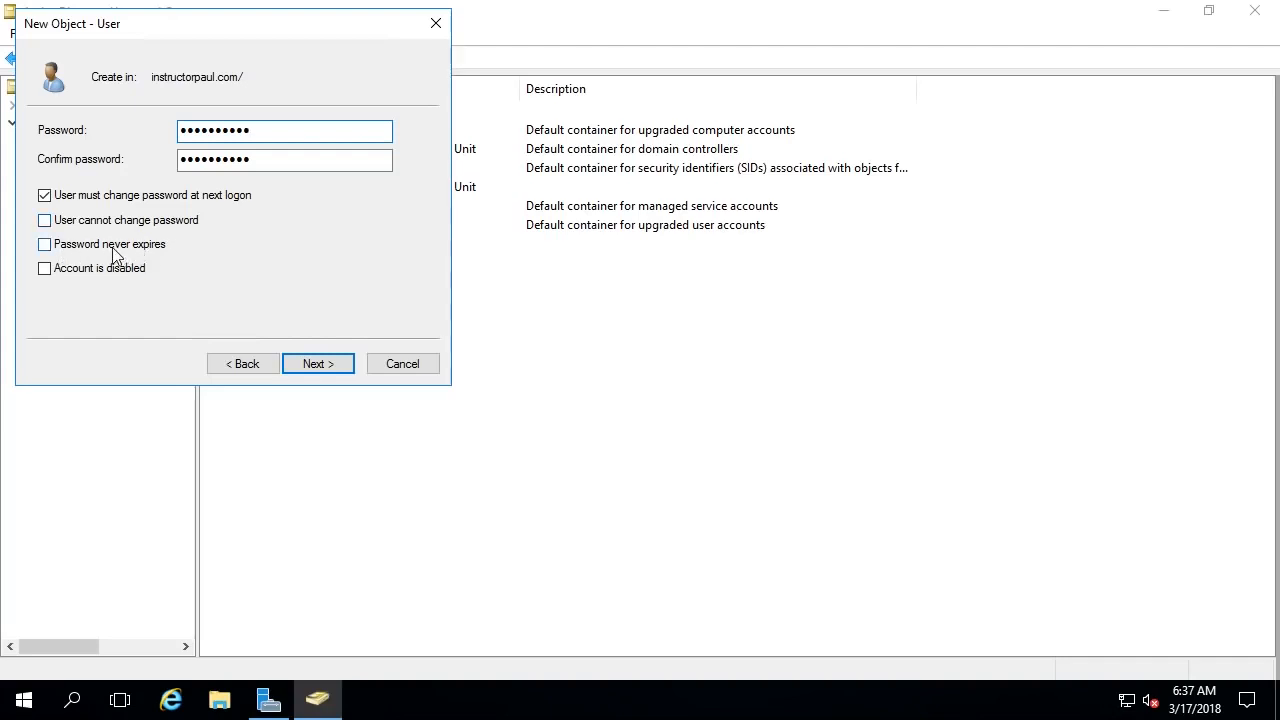
- Leave the account enabled with password change required at next logon, and continue to the summary
{"action": "left_click", "coordinate": [70, 270]}
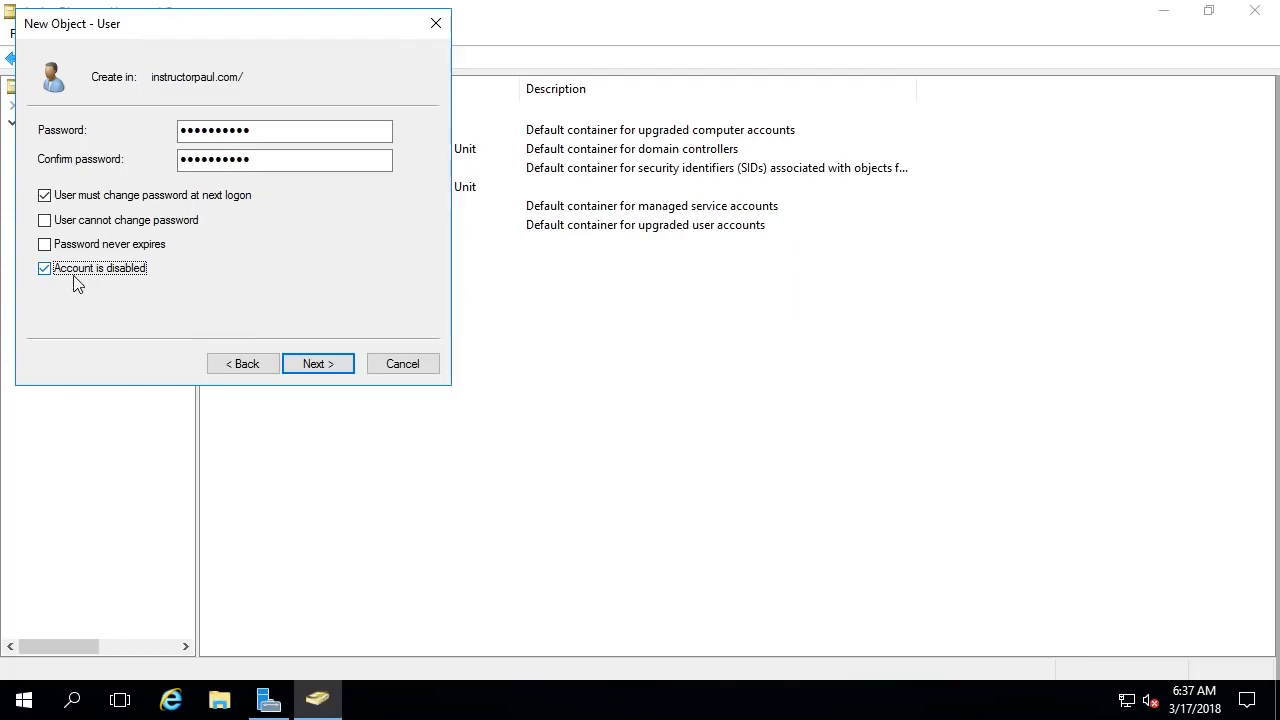
{"action": "left_click", "coordinate": [44, 272]}
{"action": "left_click", "coordinate": [312, 366]}
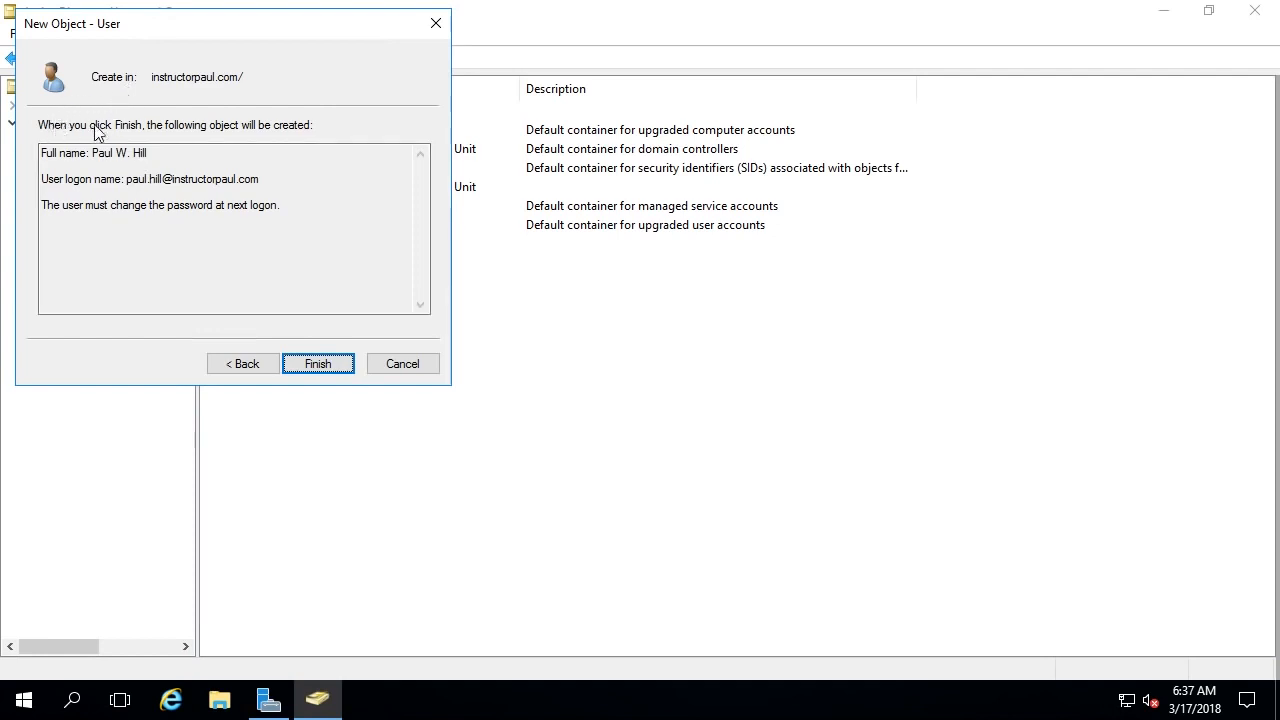
- Finish the New Object - User wizard, then select the new user and open its Properties
{"action": "left_click", "coordinate": [323, 366]}
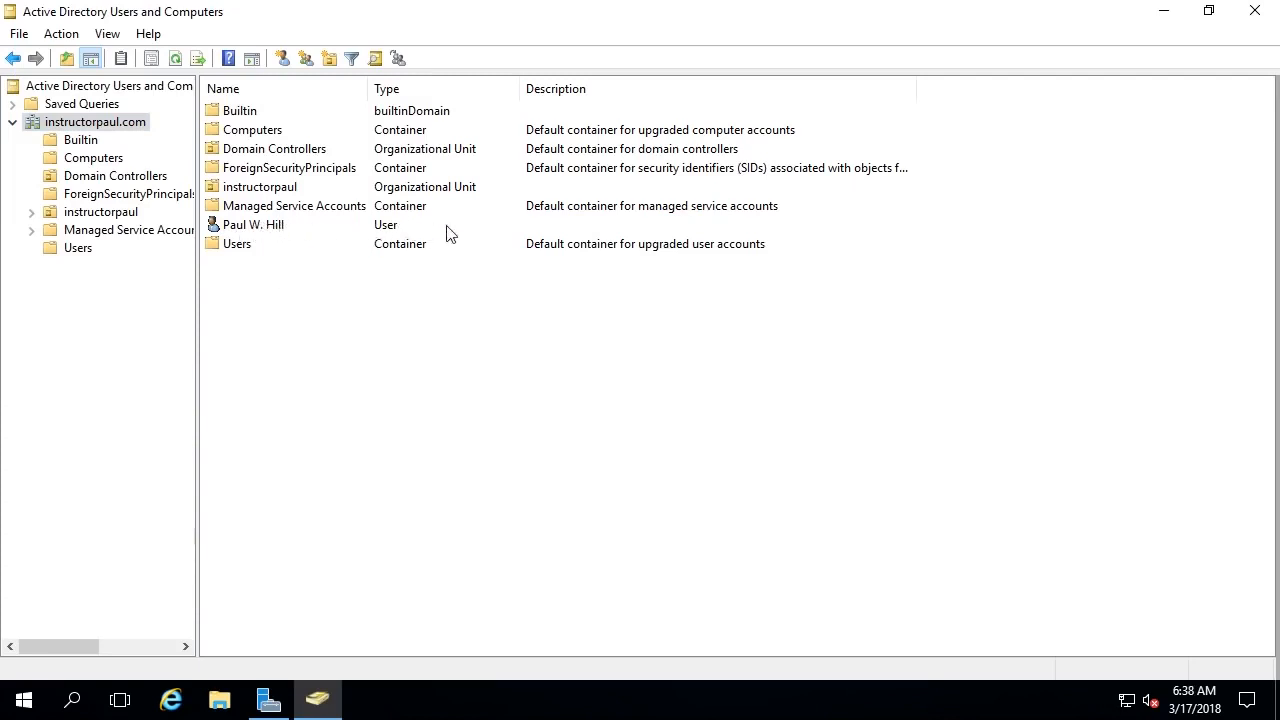
{"action": "left_click", "coordinate": [255, 227]}
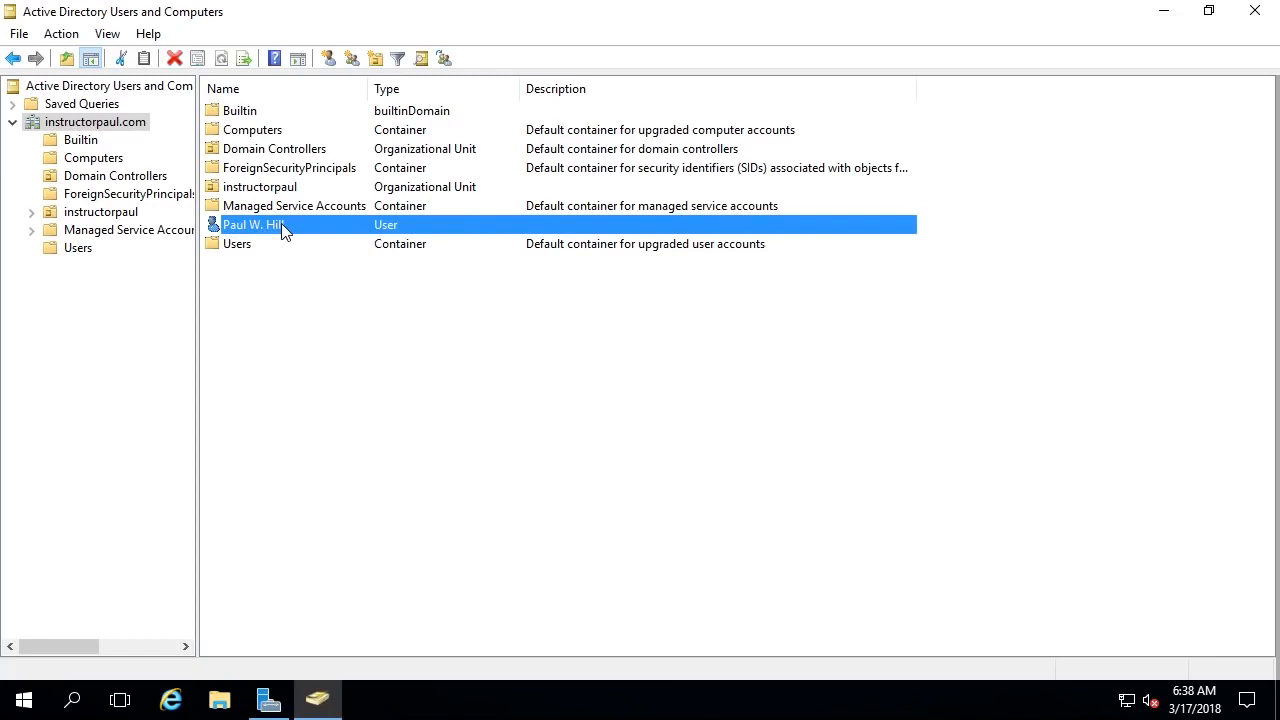
{"action": "right_click", "coordinate": [283, 230]}
{"action": "left_click", "coordinate": [229, 420]}
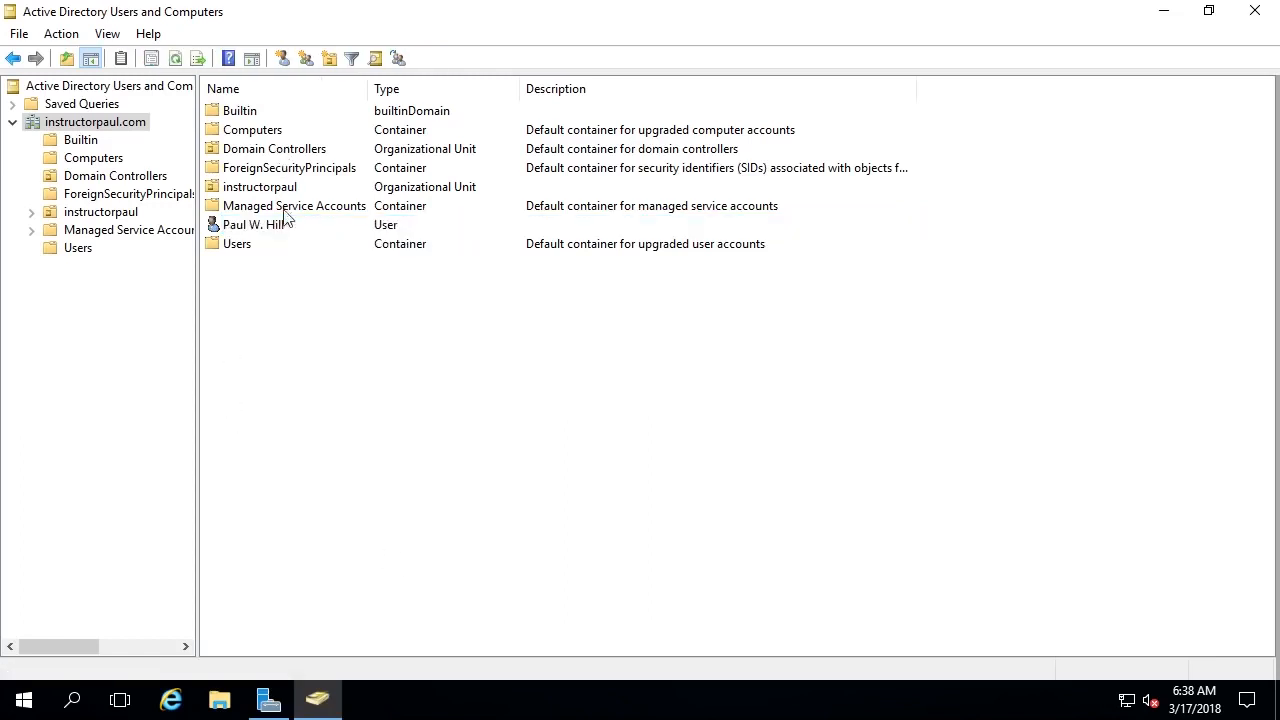
{"action": "double_click", "coordinate": [283, 224]}
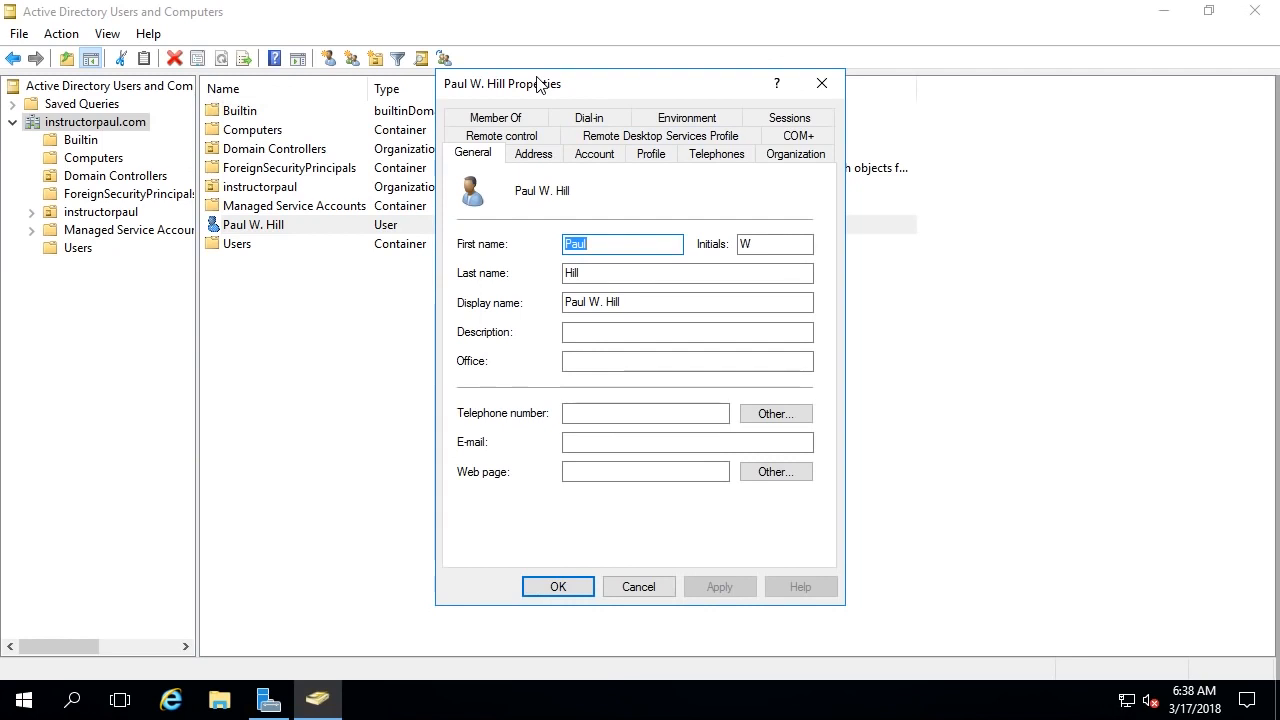
- Look through the user's General, Account, Profile and Telephones property fields
{"action": "left_click", "coordinate": [594, 340]}
{"action": "left_click", "coordinate": [598, 362]}
{"action": "left_click", "coordinate": [602, 414]}
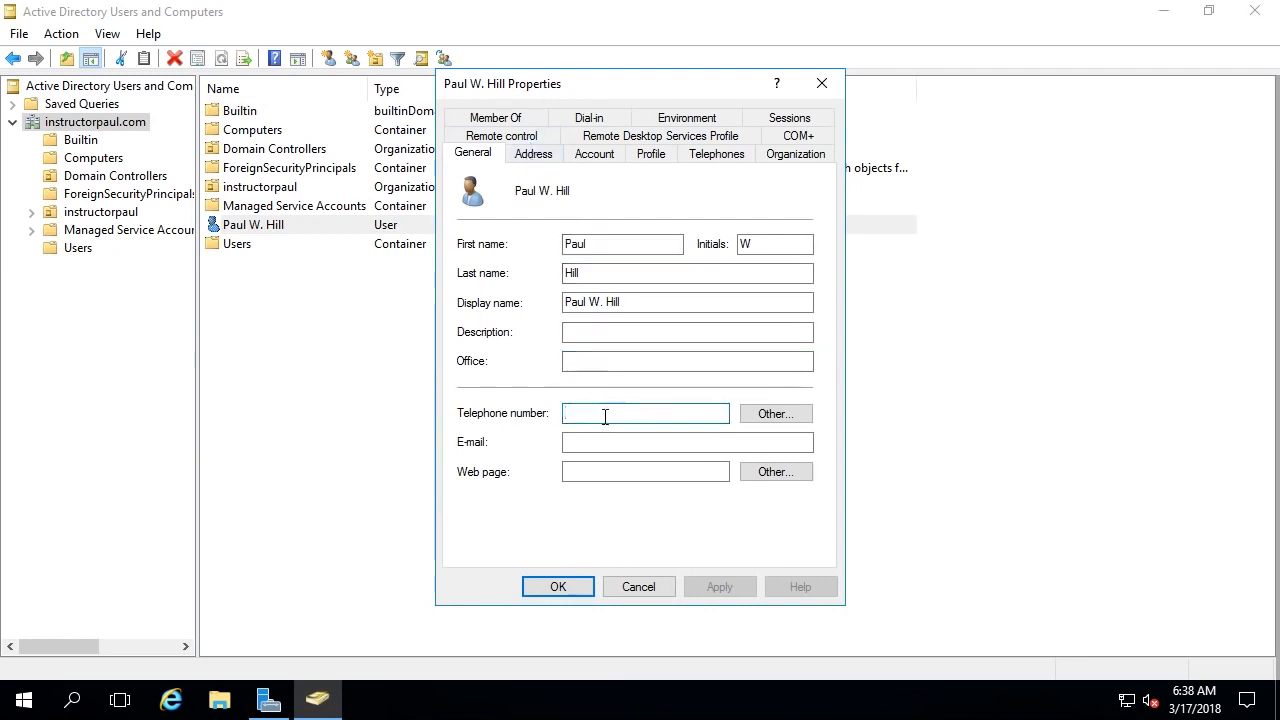
{"action": "left_click", "coordinate": [597, 443]}
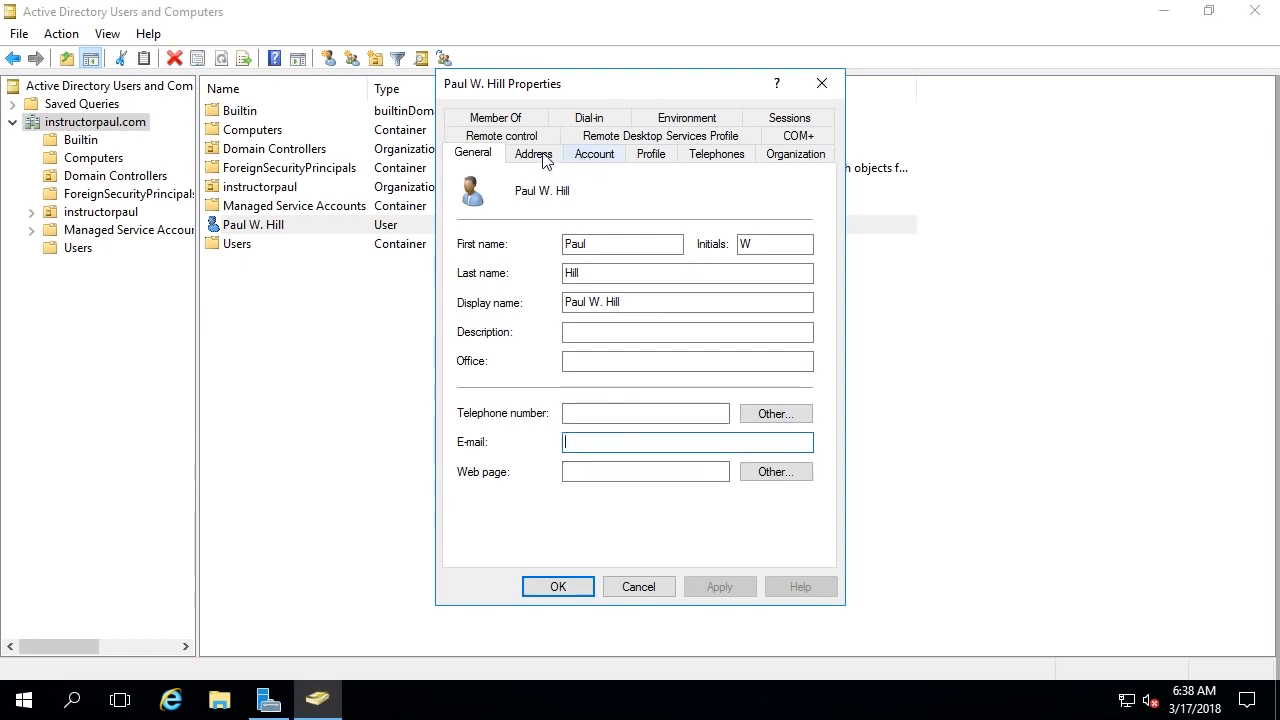
{"action": "left_click", "coordinate": [600, 158]}
{"action": "left_click", "coordinate": [650, 154]}
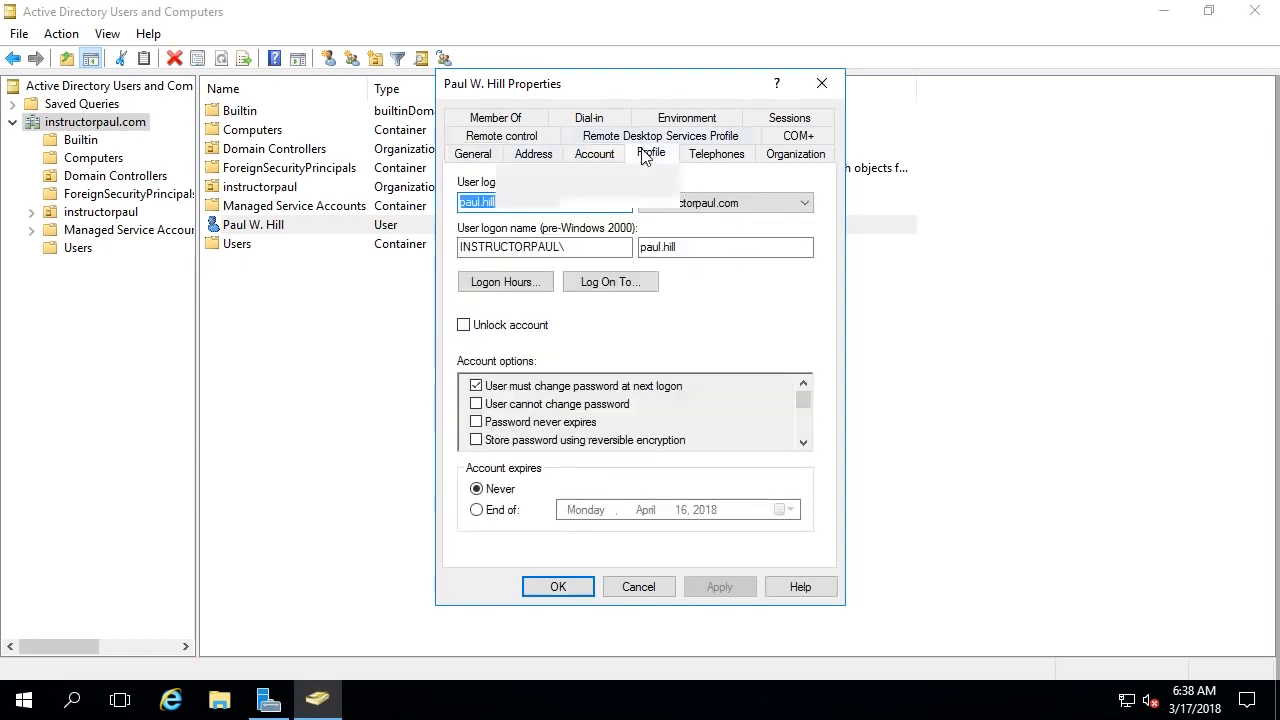
{"action": "left_click", "coordinate": [578, 207]}
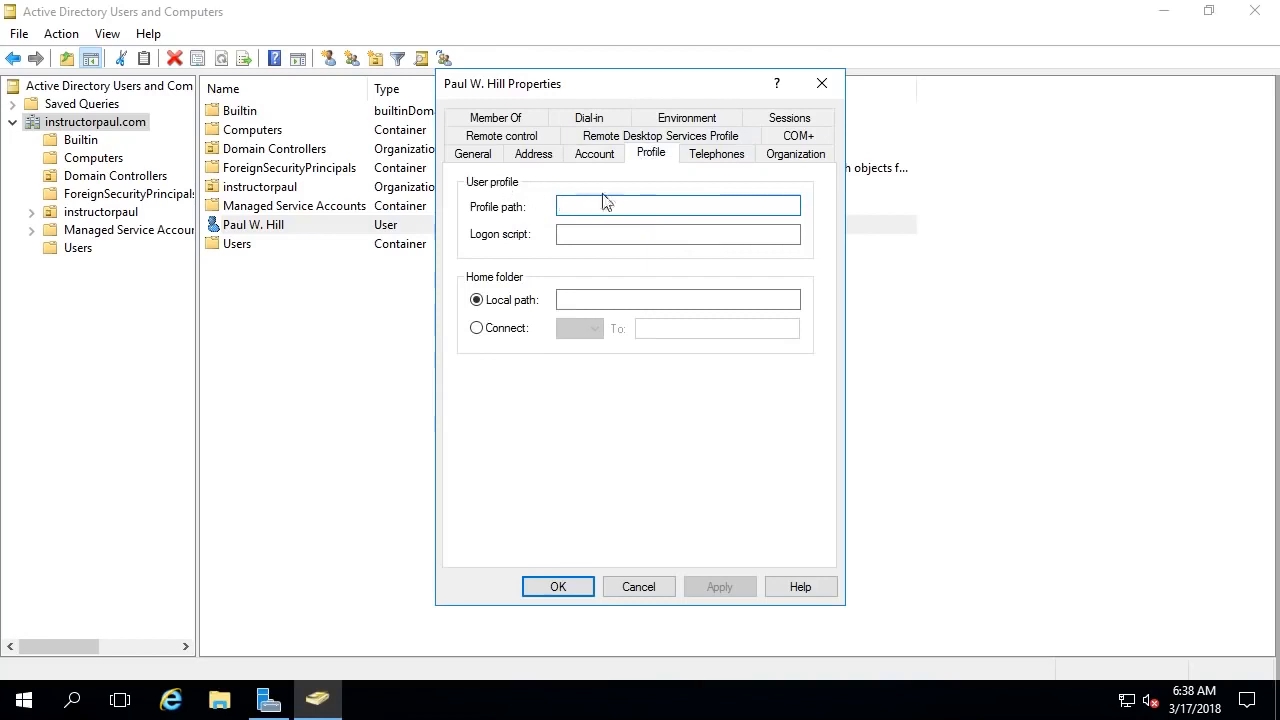
{"action": "left_click", "coordinate": [610, 234]}
{"action": "left_click", "coordinate": [649, 299]}
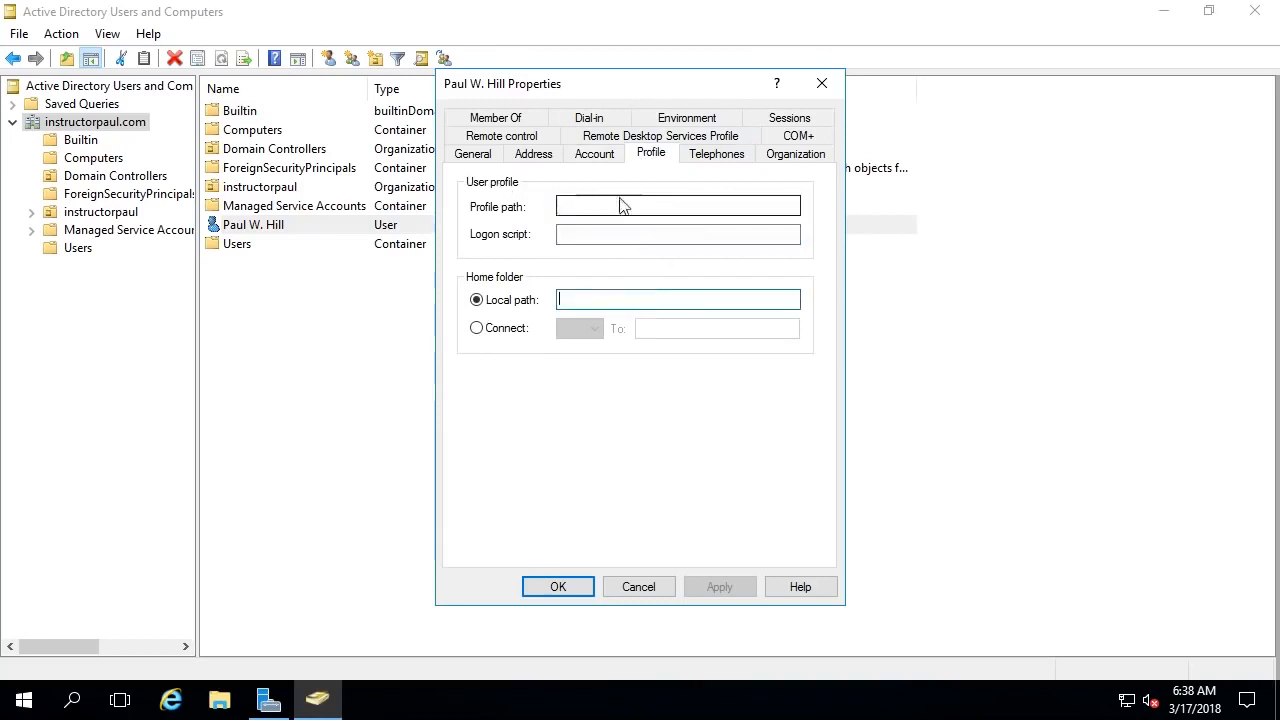
{"action": "left_click", "coordinate": [637, 208]}
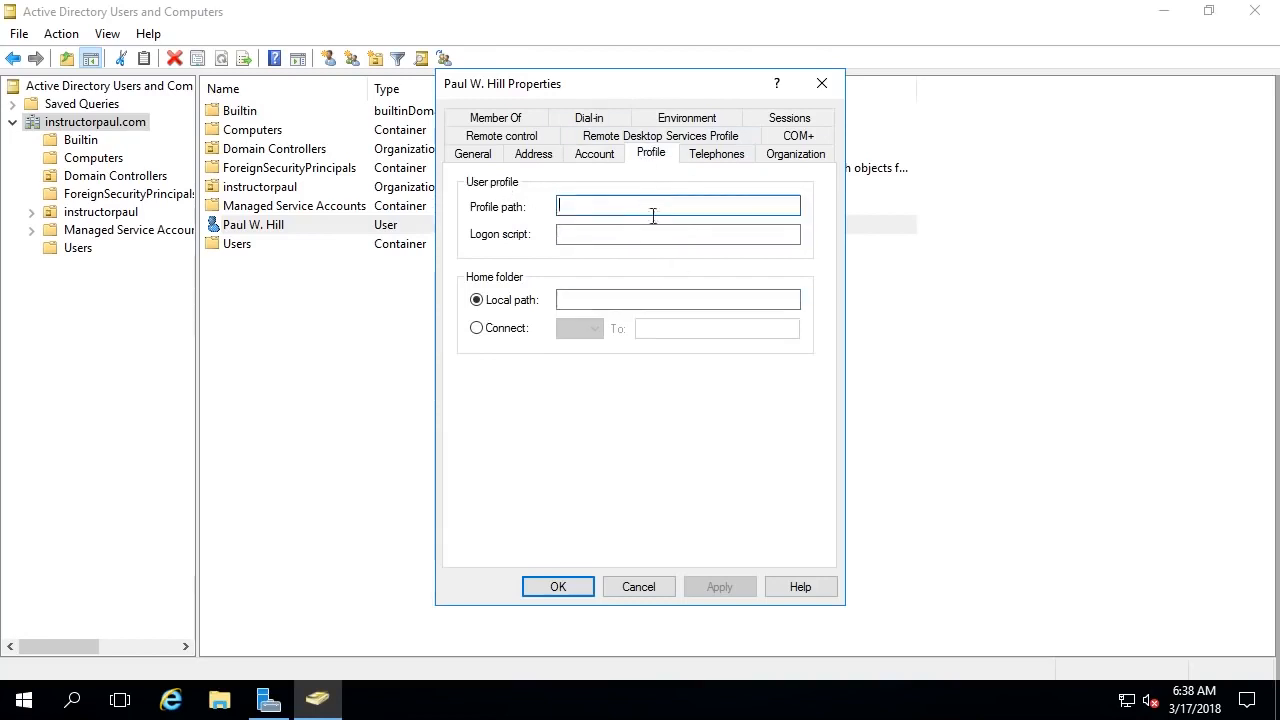
{"action": "left_click", "coordinate": [591, 233]}
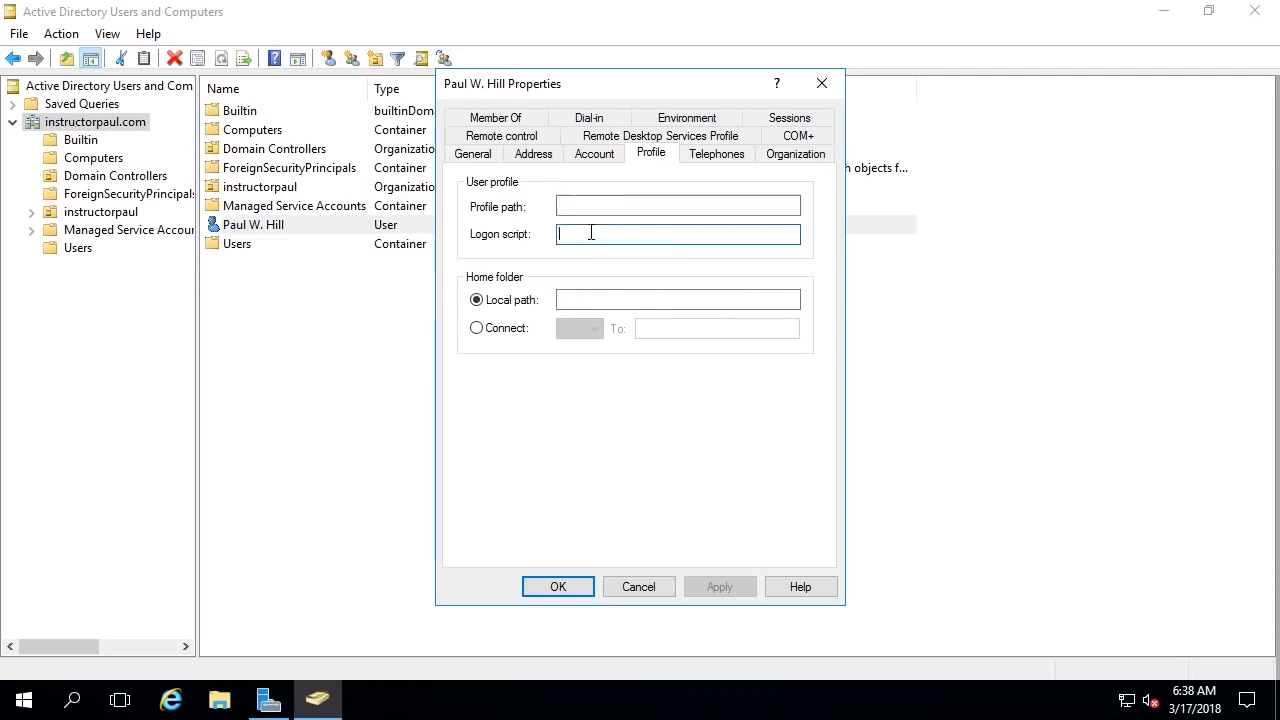
{"action": "left_click", "coordinate": [724, 160]}
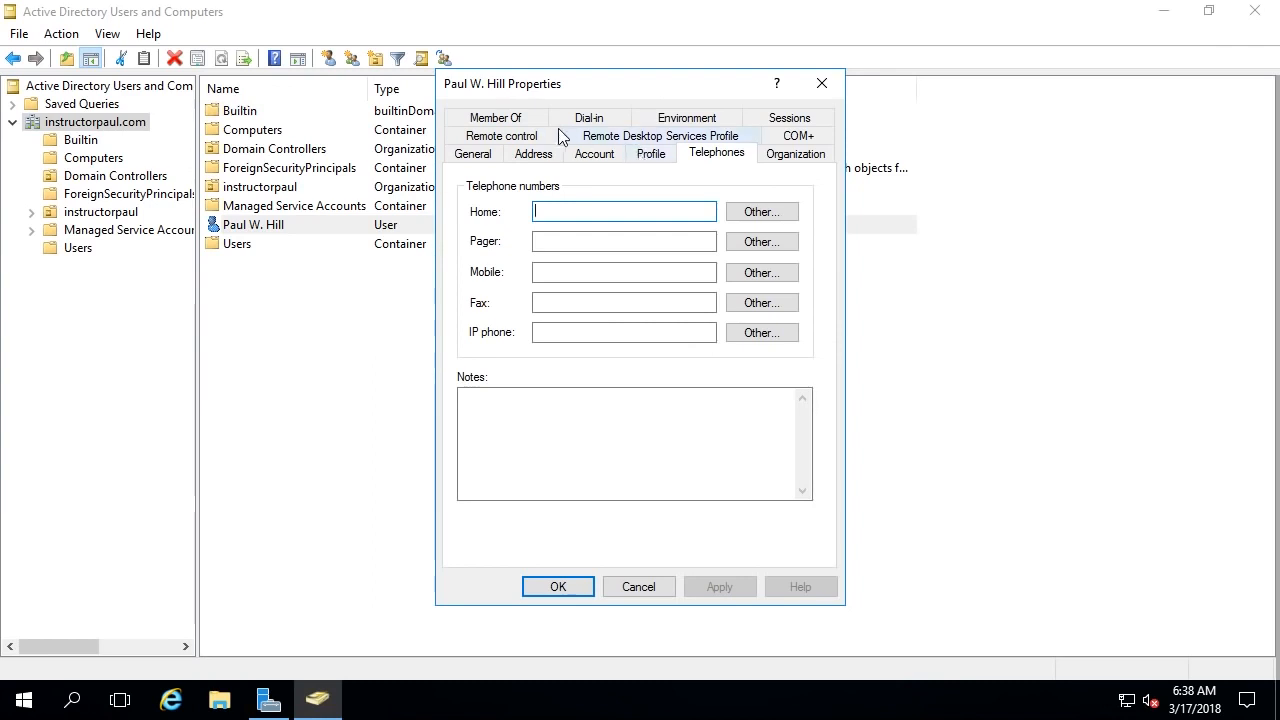
- Settle on the Profile tab with focus in the empty Profile path box
{"action": "left_click", "coordinate": [650, 156]}
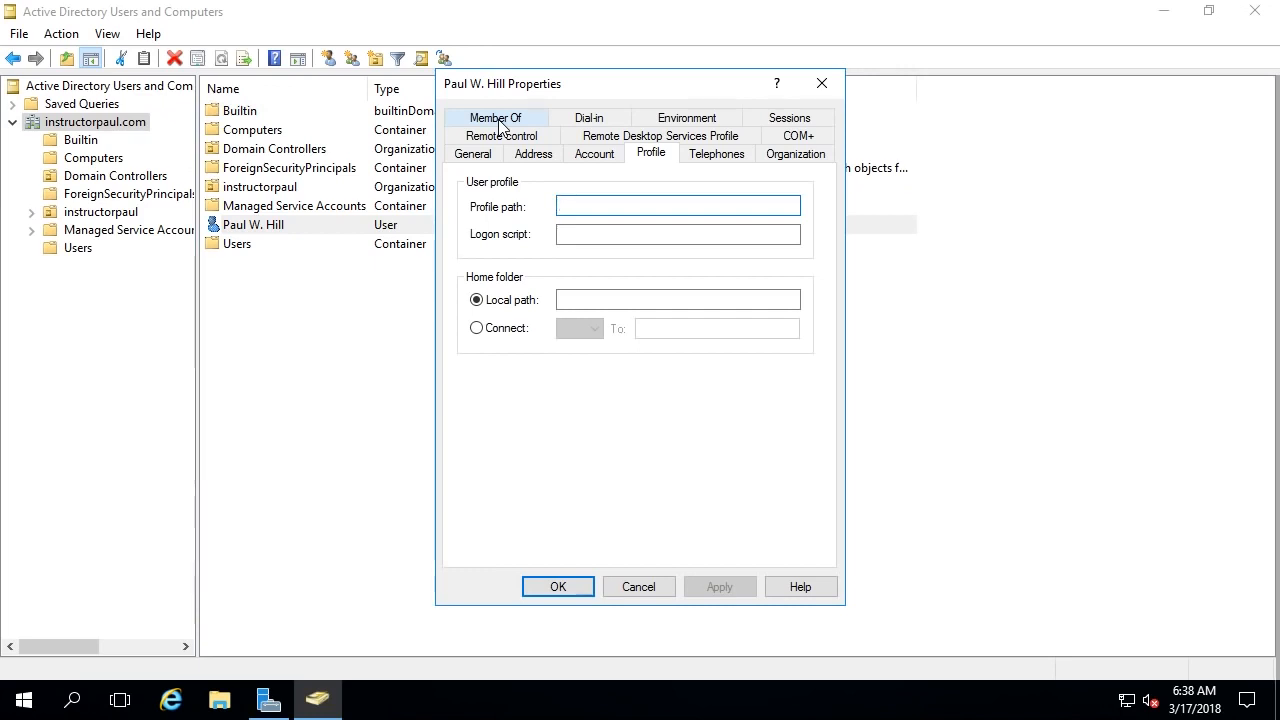
{"action": "key", "text": "Return"}
{"action": "key", "text": "Return"}
{"action": "left_click", "coordinate": [540, 155]}
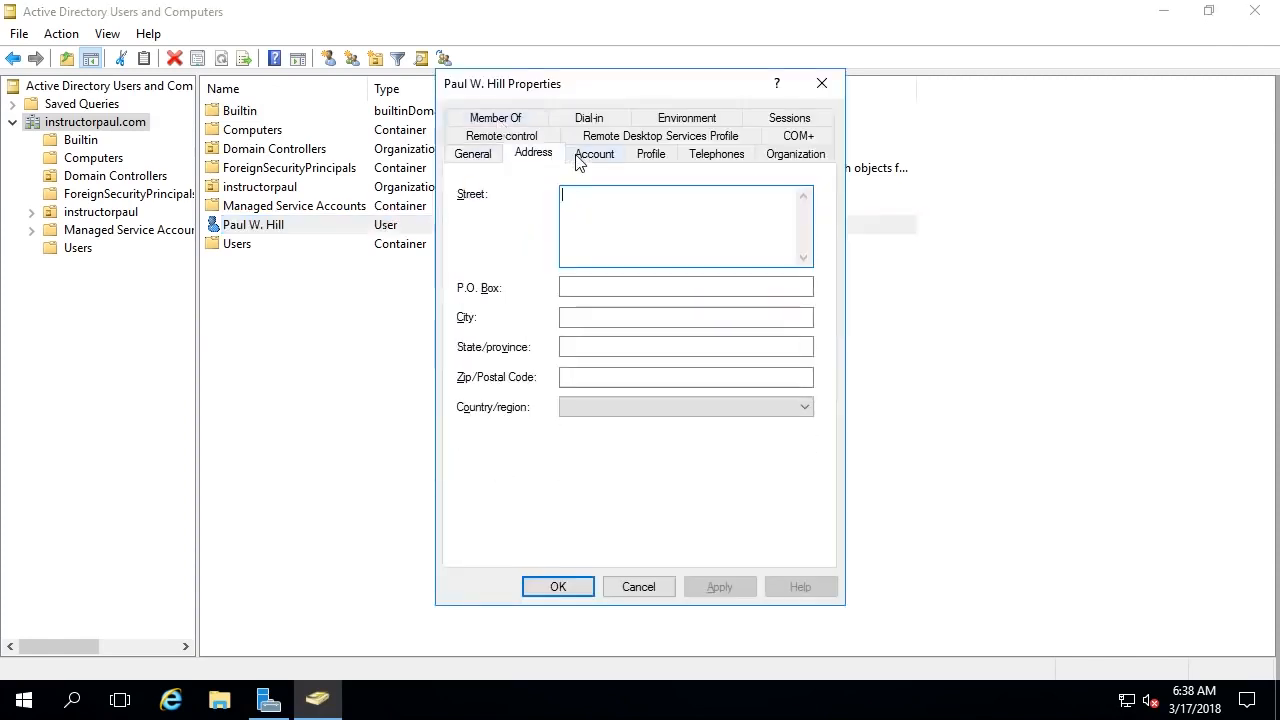
{"action": "left_click", "coordinate": [594, 153]}
{"action": "left_click", "coordinate": [651, 153]}
{"action": "left_click", "coordinate": [589, 208]}
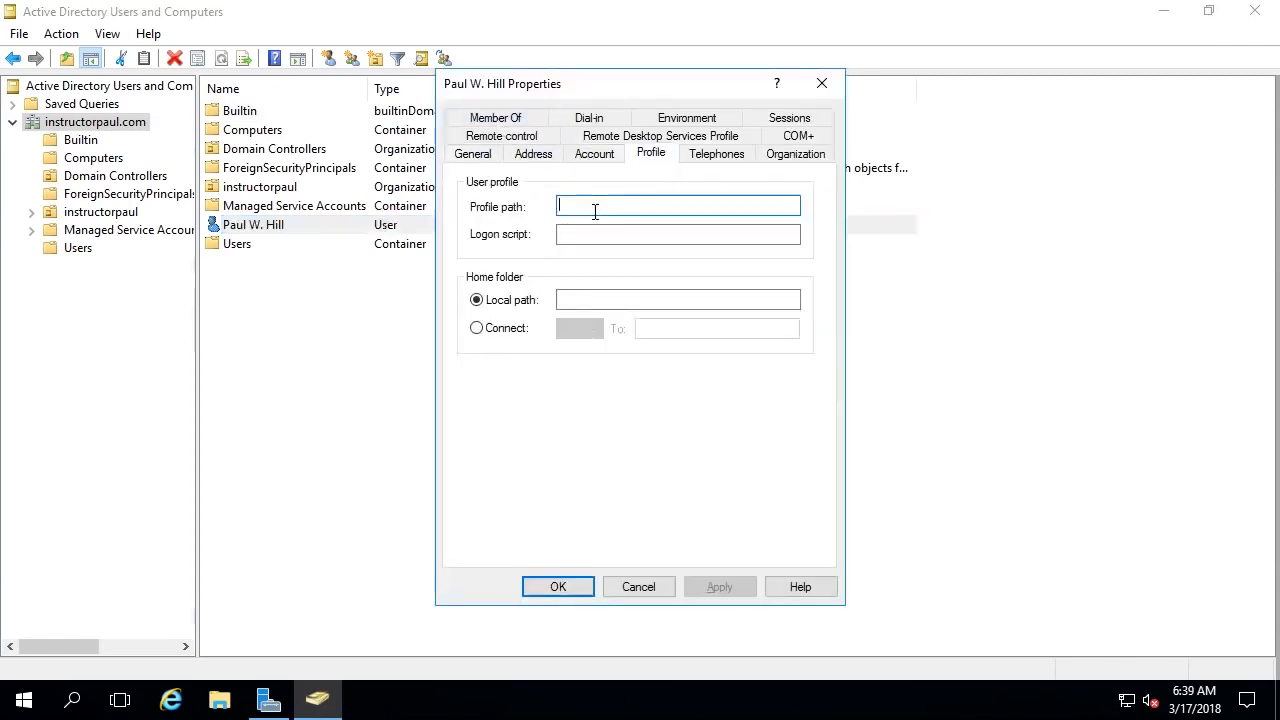
{"action": "type", "text": "\\\\"}
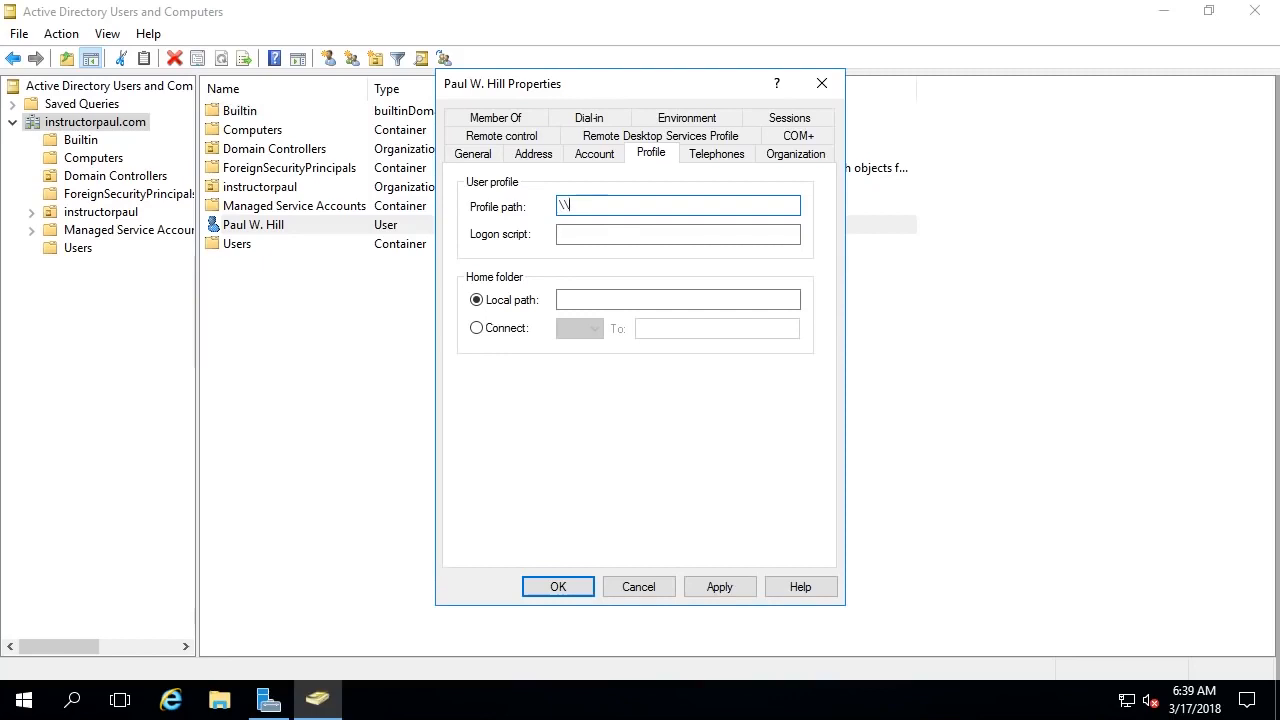
{"action": "type", "text": "server01\\"}
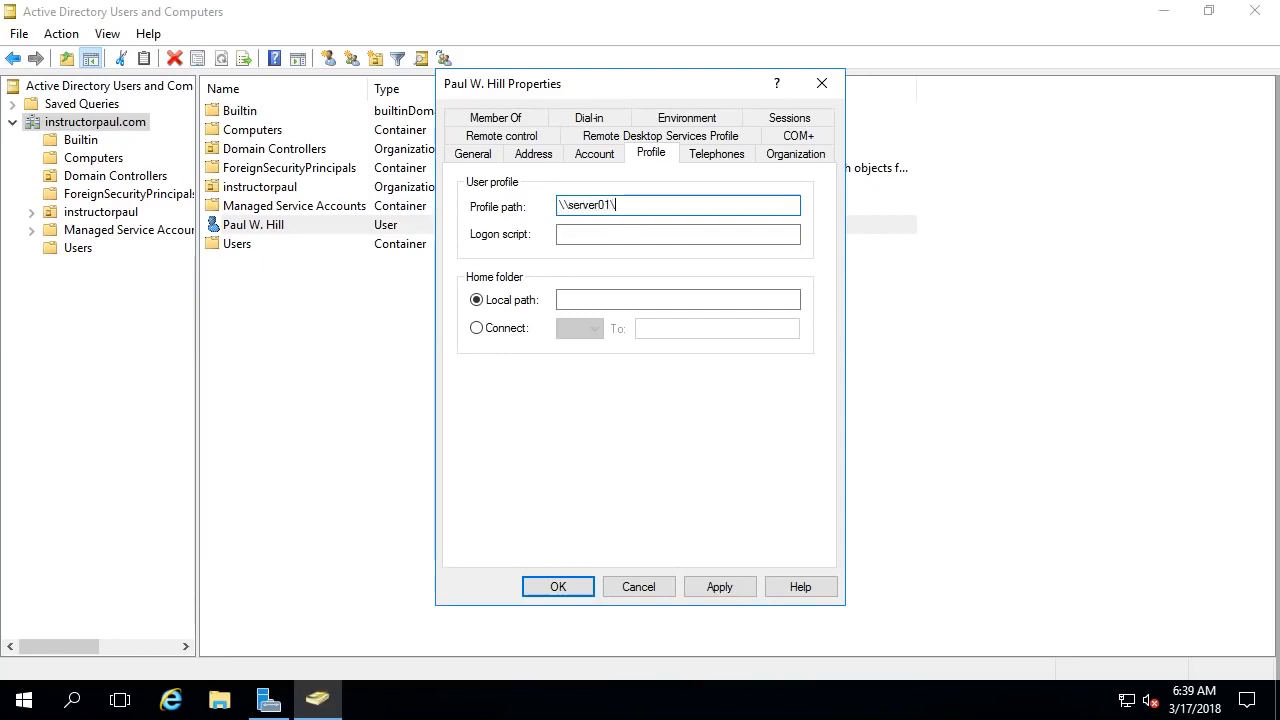
{"action": "type", "text": "roamingprofiles\\"}
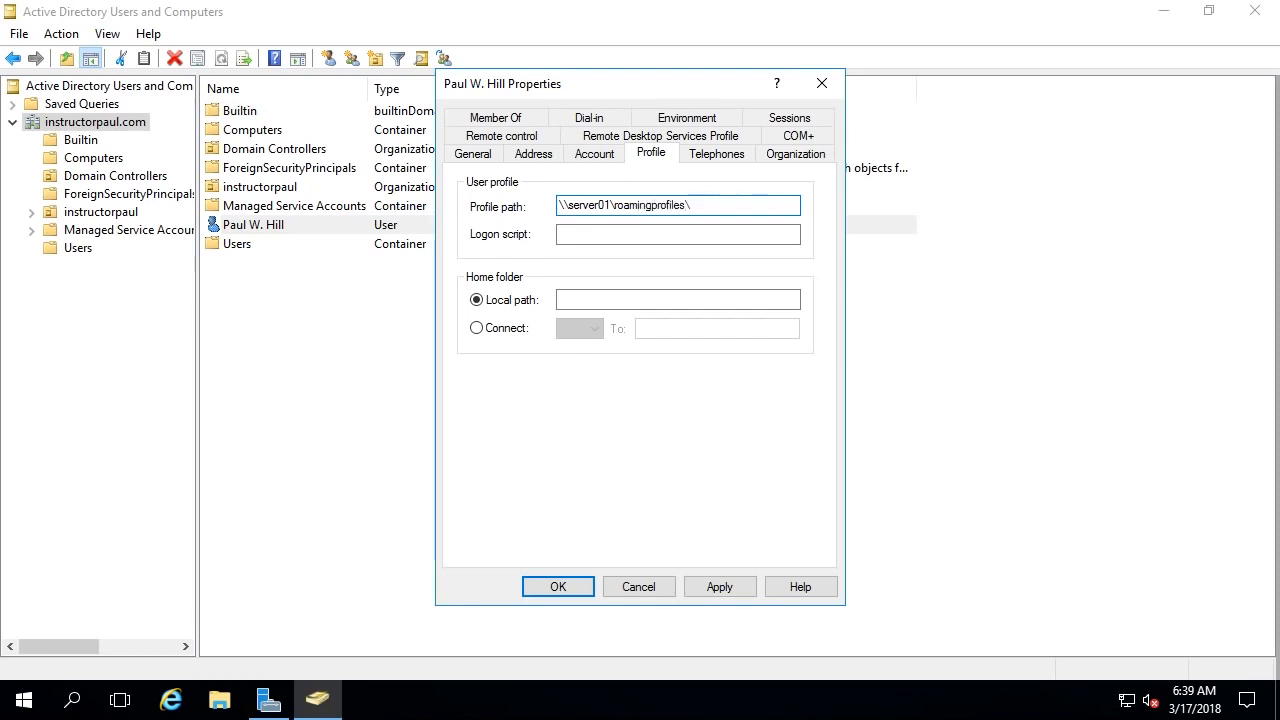
{"action": "type", "text": "%username%"}
{"action": "left_click", "coordinate": [719, 587]}
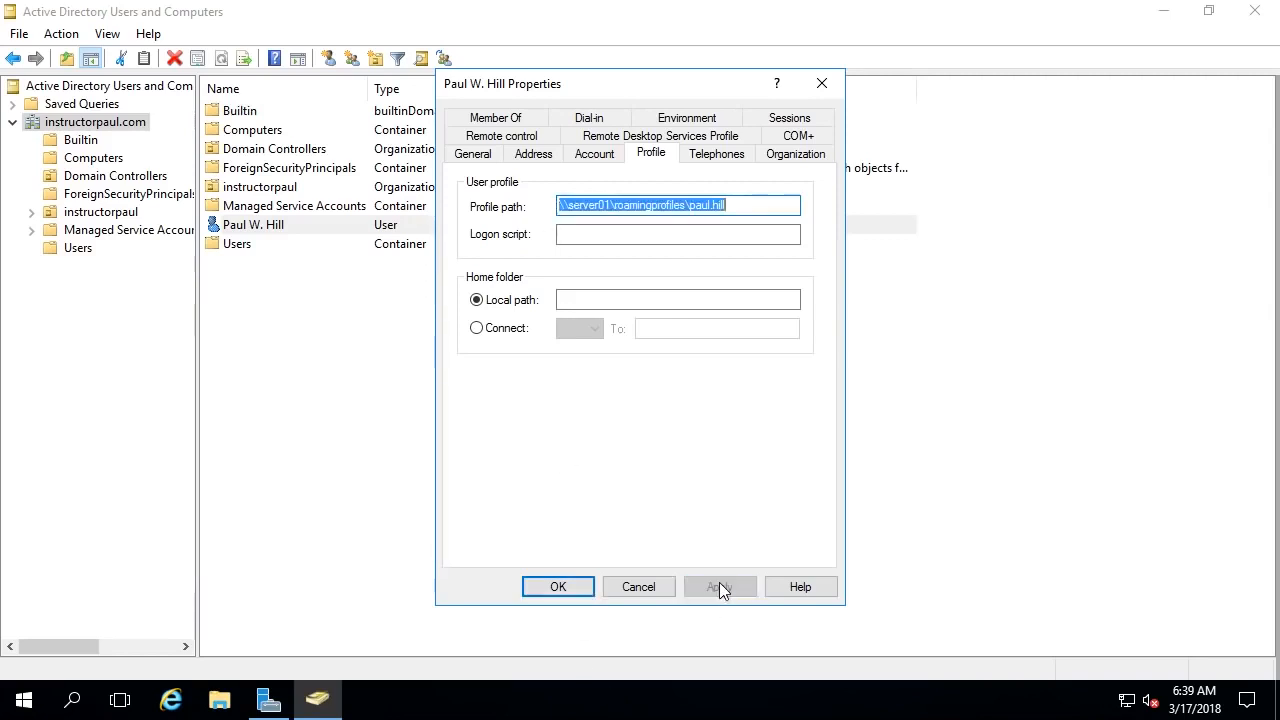
{"action": "left_click", "coordinate": [611, 208]}
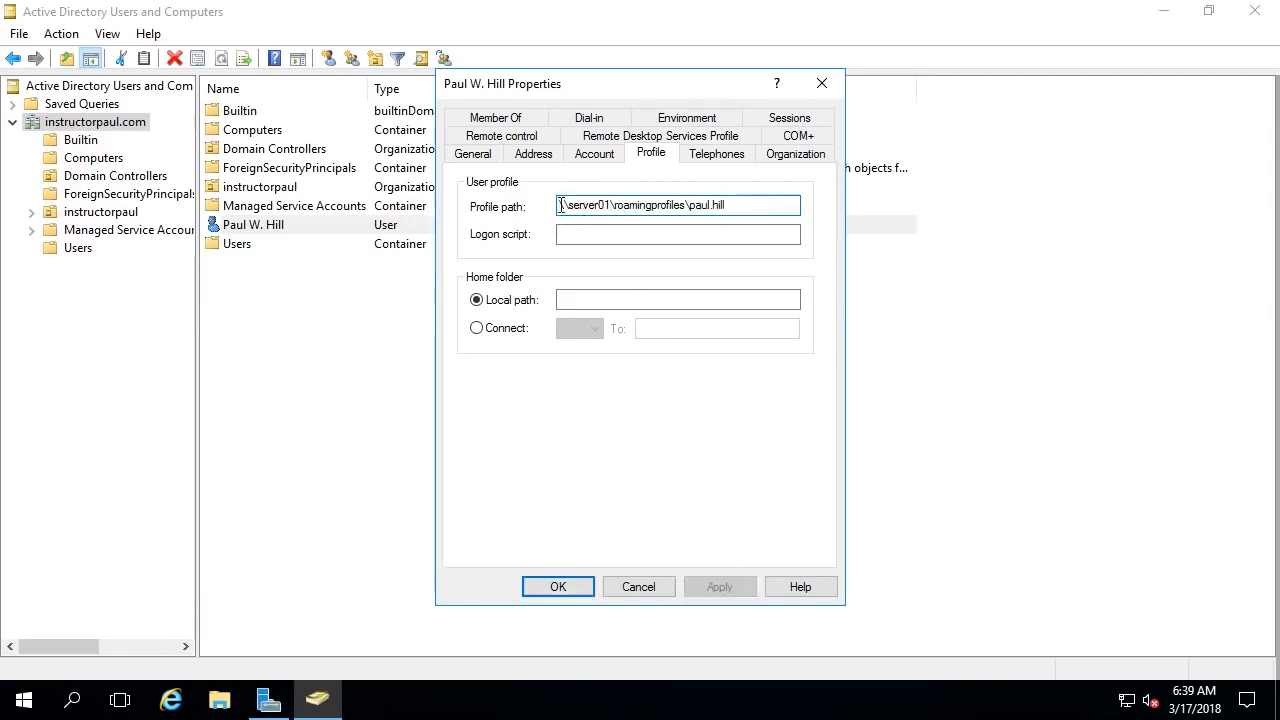
{"action": "left_click_drag", "start_coordinate": [561, 205], "coordinate": [780, 203]}
{"action": "left_click", "coordinate": [780, 200]}
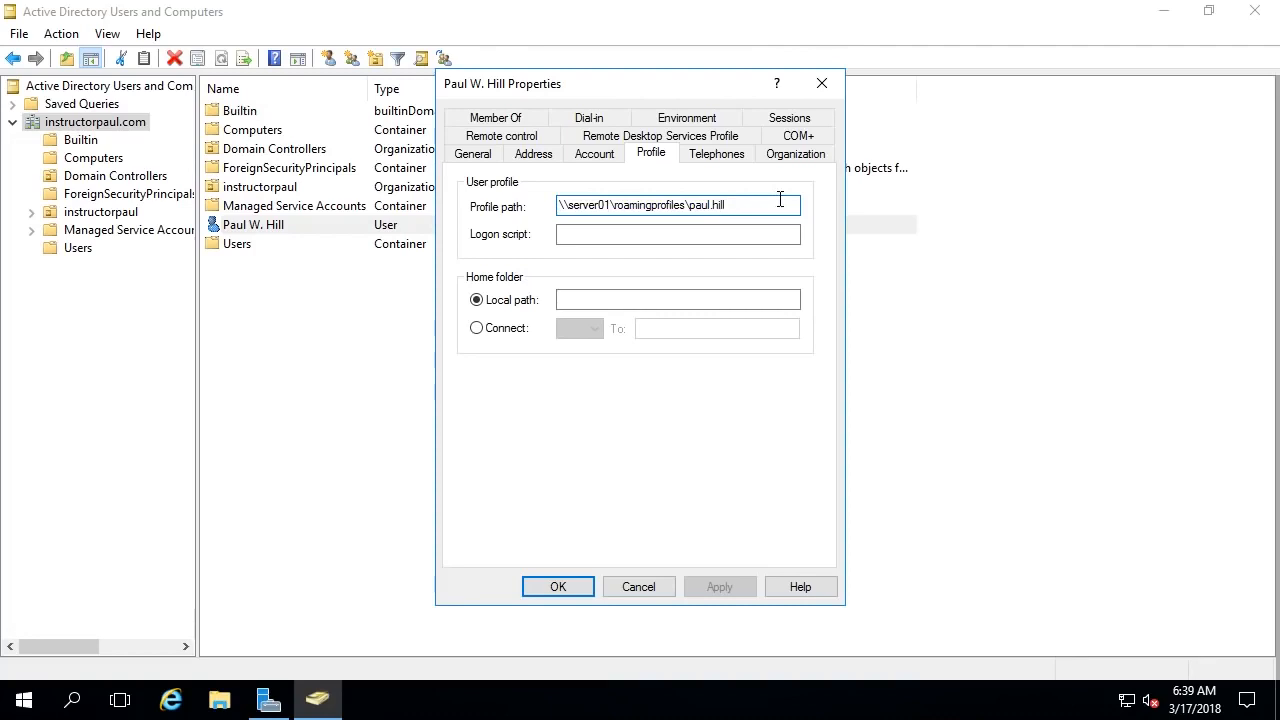
{"action": "double_click", "coordinate": [574, 208]}
{"action": "left_click", "coordinate": [599, 231]}
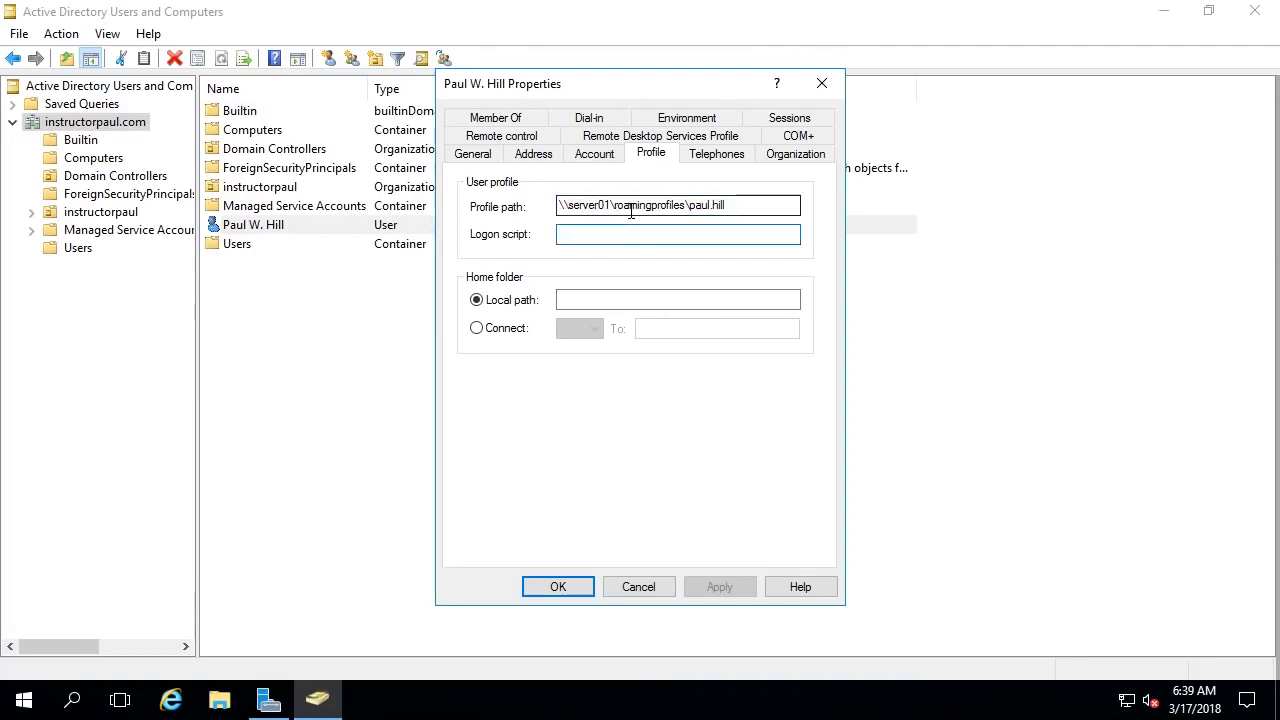
{"action": "left_click_drag", "start_coordinate": [757, 206], "coordinate": [561, 203]}
{"action": "key", "text": "Delete"}
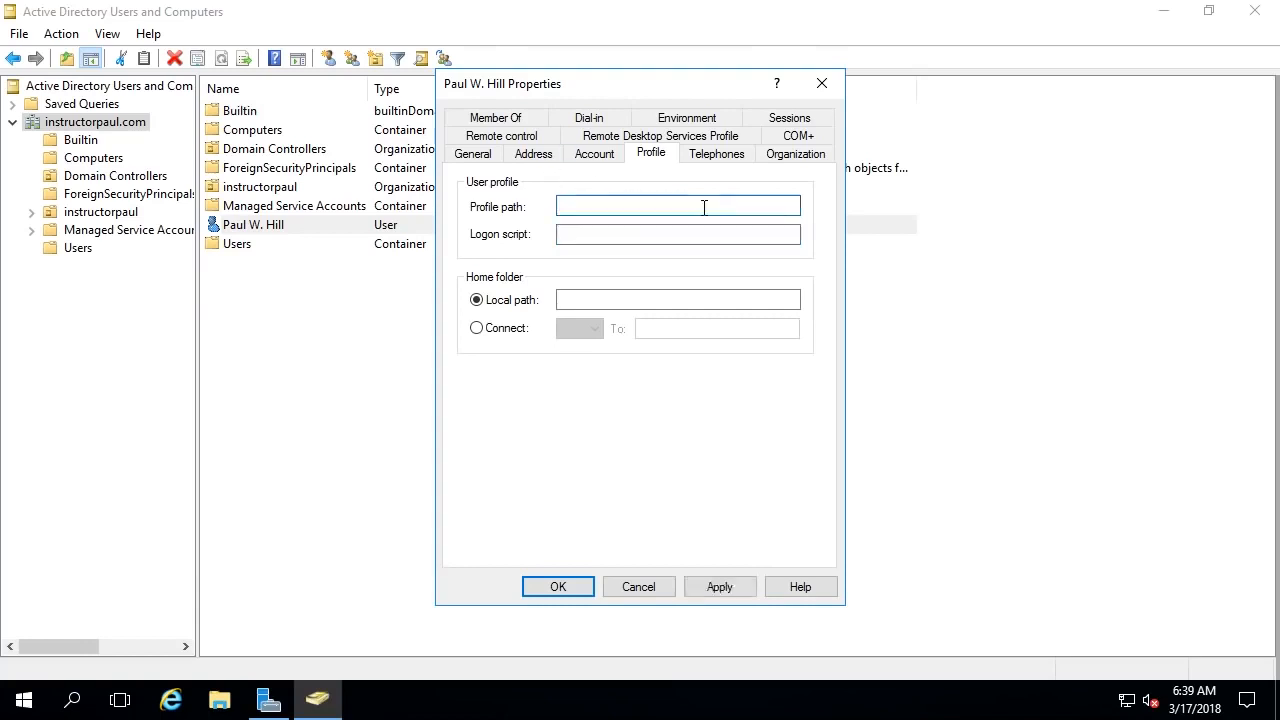
{"action": "left_click", "coordinate": [748, 590]}
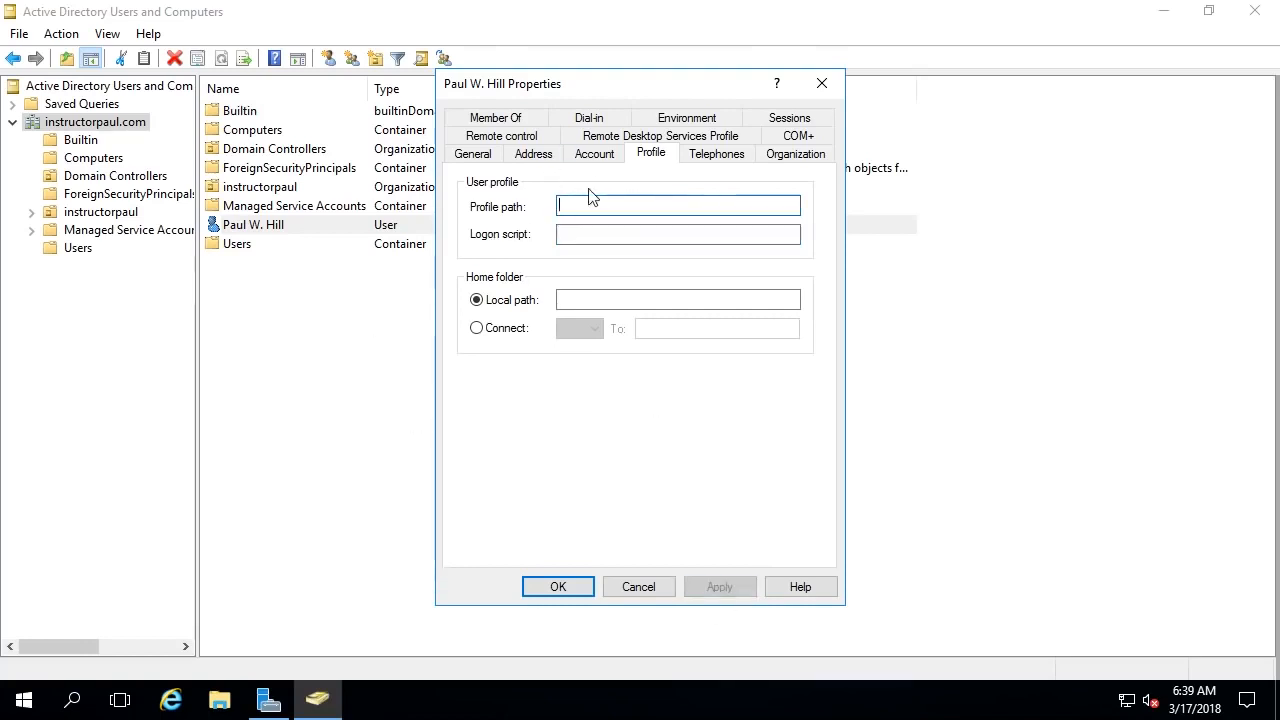
{"action": "left_click", "coordinate": [510, 120]}
- Add the user to the Domain Admins group, apply, and close the Properties
{"action": "left_click", "coordinate": [548, 305]}
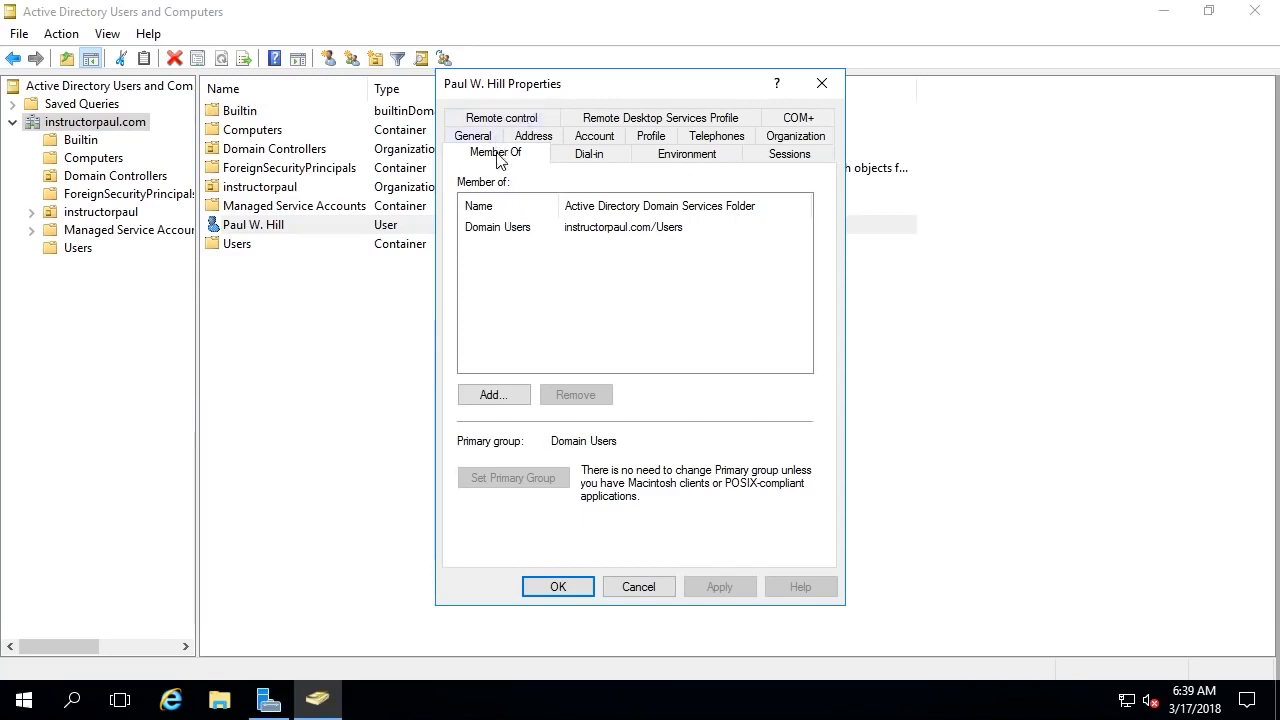
{"action": "left_click", "coordinate": [492, 228]}
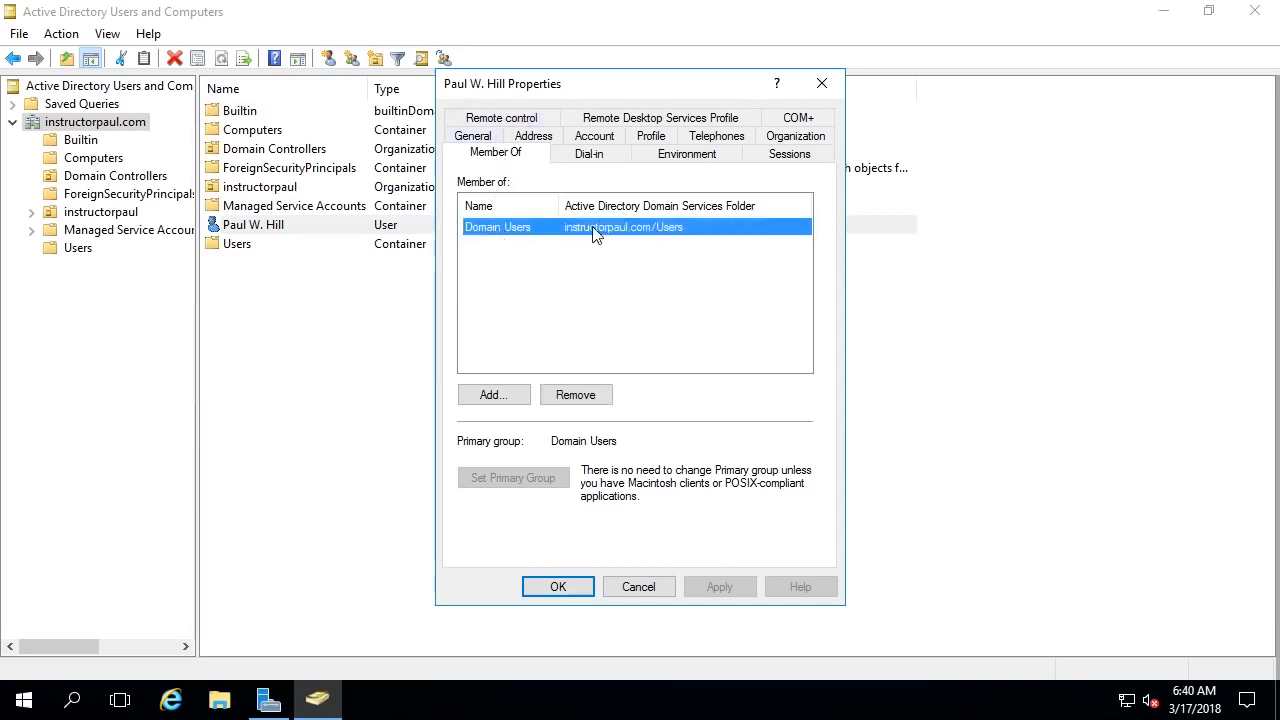
{"action": "left_click", "coordinate": [500, 397]}
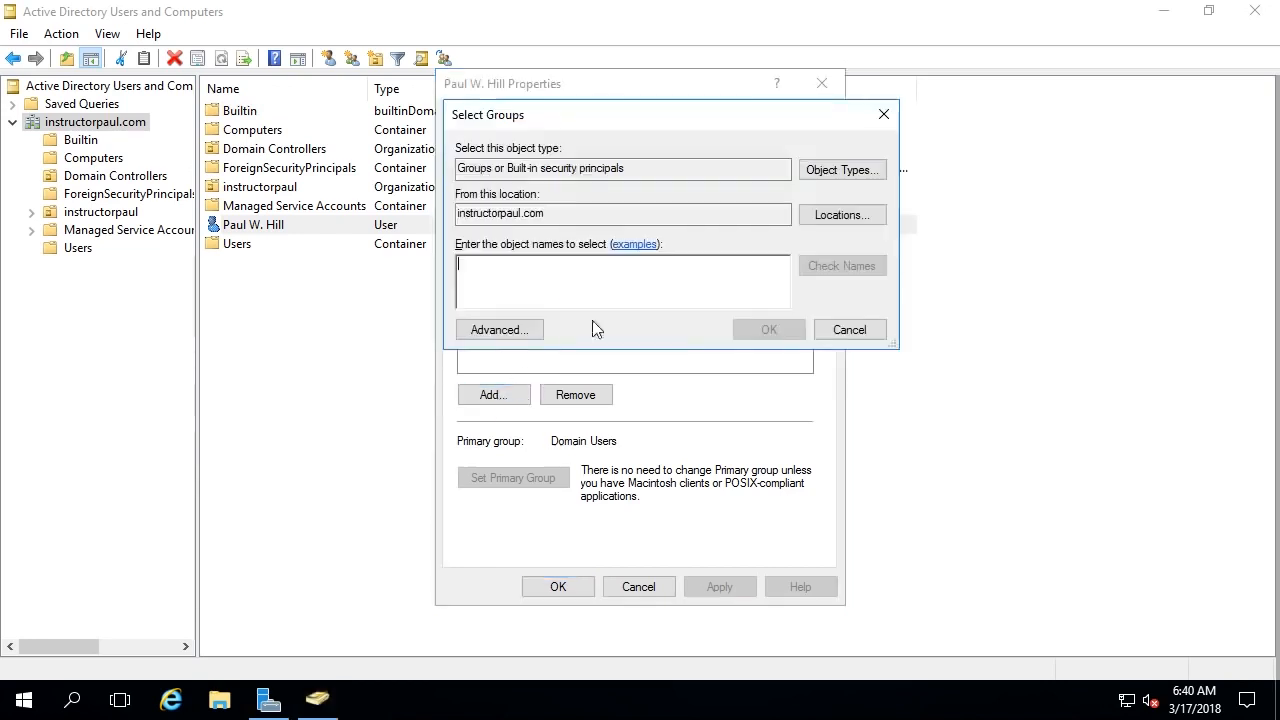
{"action": "type", "text": "Doma"}
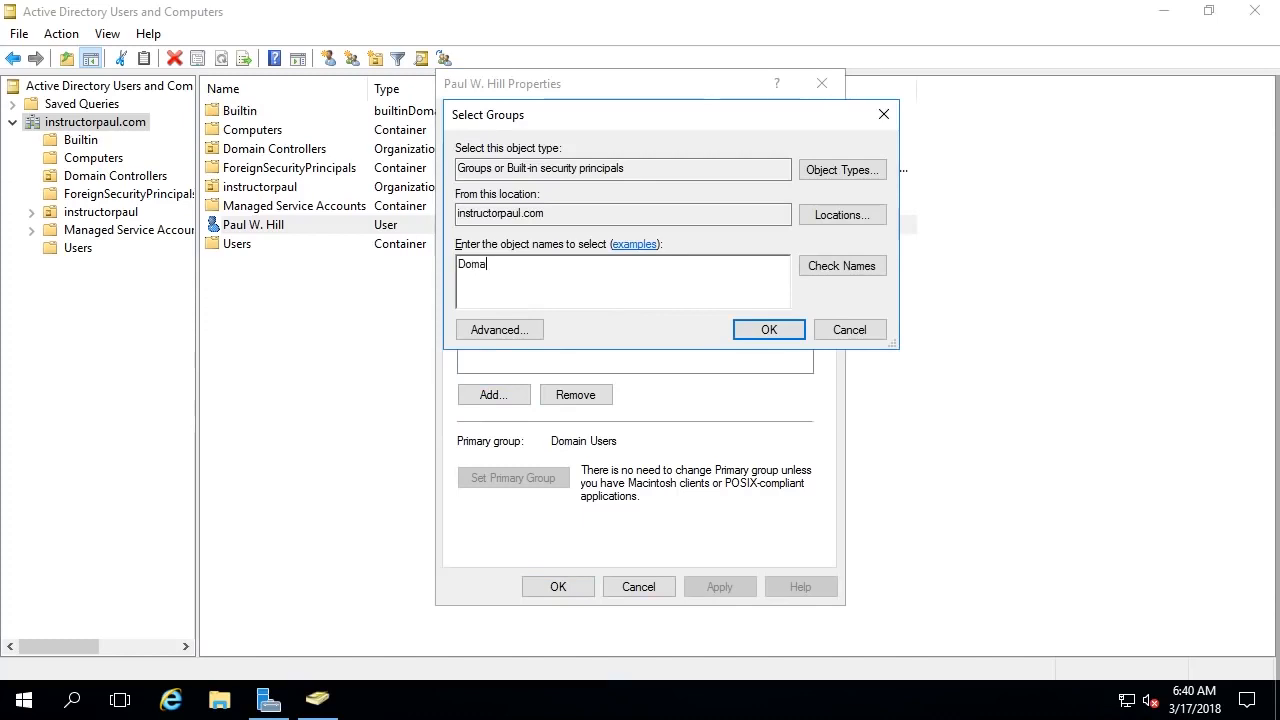
{"action": "type", "text": "in Admins"}
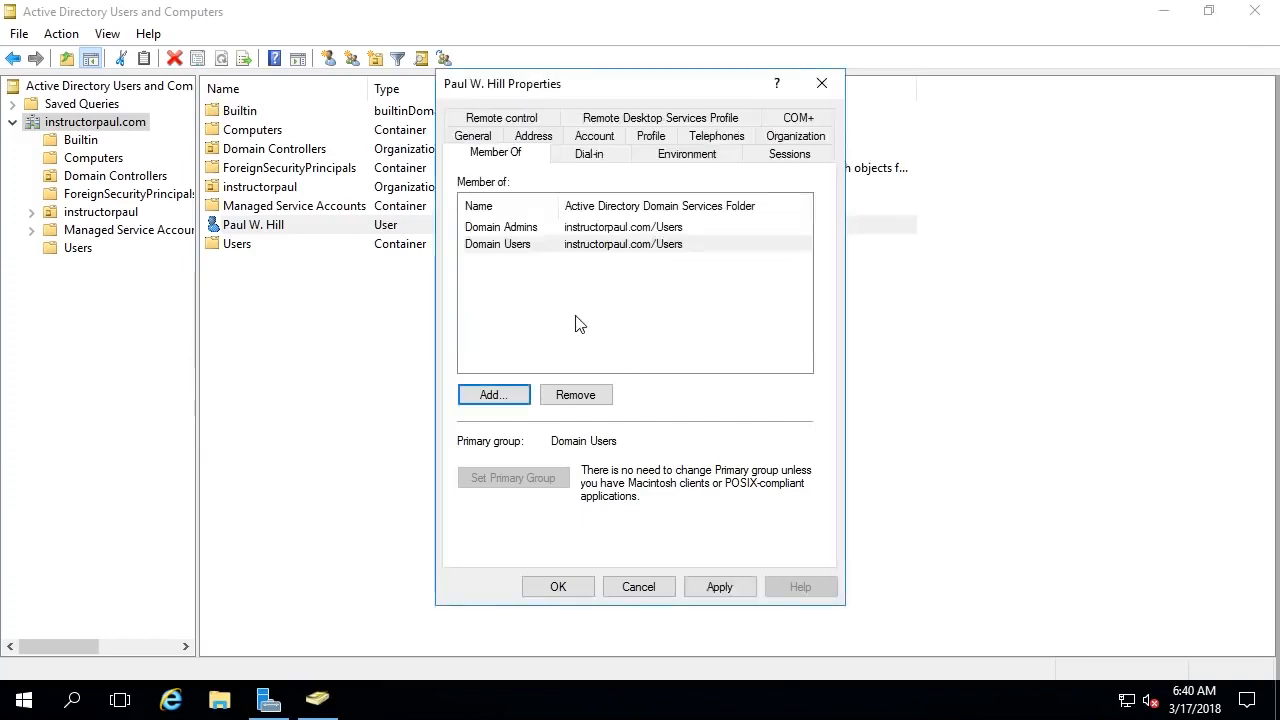
{"action": "left_click", "coordinate": [518, 294]}
{"action": "left_click", "coordinate": [530, 230]}
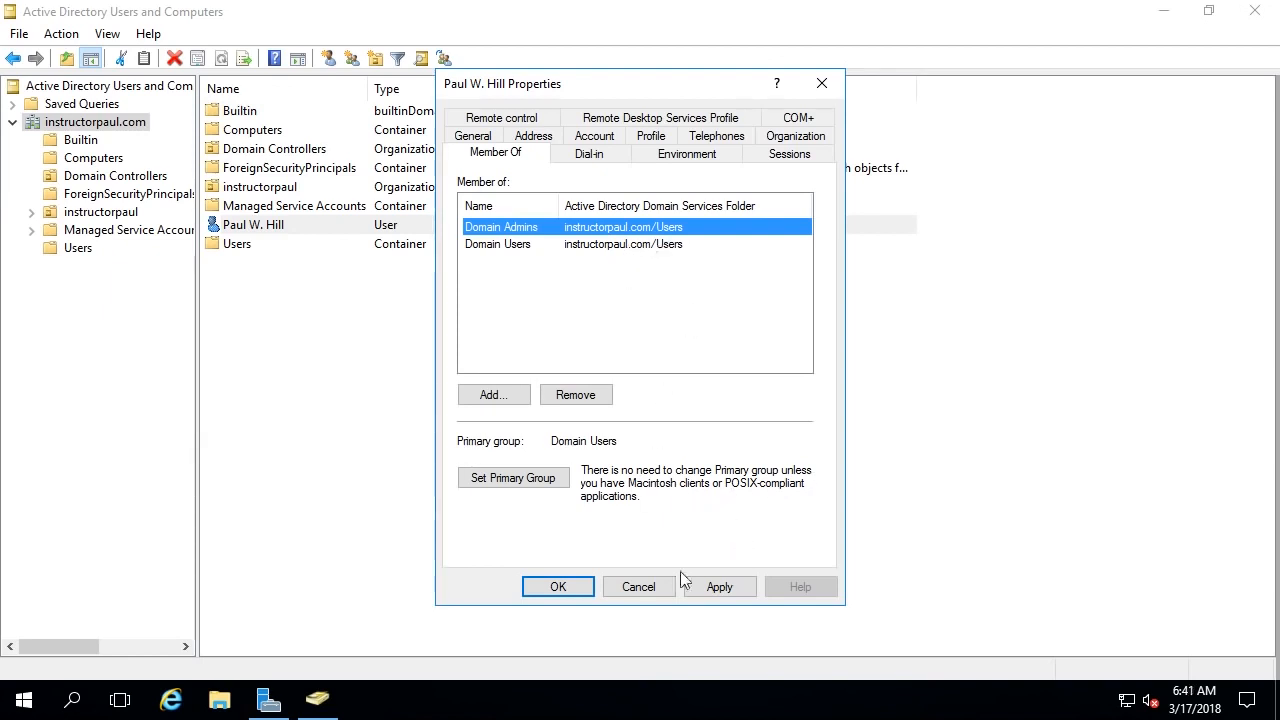
{"action": "left_click", "coordinate": [688, 272]}
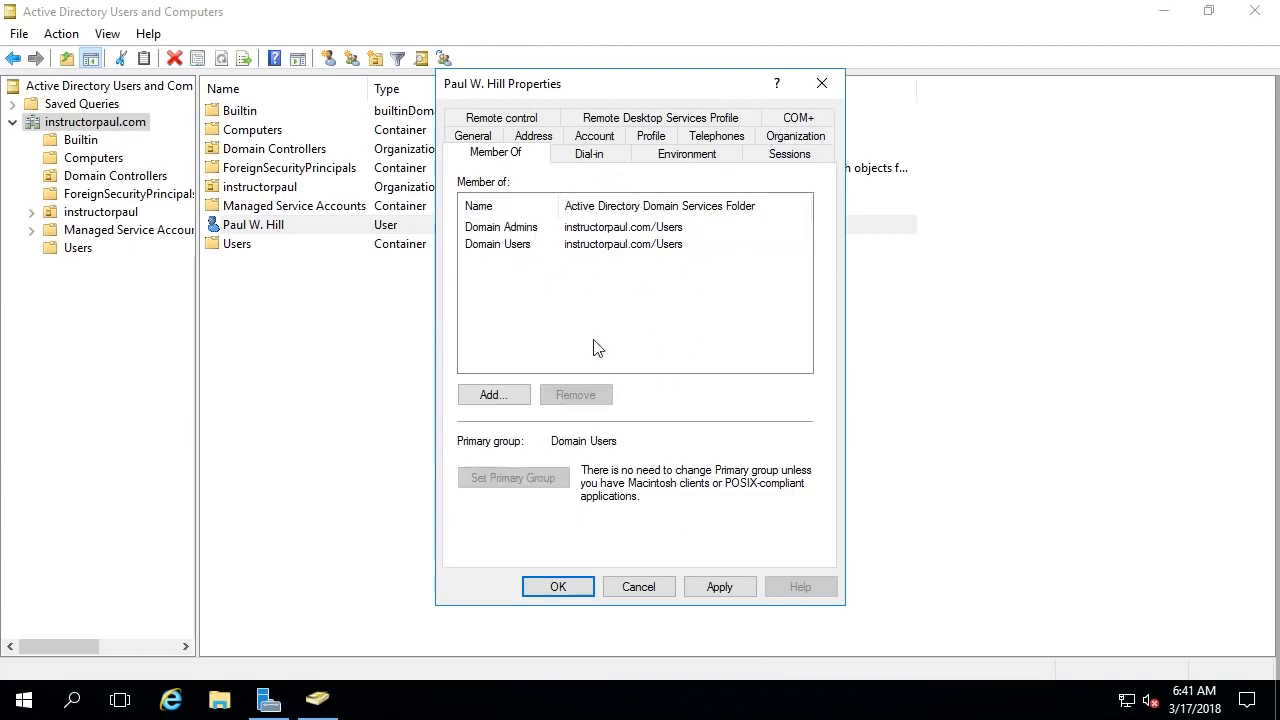
{"action": "left_click", "coordinate": [720, 589]}
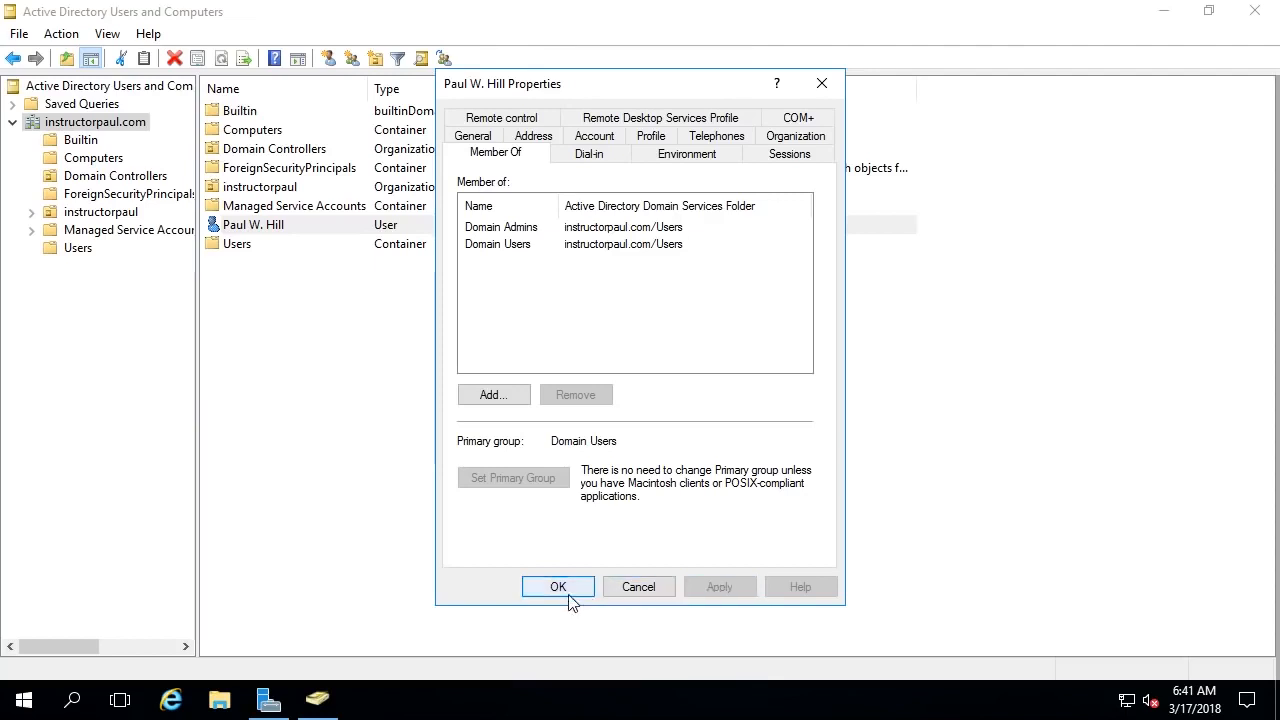
{"action": "left_click", "coordinate": [569, 595]}
- Sign out of the administrator session from the Start menu
{"action": "left_click", "coordinate": [285, 592]}
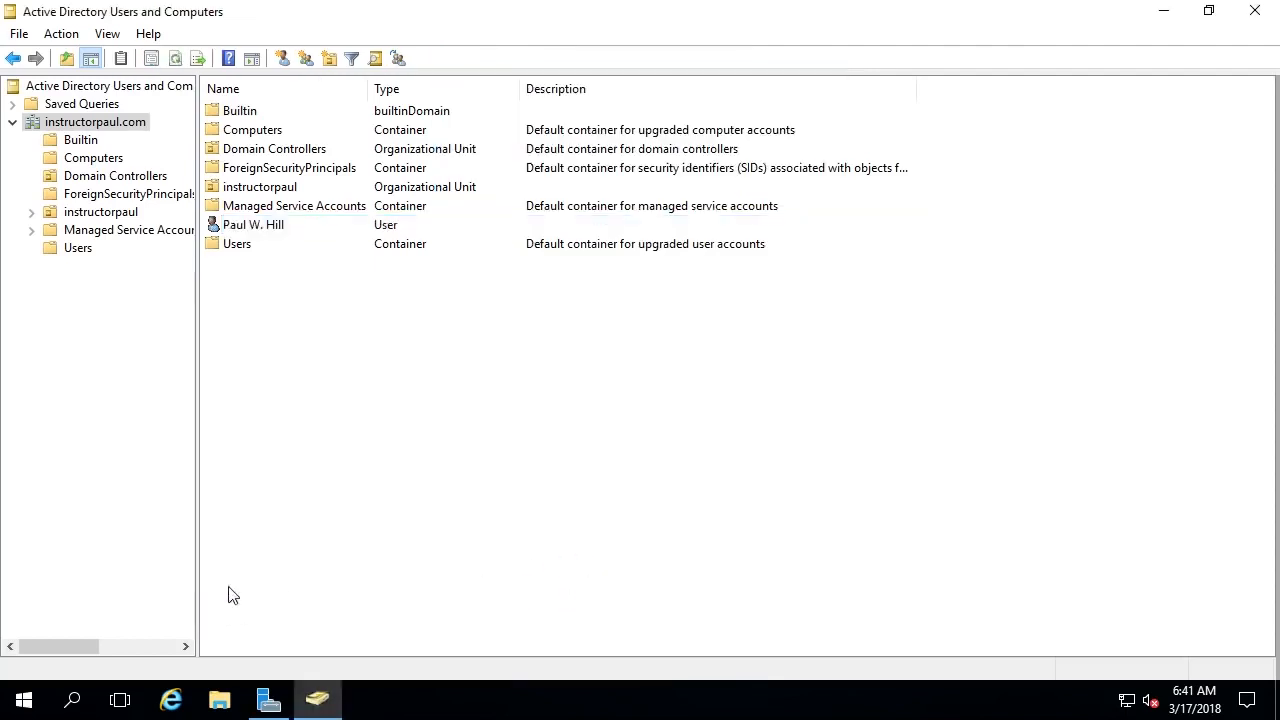
{"action": "left_click", "coordinate": [24, 699]}
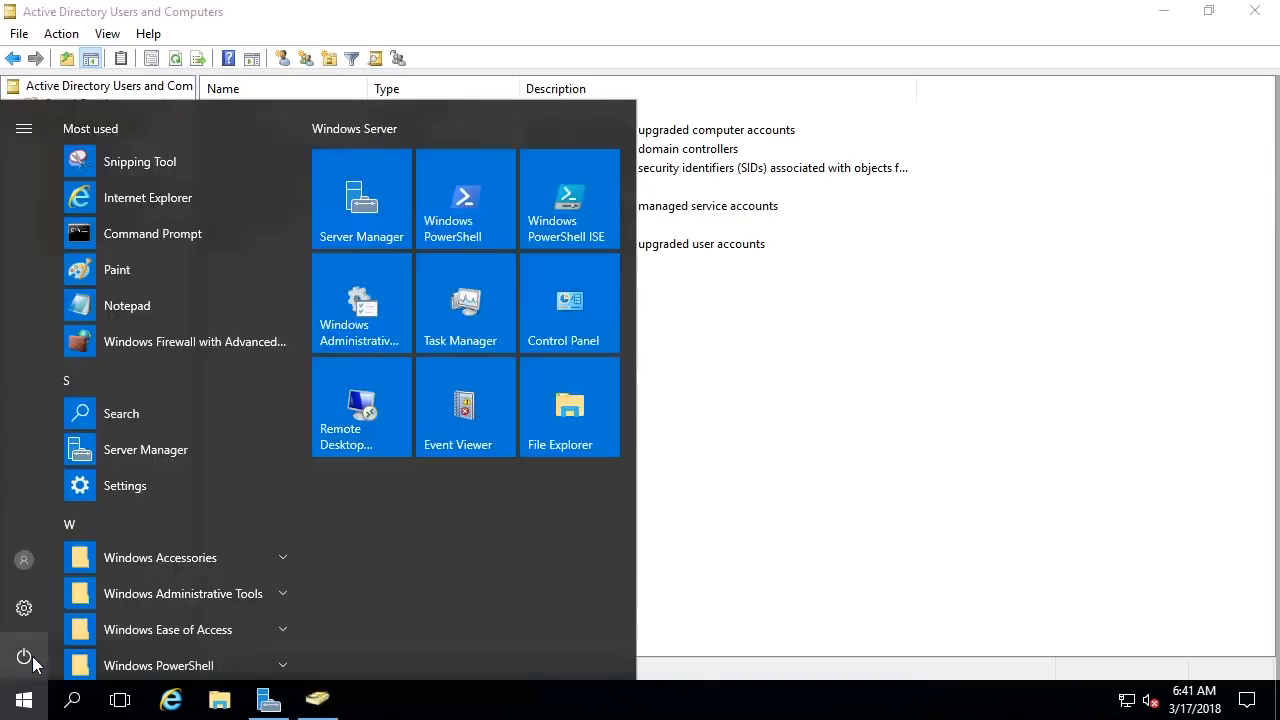
{"action": "left_click", "coordinate": [34, 563]}
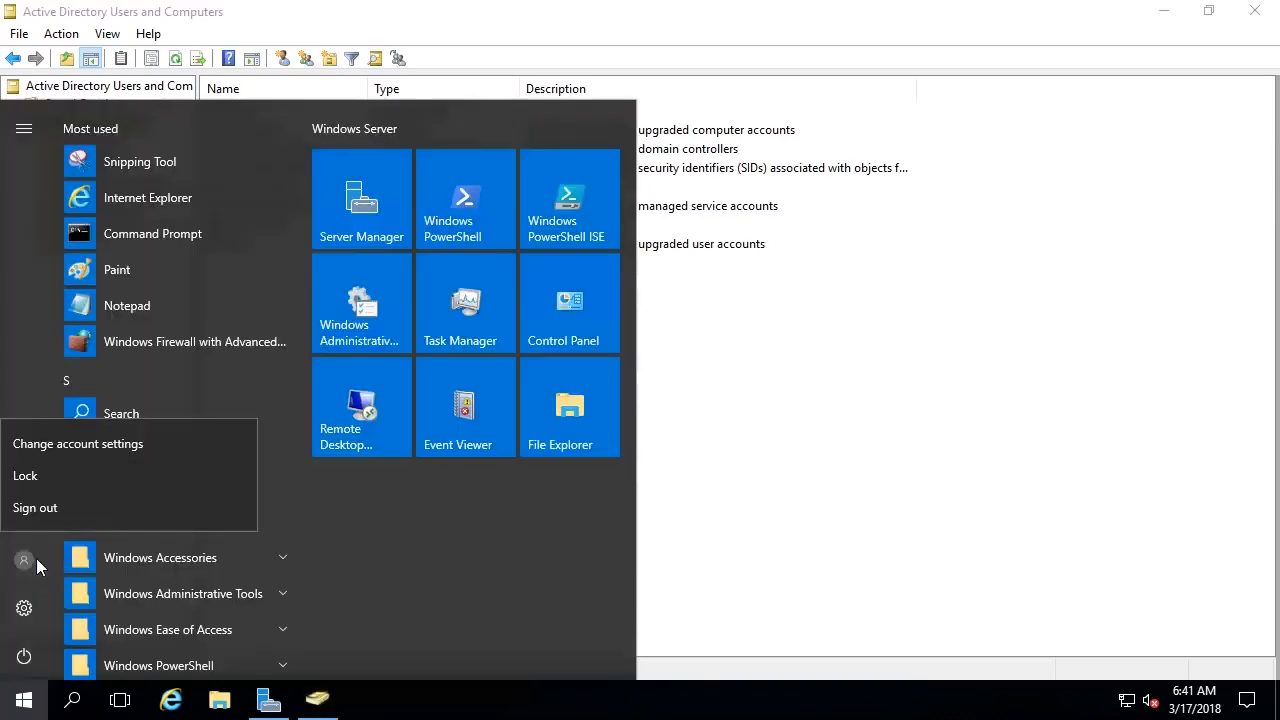
{"action": "left_click", "coordinate": [64, 514]}
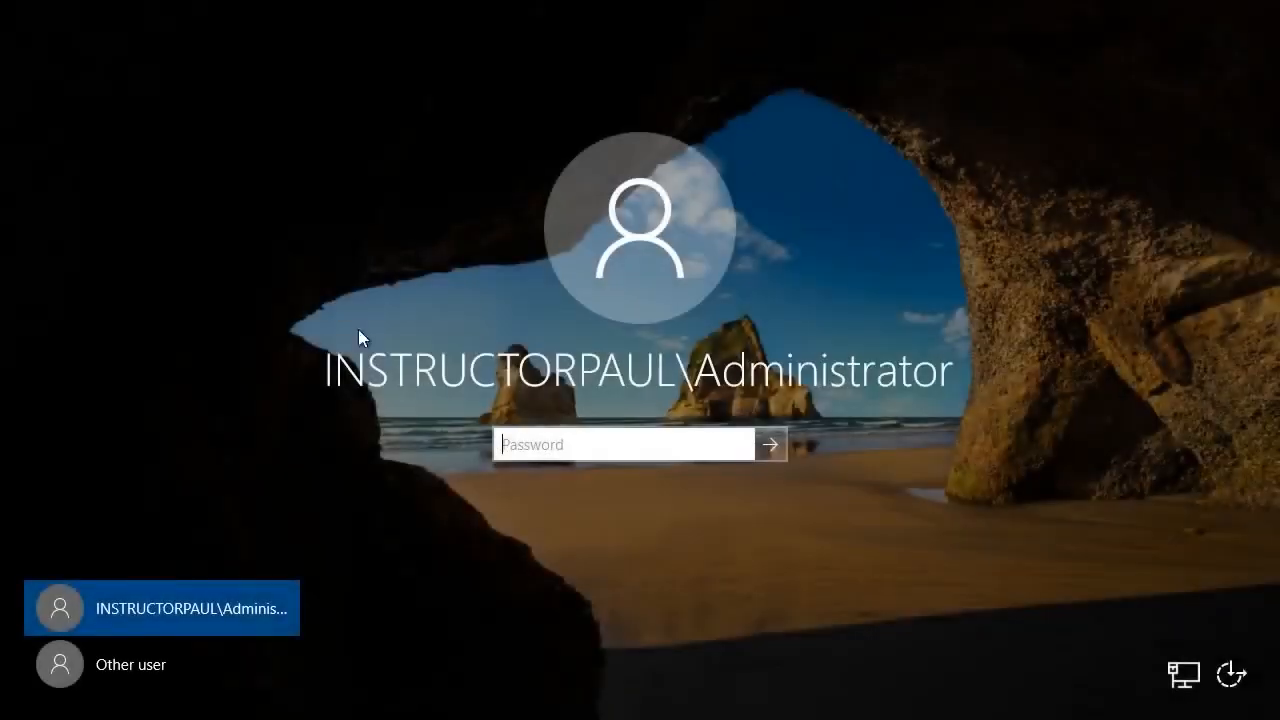
- Sign in via Other user with the new domain user's logon name and password
{"action": "left_click", "coordinate": [150, 668]}
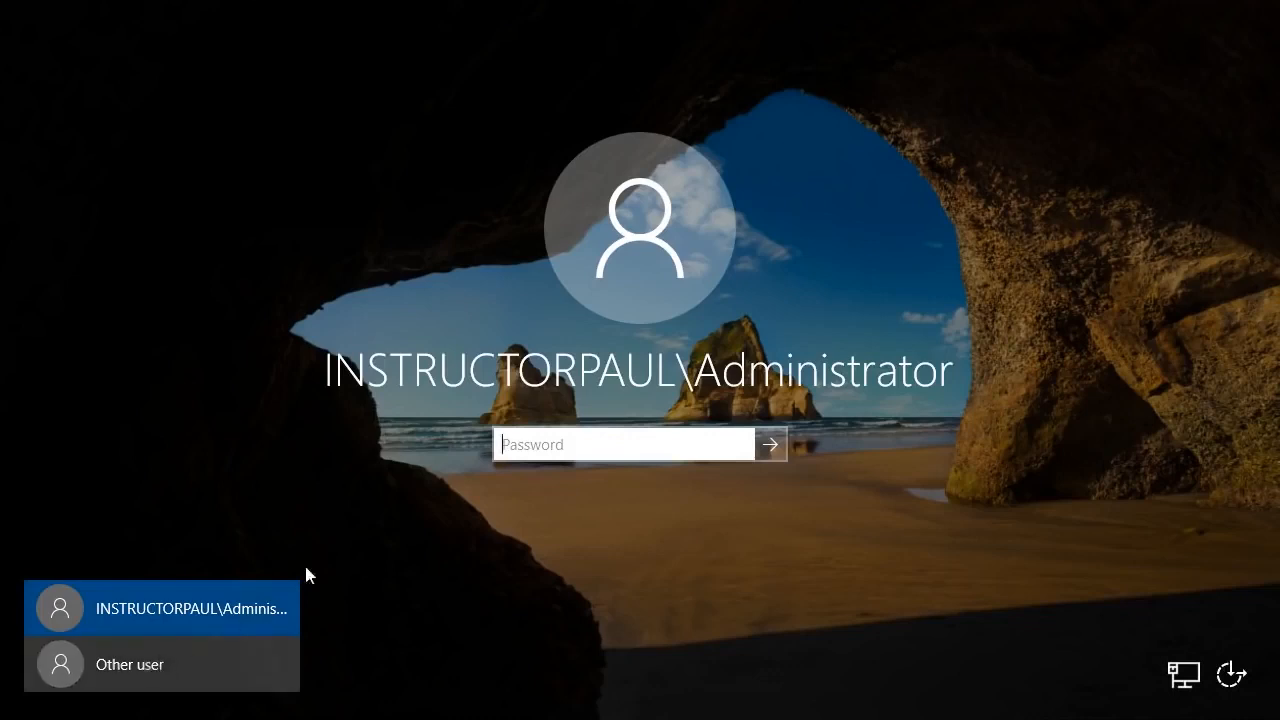
{"action": "type", "text": "paul.hill"}
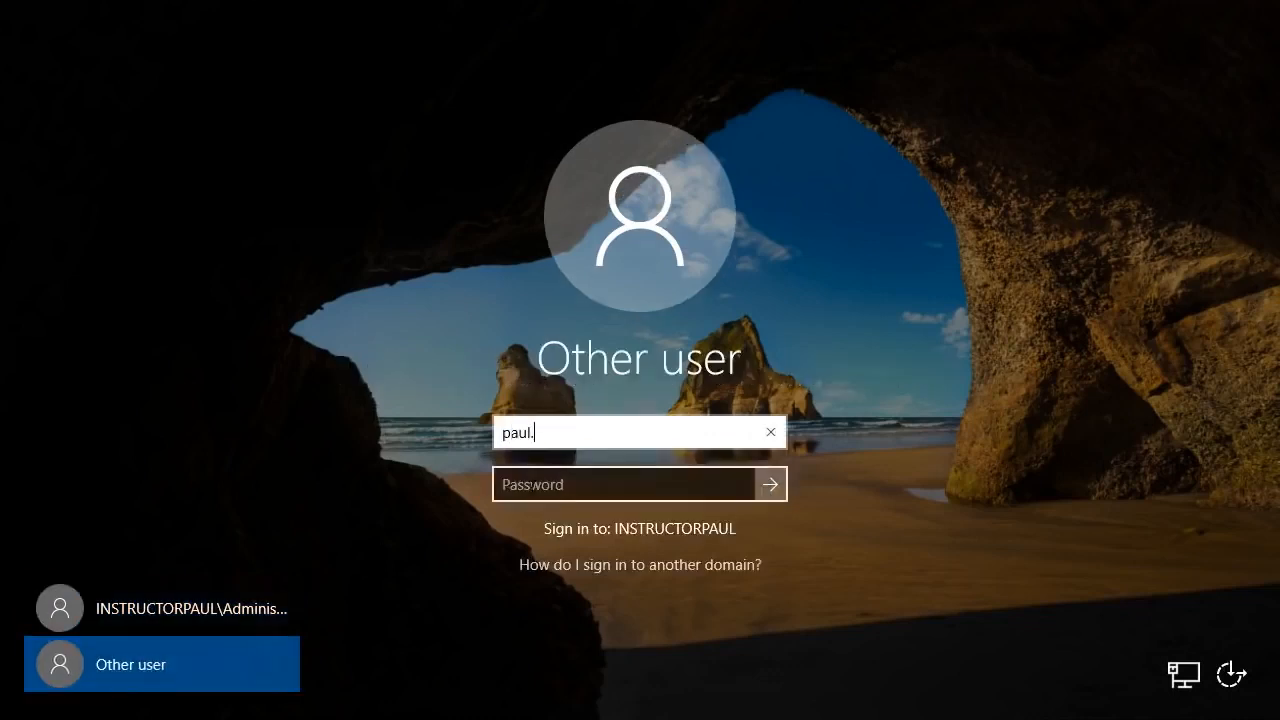
{"action": "left_click", "coordinate": [532, 487]}
{"action": "type", "text": "●●●●●●●●●"}
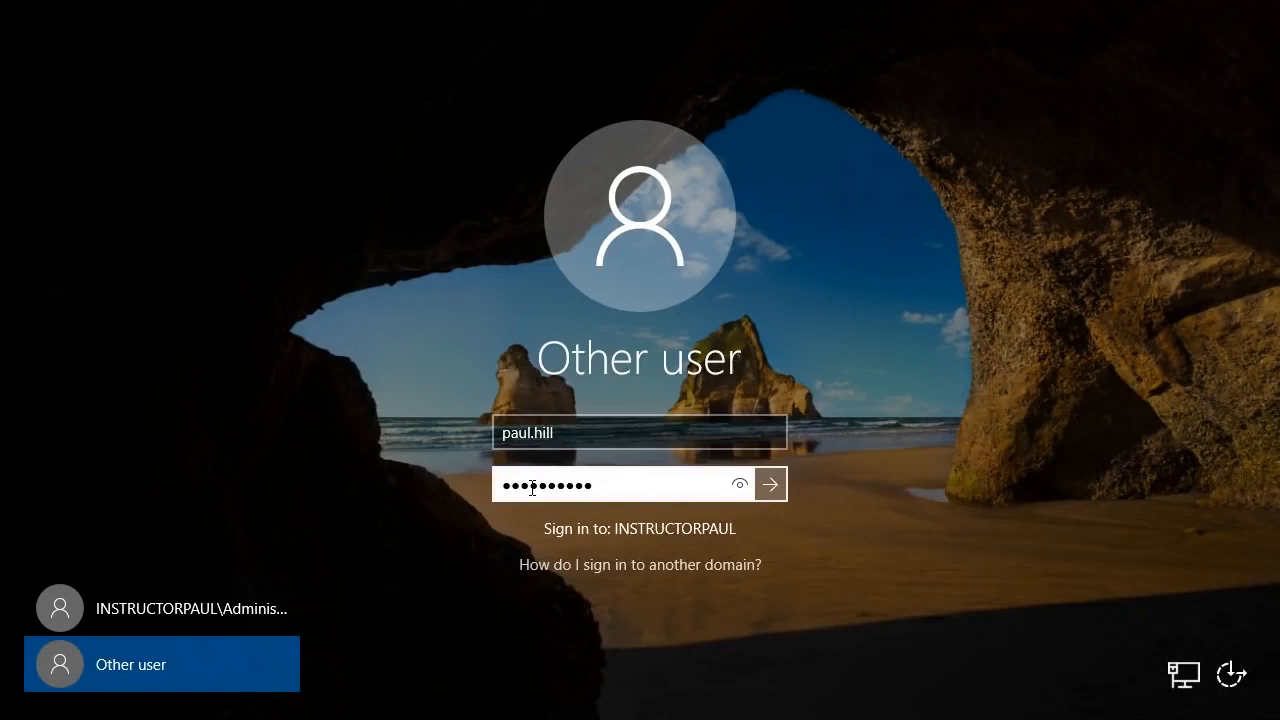
{"action": "key", "text": "Return"}
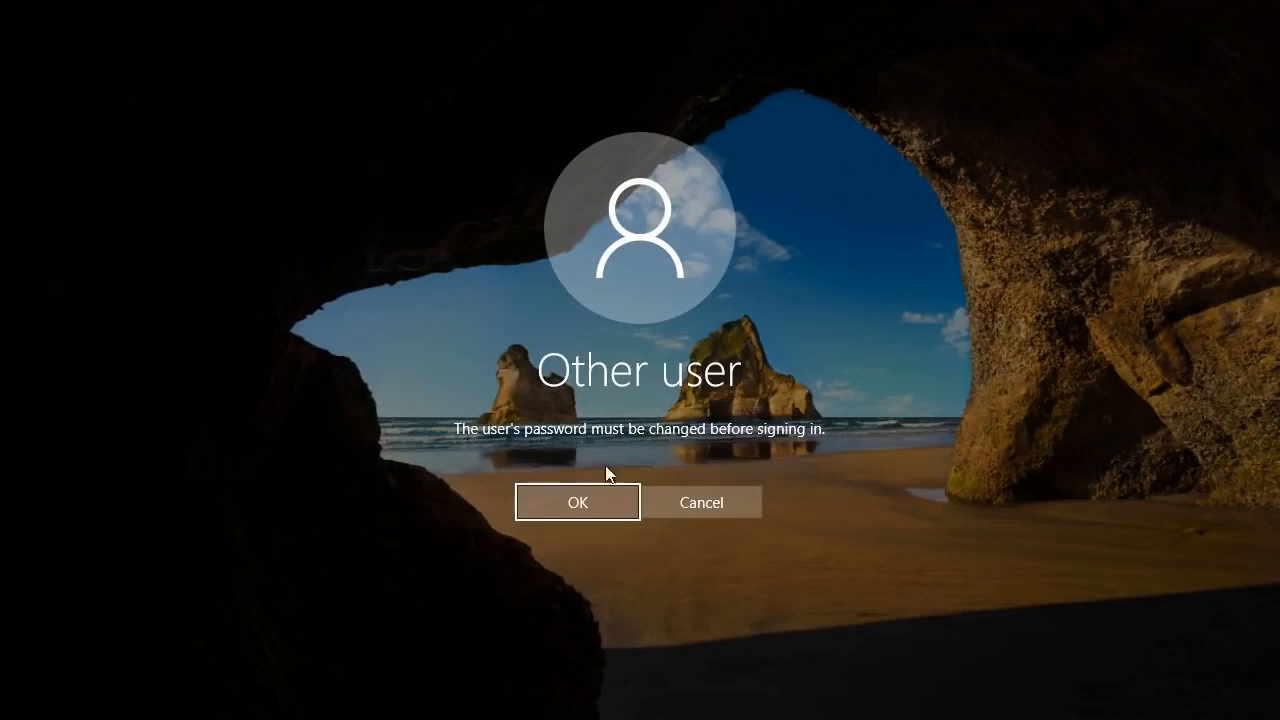
- Accept the required password change and fill in the current and new password boxes
{"action": "left_click", "coordinate": [586, 500]}
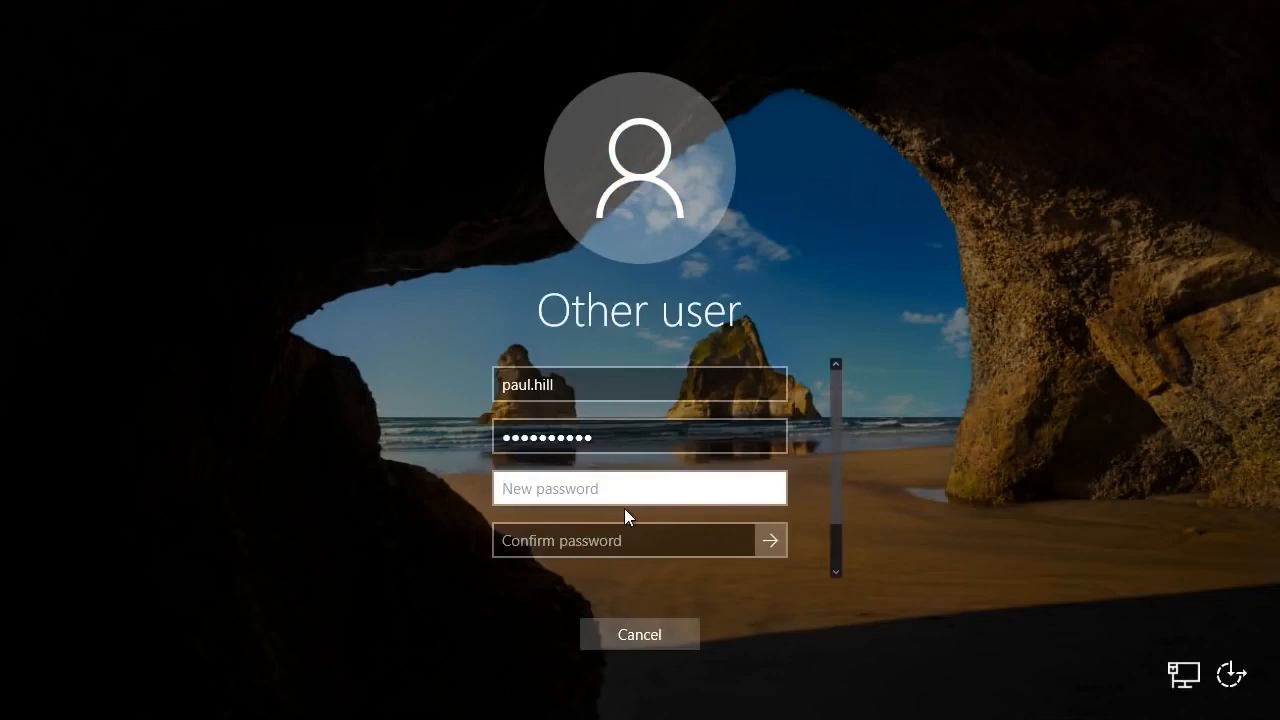
{"action": "type", "text": "••"}
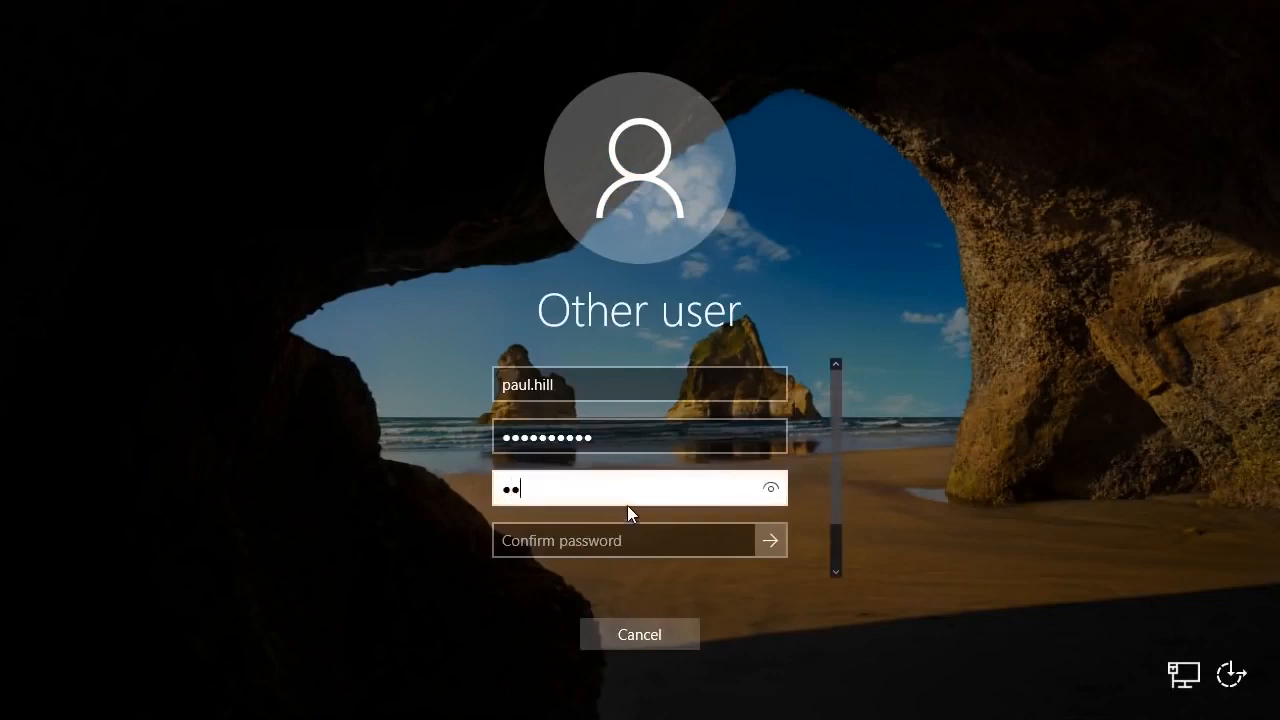
{"action": "type", "text": "•••••••••"}
{"action": "key", "text": "Tab"}
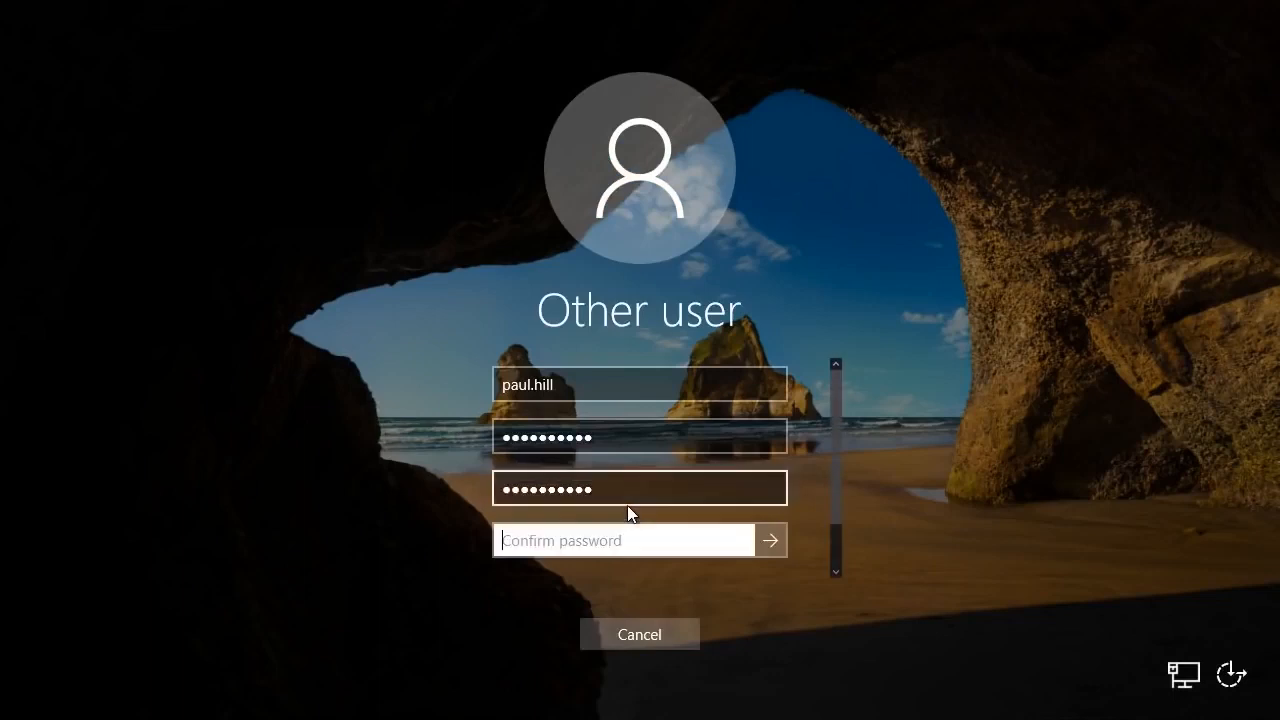
{"action": "type", "text": "•••••••••••"}
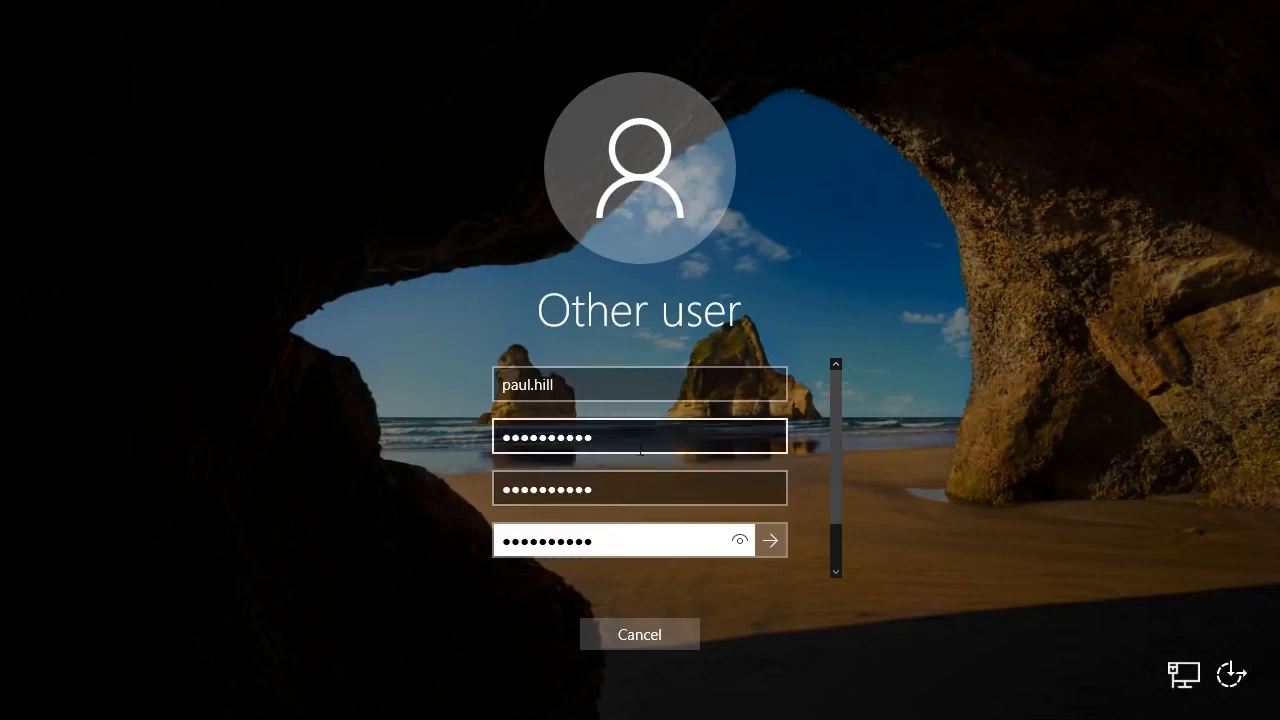
{"action": "left_click_drag", "start_coordinate": [604, 440], "coordinate": [463, 443]}
{"action": "left_click", "coordinate": [496, 441]}
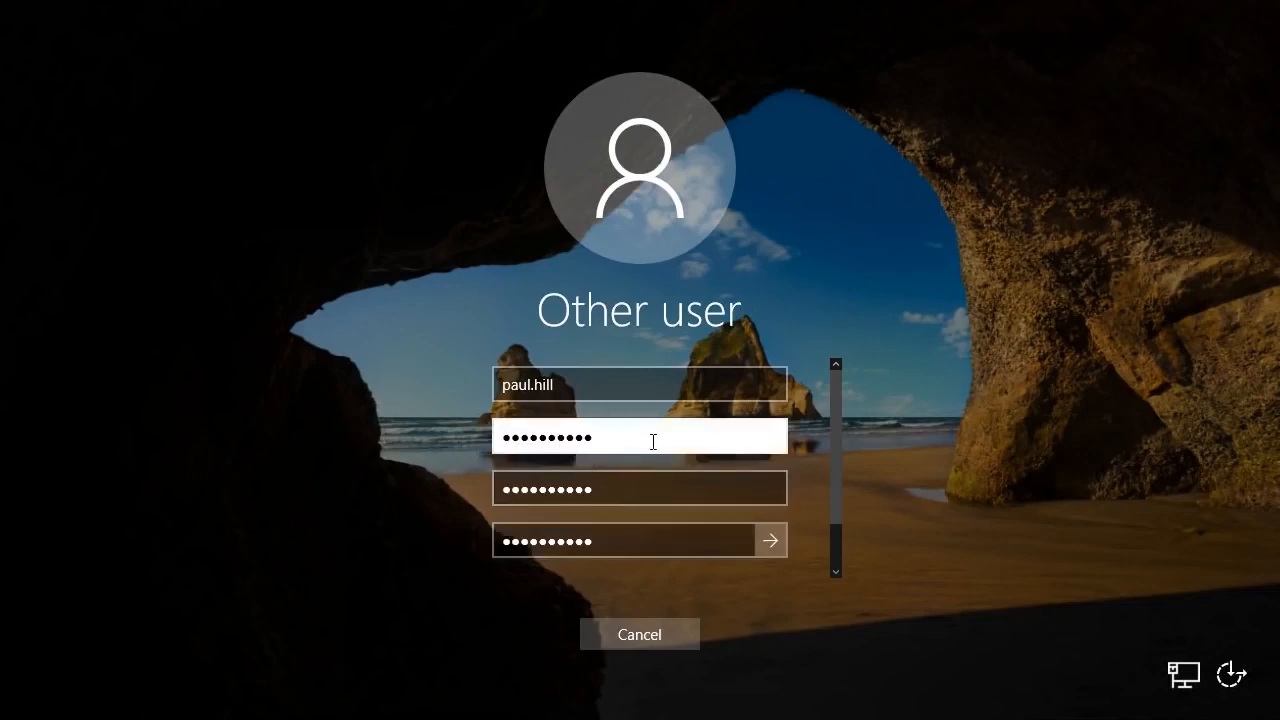
{"action": "left_click_drag", "start_coordinate": [653, 442], "coordinate": [380, 431]}
{"action": "left_click", "coordinate": [596, 438]}
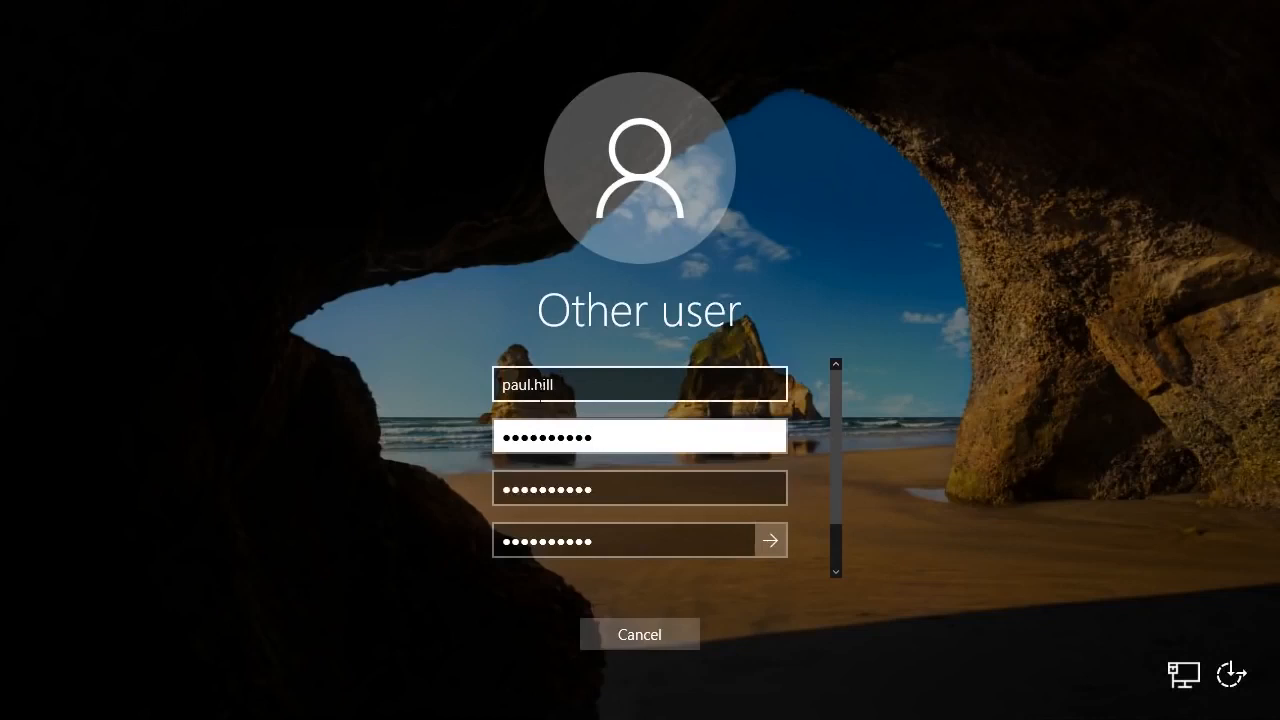
{"action": "left_click_drag", "start_coordinate": [628, 437], "coordinate": [478, 439]}
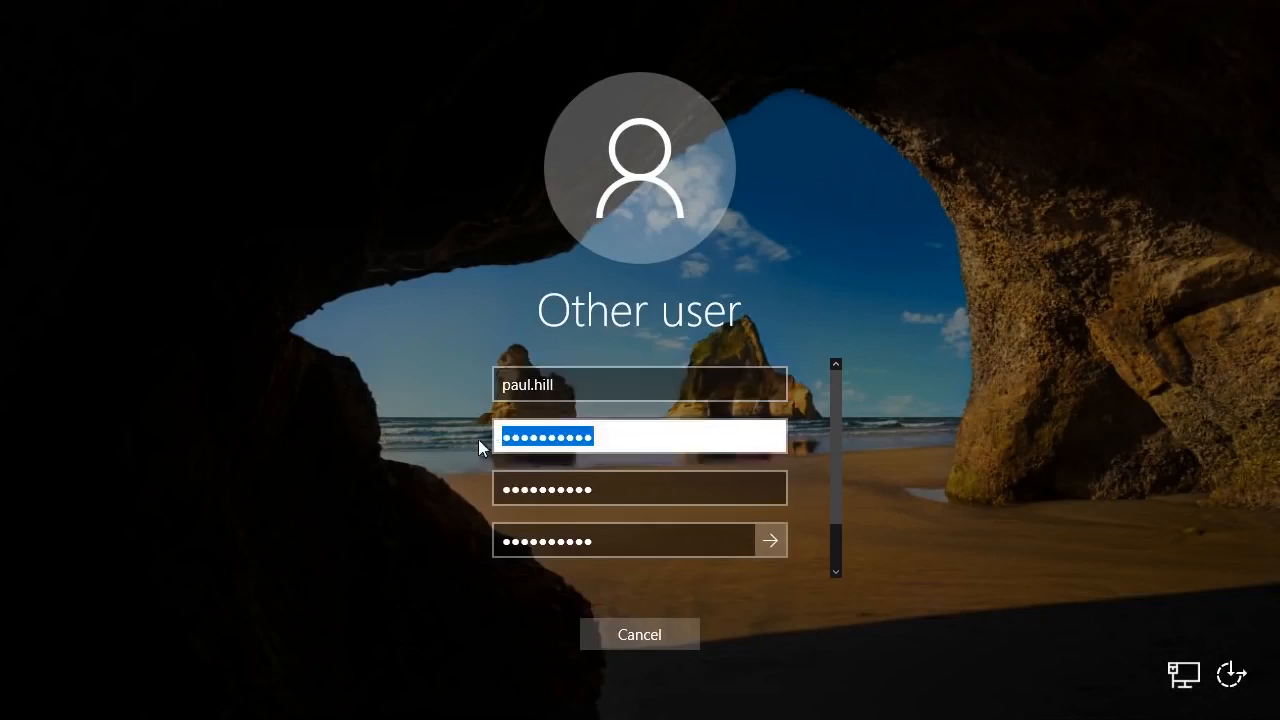
{"action": "left_click", "coordinate": [640, 444]}
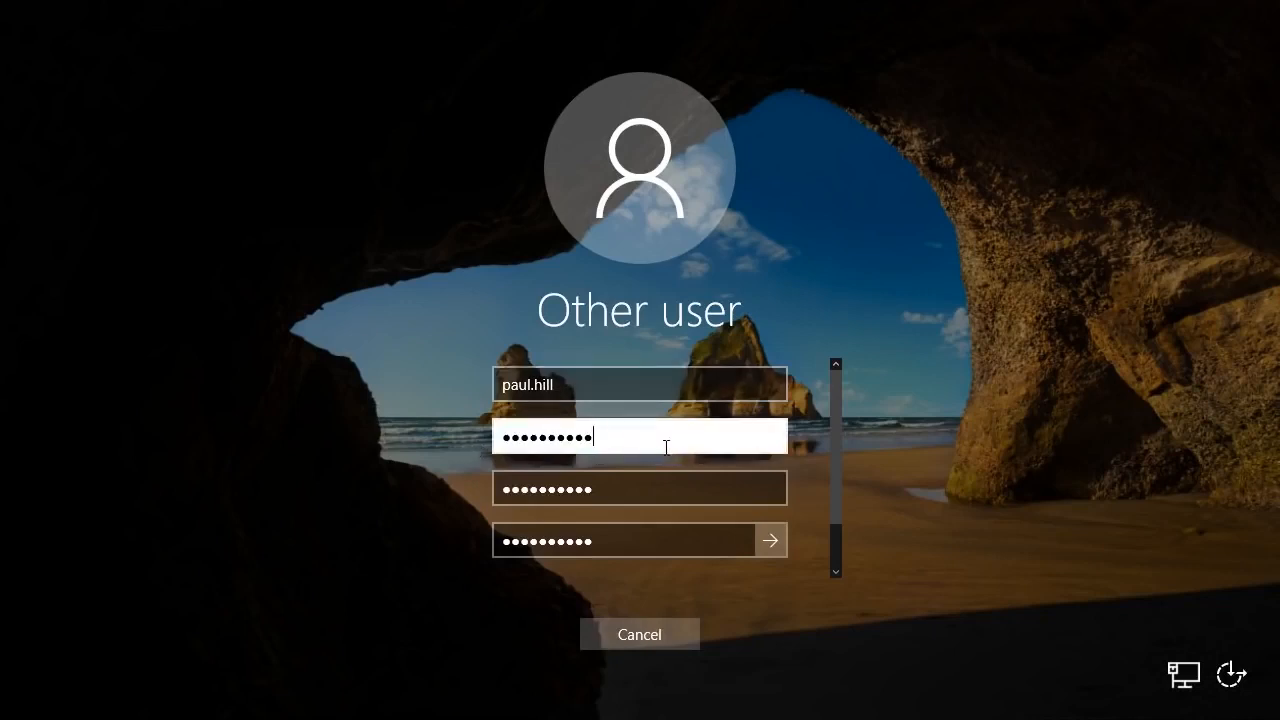
- Complete the password boxes, submit the change and acknowledge the password-changed confirmation
{"action": "key", "text": "Tab"}
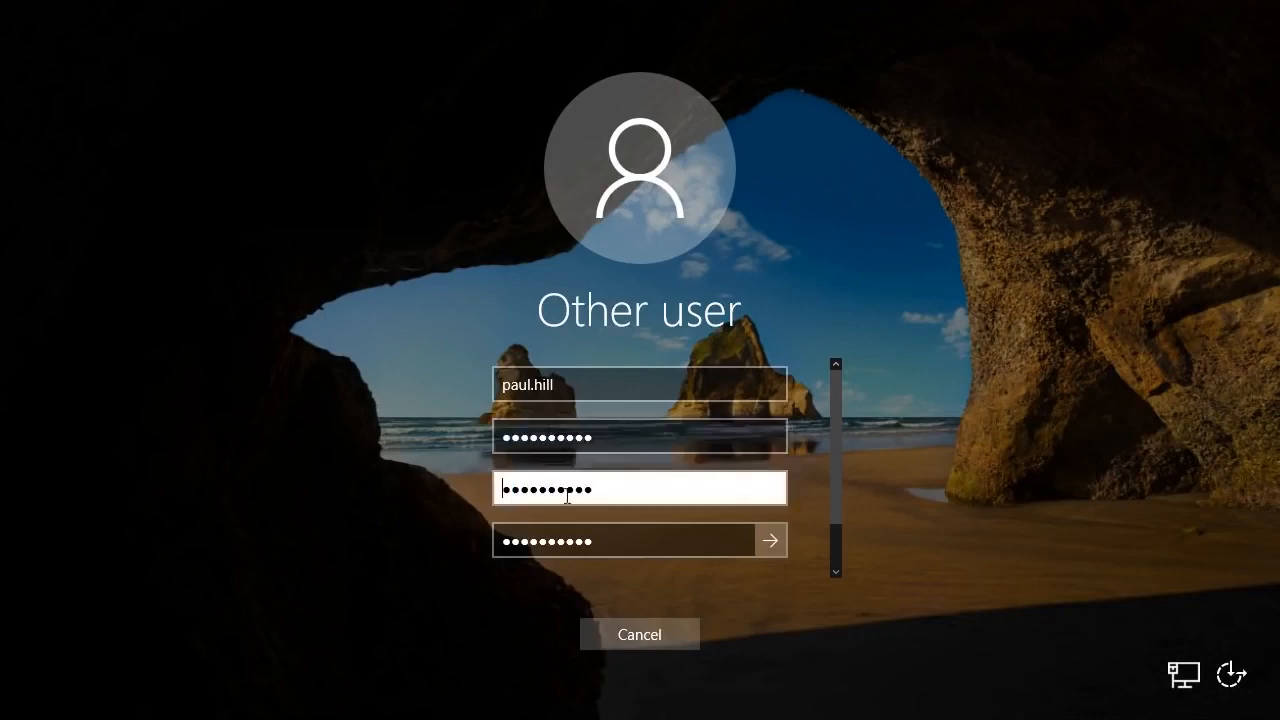
{"action": "left_click", "coordinate": [604, 440]}
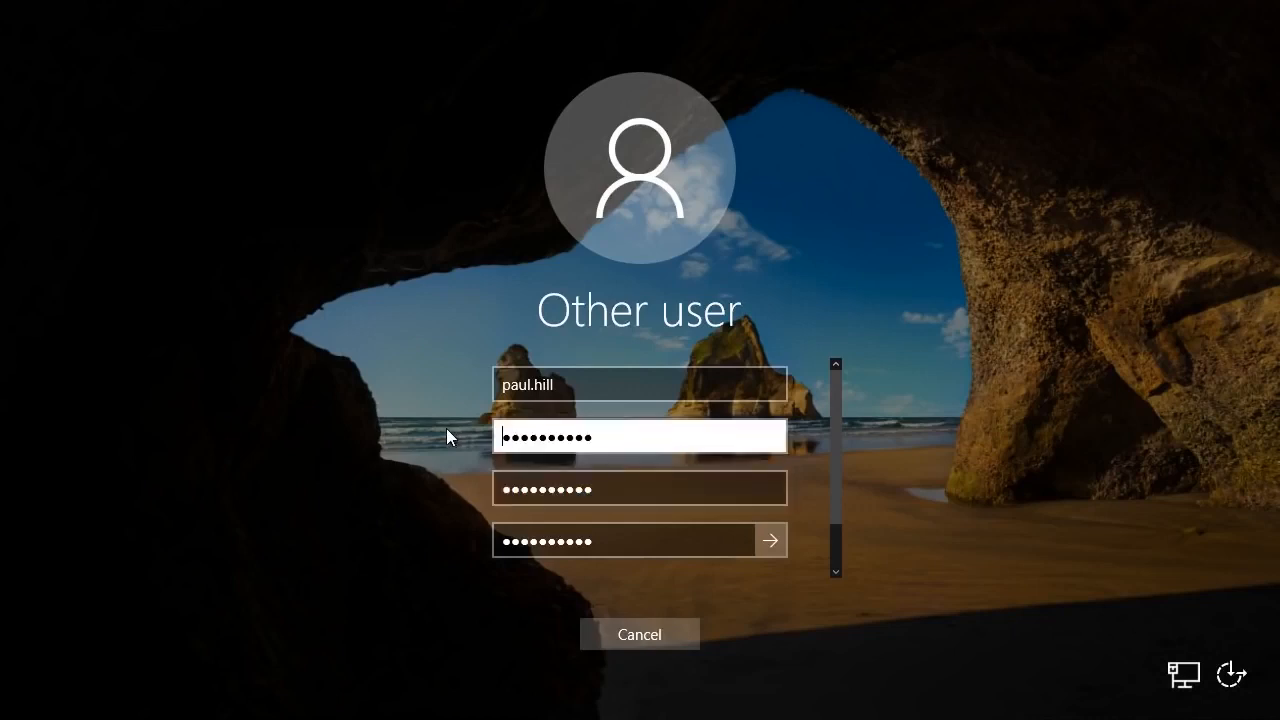
{"action": "left_click_drag", "start_coordinate": [596, 438], "coordinate": [496, 447]}
{"action": "left_click", "coordinate": [604, 445]}
{"action": "scroll", "coordinate": [833, 469], "scroll_direction": "down", "scroll_amount": 1}
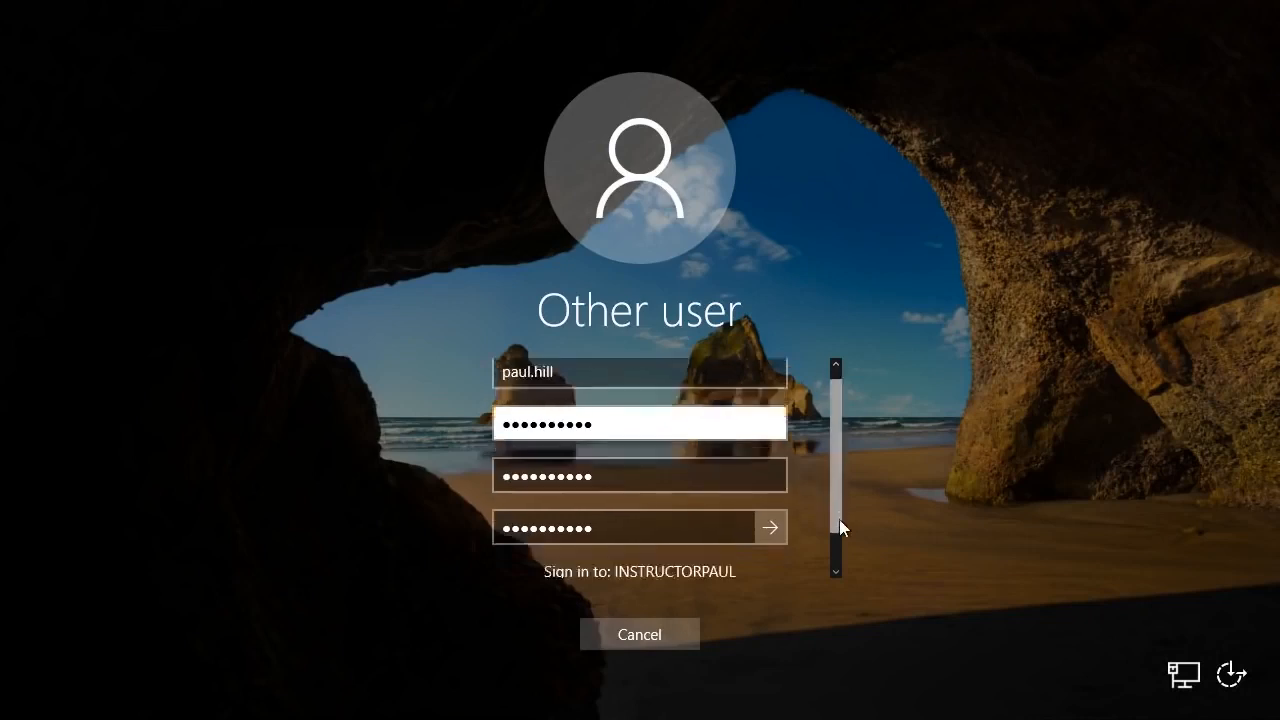
{"action": "left_click", "coordinate": [771, 481]}
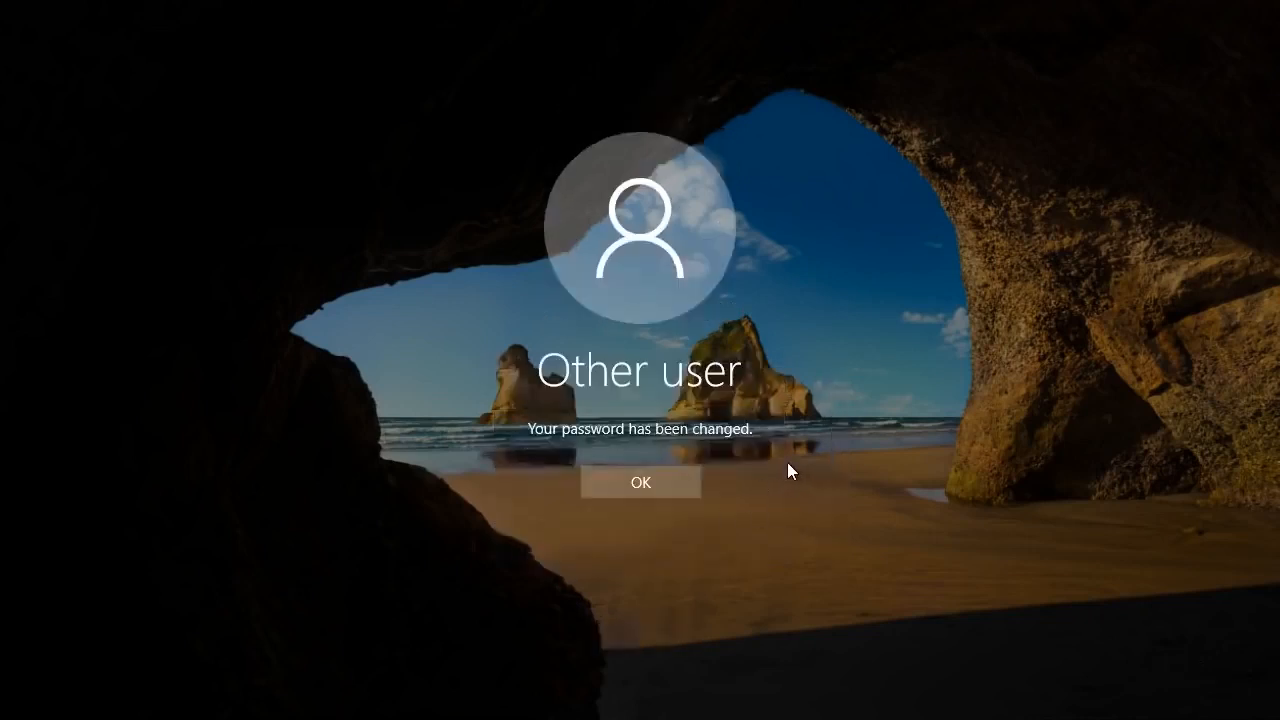
{"action": "left_click", "coordinate": [647, 478]}
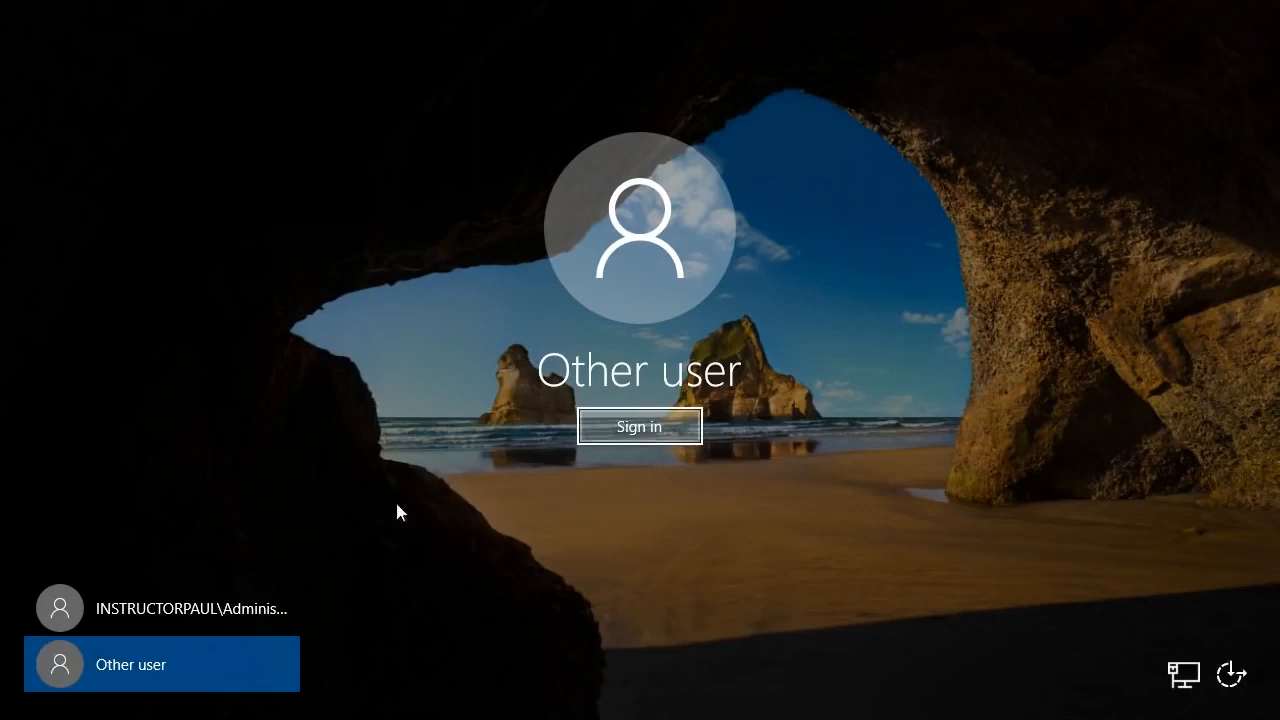
- Sign in with the new password, then dismiss the user's context menu without deleting the account
{"action": "left_click", "coordinate": [658, 432]}
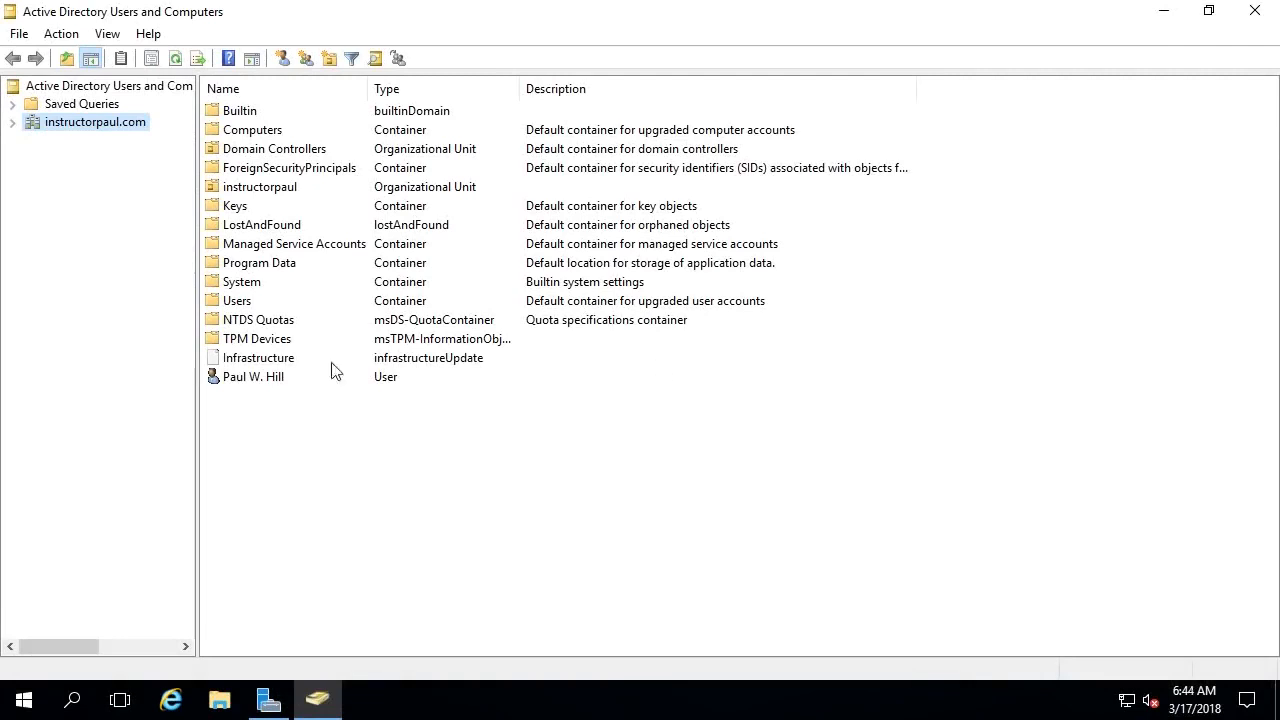
{"action": "right_click", "coordinate": [255, 384]}
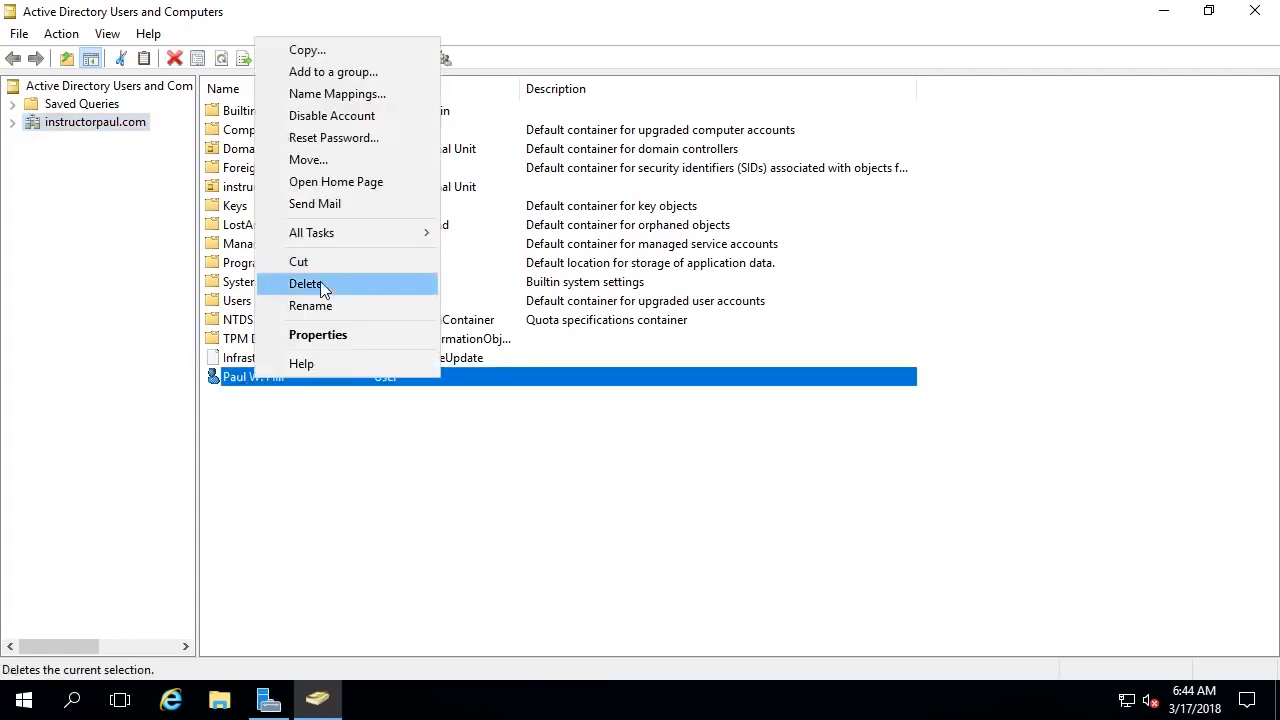
{"action": "left_click", "coordinate": [365, 442]}
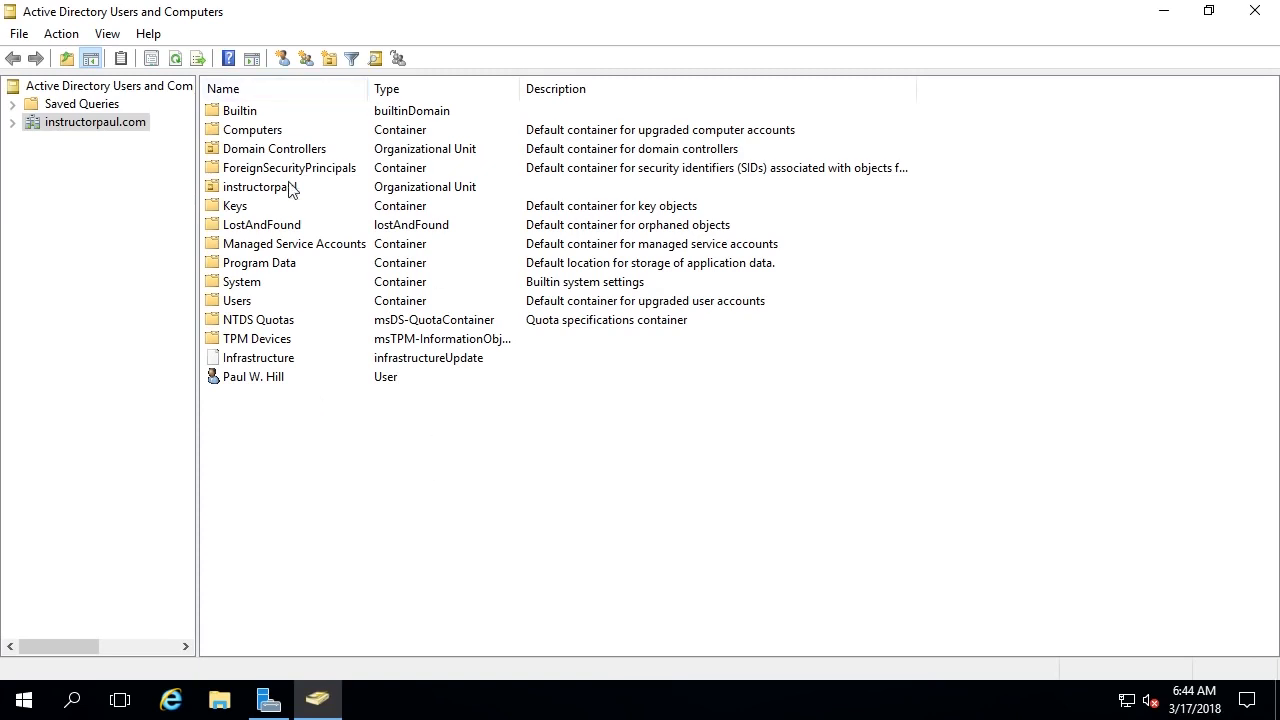
- Open Find Users, Contacts, and Groups and search for the user's first name
{"action": "left_click", "coordinate": [378, 61]}
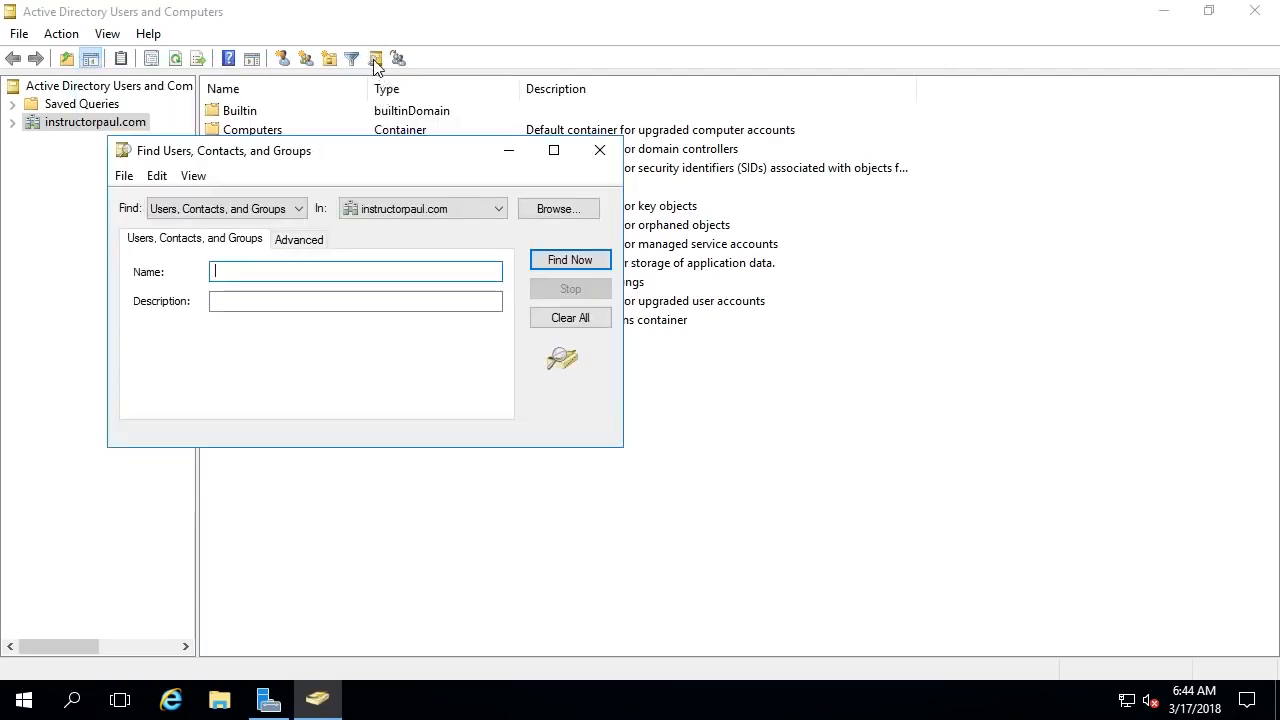
{"action": "left_click", "coordinate": [600, 150]}
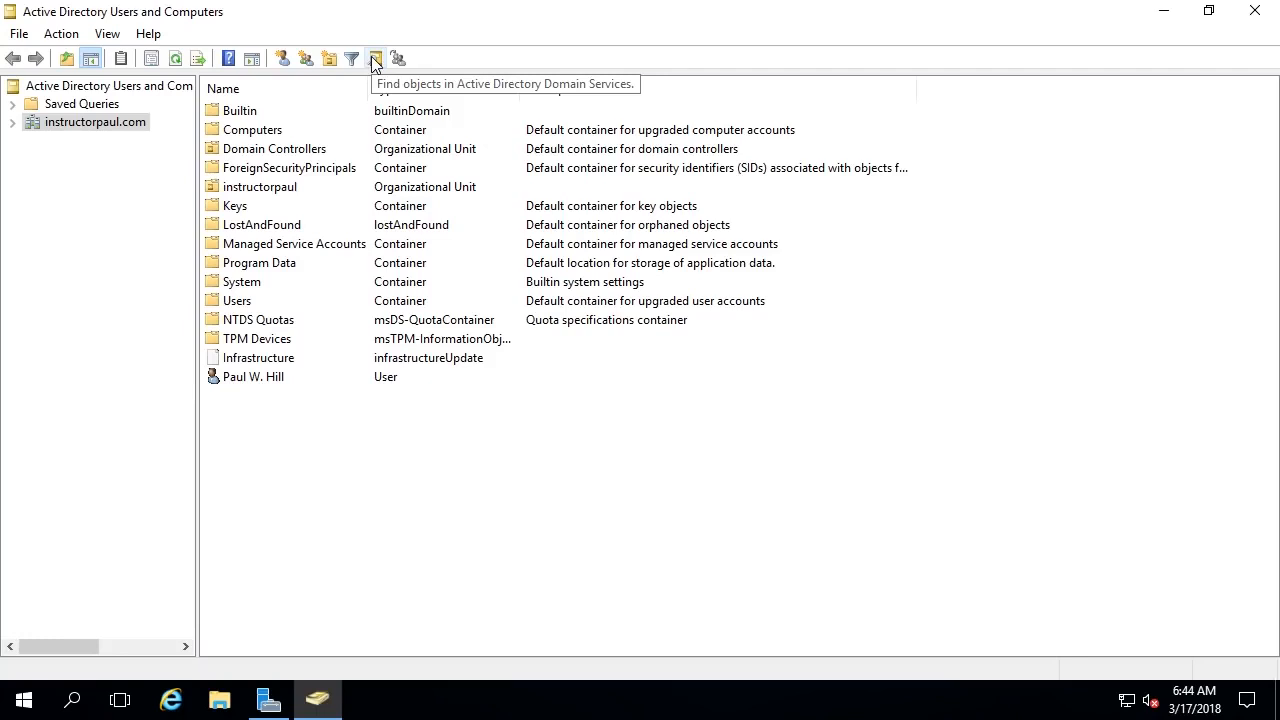
{"action": "left_click", "coordinate": [375, 63]}
{"action": "left_click_drag", "start_coordinate": [363, 77], "coordinate": [544, 113]}
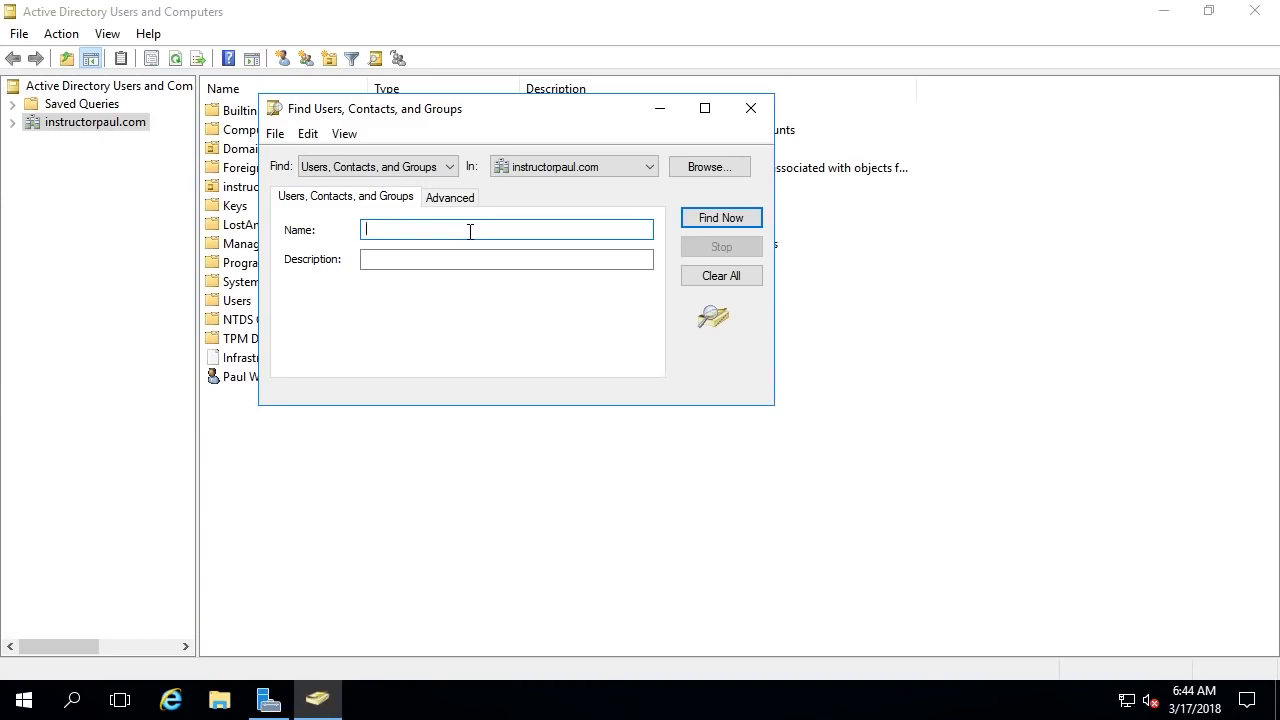
{"action": "type", "text": "Paul Hill"}
{"action": "left_click", "coordinate": [711, 221]}
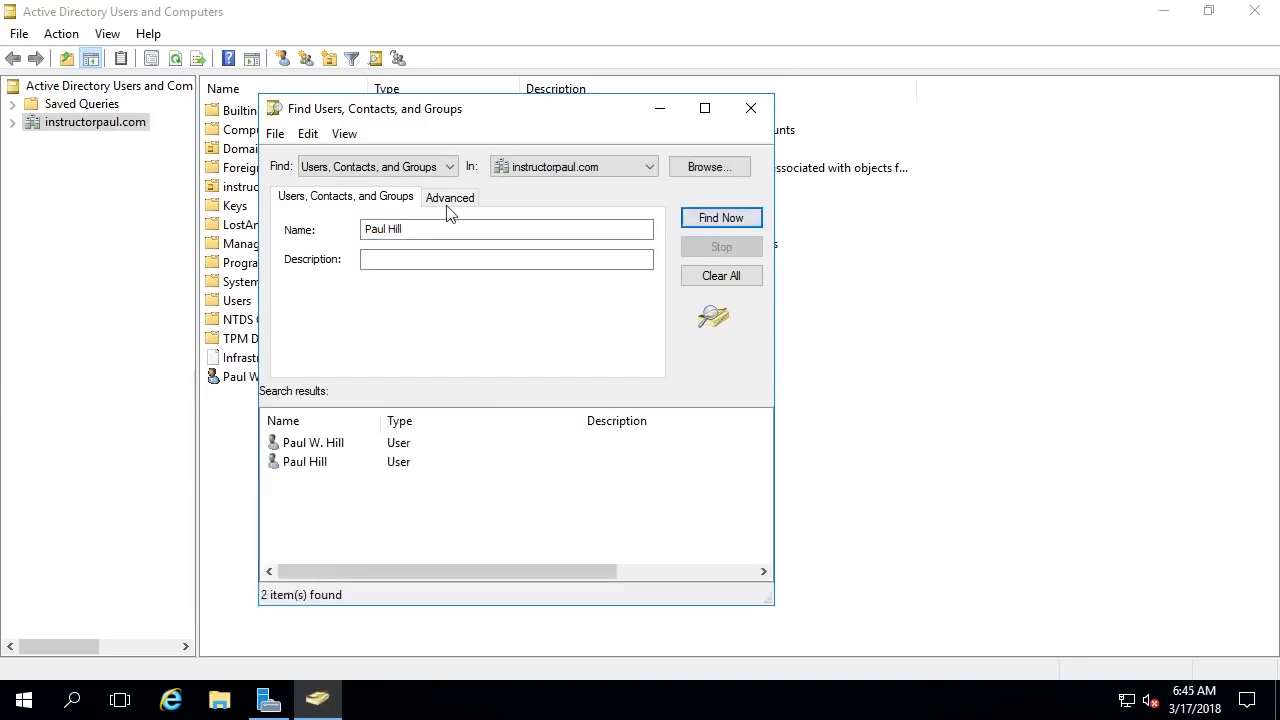
- Keep Users, Contacts, and Groups in instructorpaul.com and rerun the search, finding two users
{"action": "left_click", "coordinate": [330, 169]}
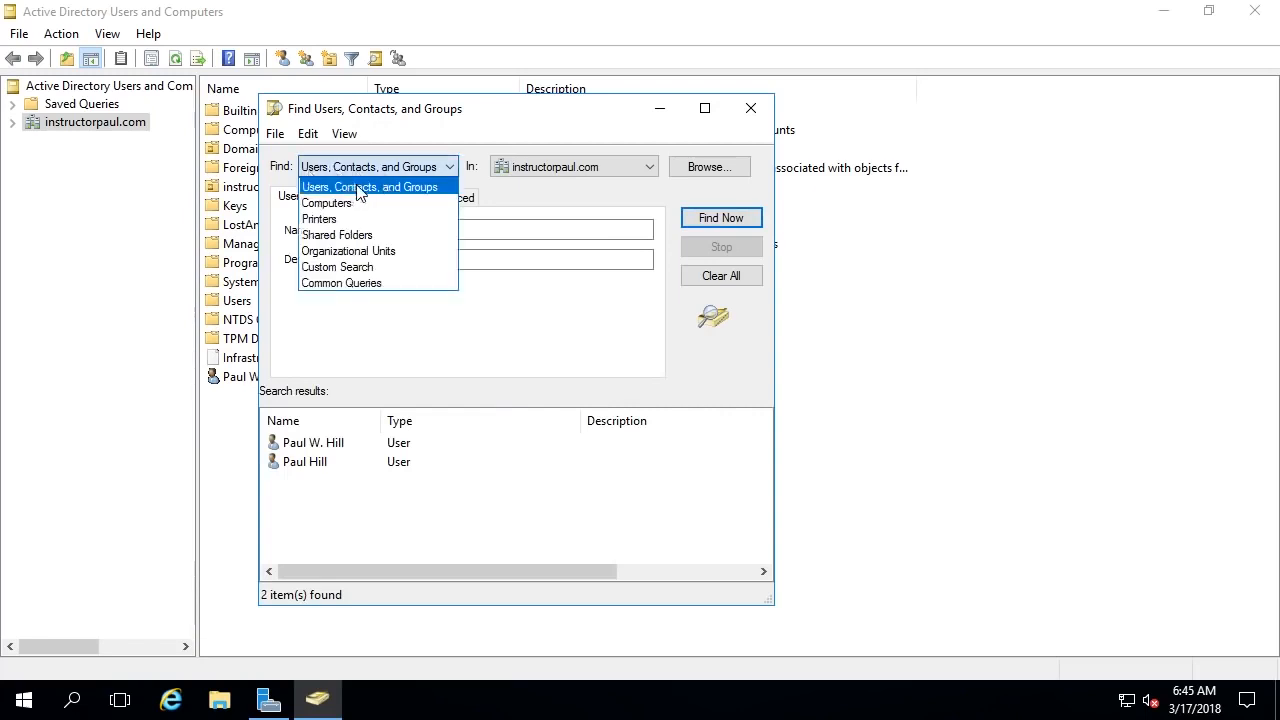
{"action": "left_click", "coordinate": [422, 190]}
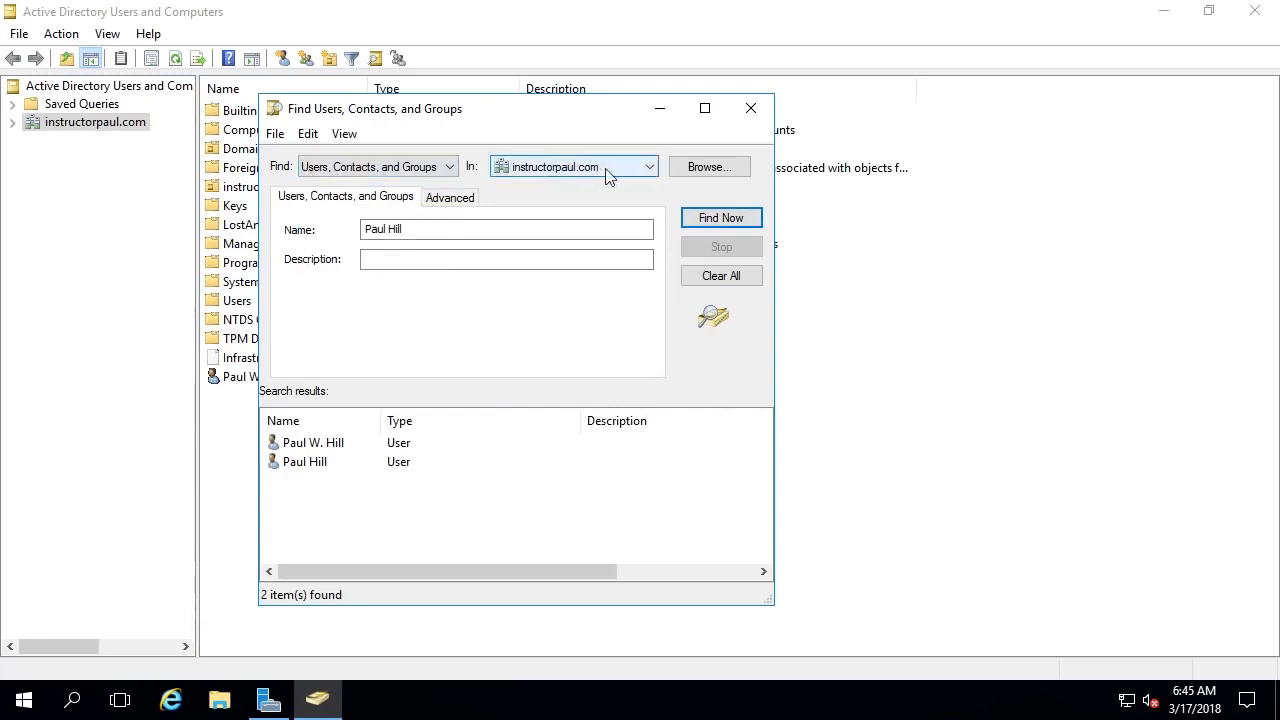
{"action": "left_click", "coordinate": [562, 173]}
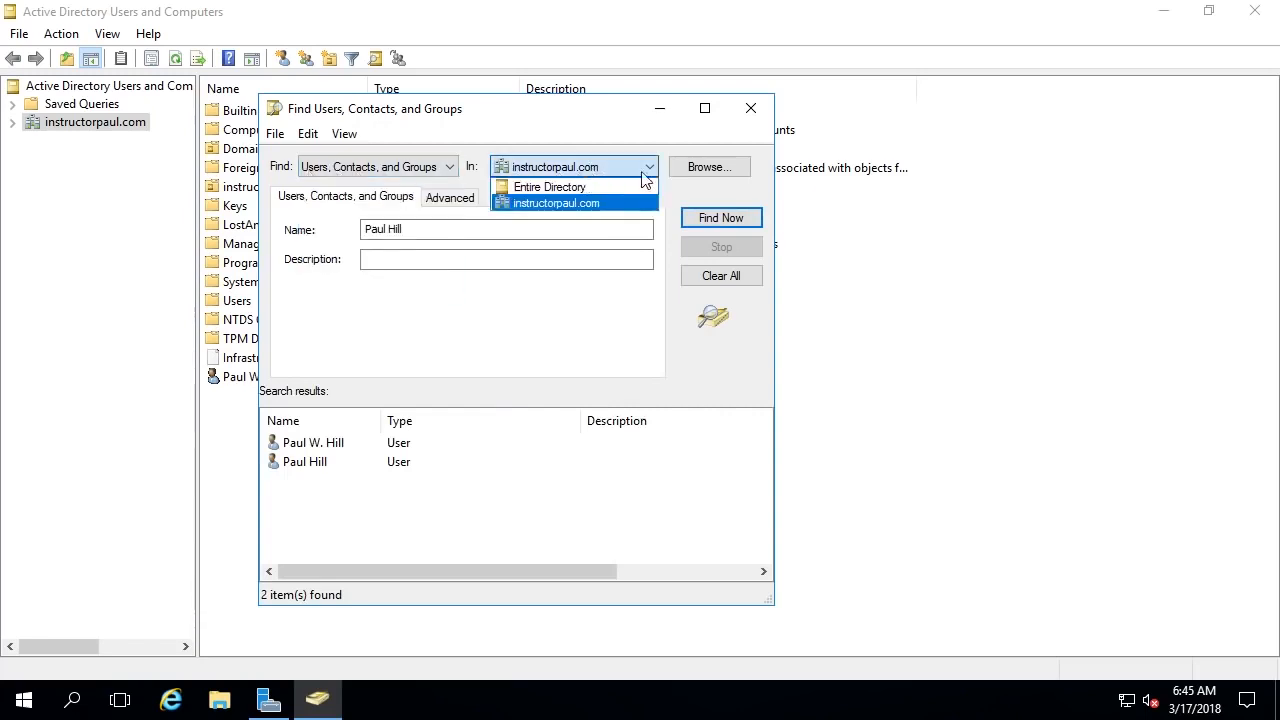
{"action": "left_click", "coordinate": [588, 168]}
{"action": "left_click", "coordinate": [714, 219]}
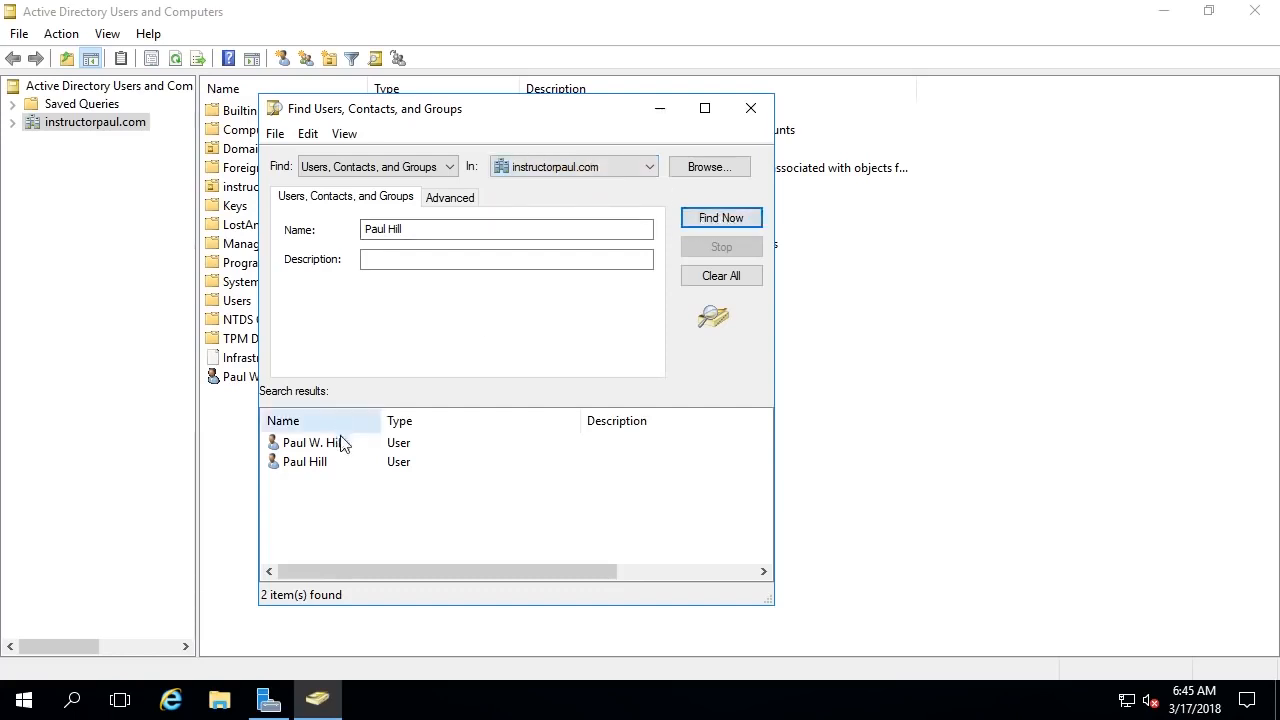
{"action": "left_click_drag", "start_coordinate": [483, 517], "coordinate": [277, 429]}
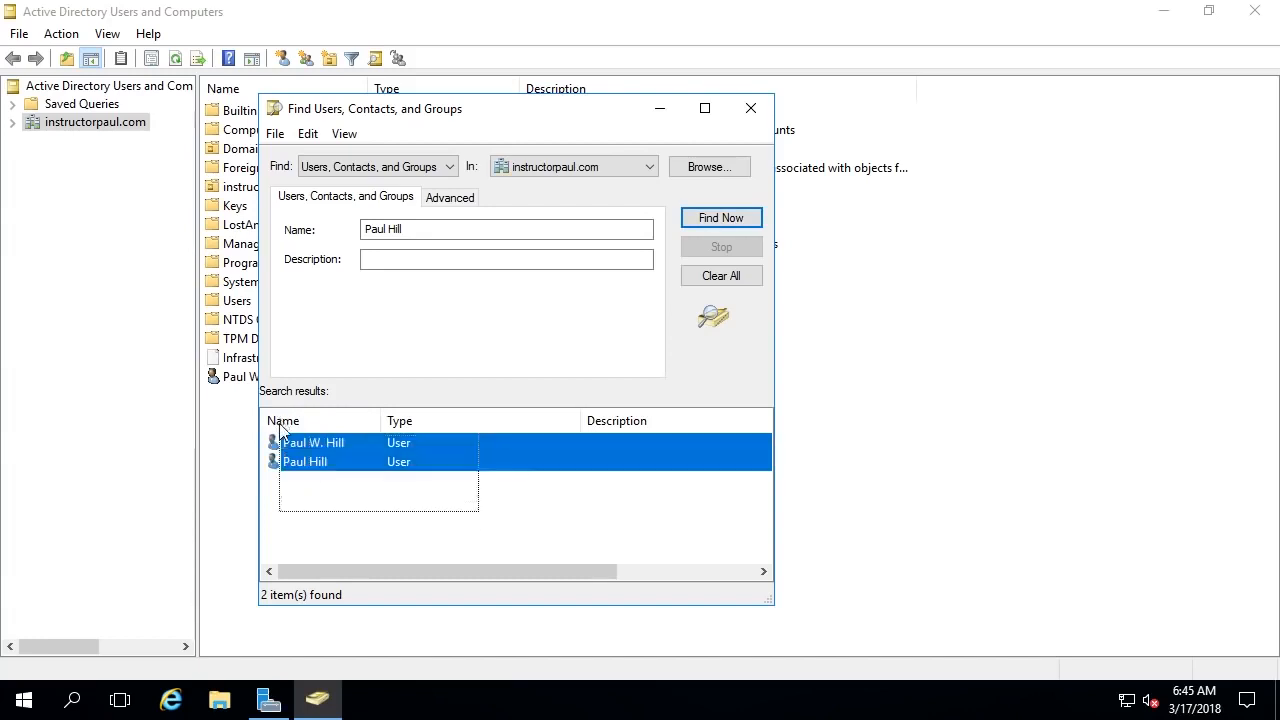
{"action": "left_click", "coordinate": [366, 520]}
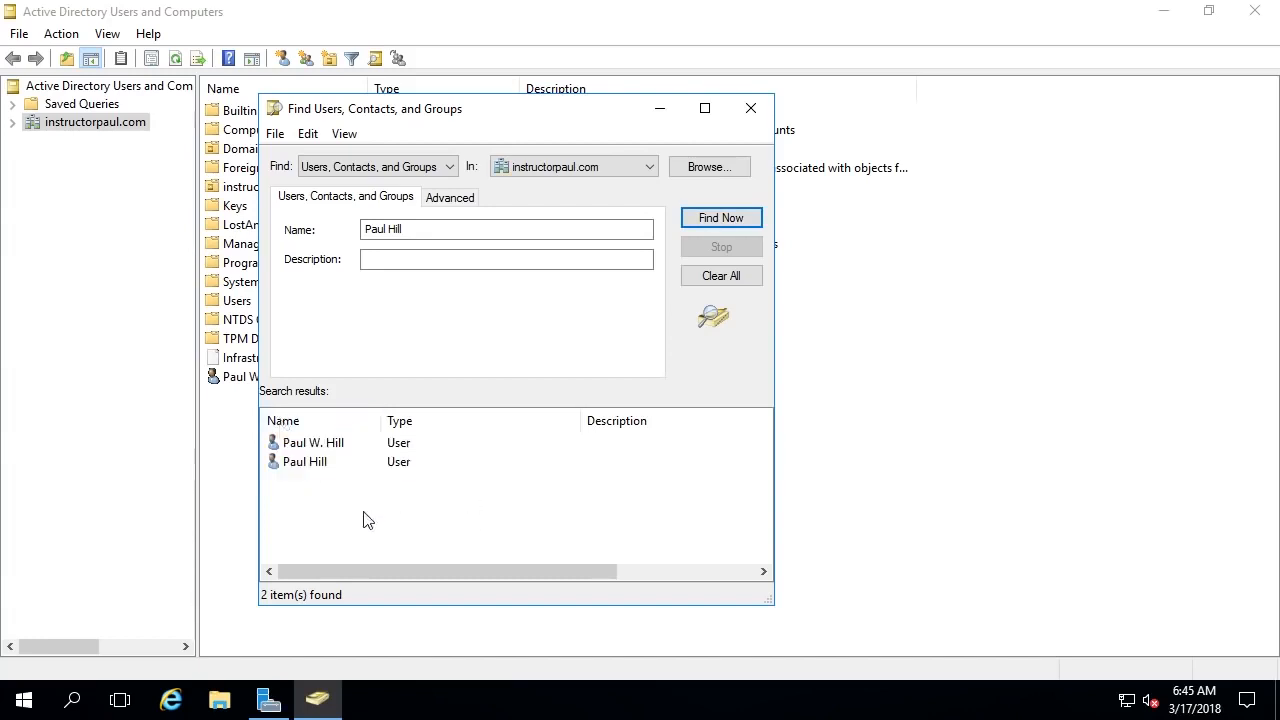
- Clear the middle initial W from the first found user's Initials and save
{"action": "double_click", "coordinate": [335, 451]}
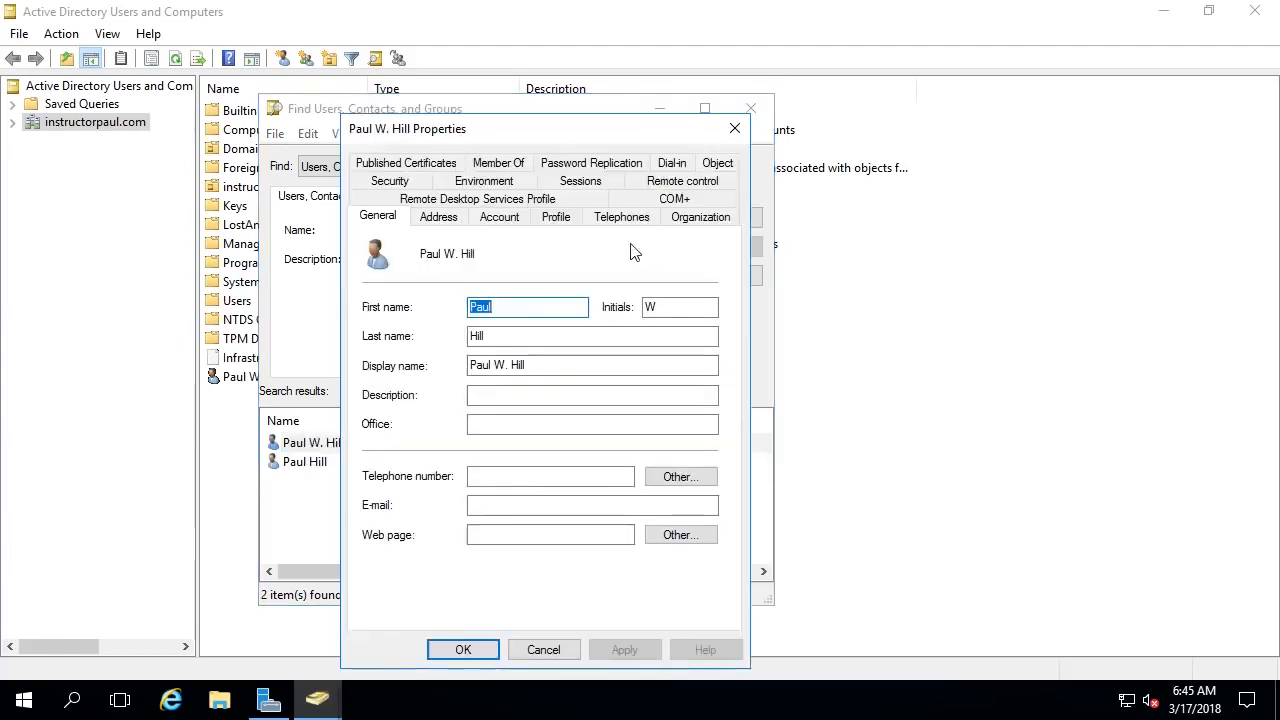
{"action": "left_click", "coordinate": [701, 307]}
{"action": "key", "text": "BackSpace"}
{"action": "left_click", "coordinate": [461, 647]}
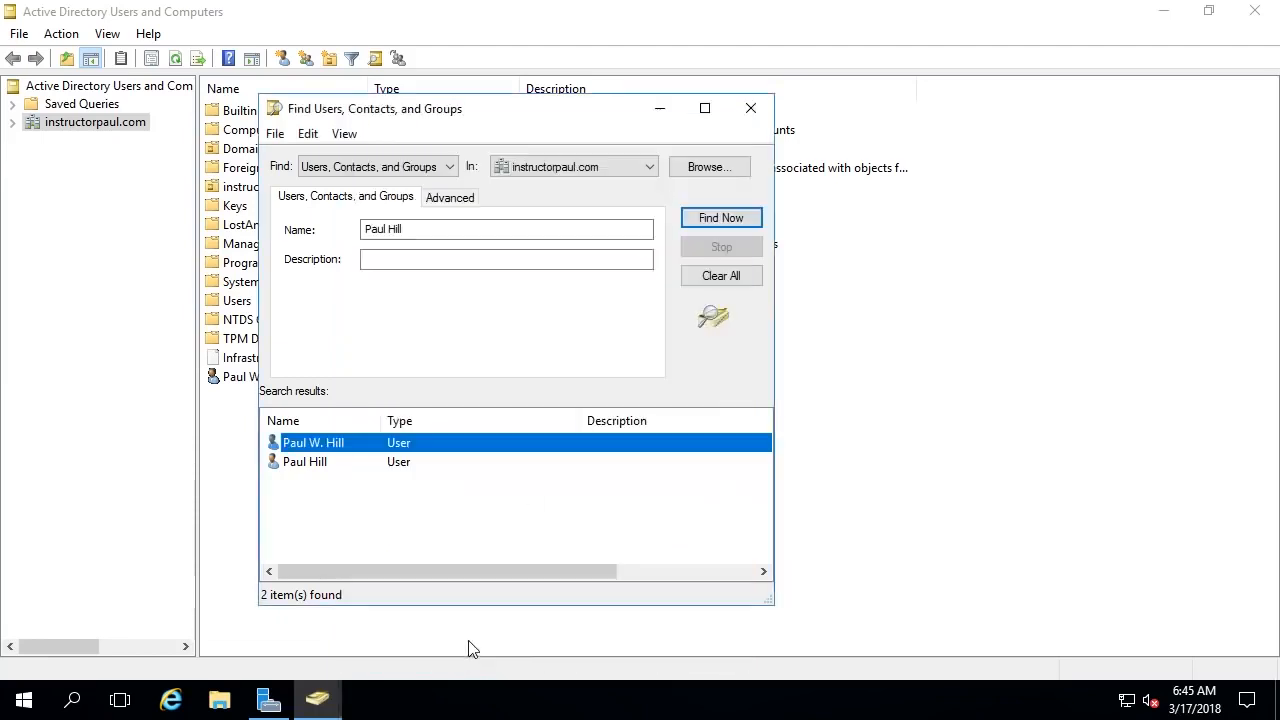
{"action": "left_click", "coordinate": [737, 225]}
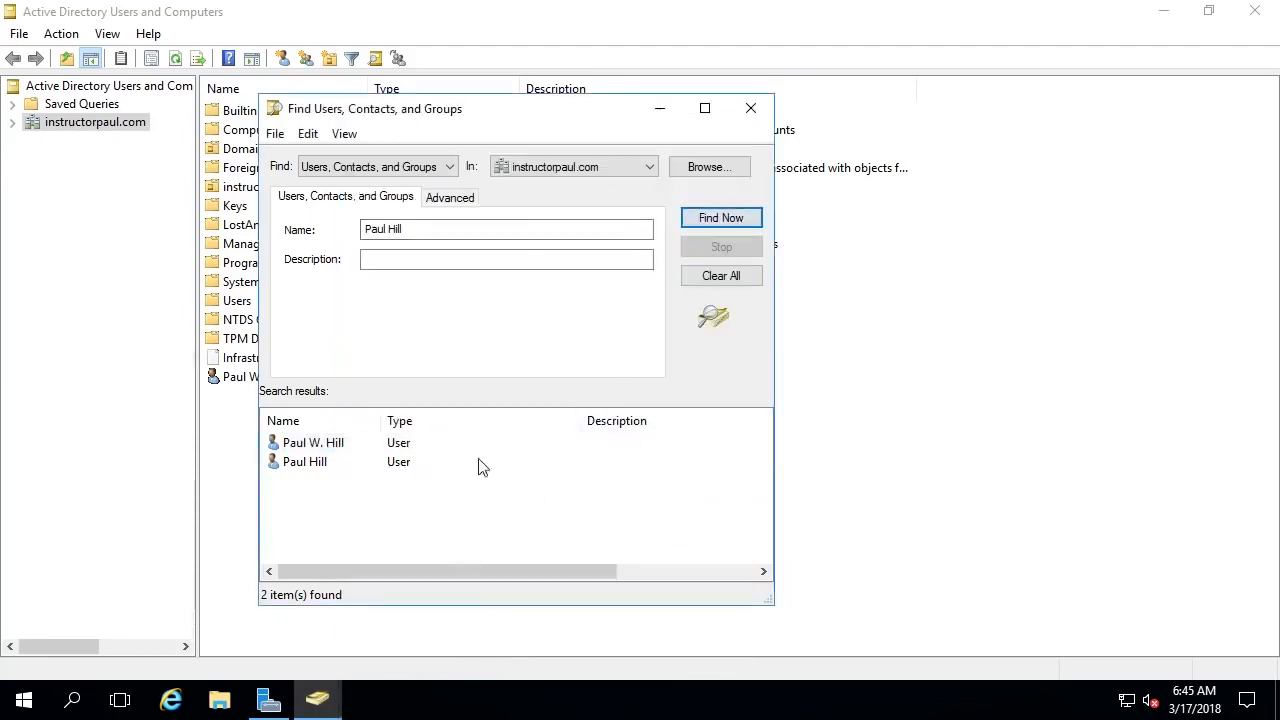
- Rename the first found user without the middle initial and refresh the search results
{"action": "left_click", "coordinate": [337, 443]}
{"action": "right_click", "coordinate": [337, 443]}
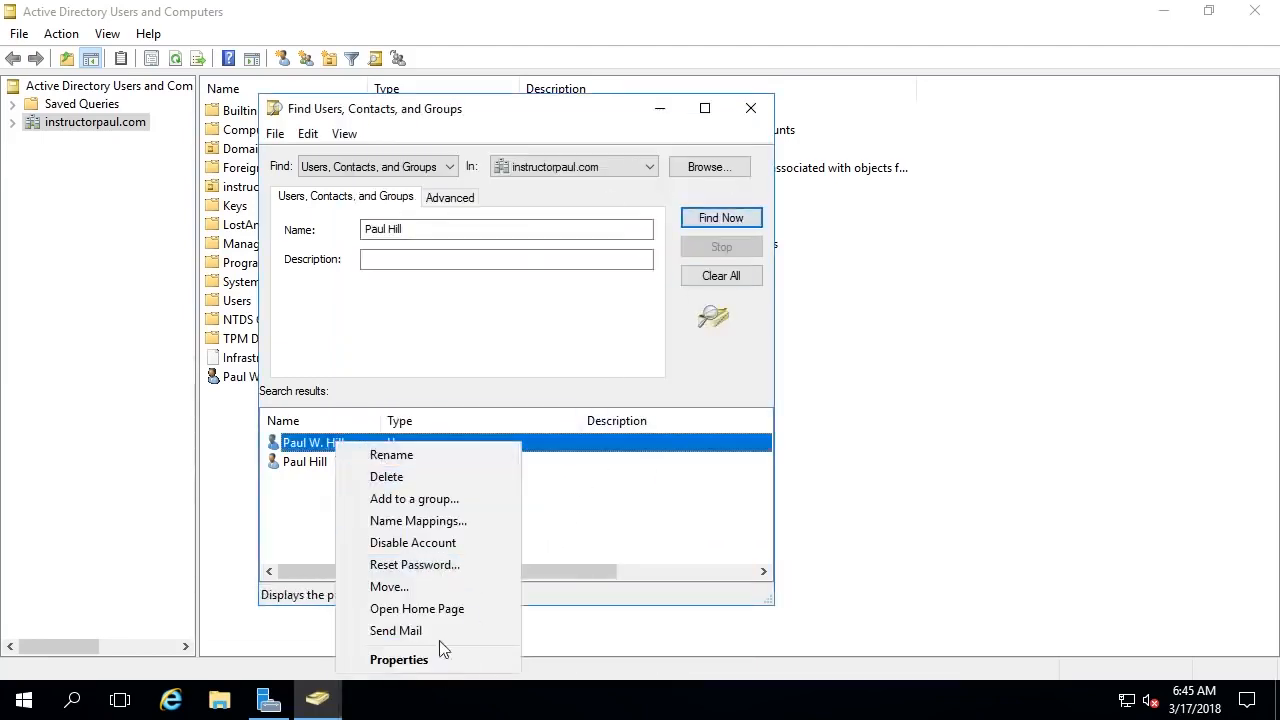
{"action": "left_click", "coordinate": [410, 454]}
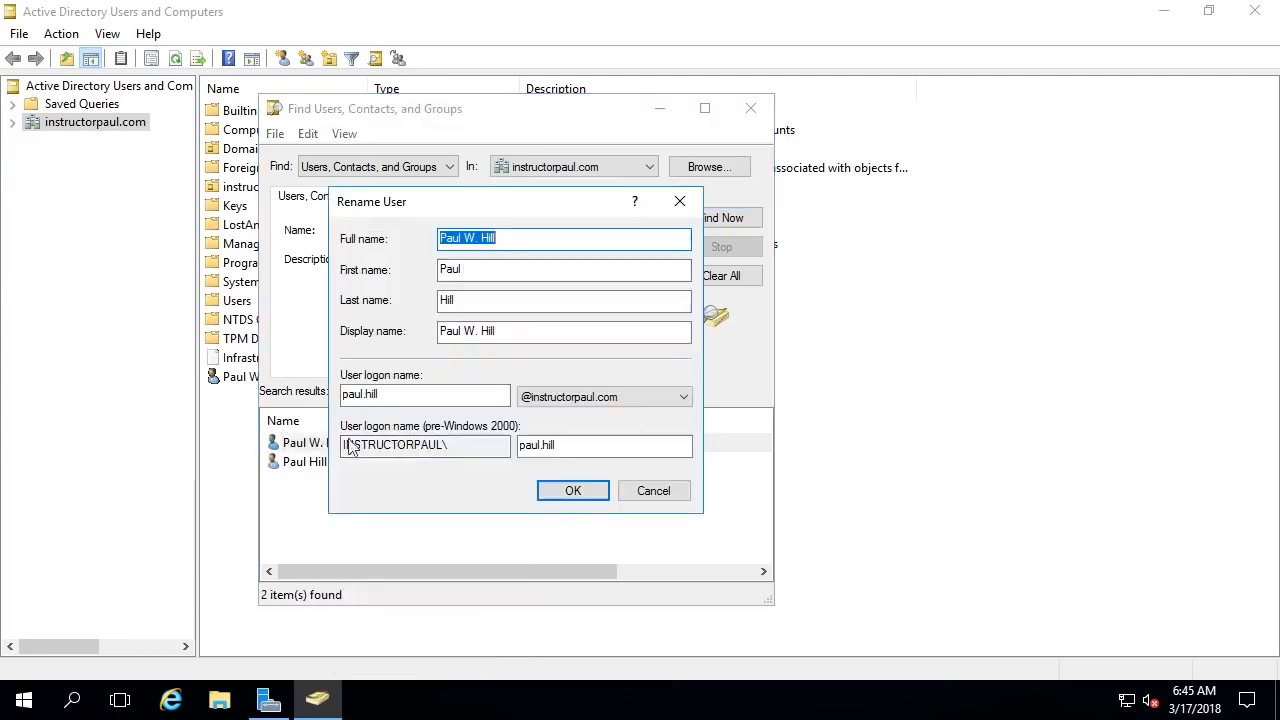
{"action": "left_click", "coordinate": [484, 240]}
{"action": "key", "text": "BackSpace"}
{"action": "key", "text": "BackSpace"}
{"action": "key", "text": "BackSpace"}
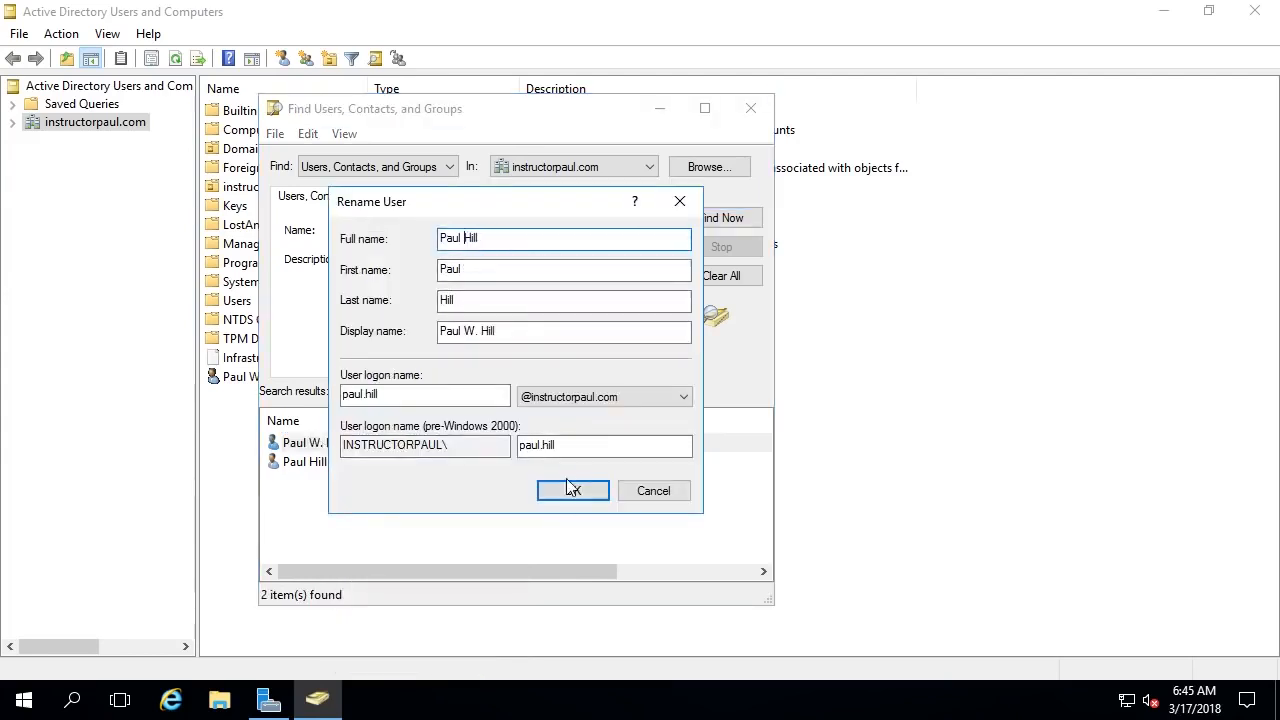
{"action": "left_click", "coordinate": [572, 488]}
{"action": "left_click", "coordinate": [716, 232]}
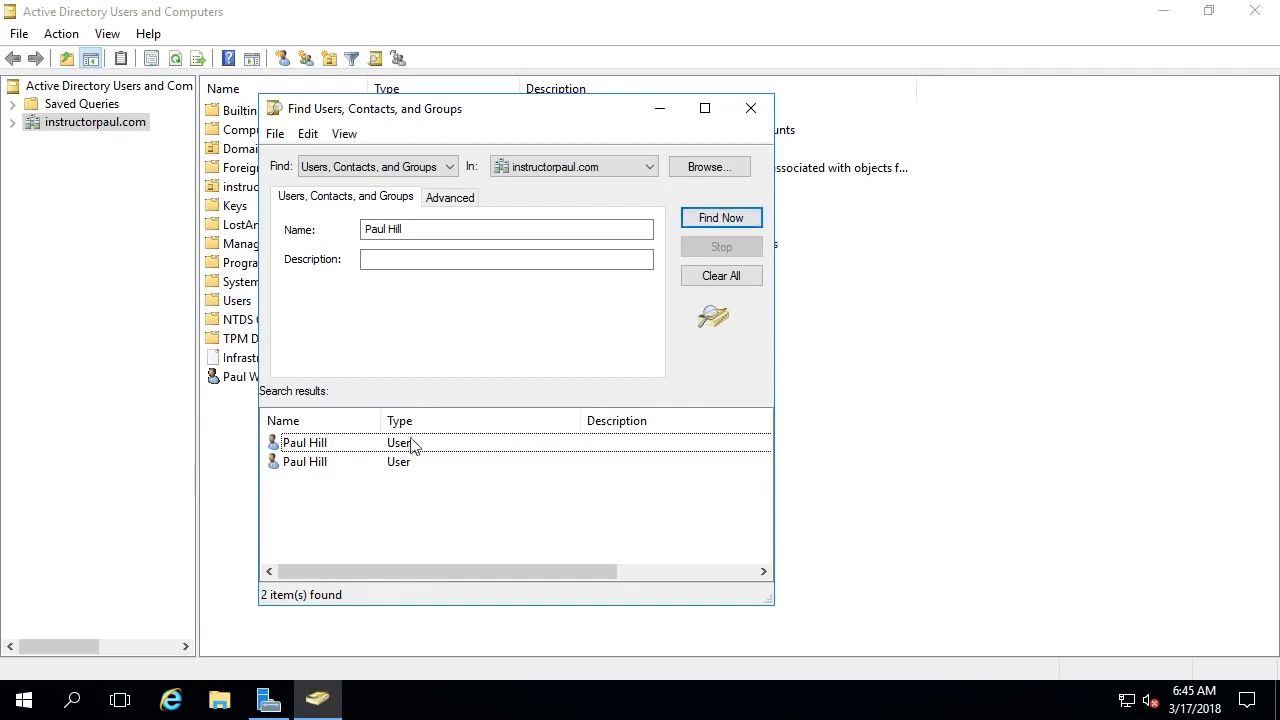
- Inspect both matching users' properties, including the second user's Account tab logon name
{"action": "double_click", "coordinate": [326, 446]}
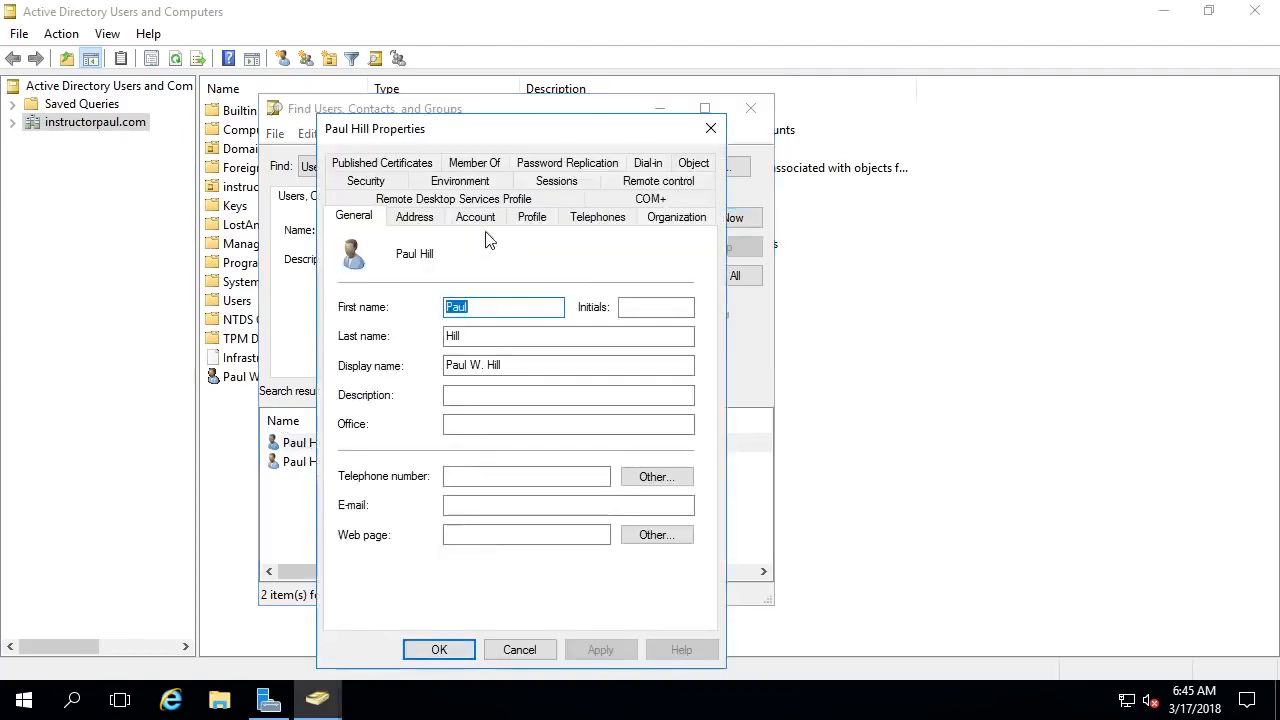
{"action": "left_click", "coordinate": [711, 128]}
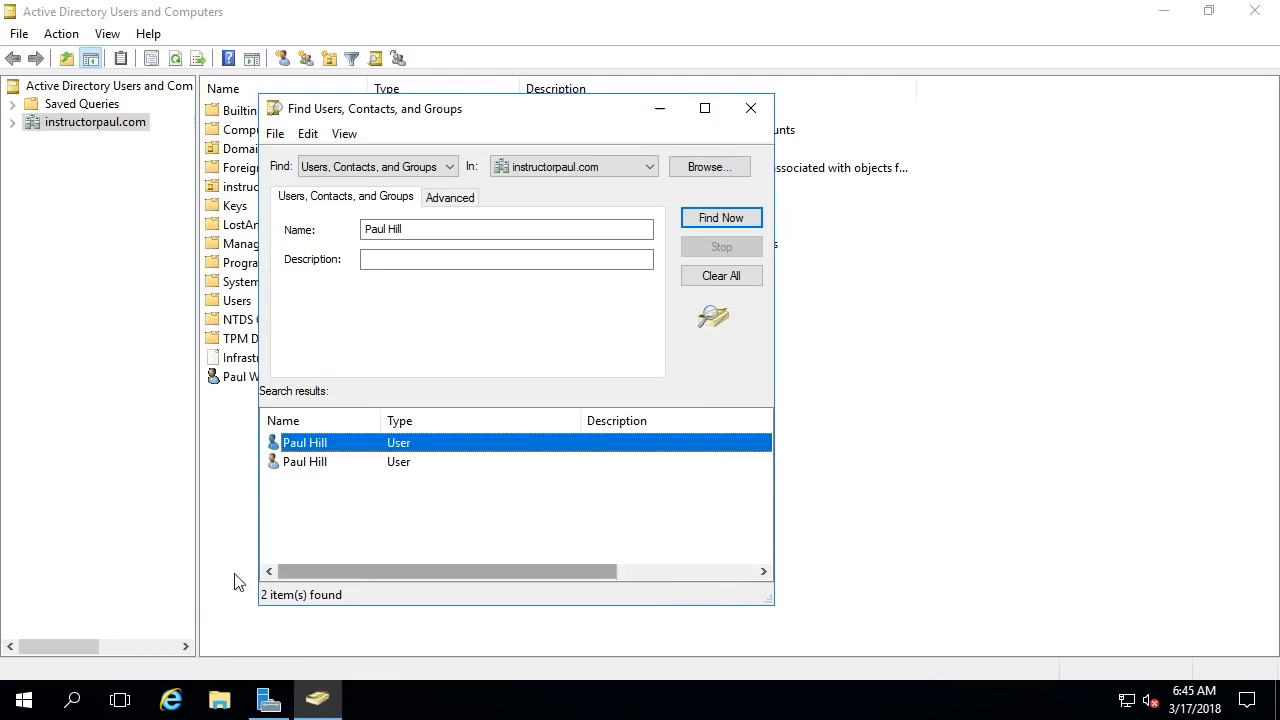
{"action": "double_click", "coordinate": [320, 463]}
{"action": "left_click", "coordinate": [466, 220]}
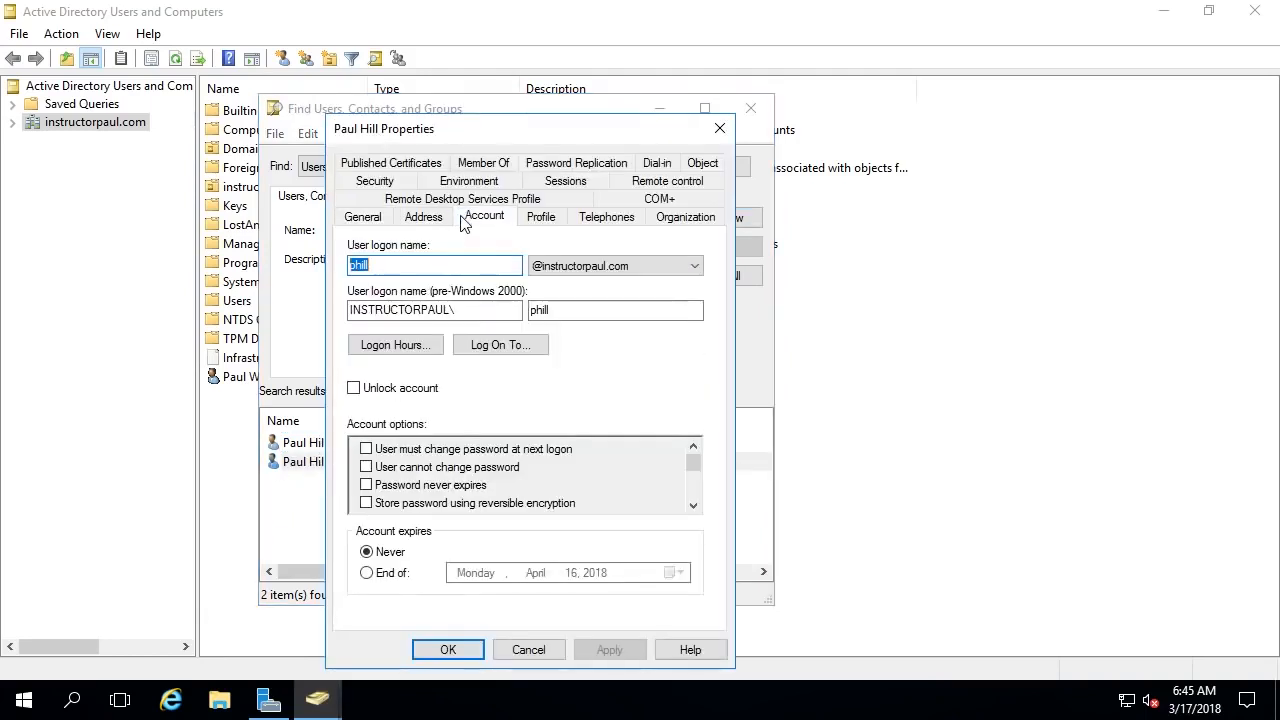
{"action": "left_click", "coordinate": [380, 268]}
{"action": "left_click_drag", "start_coordinate": [357, 267], "coordinate": [443, 260]}
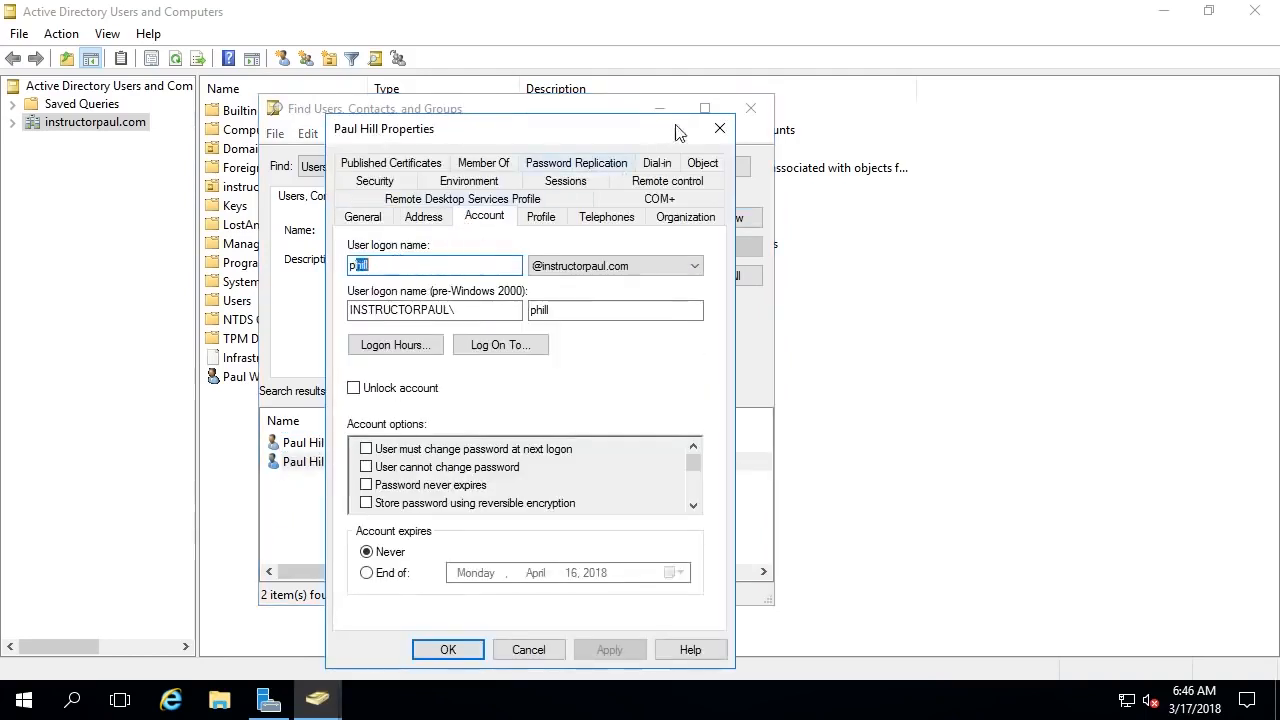
{"action": "left_click", "coordinate": [719, 128]}
- Check Unlock account on the first user's Account tab, apply and close properties
{"action": "left_click", "coordinate": [377, 444]}
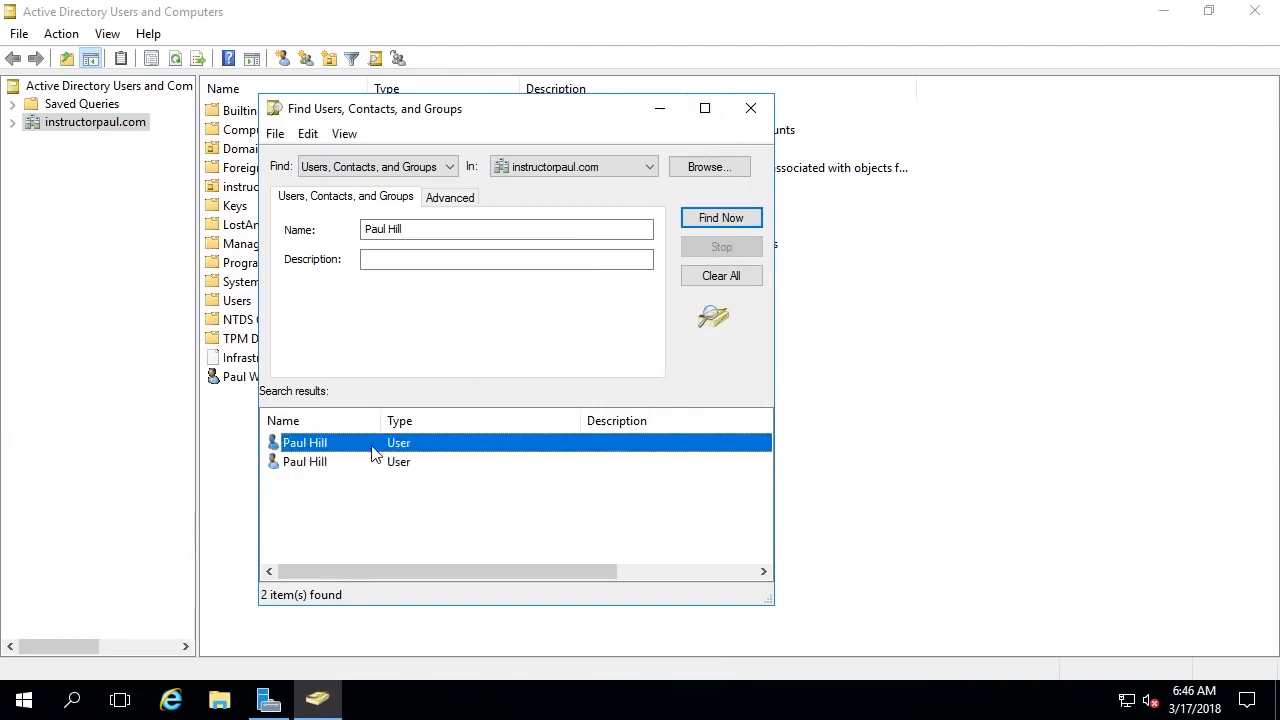
{"action": "double_click", "coordinate": [372, 446]}
{"action": "left_click", "coordinate": [475, 217]}
{"action": "left_click", "coordinate": [507, 219]}
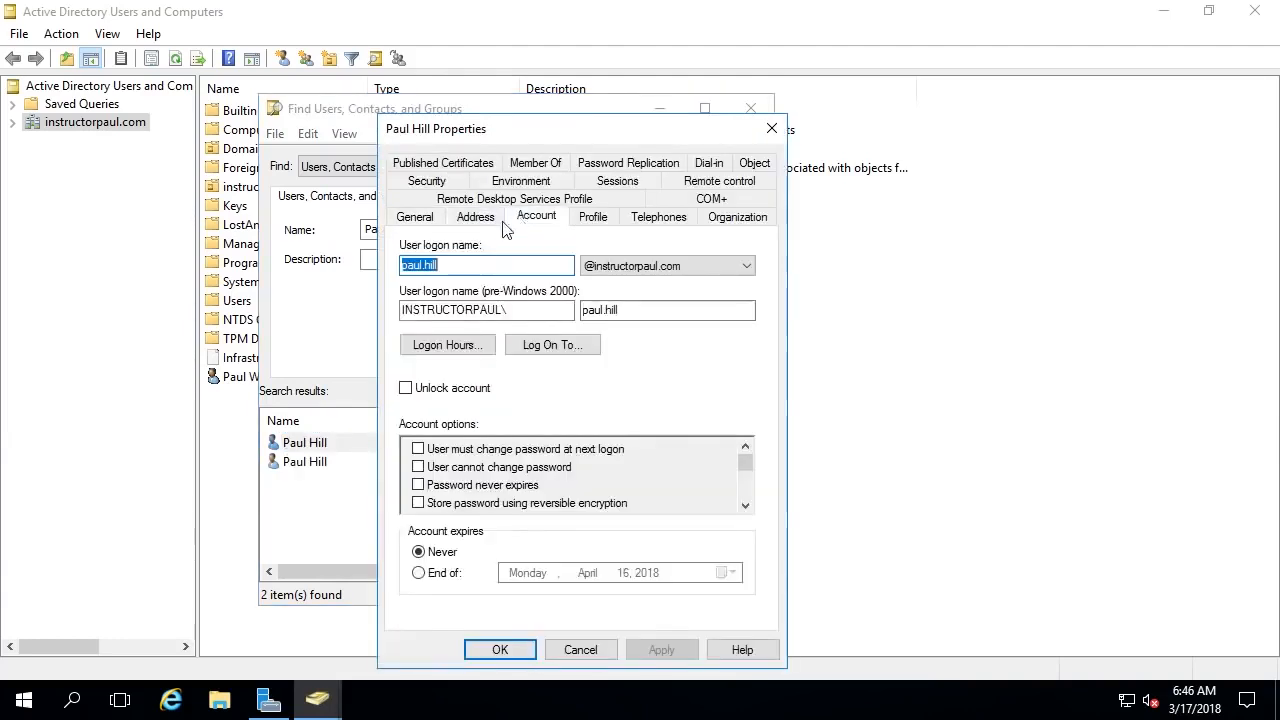
{"action": "left_click", "coordinate": [444, 266]}
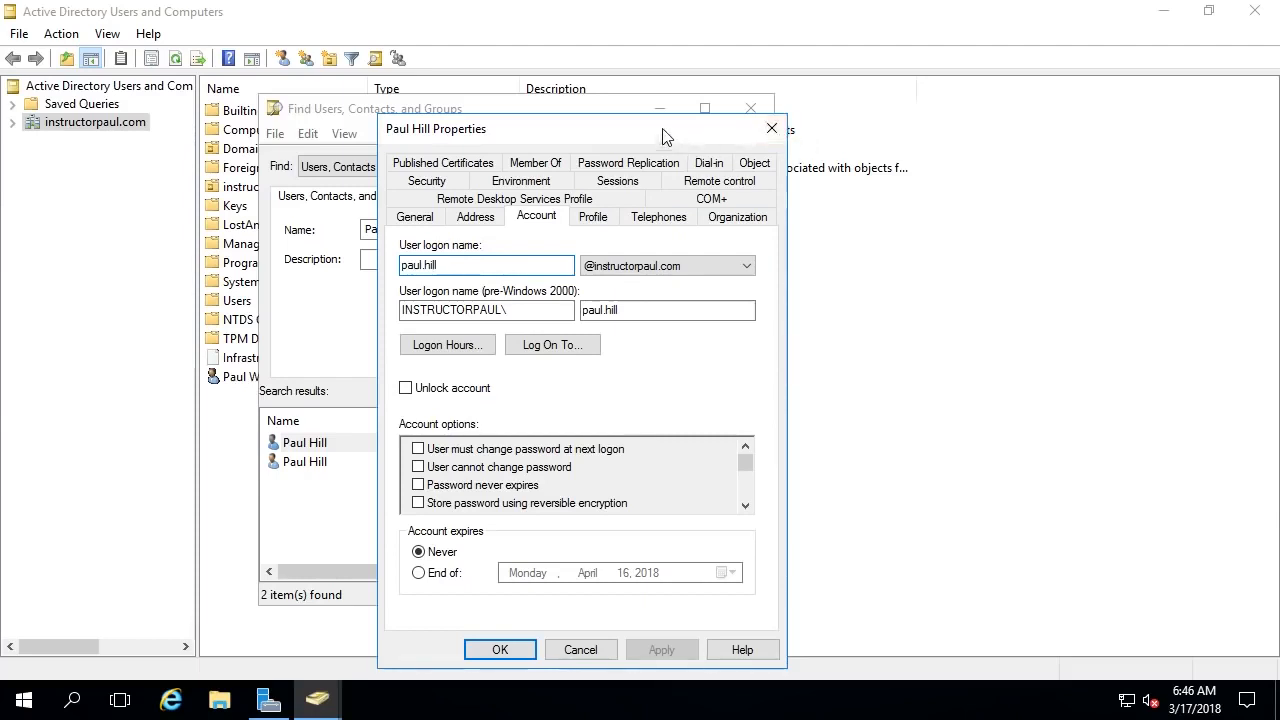
{"action": "left_click_drag", "start_coordinate": [662, 131], "coordinate": [679, 70]}
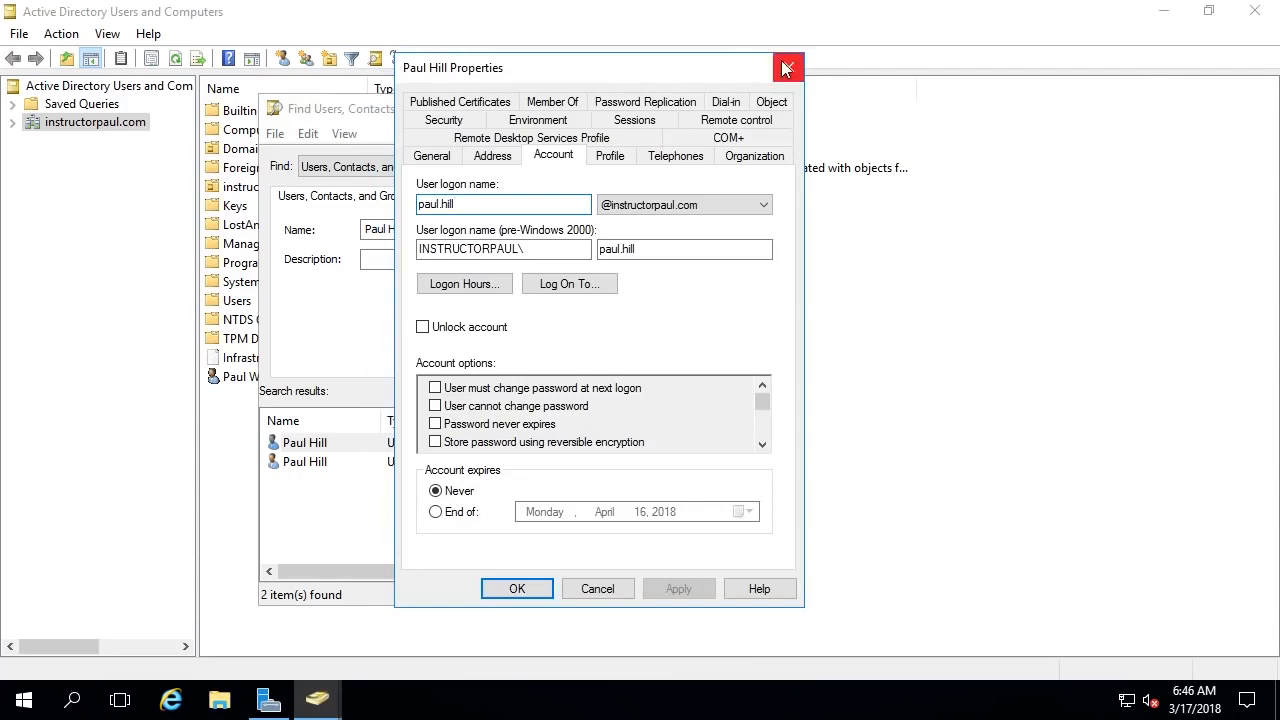
{"action": "left_click", "coordinate": [478, 332]}
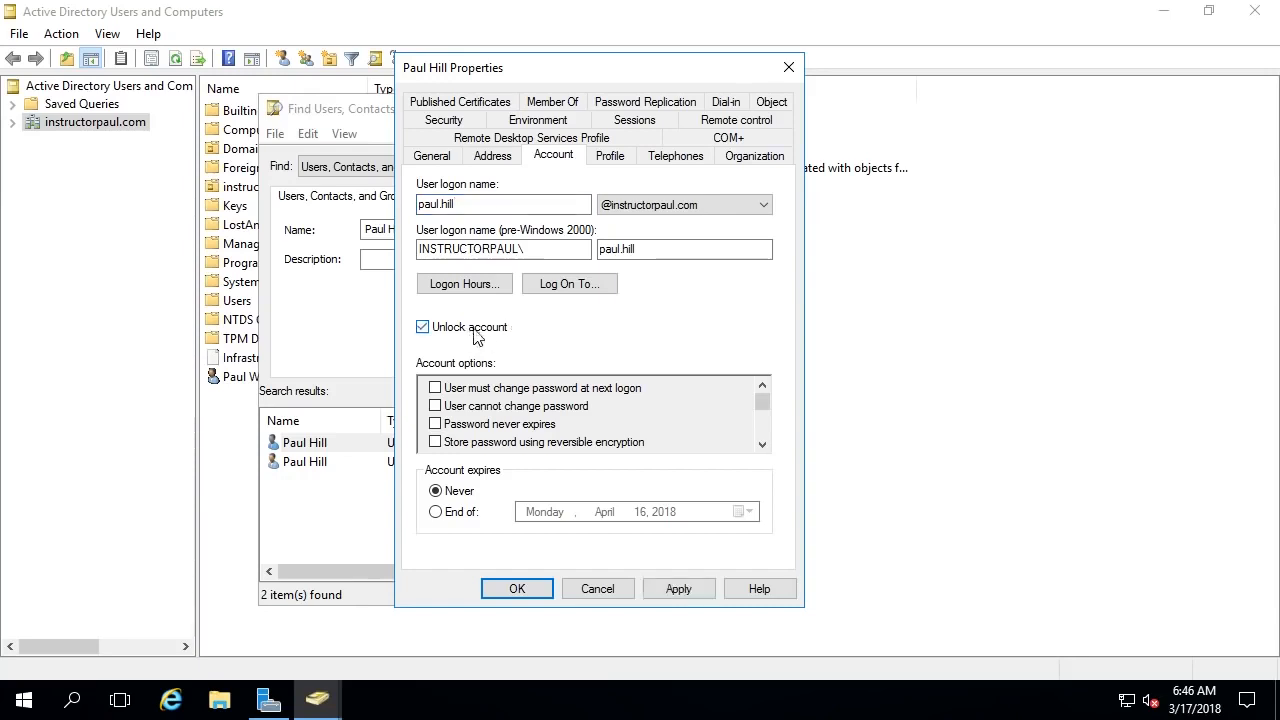
{"action": "left_click", "coordinate": [678, 589]}
{"action": "left_click", "coordinate": [517, 589]}
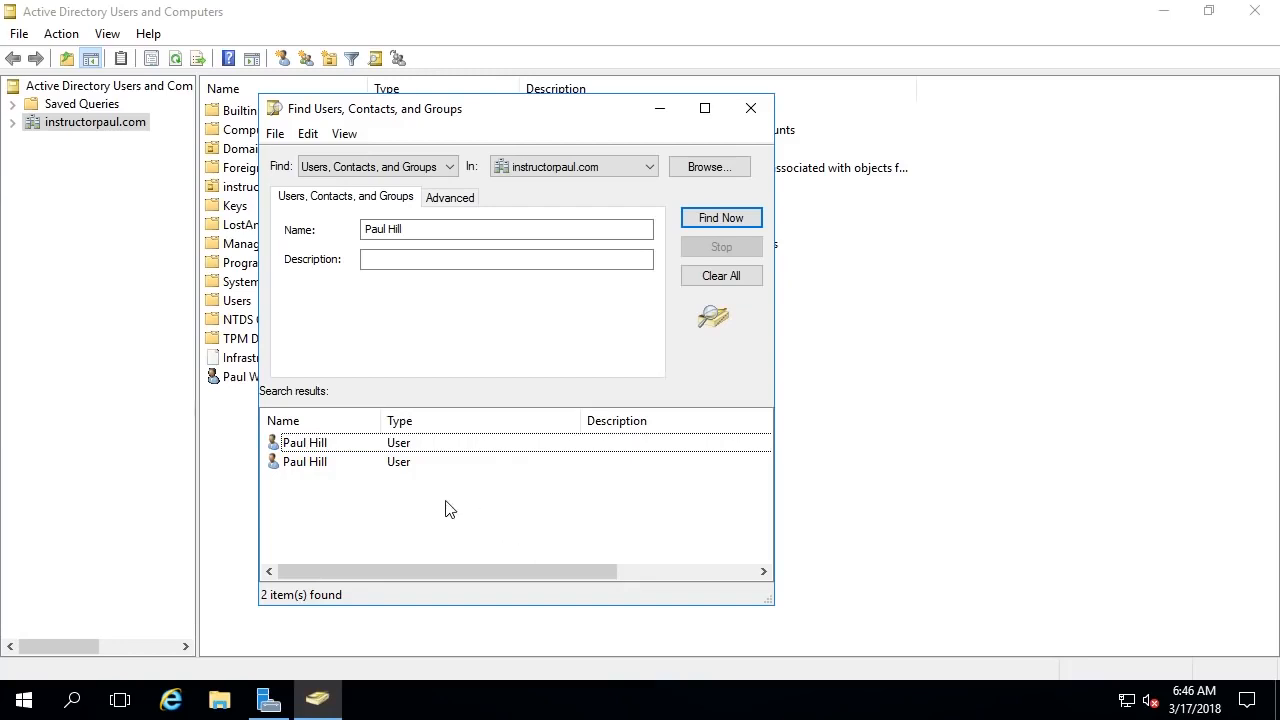
- Reset the first user's password with the account unlocked, then close the Find window
{"action": "right_click", "coordinate": [357, 447]}
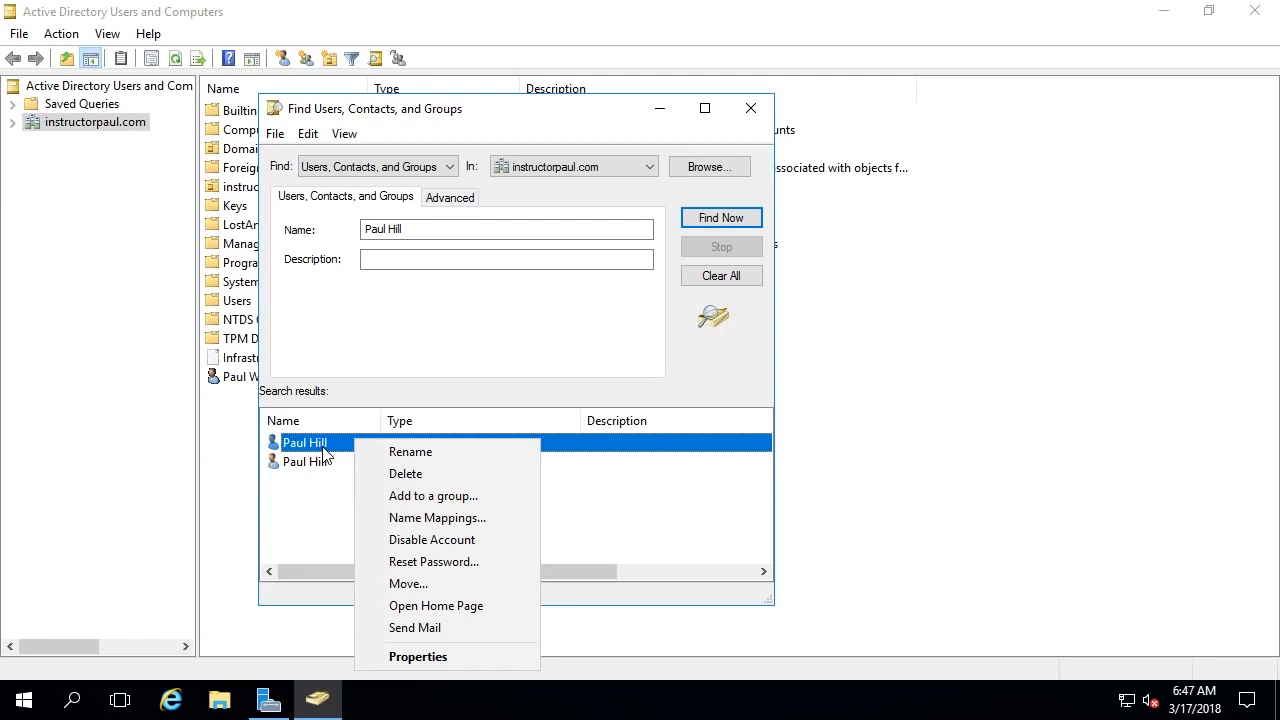
{"action": "left_click", "coordinate": [424, 564]}
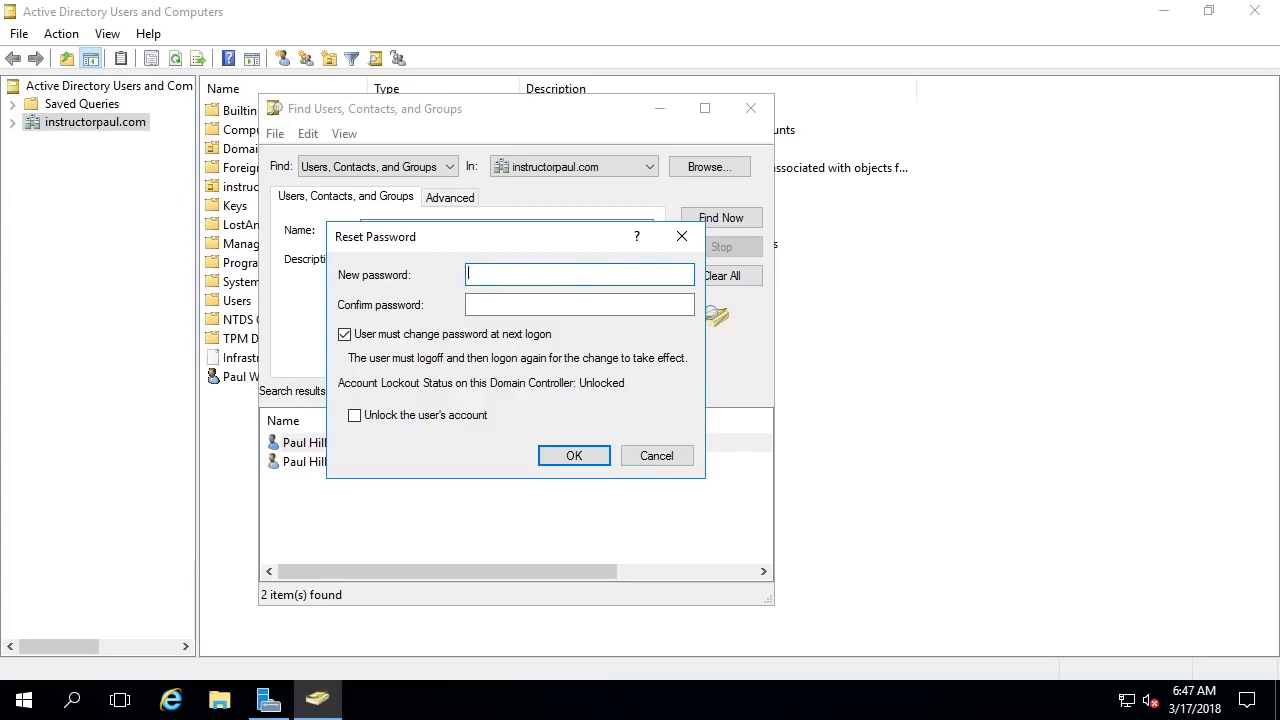
{"action": "type", "text": "Pa$$w0rd123"}
{"action": "key", "text": "Tab"}
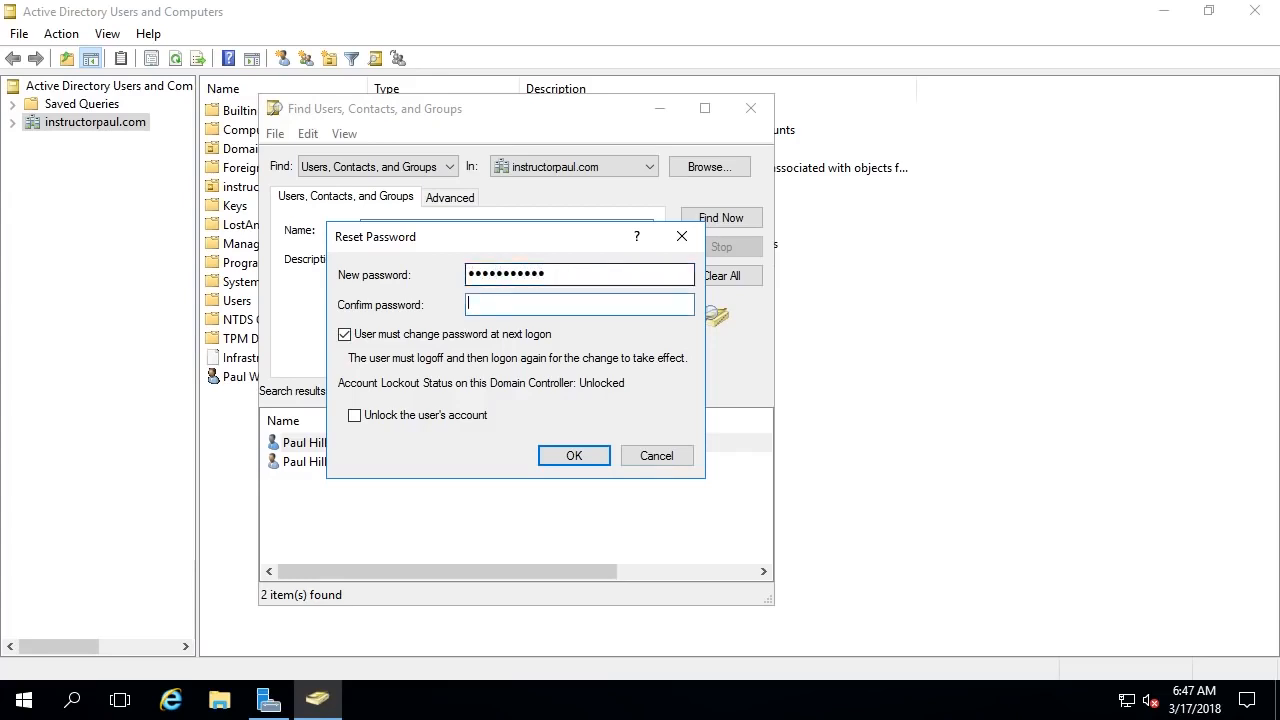
{"action": "type", "text": "Pa$$w0"}
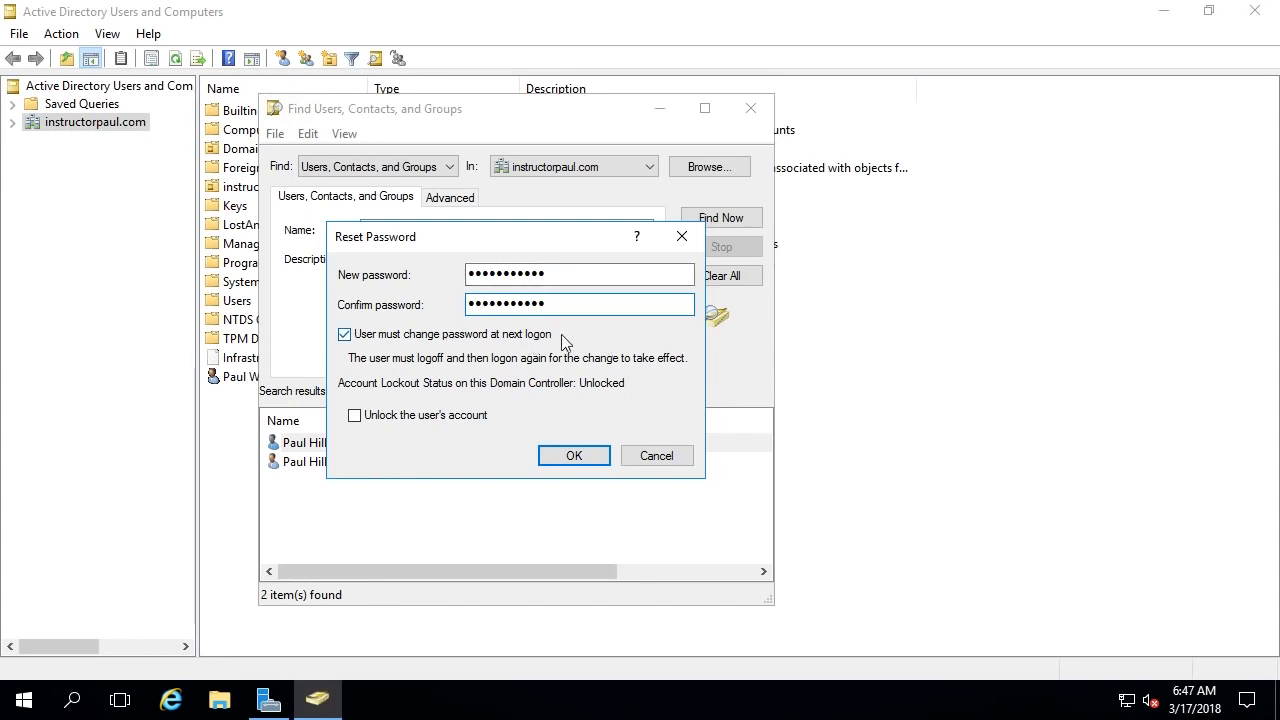
{"action": "left_click", "coordinate": [420, 420]}
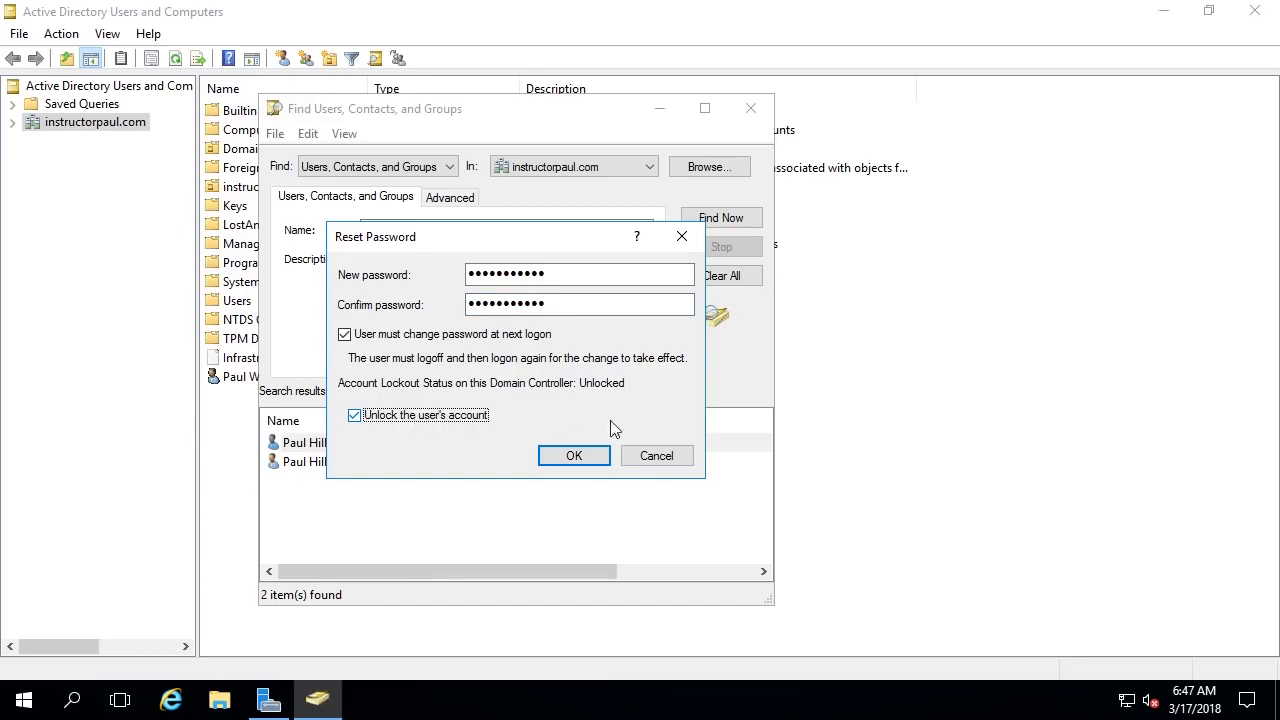
{"action": "left_click", "coordinate": [566, 456]}
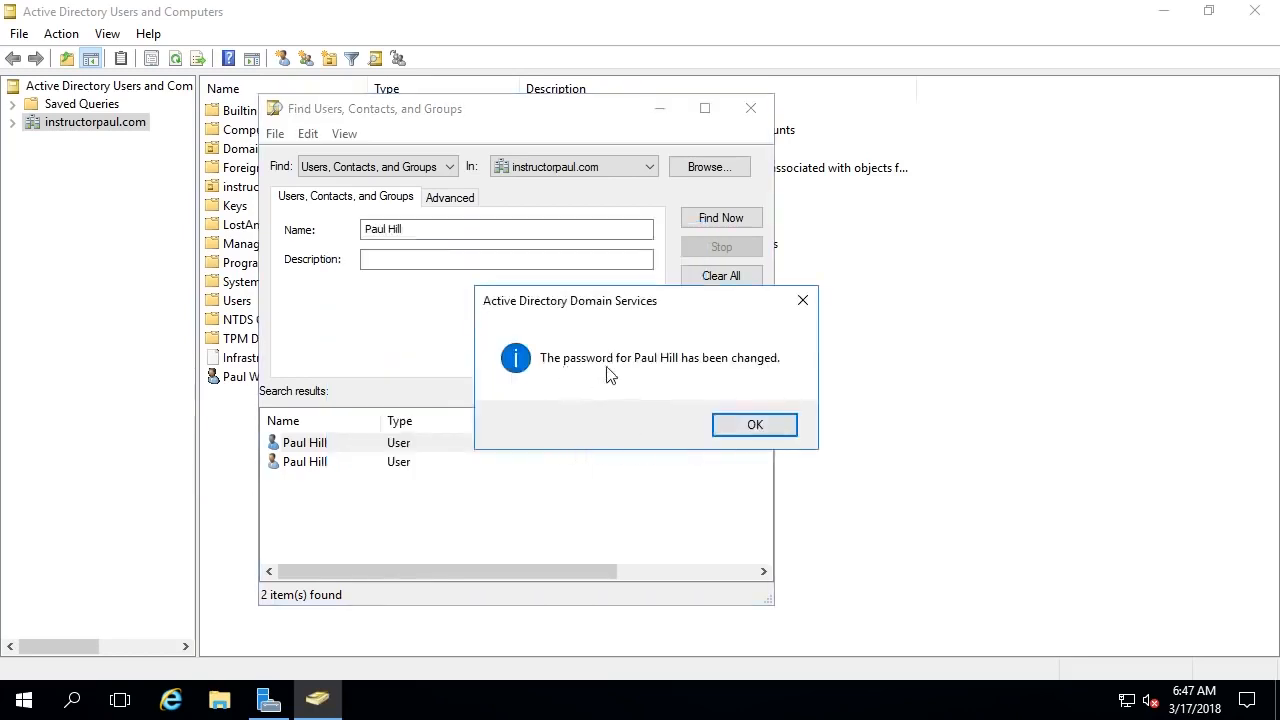
{"action": "left_click", "coordinate": [755, 425]}
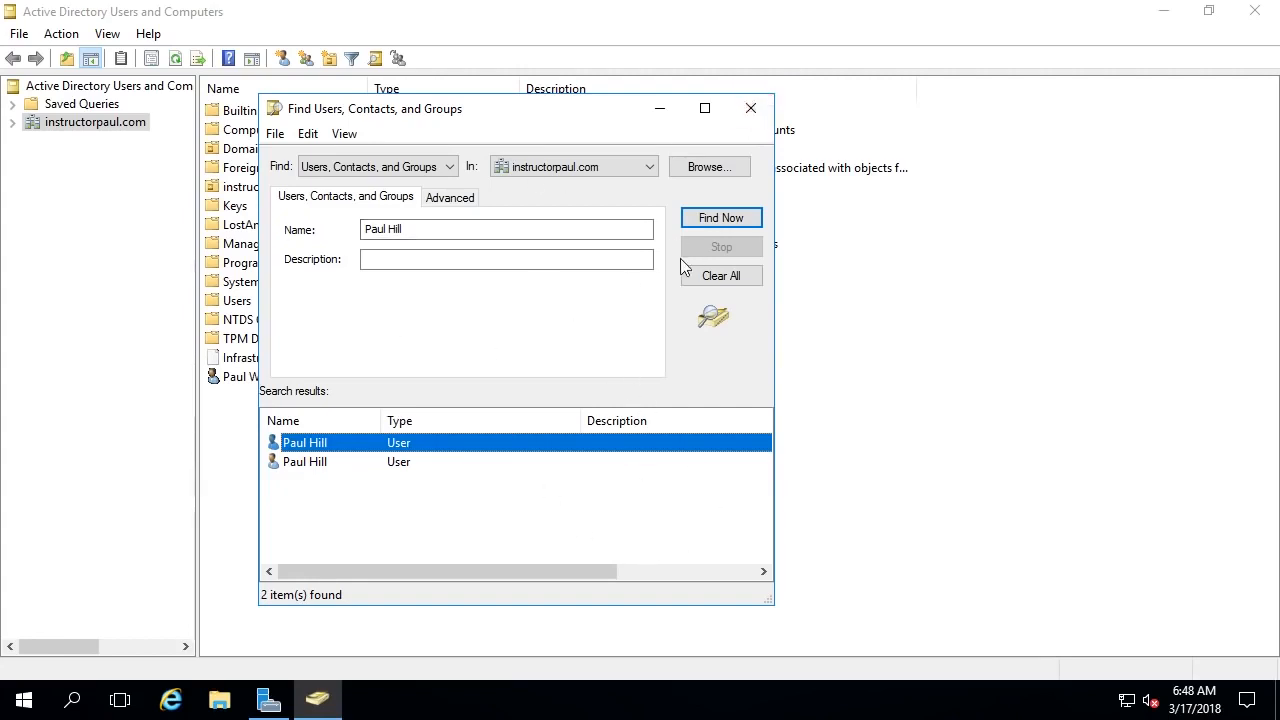
{"action": "left_click", "coordinate": [751, 108]}
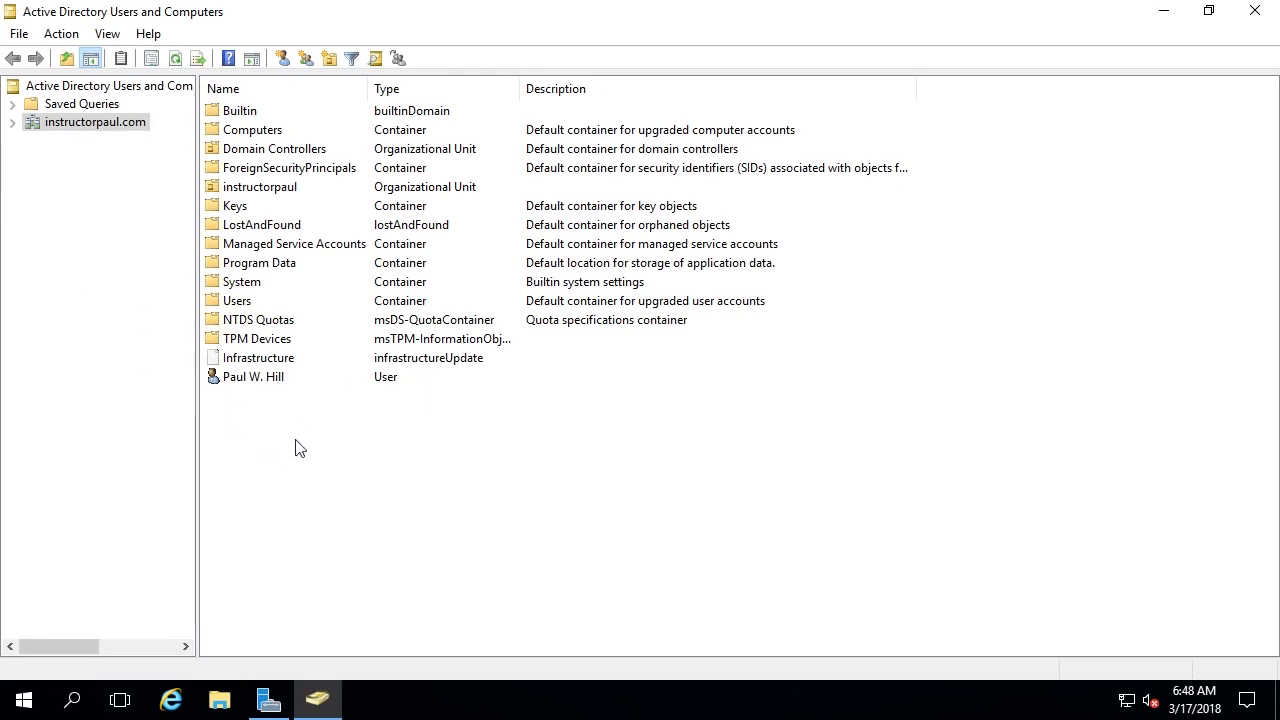
- Delete the extra user from the domain root, retrying after an F5 refresh
{"action": "right_click", "coordinate": [281, 388]}
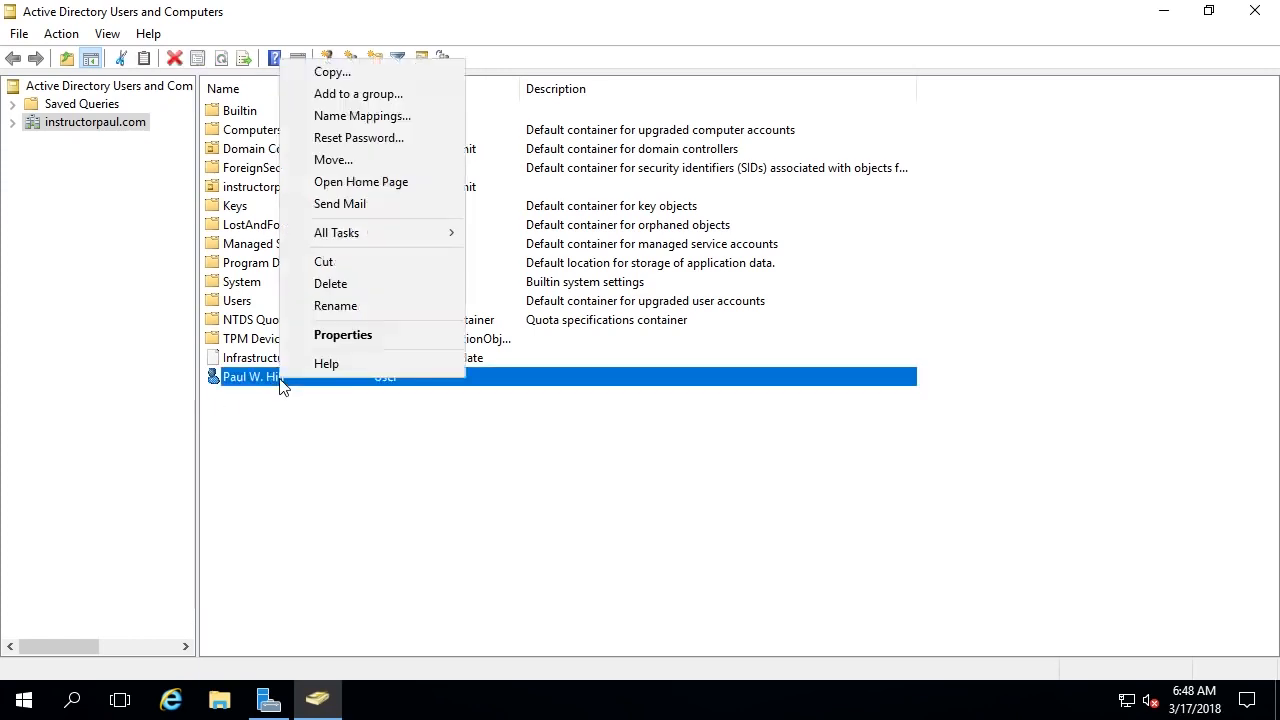
{"action": "left_click", "coordinate": [401, 283]}
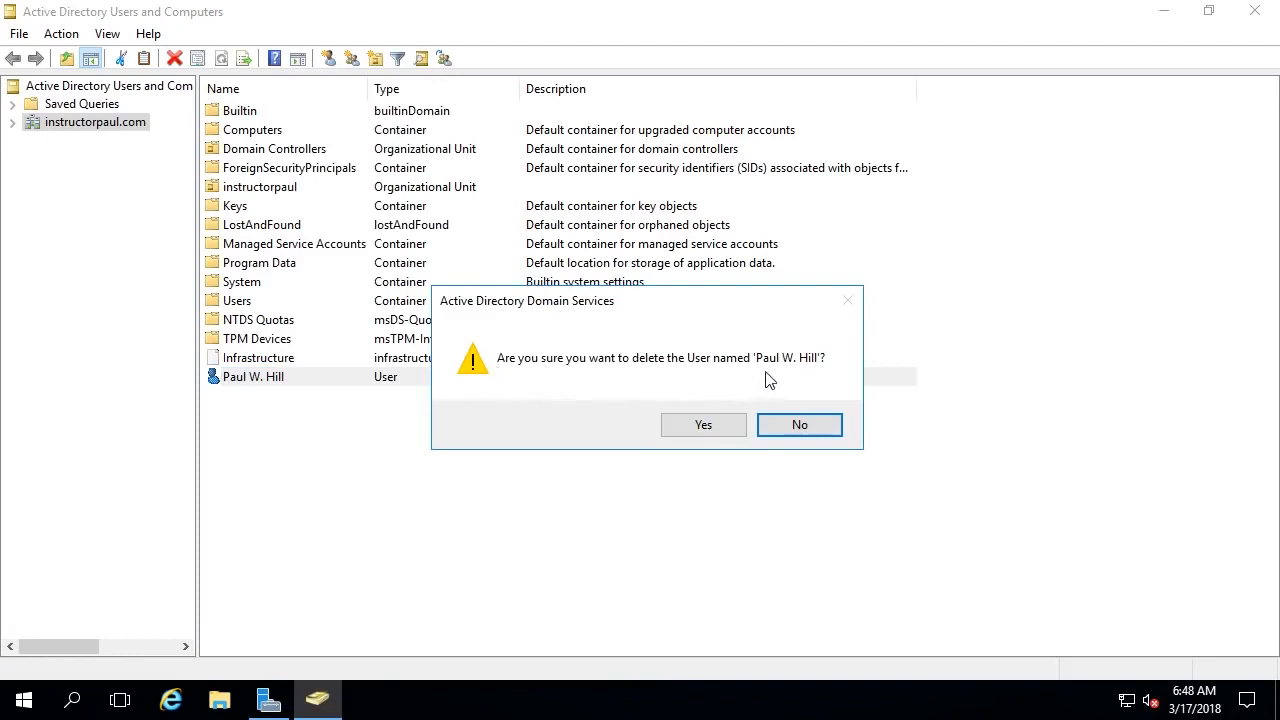
{"action": "left_click", "coordinate": [727, 434]}
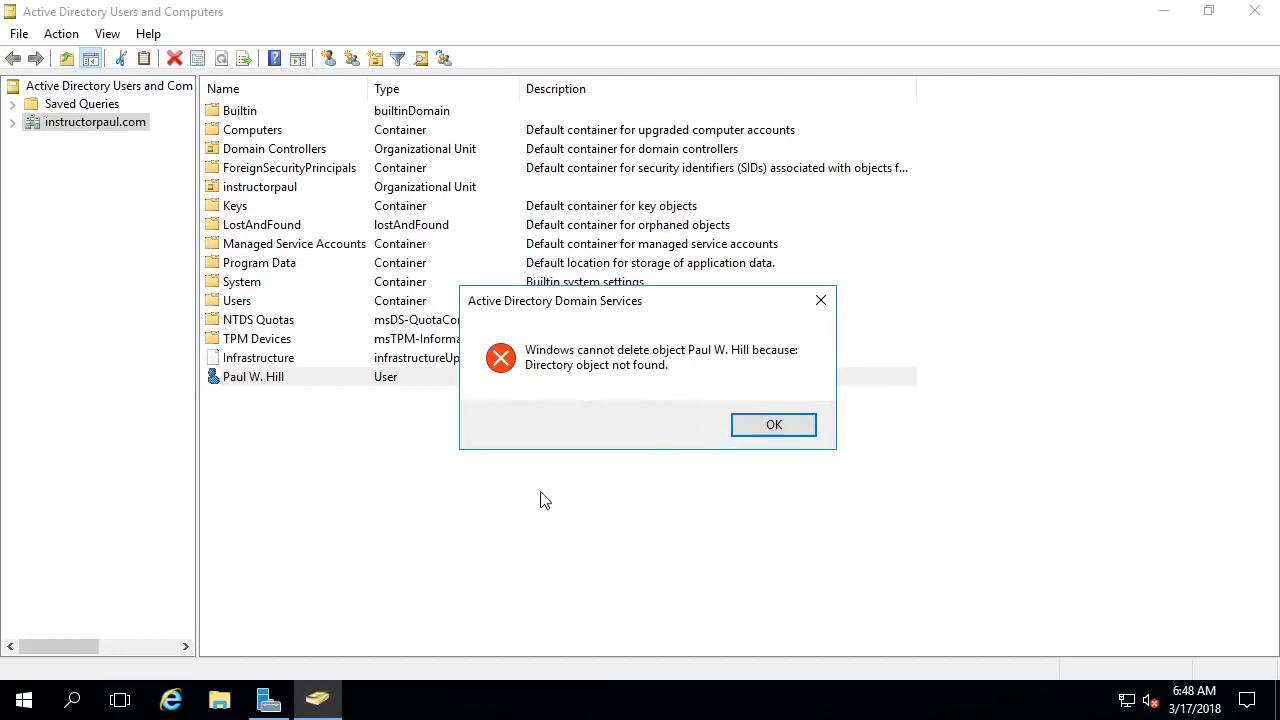
{"action": "left_click", "coordinate": [781, 438]}
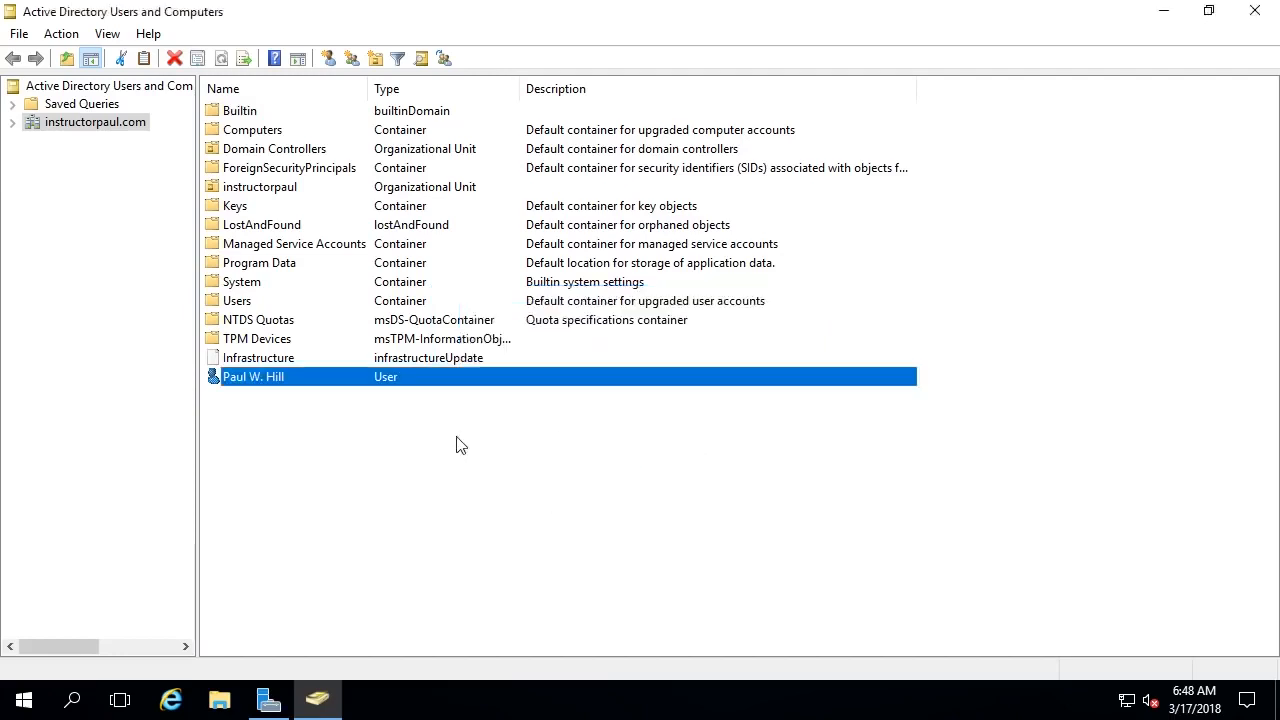
{"action": "left_click", "coordinate": [420, 440]}
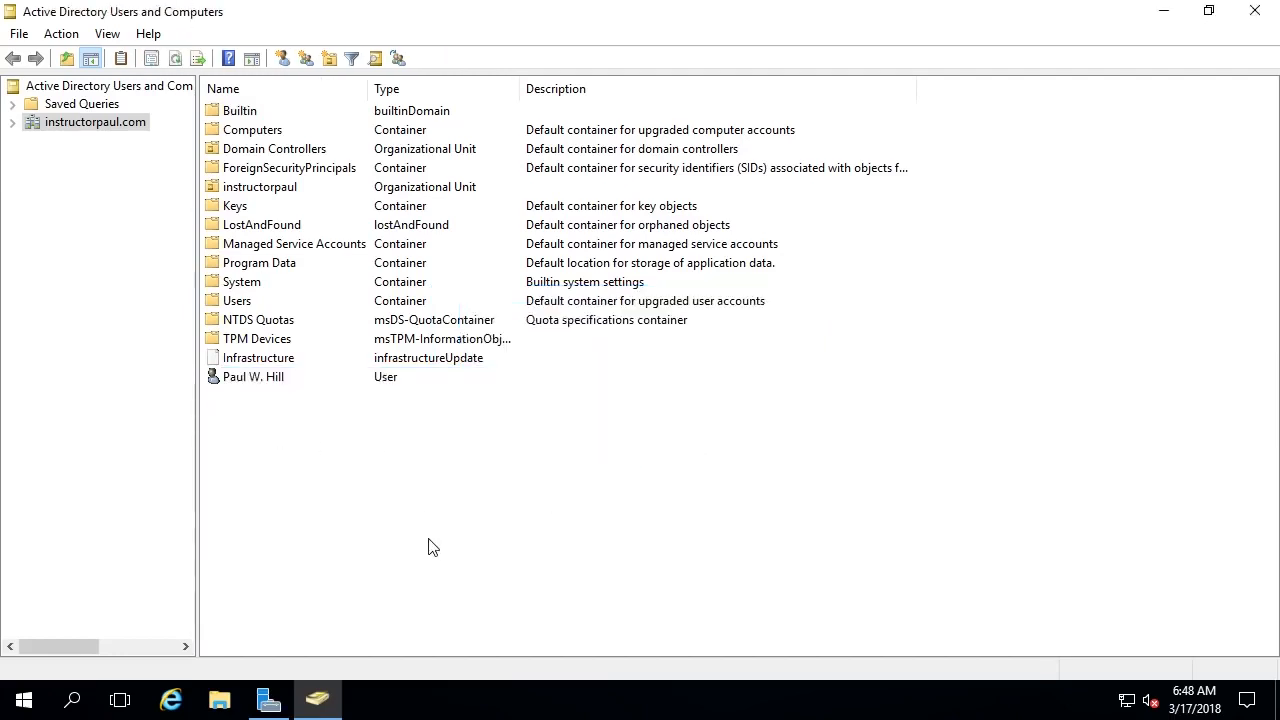
{"action": "key", "text": "F5"}
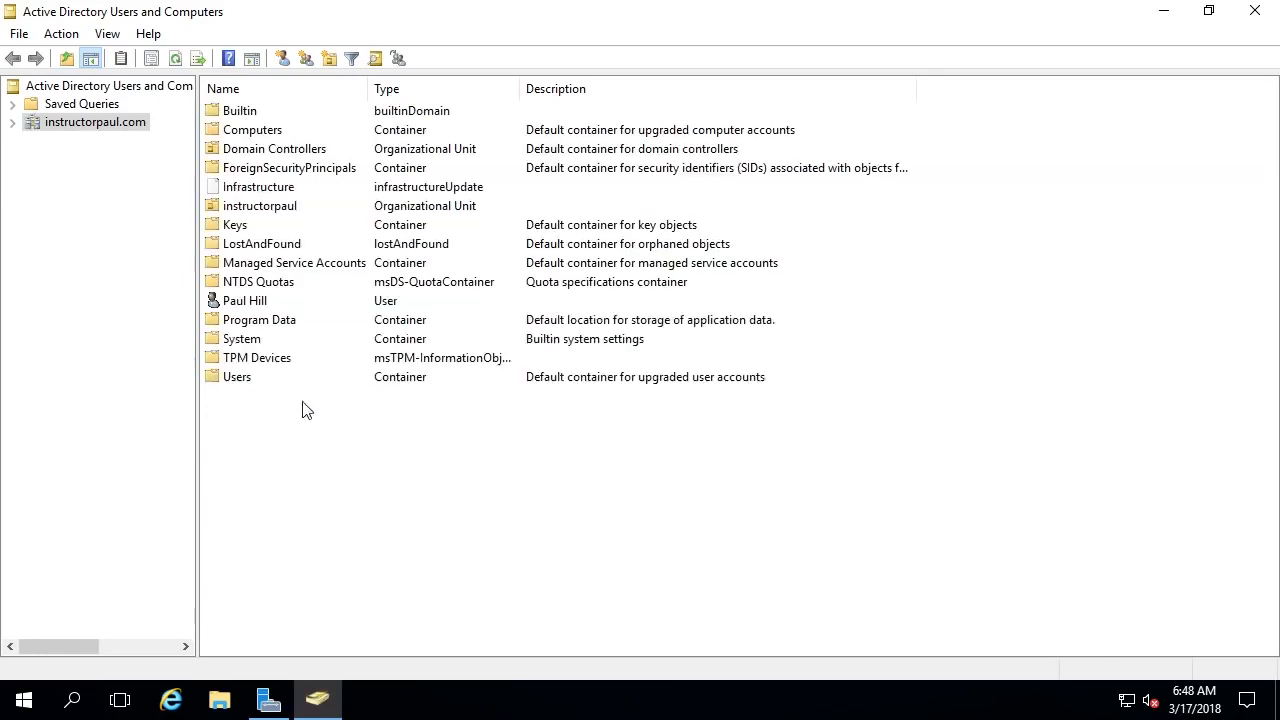
{"action": "right_click", "coordinate": [240, 305]}
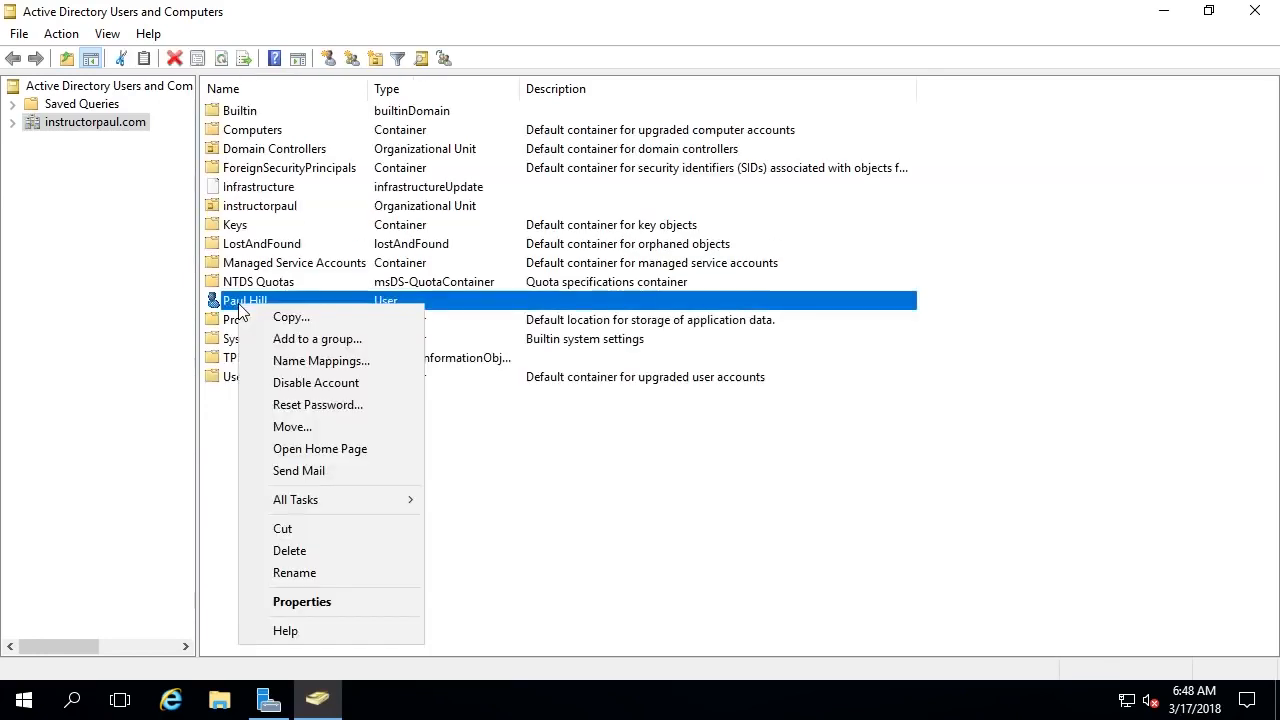
{"action": "left_click", "coordinate": [355, 549]}
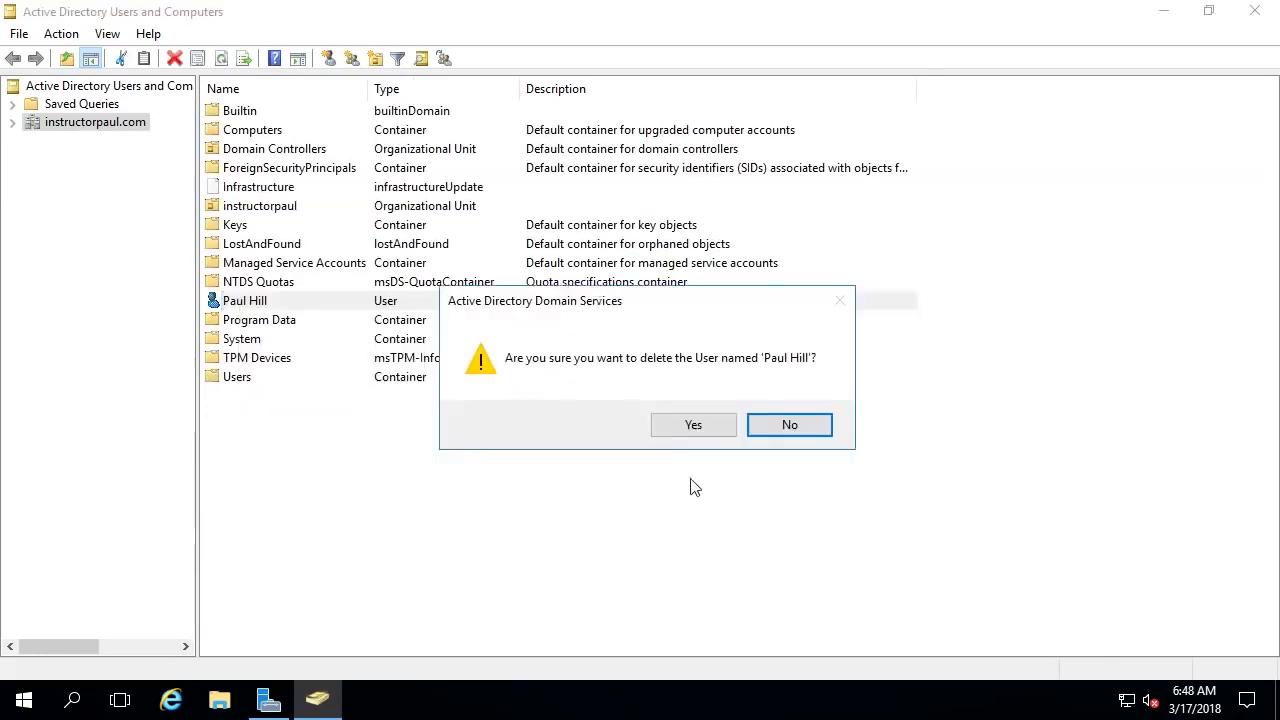
{"action": "left_click", "coordinate": [694, 425]}
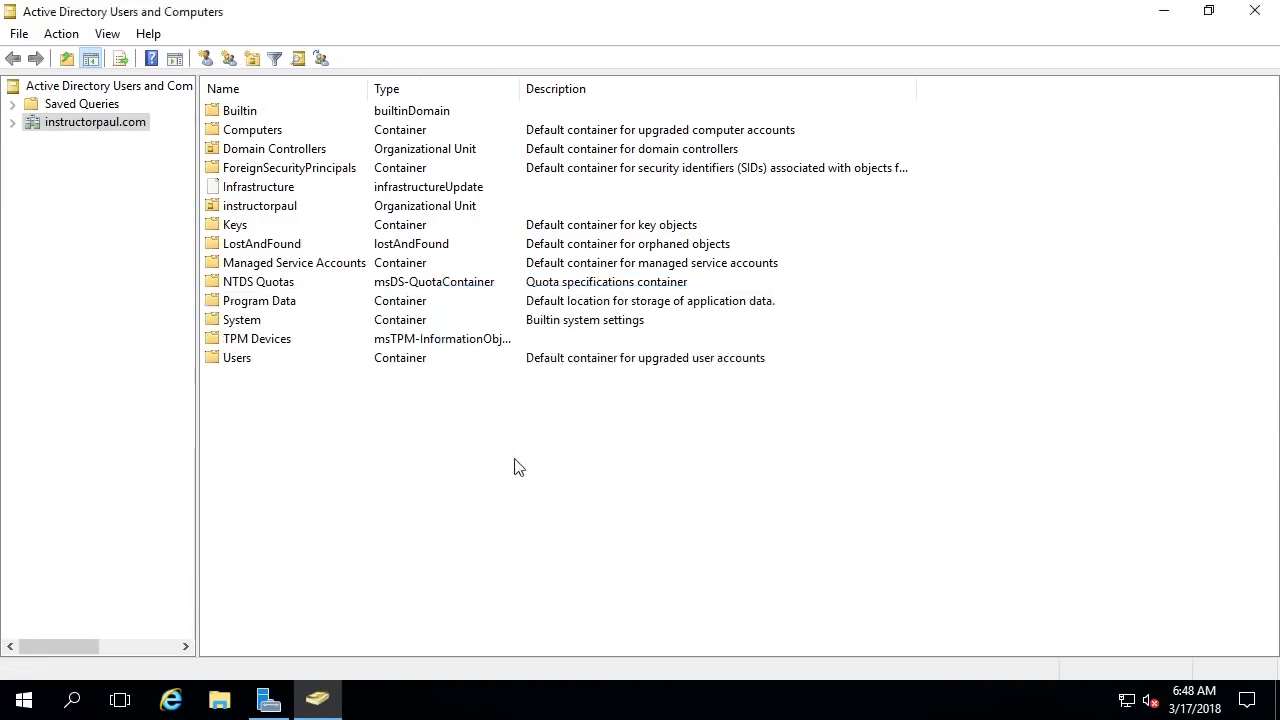
- Turn off View > Advanced Features and expand the instructorpaul.com node
{"action": "left_click", "coordinate": [117, 35]}
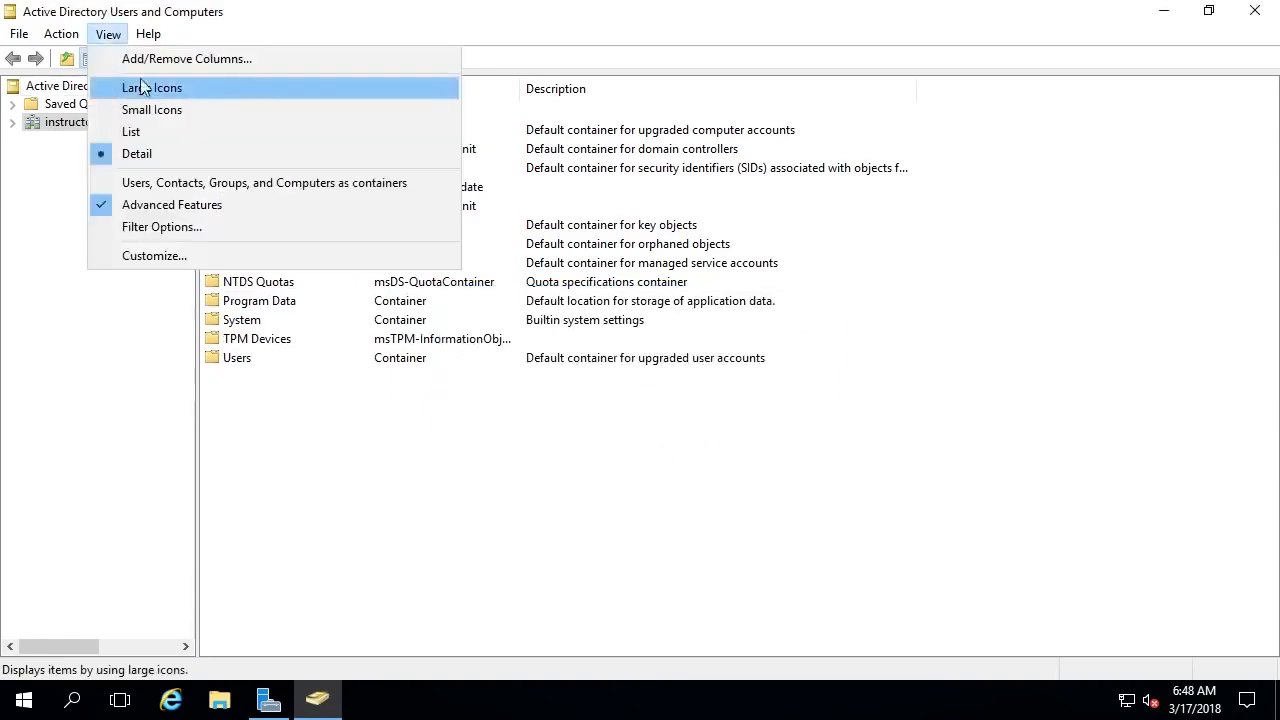
{"action": "left_click", "coordinate": [183, 206]}
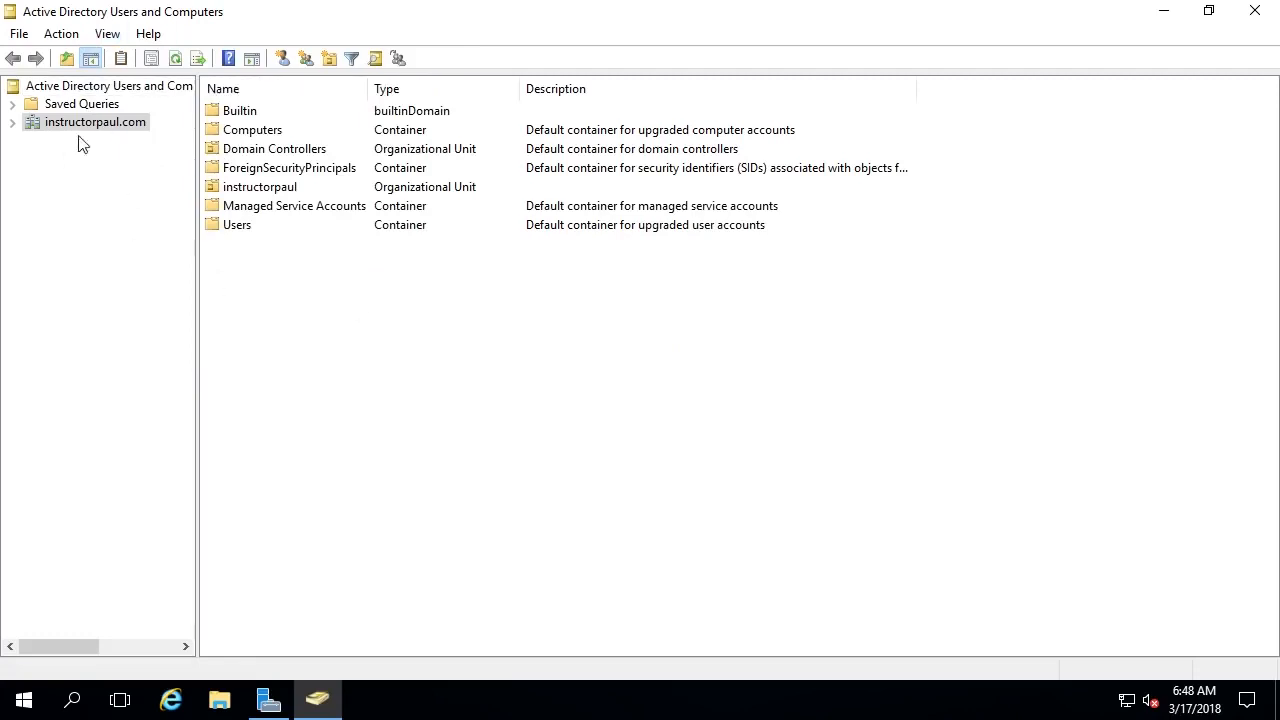
{"action": "left_click", "coordinate": [13, 123]}
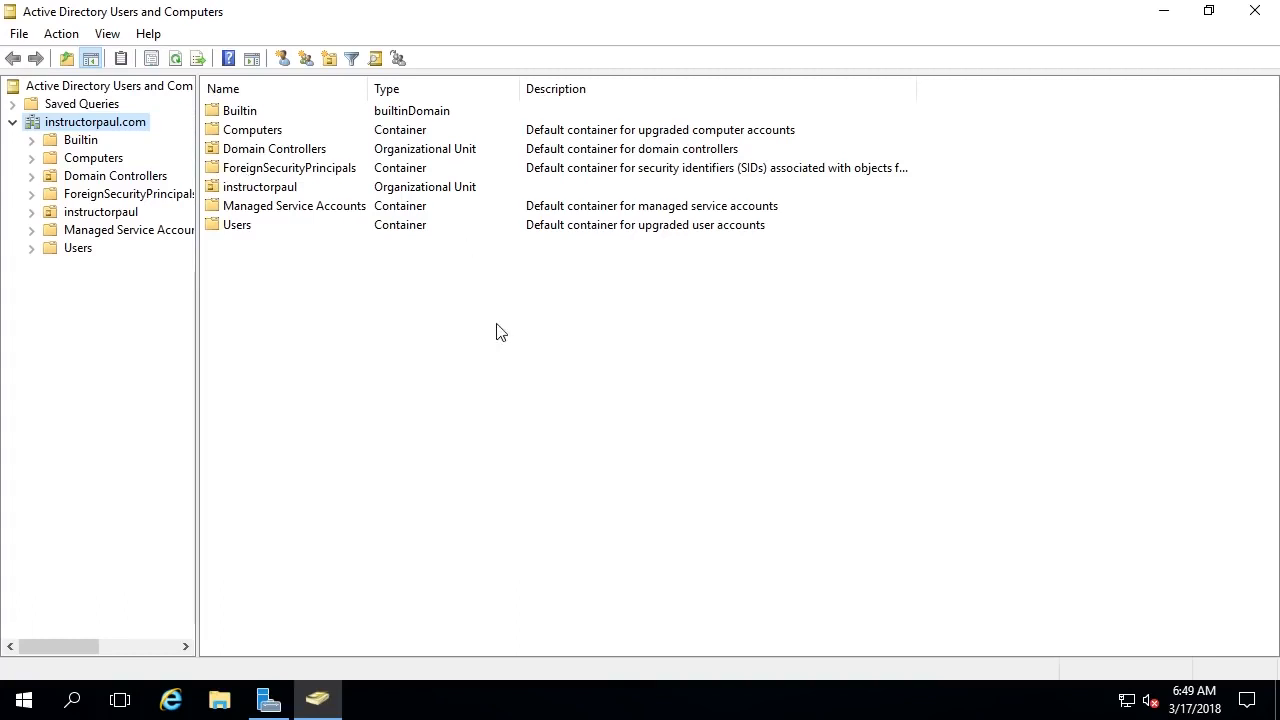
- Start a new group in instructorpaul.com and enter the Group A name
{"action": "right_click", "coordinate": [318, 284]}
{"action": "mouse_move", "coordinate": [400, 426]}
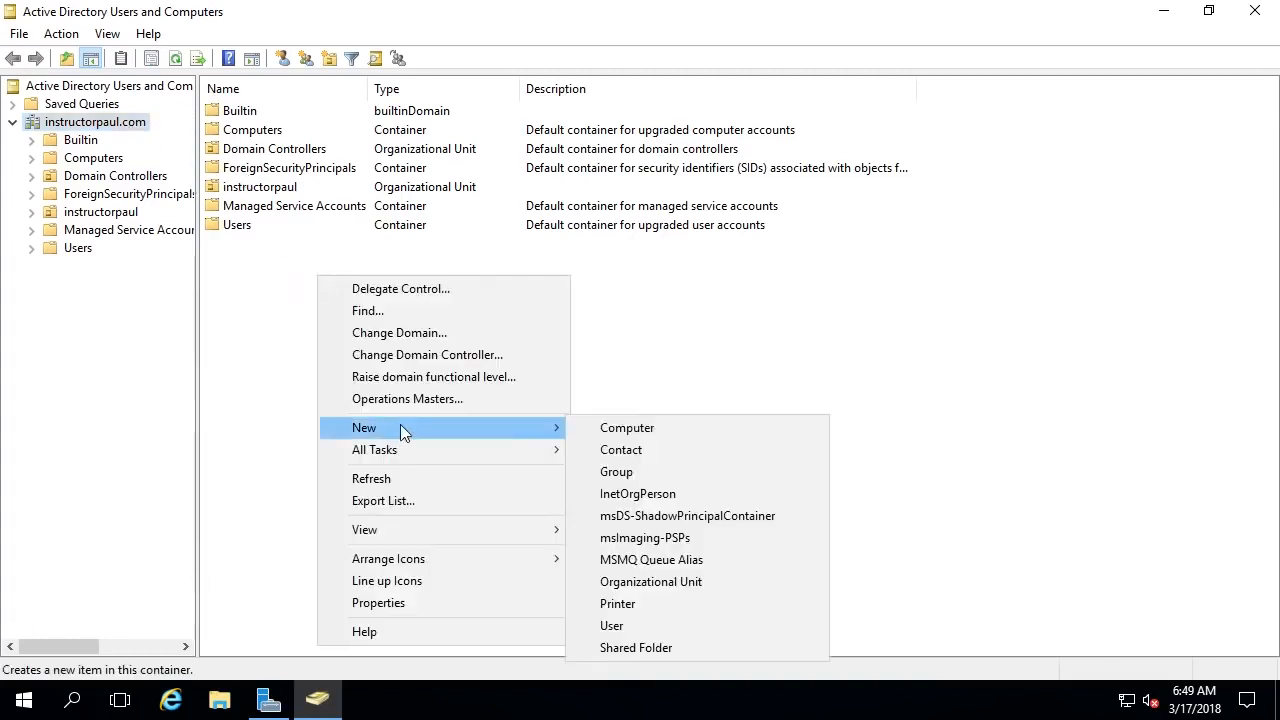
{"action": "left_click", "coordinate": [670, 472]}
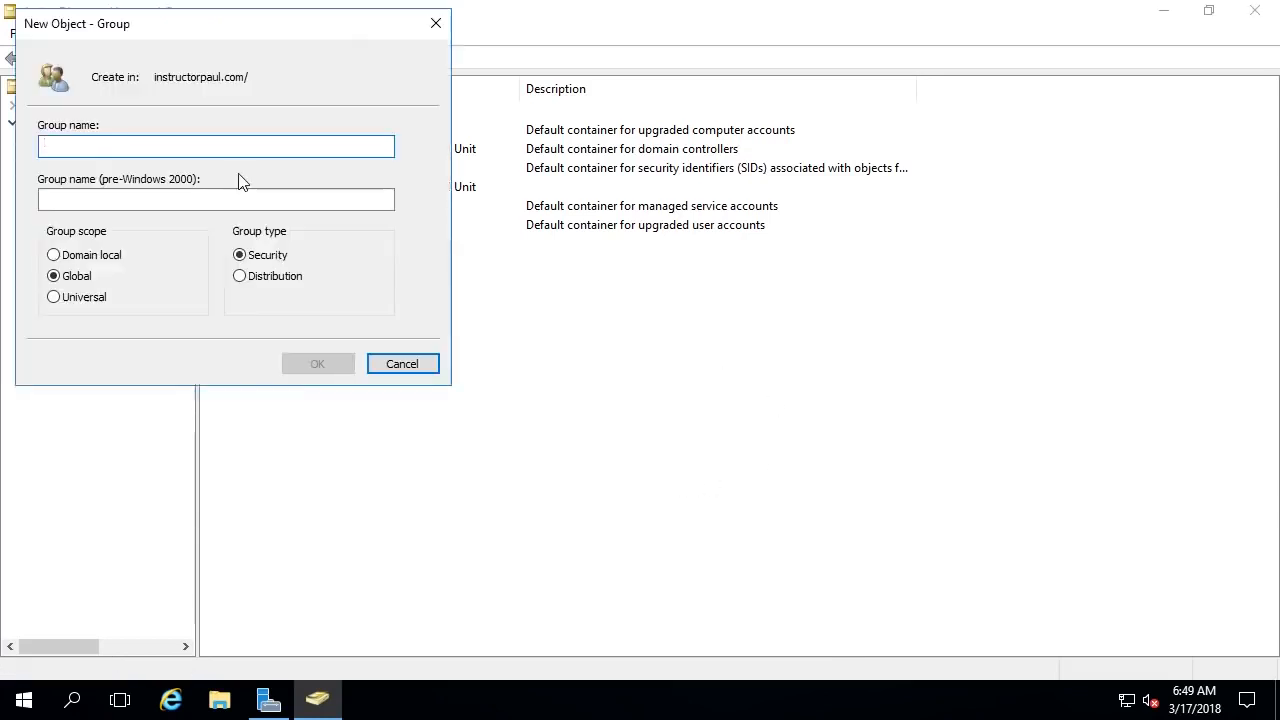
{"action": "type", "text": "Gru"}
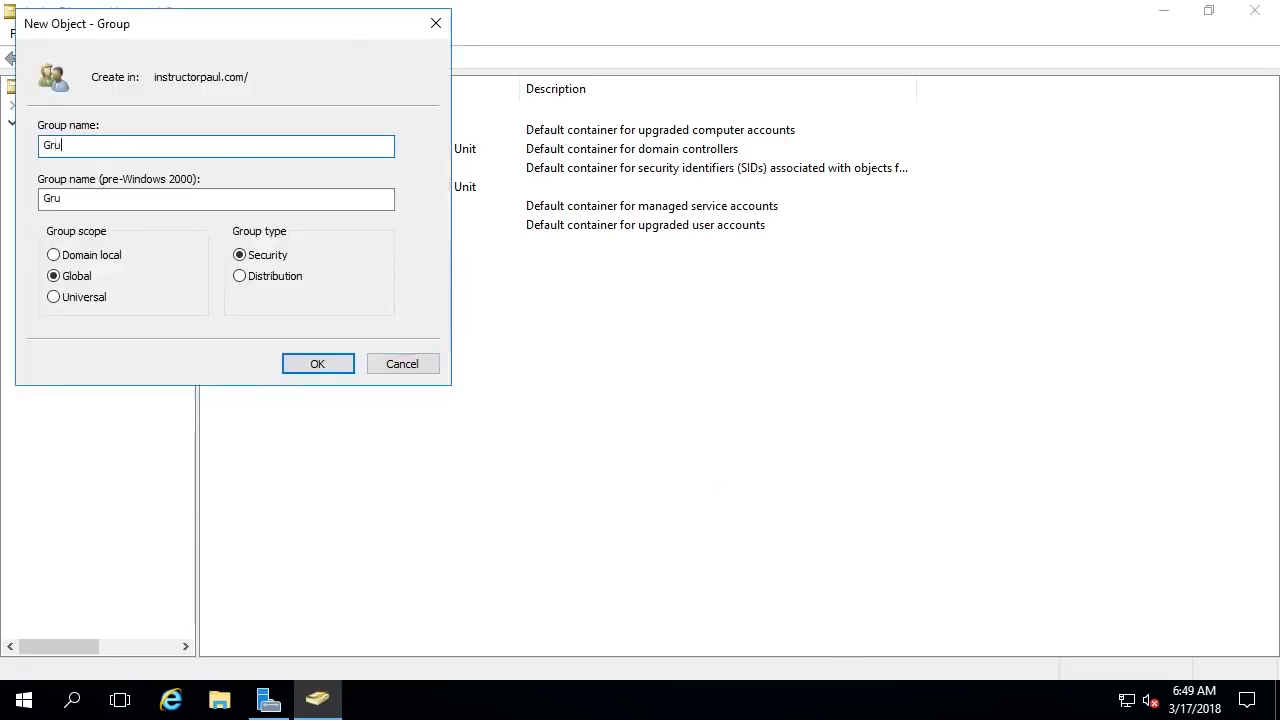
{"action": "key", "text": "BackSpace"}
{"action": "type", "text": "oup A"}
- Keep Global scope and Security type for Group A and create it
{"action": "left_click", "coordinate": [114, 259]}
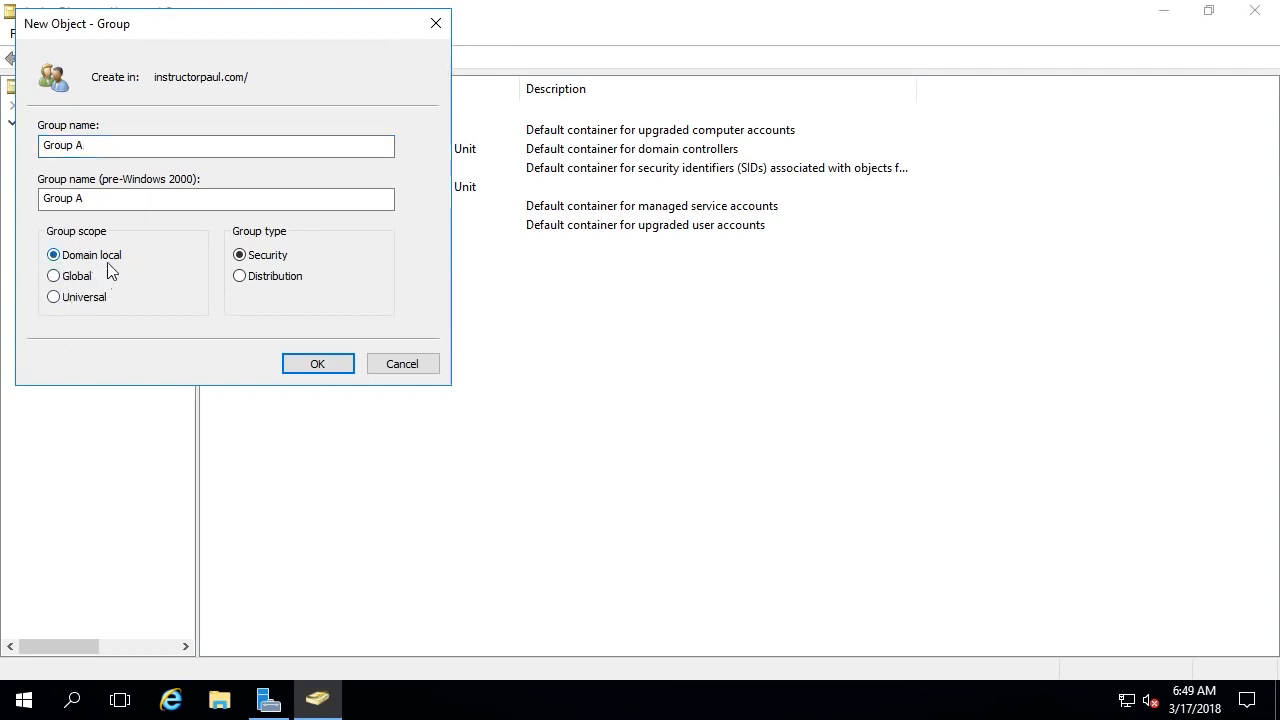
{"action": "left_click", "coordinate": [78, 277]}
{"action": "left_click", "coordinate": [81, 277]}
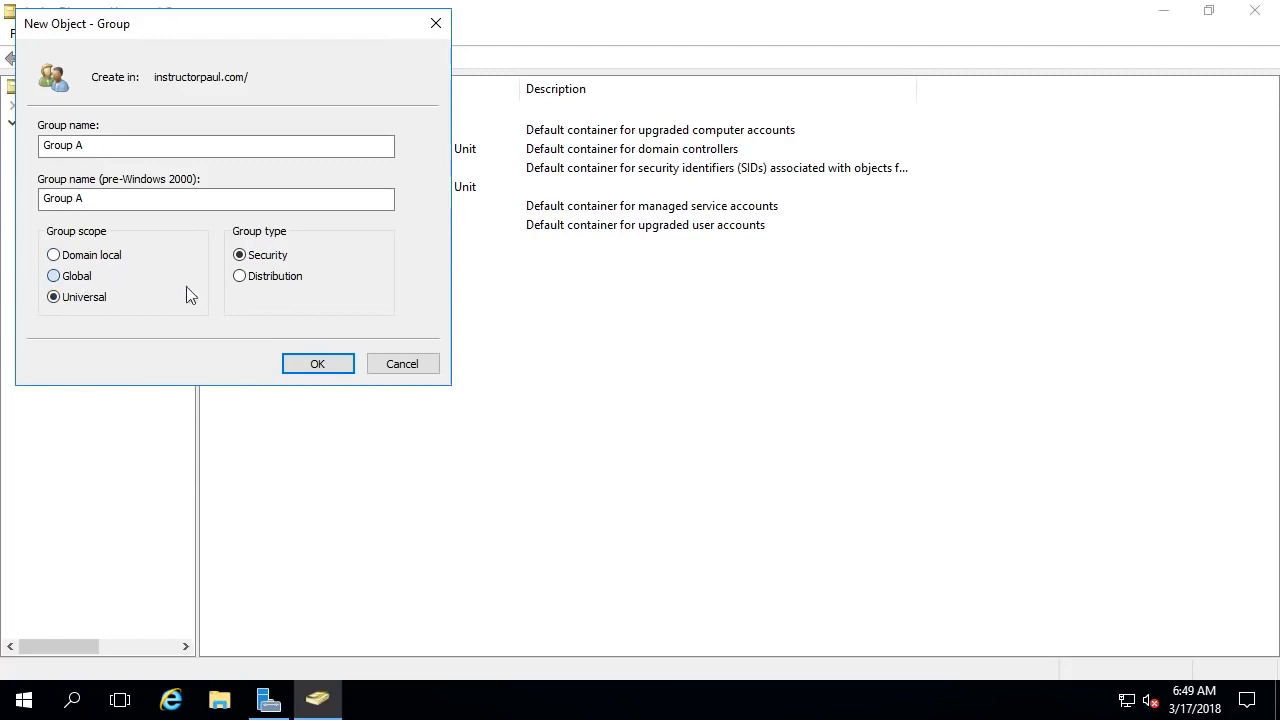
{"action": "left_click", "coordinate": [274, 276]}
{"action": "left_click", "coordinate": [278, 258]}
{"action": "left_click", "coordinate": [278, 285]}
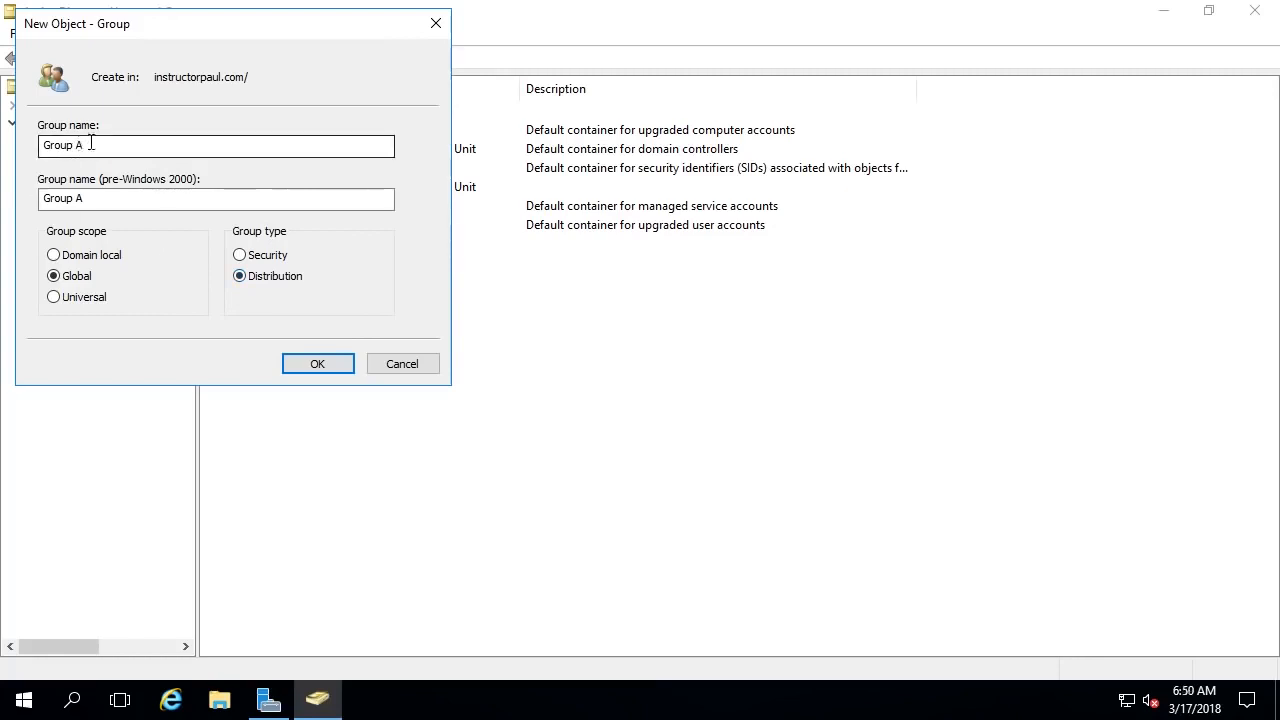
{"action": "left_click", "coordinate": [274, 262]}
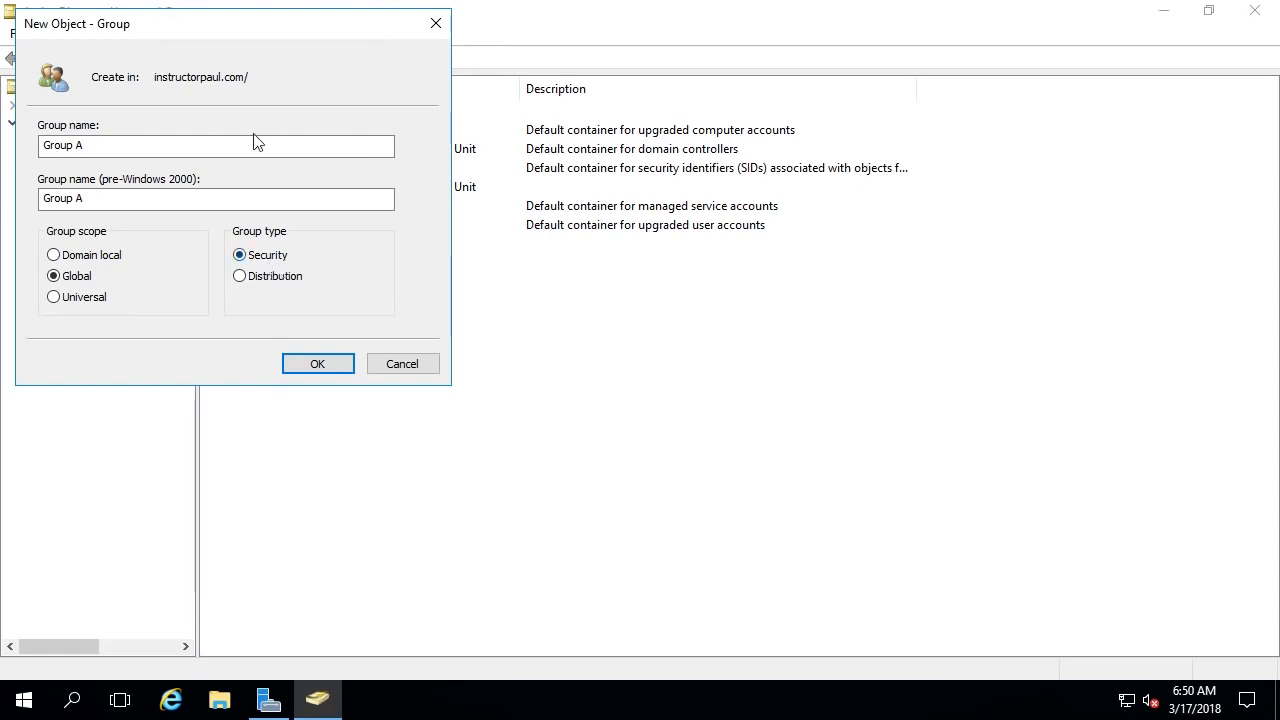
{"action": "left_click", "coordinate": [313, 364]}
{"action": "left_click", "coordinate": [451, 314]}
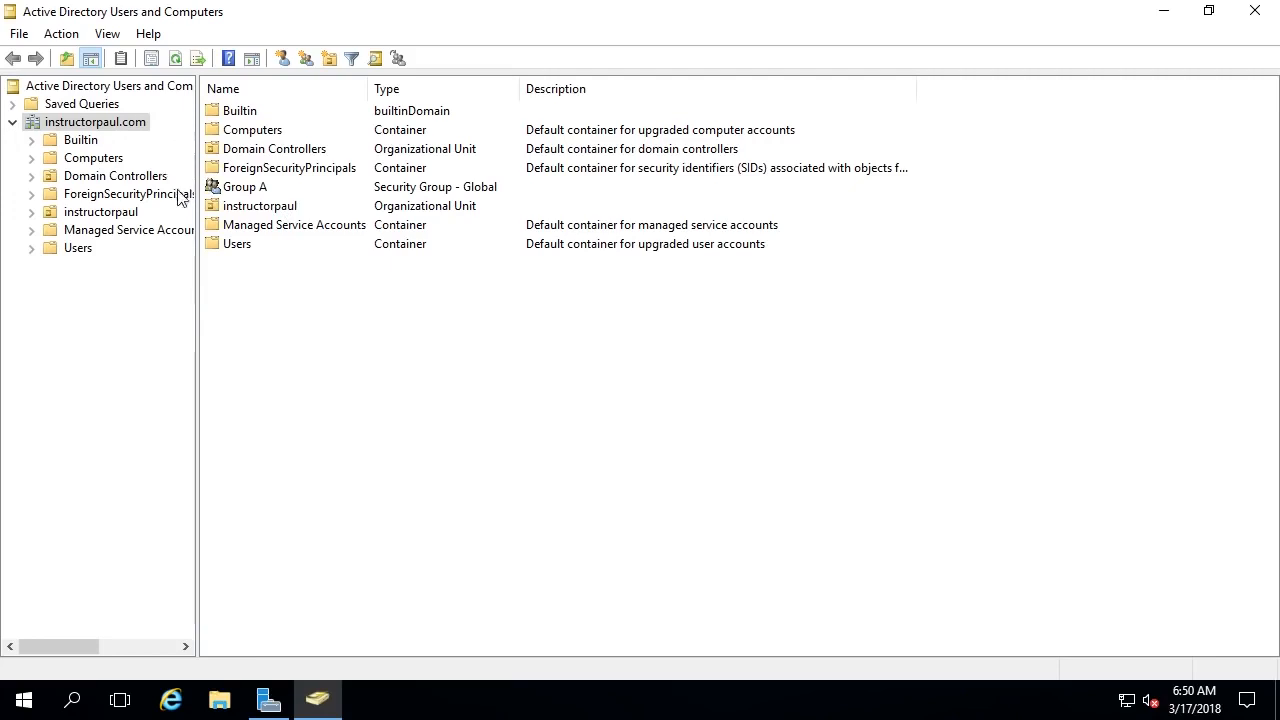
- Expand instructorpaul and try moving Group A there, abandoning the drag and Move attempts
{"action": "left_click", "coordinate": [31, 212]}
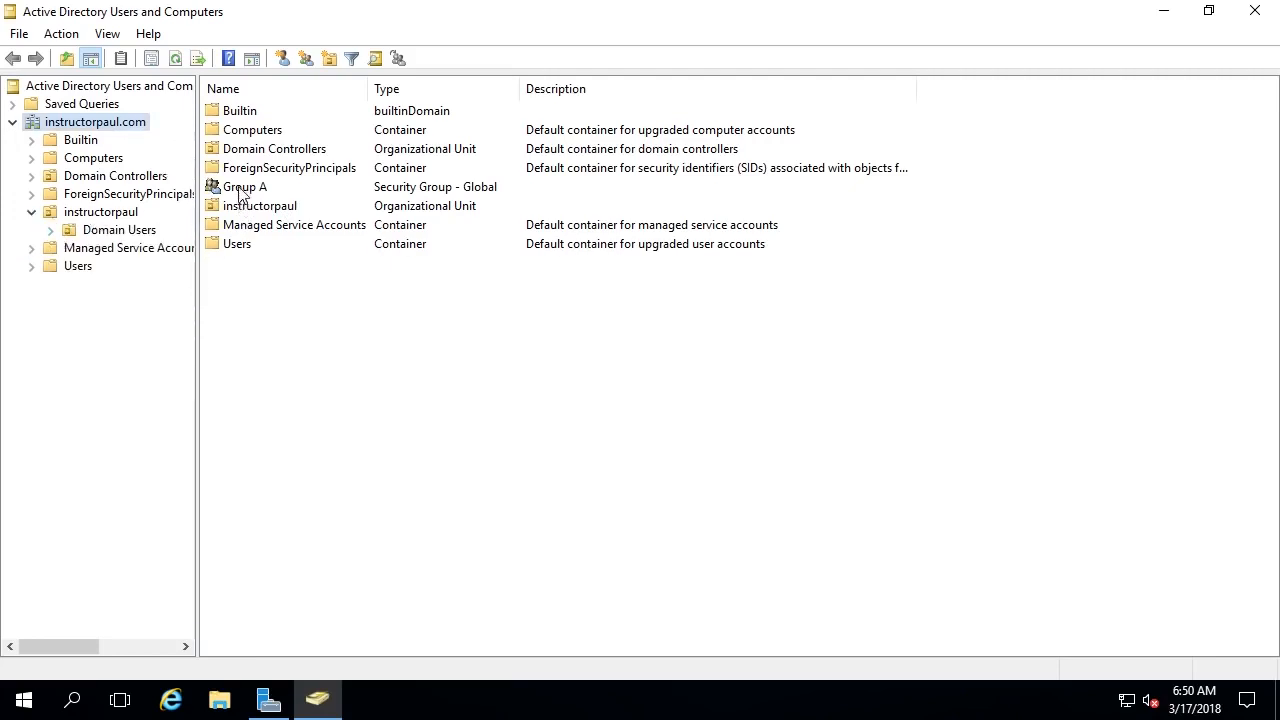
{"action": "left_click_drag", "start_coordinate": [240, 193], "coordinate": [112, 222]}
{"action": "left_click", "coordinate": [864, 268]}
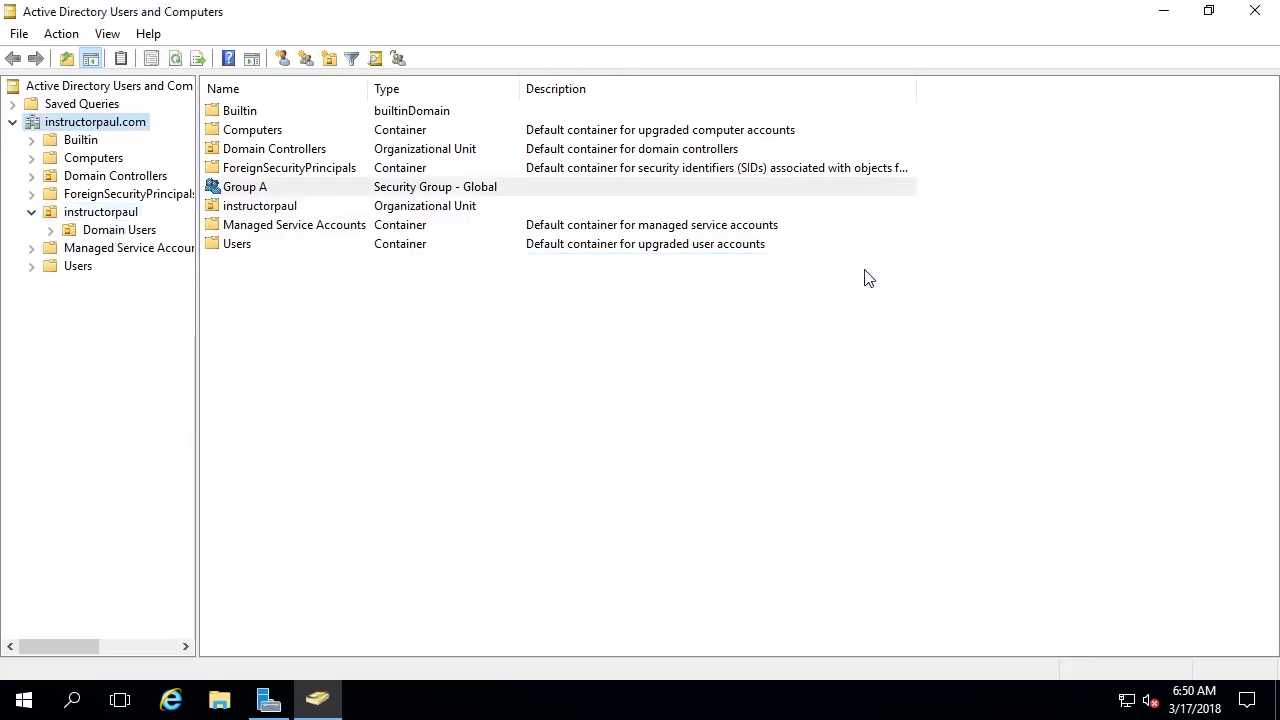
{"action": "mouse_move", "coordinate": [262, 195]}
{"action": "left_mouse_down"}
{"action": "mouse_move", "coordinate": [103, 226]}
{"action": "mouse_move", "coordinate": [249, 191]}
{"action": "left_mouse_up"}
{"action": "right_click", "coordinate": [248, 192]}
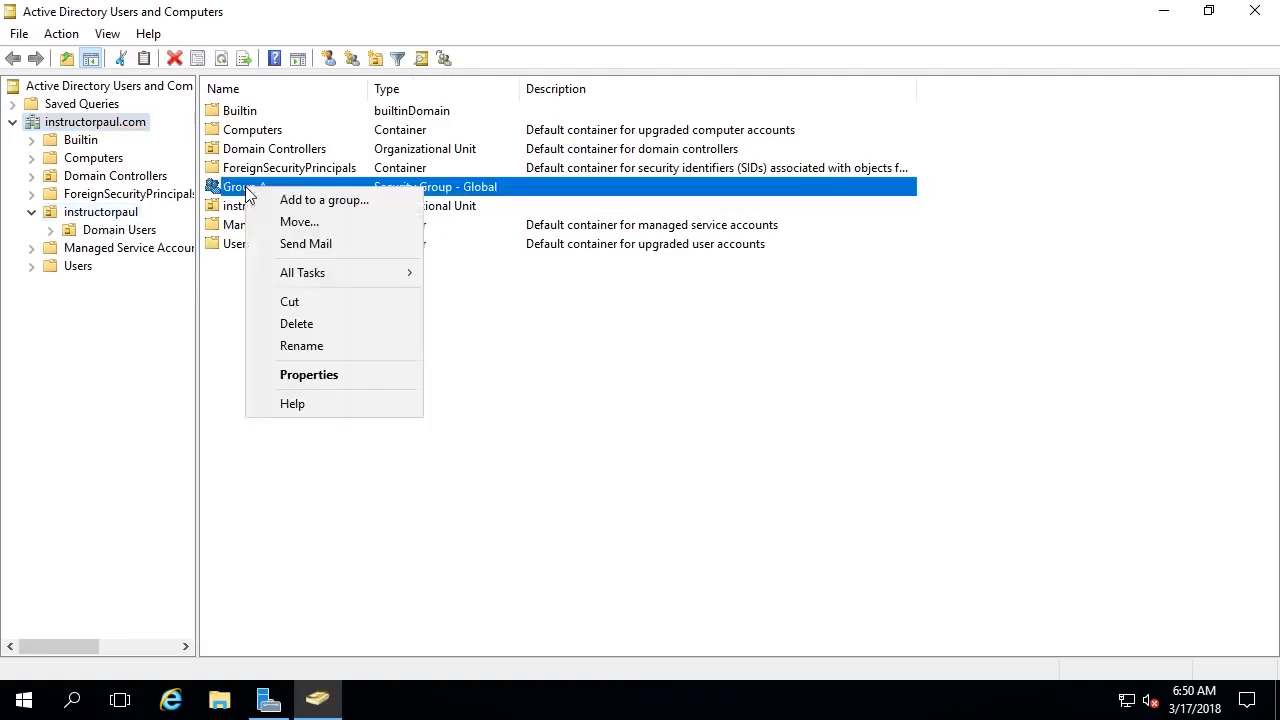
{"action": "left_click", "coordinate": [297, 222]}
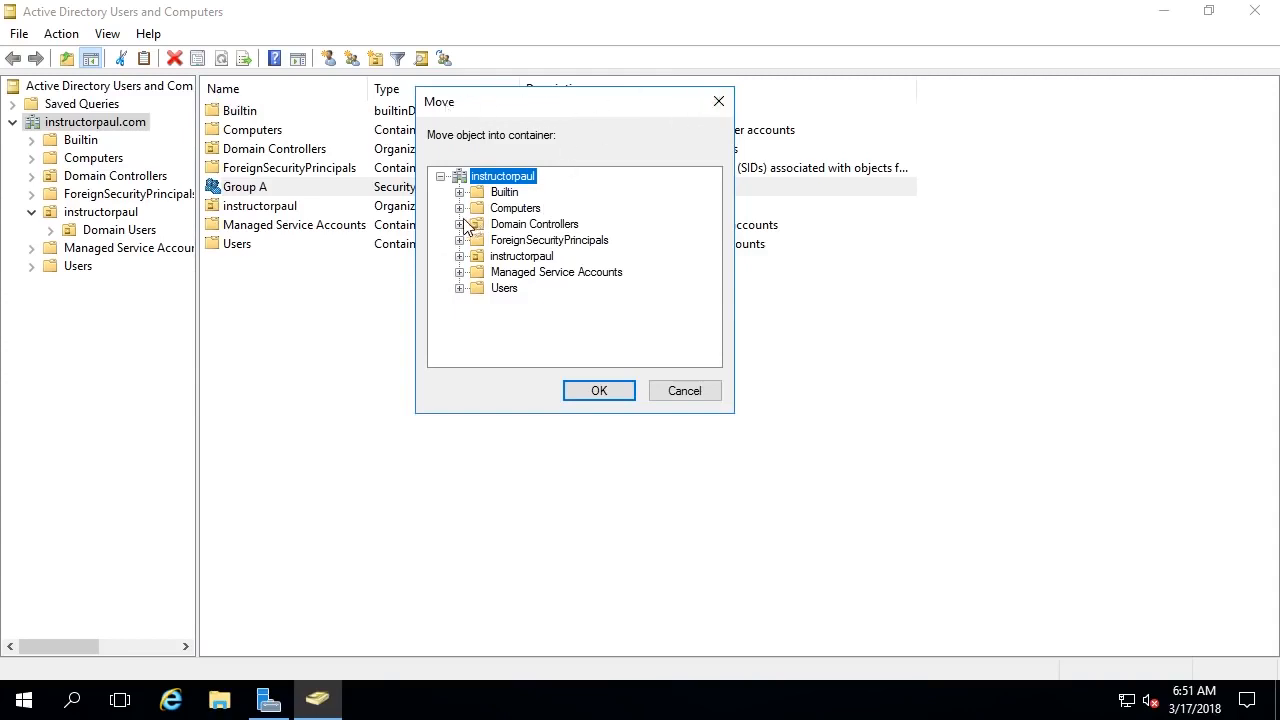
{"action": "left_click", "coordinate": [459, 257]}
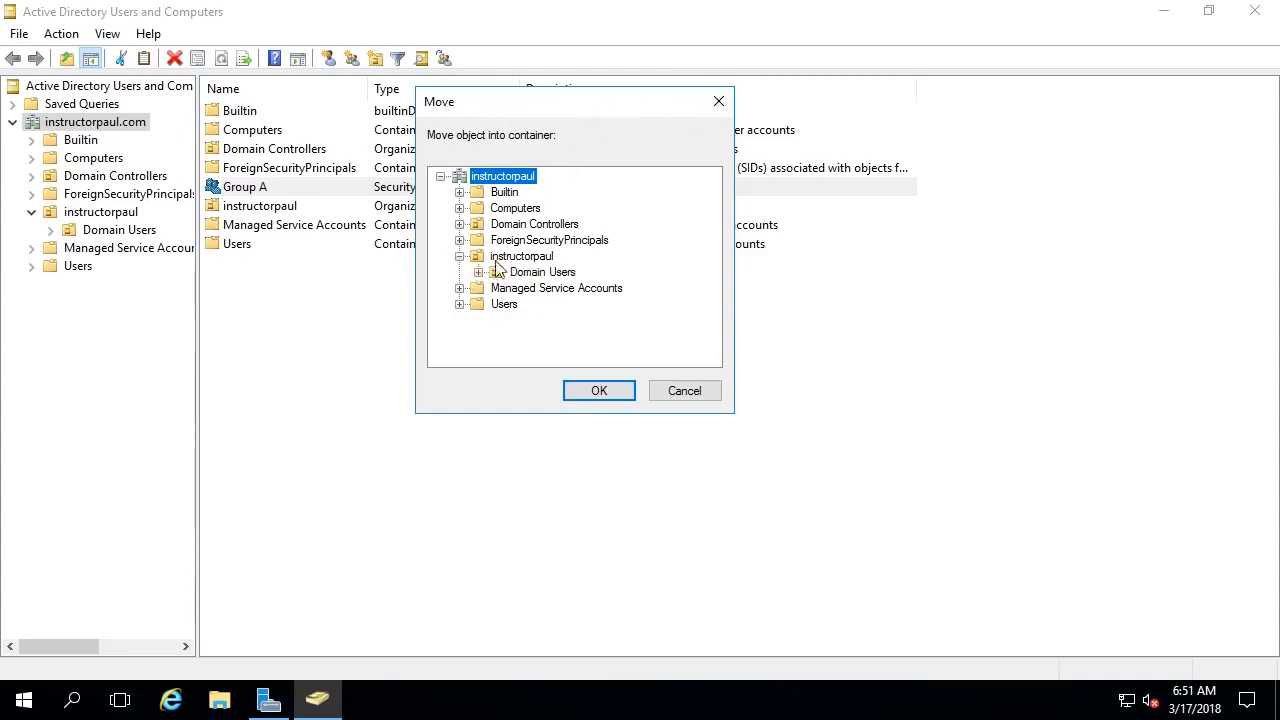
{"action": "left_click", "coordinate": [505, 258]}
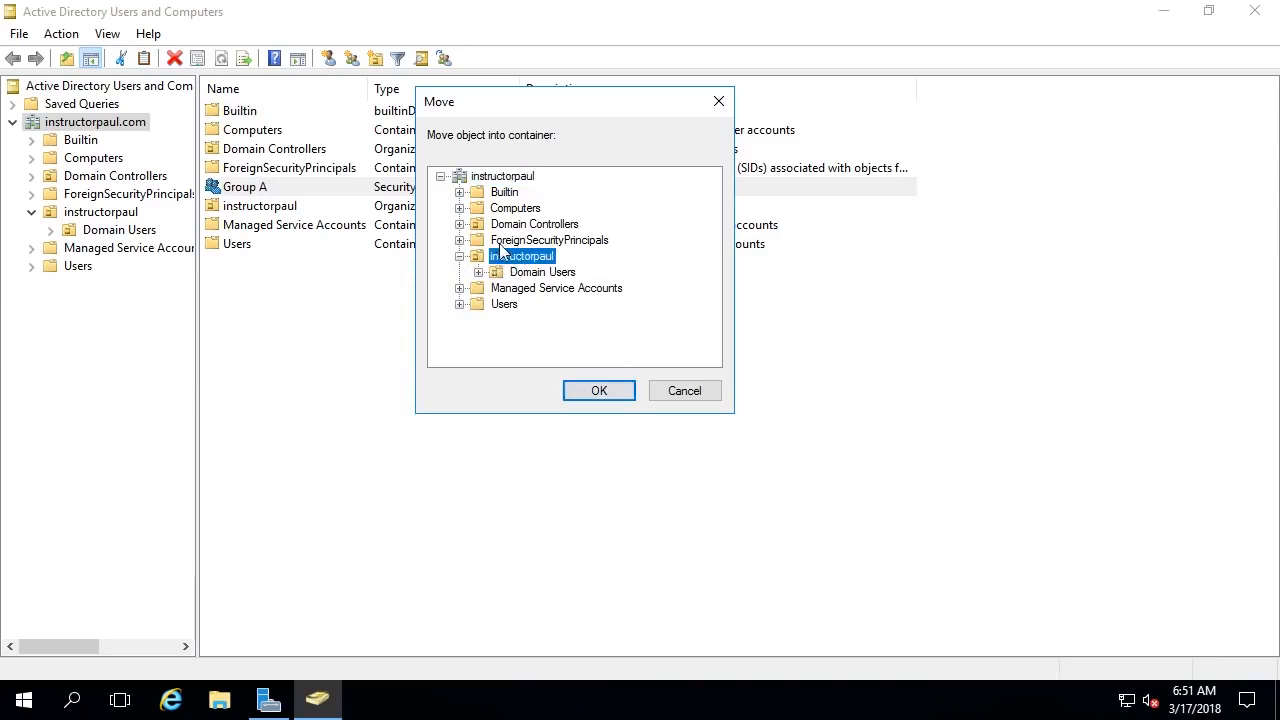
{"action": "left_click", "coordinate": [677, 391]}
- Move Group A into the instructorpaul OU and view that unit's contents
{"action": "left_click_drag", "start_coordinate": [281, 189], "coordinate": [312, 288]}
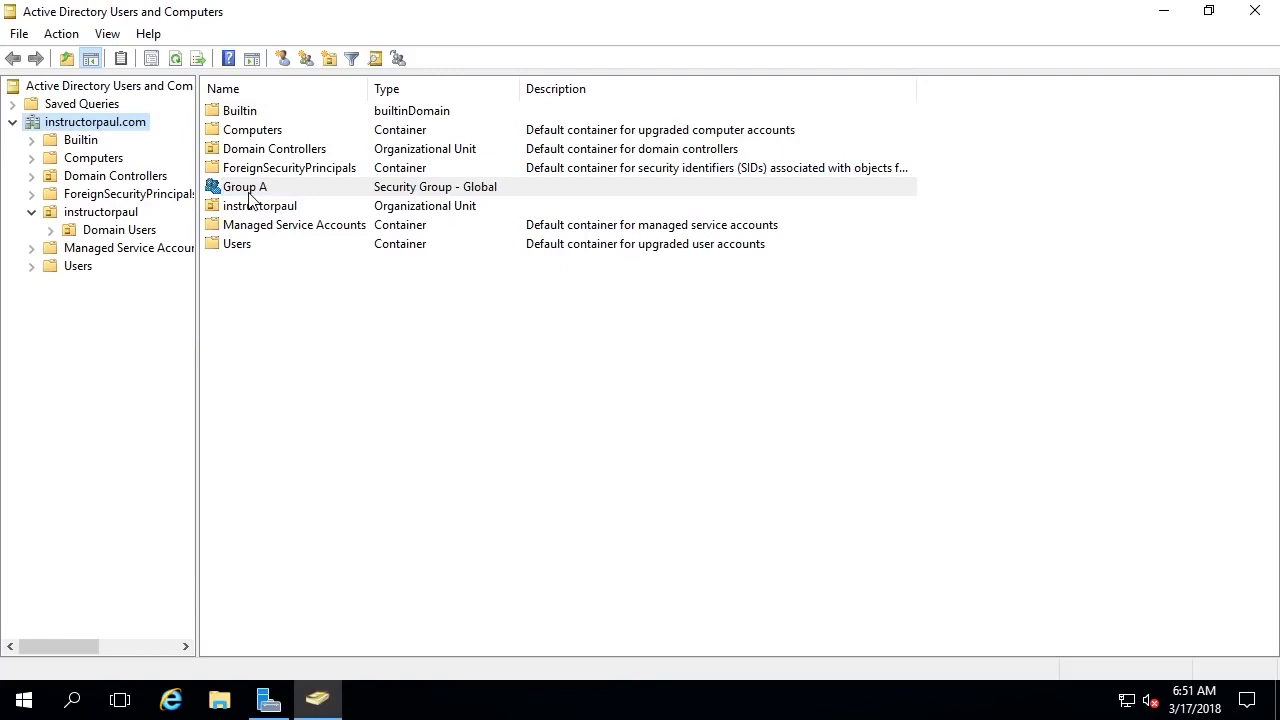
{"action": "right_click", "coordinate": [265, 190]}
{"action": "left_click", "coordinate": [341, 228]}
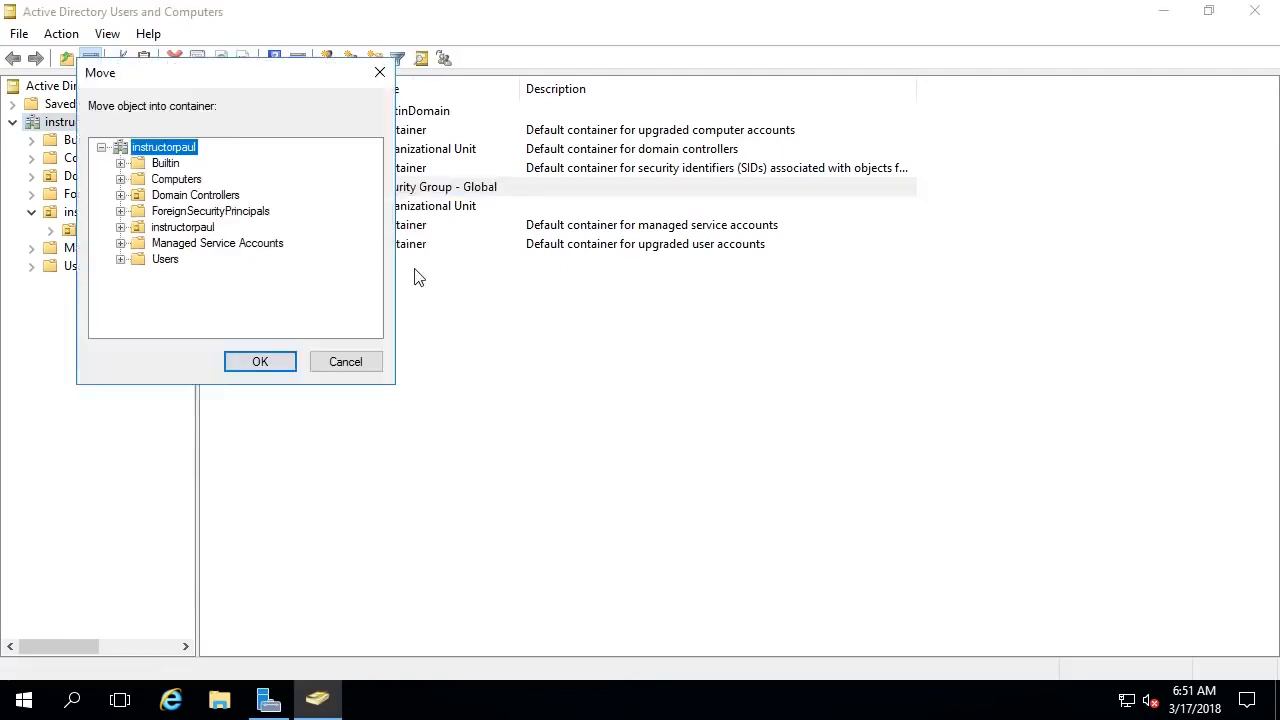
{"action": "left_click", "coordinate": [120, 227]}
{"action": "left_click", "coordinate": [182, 227]}
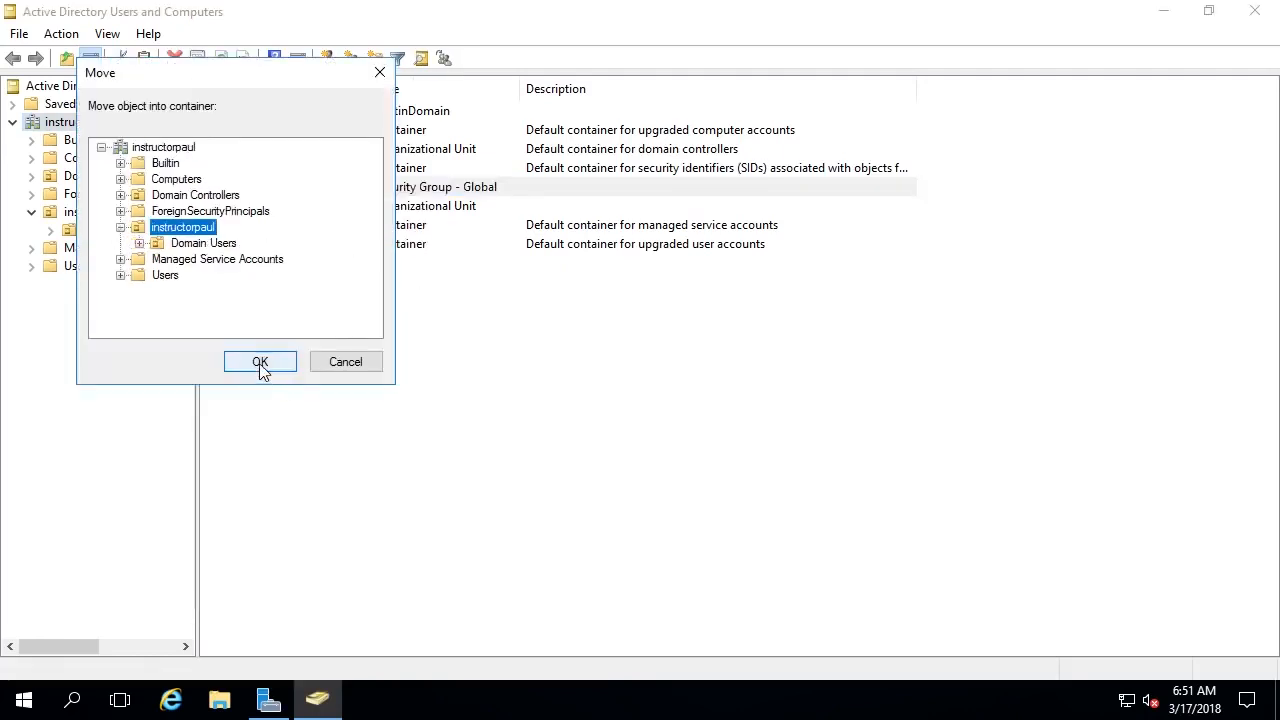
{"action": "left_click", "coordinate": [260, 362]}
{"action": "left_click", "coordinate": [92, 213]}
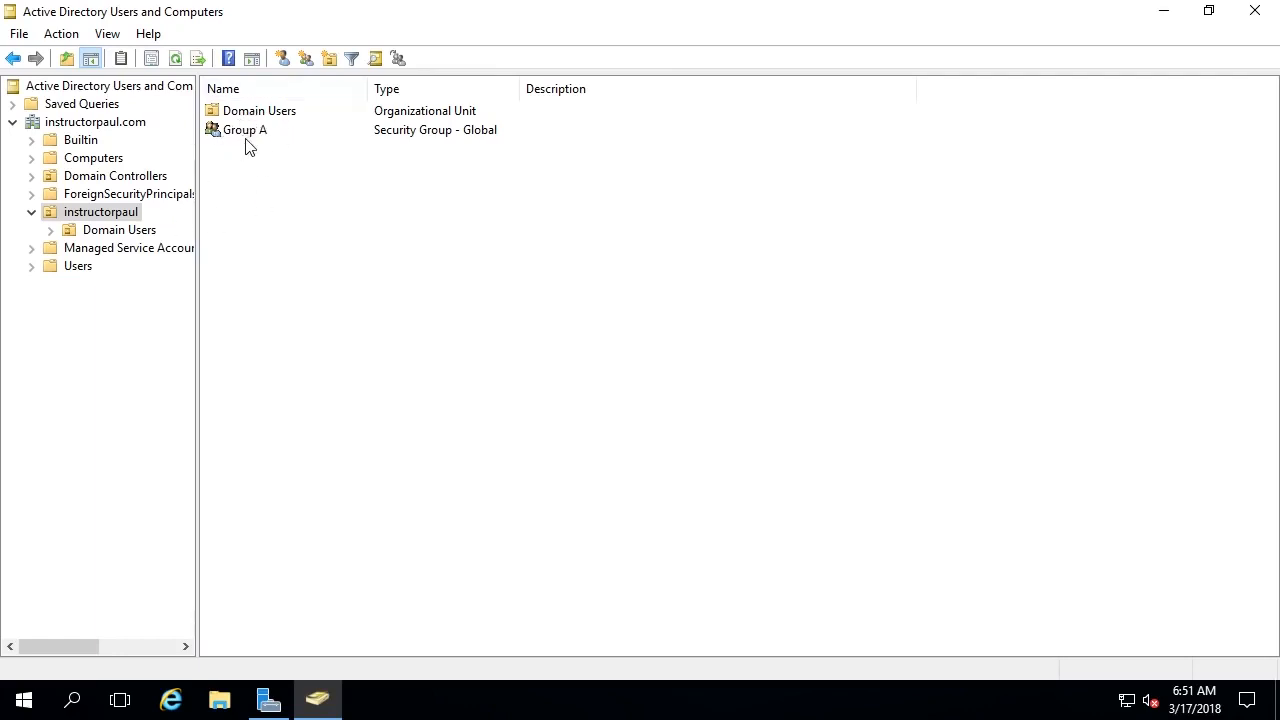
- Add an organizational unit named 'Domain Groups' under the instructorpaul OU
{"action": "right_click", "coordinate": [127, 214]}
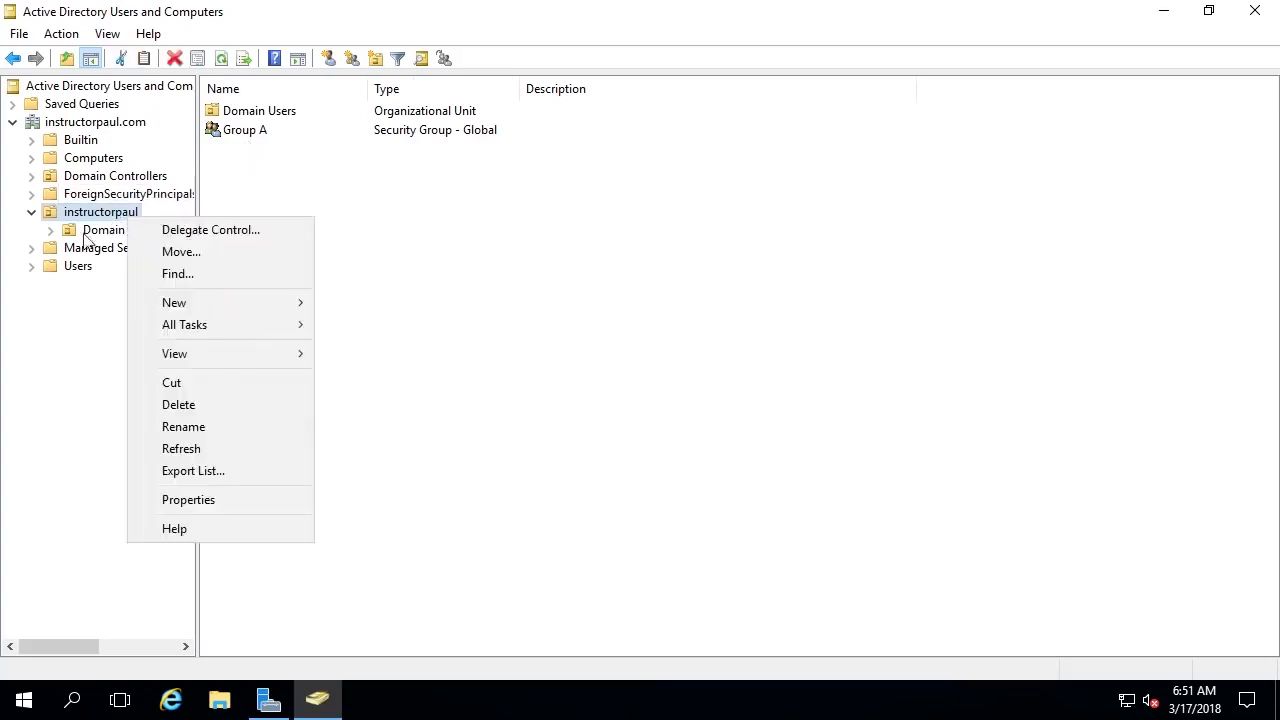
{"action": "mouse_move", "coordinate": [223, 309]}
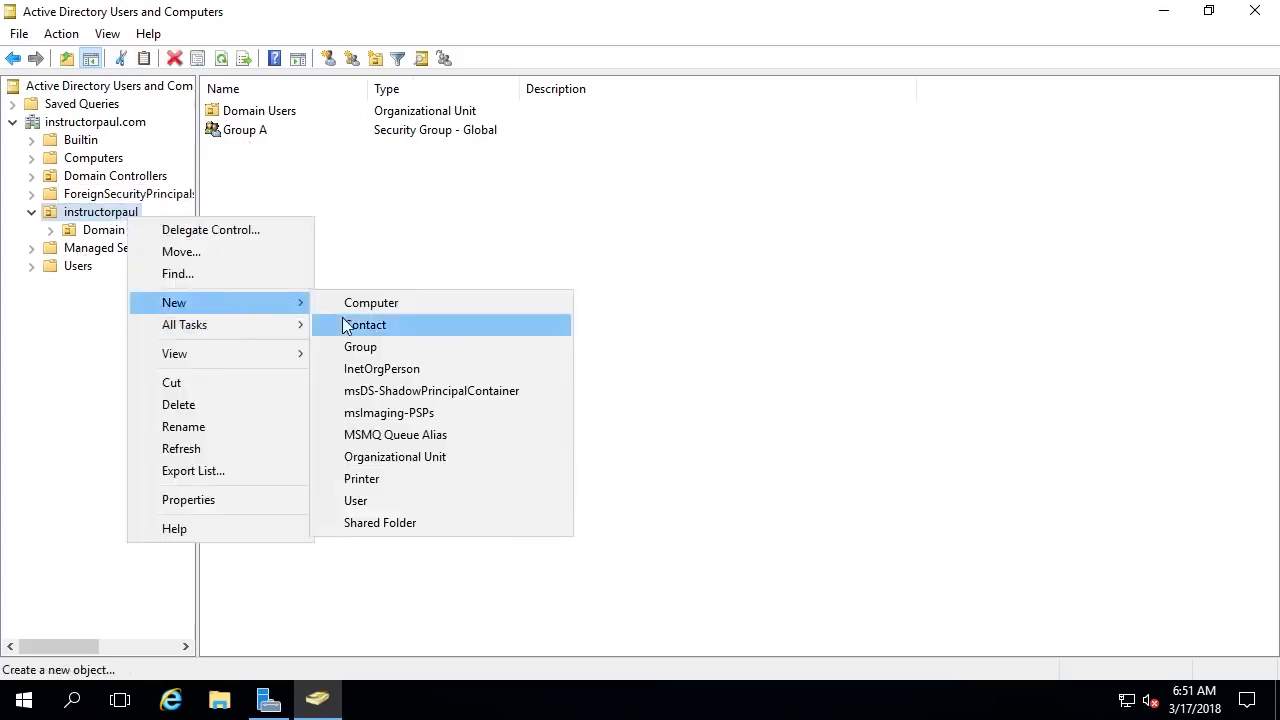
{"action": "left_click", "coordinate": [465, 455]}
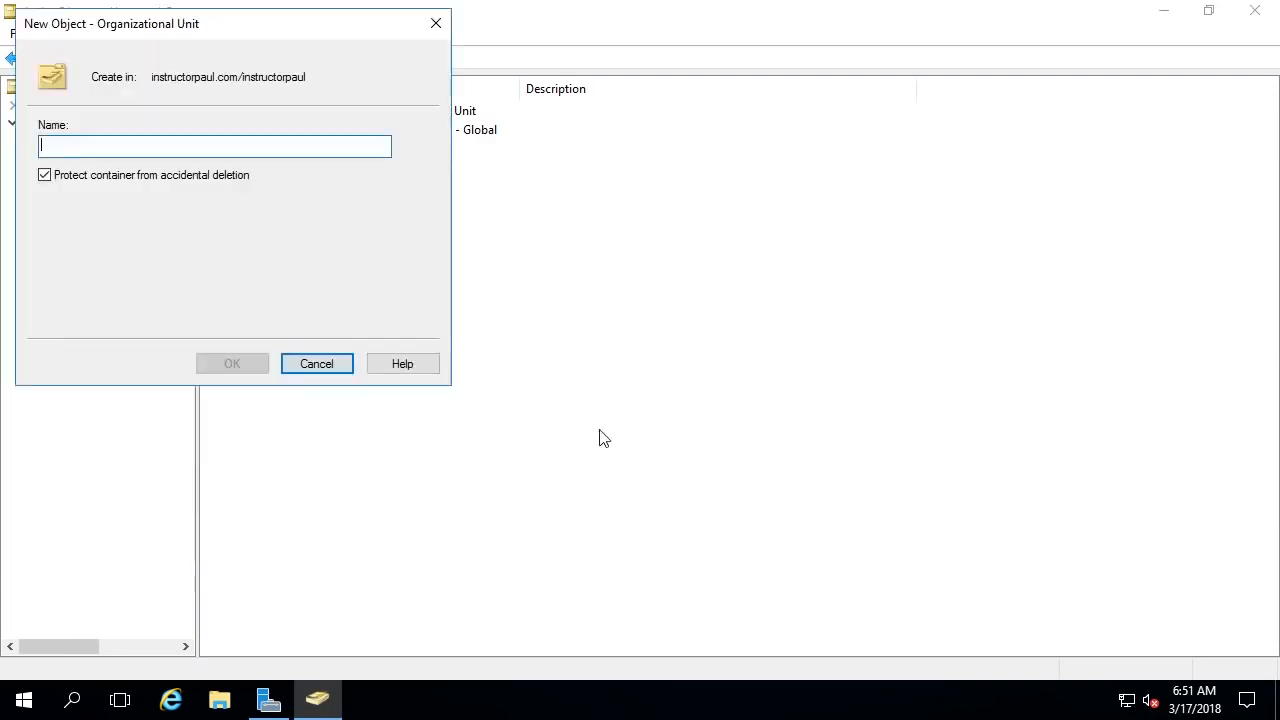
{"action": "type", "text": "Gro"}
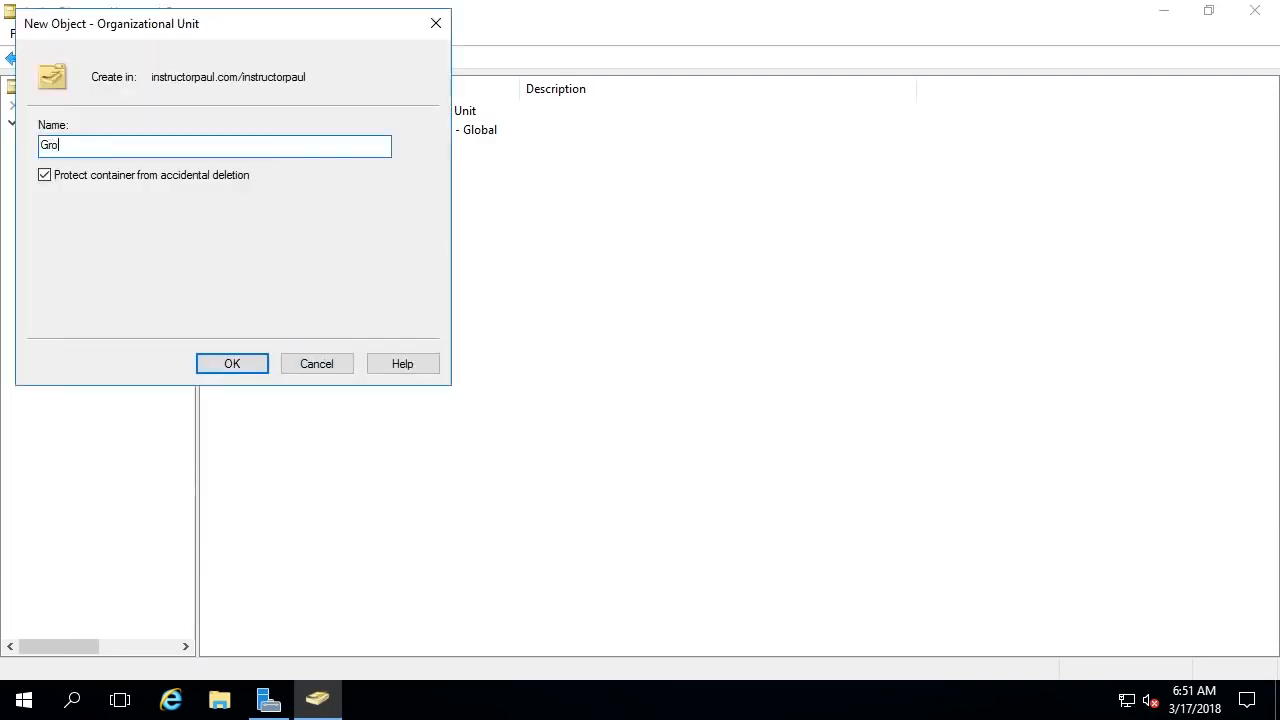
{"action": "type", "text": "ups"}
{"action": "key", "text": "Home"}
{"action": "type", "text": "Domain"}
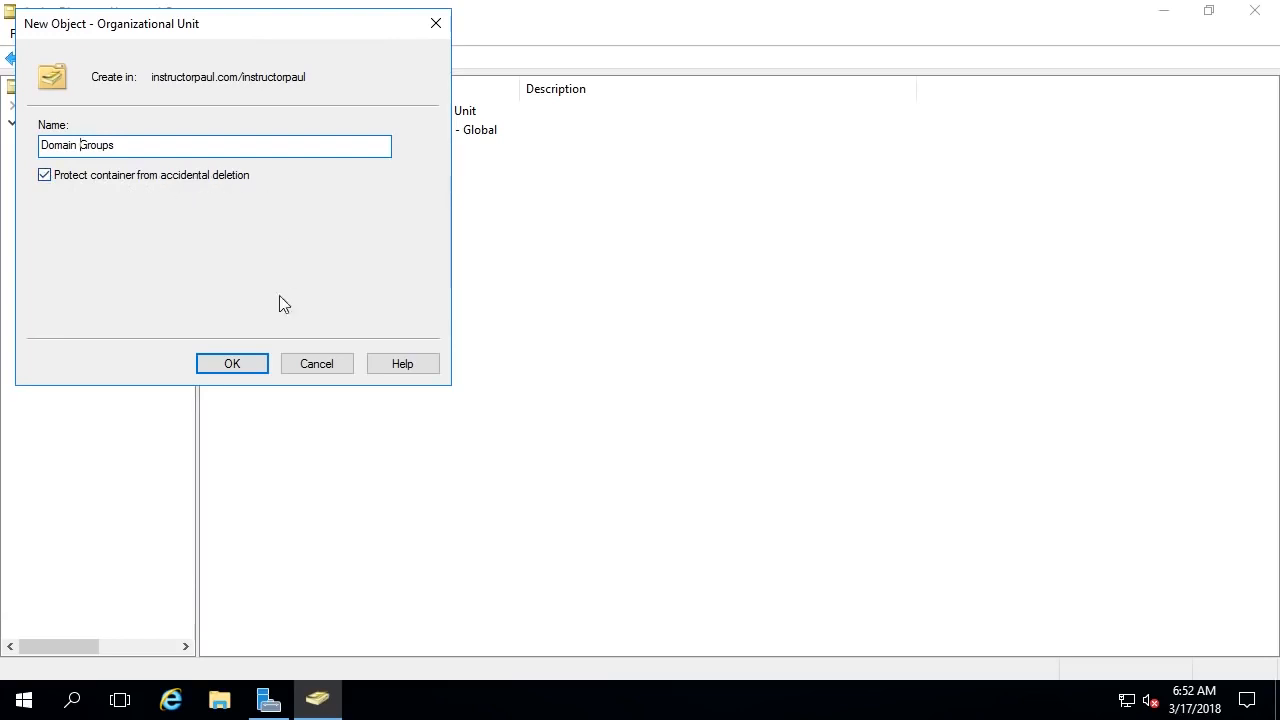
{"action": "left_click", "coordinate": [233, 364]}
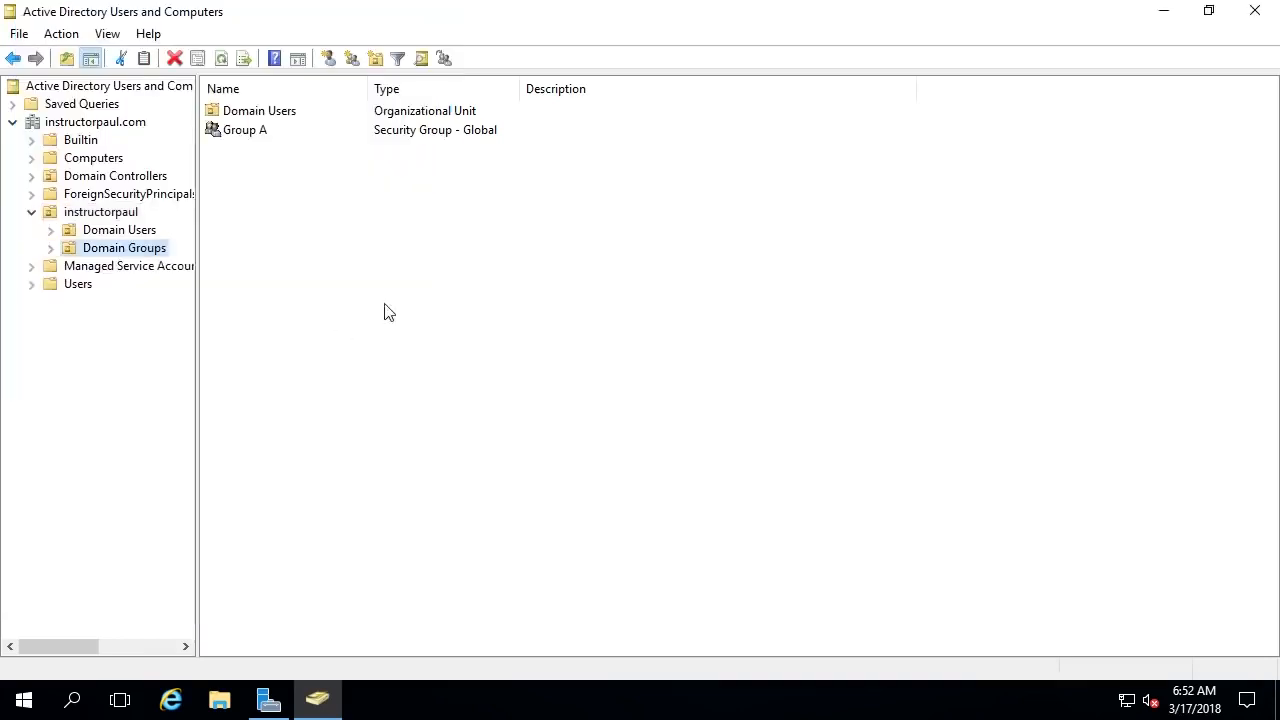
- Move Group A from instructorpaul into the Domain Groups OU, then open that OU to see it
{"action": "left_click", "coordinate": [131, 214]}
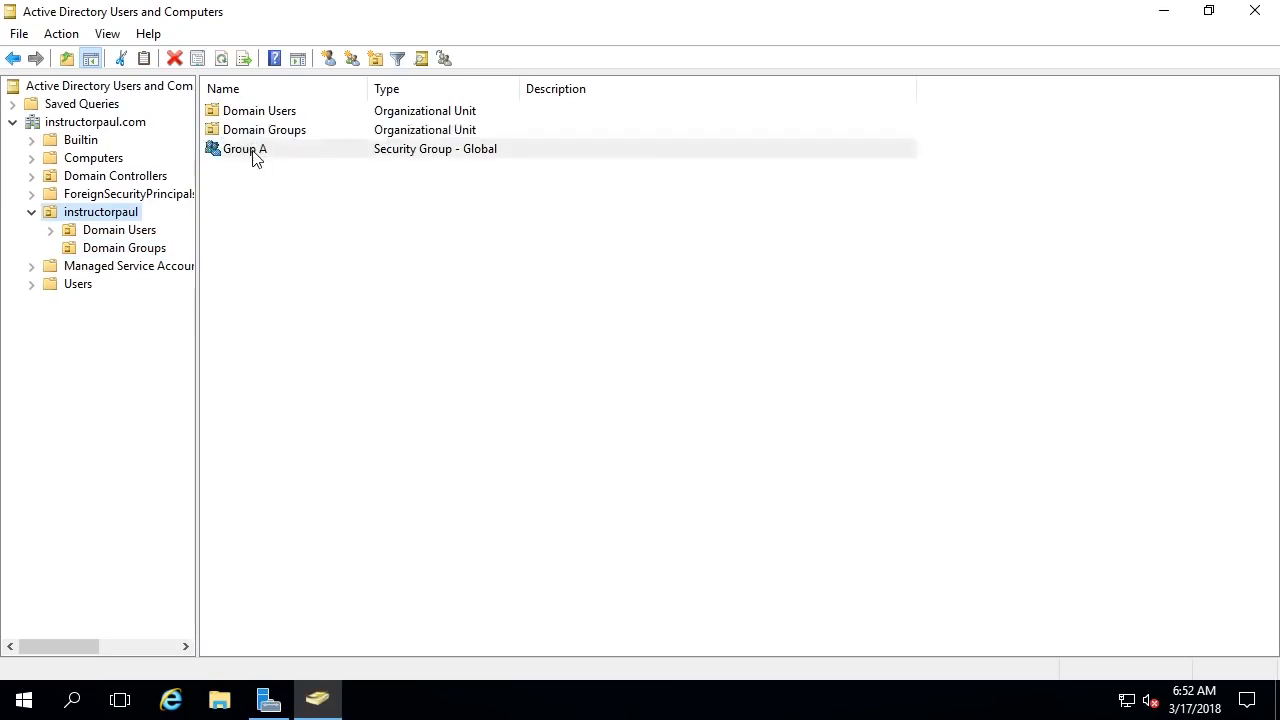
{"action": "right_click", "coordinate": [253, 154]}
{"action": "left_click", "coordinate": [285, 186]}
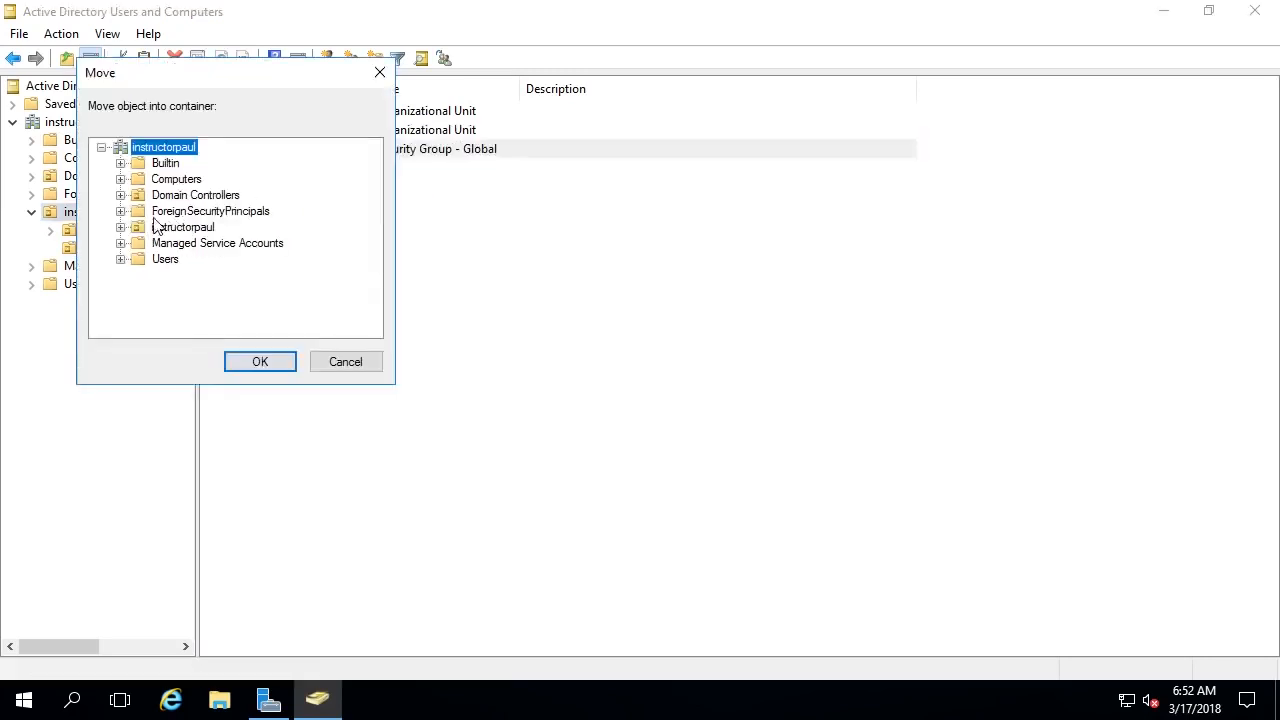
{"action": "left_click", "coordinate": [120, 227]}
{"action": "left_click", "coordinate": [186, 245]}
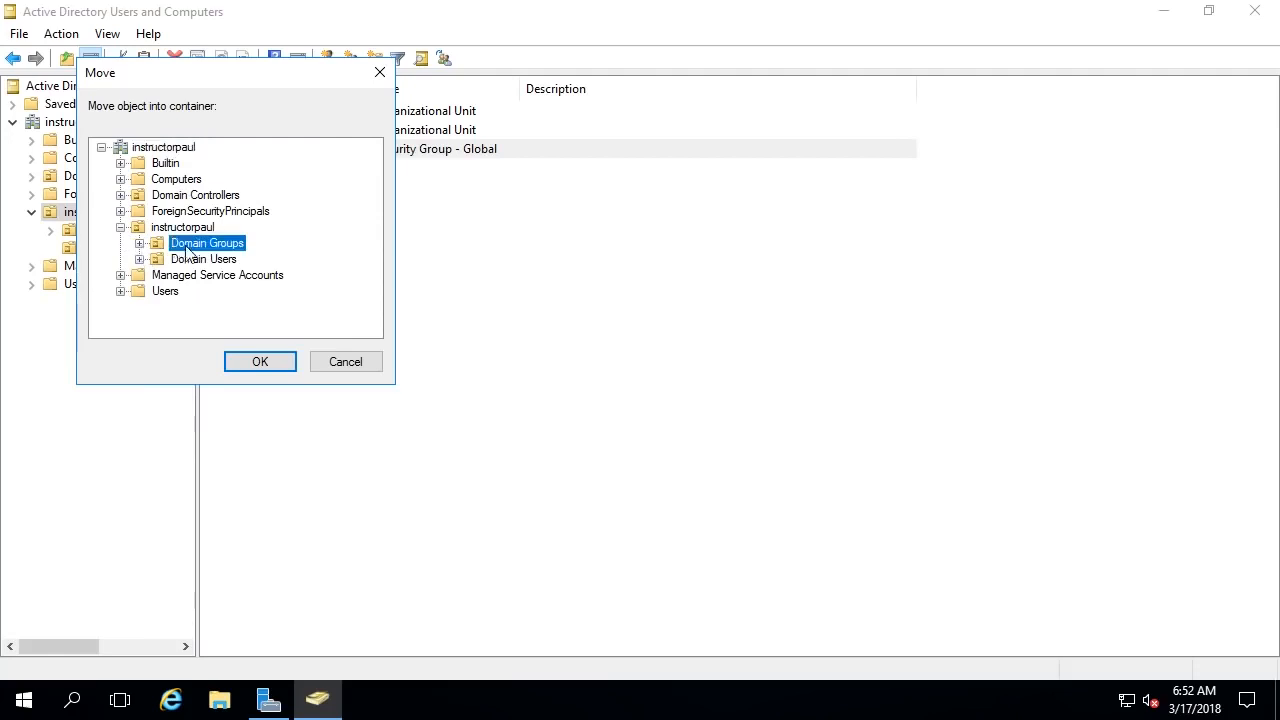
{"action": "left_click", "coordinate": [260, 362]}
{"action": "double_click", "coordinate": [280, 115]}
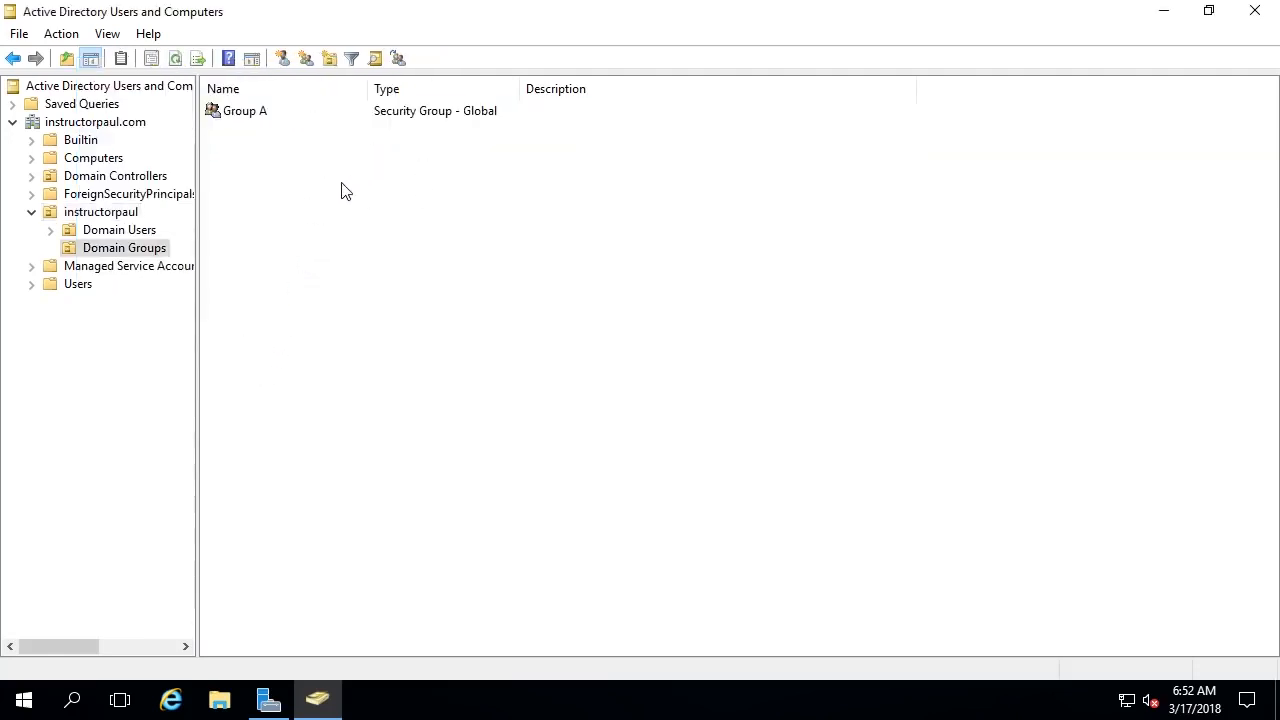
- Open Group A's properties and review its Members and Member Of tabs
{"action": "right_click", "coordinate": [253, 112]}
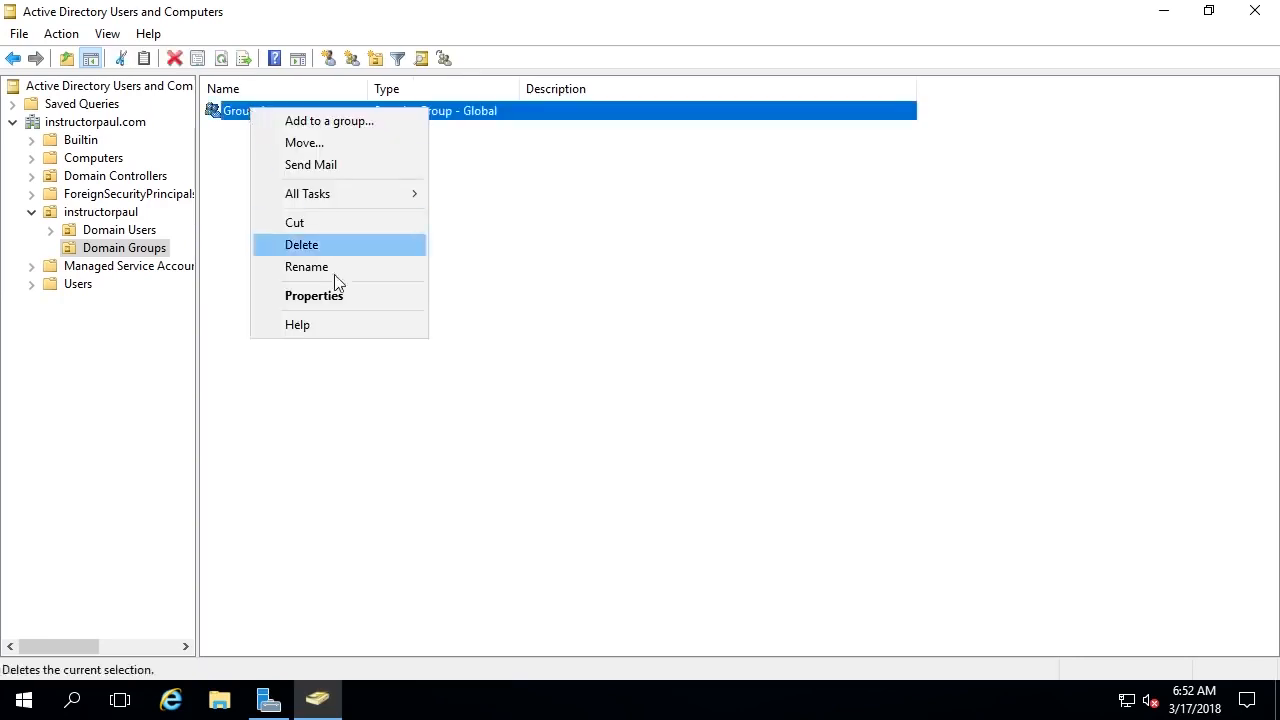
{"action": "double_click", "coordinate": [486, 110]}
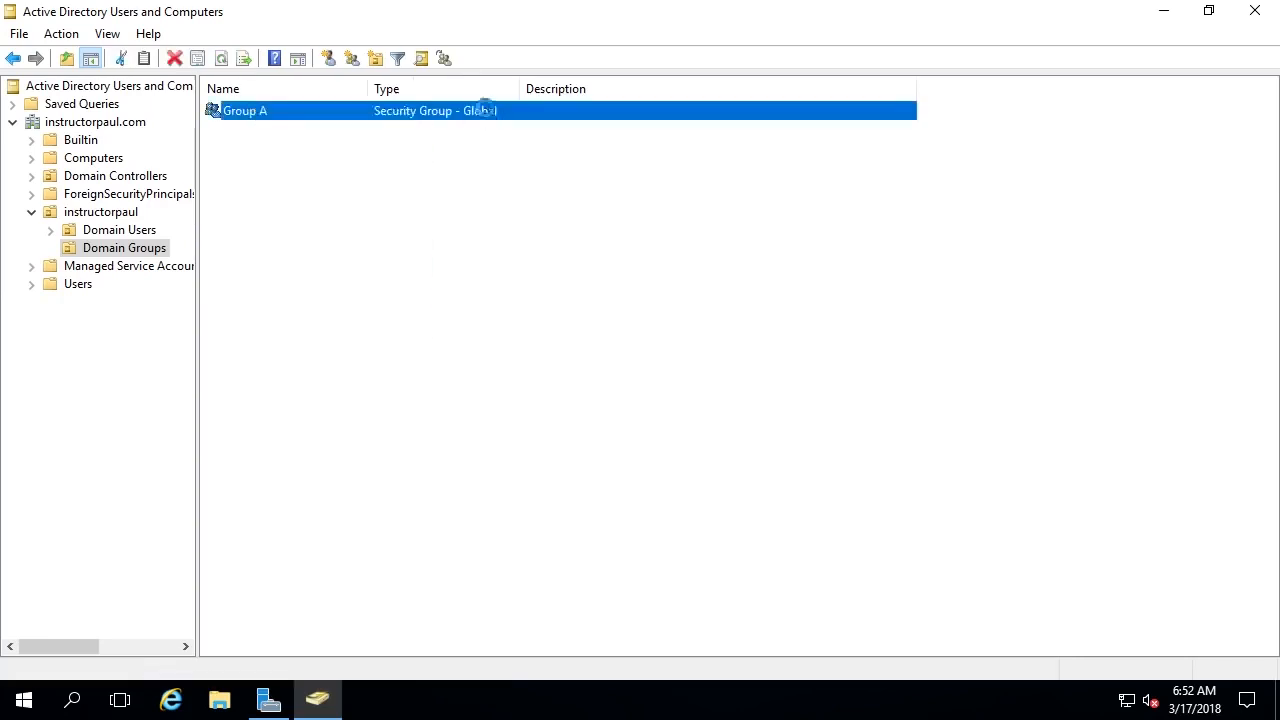
{"action": "left_click", "coordinate": [519, 158]}
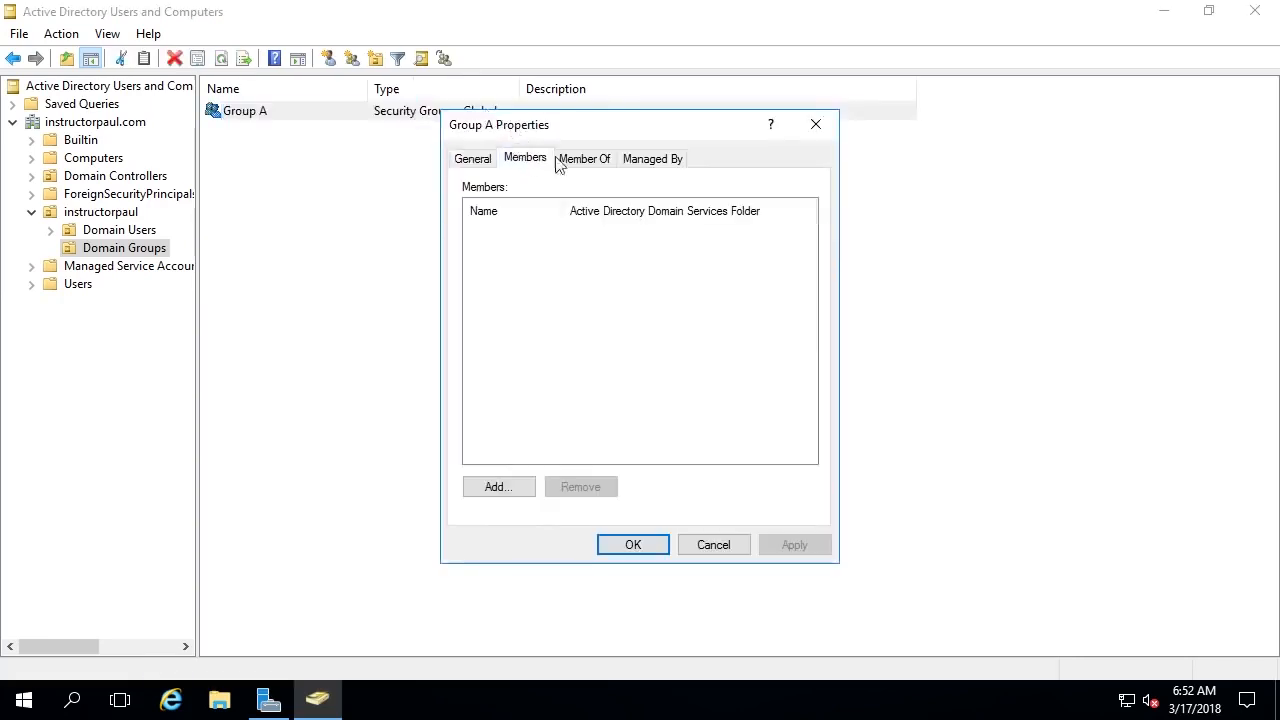
{"action": "left_click", "coordinate": [585, 160]}
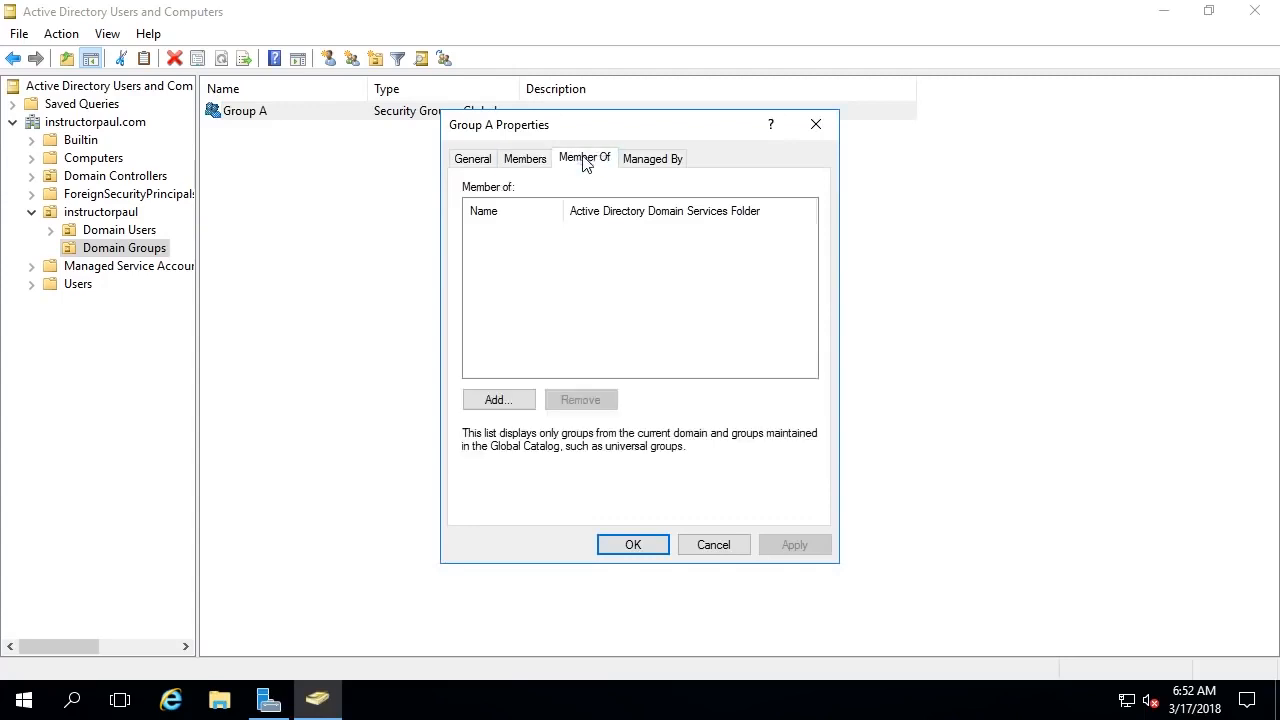
{"action": "left_click", "coordinate": [527, 160]}
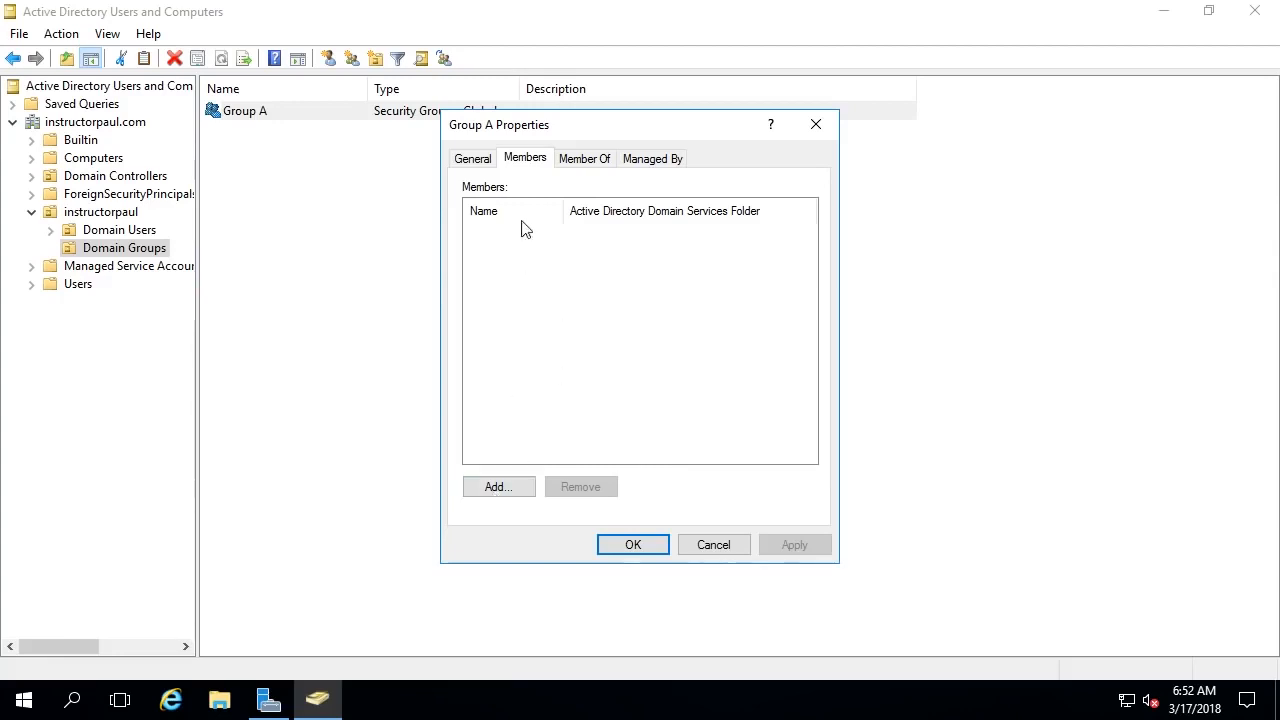
- Add the named user account as a Group A member, save, then show Domain Users
{"action": "left_click", "coordinate": [508, 499]}
{"action": "type", "text": "p"}
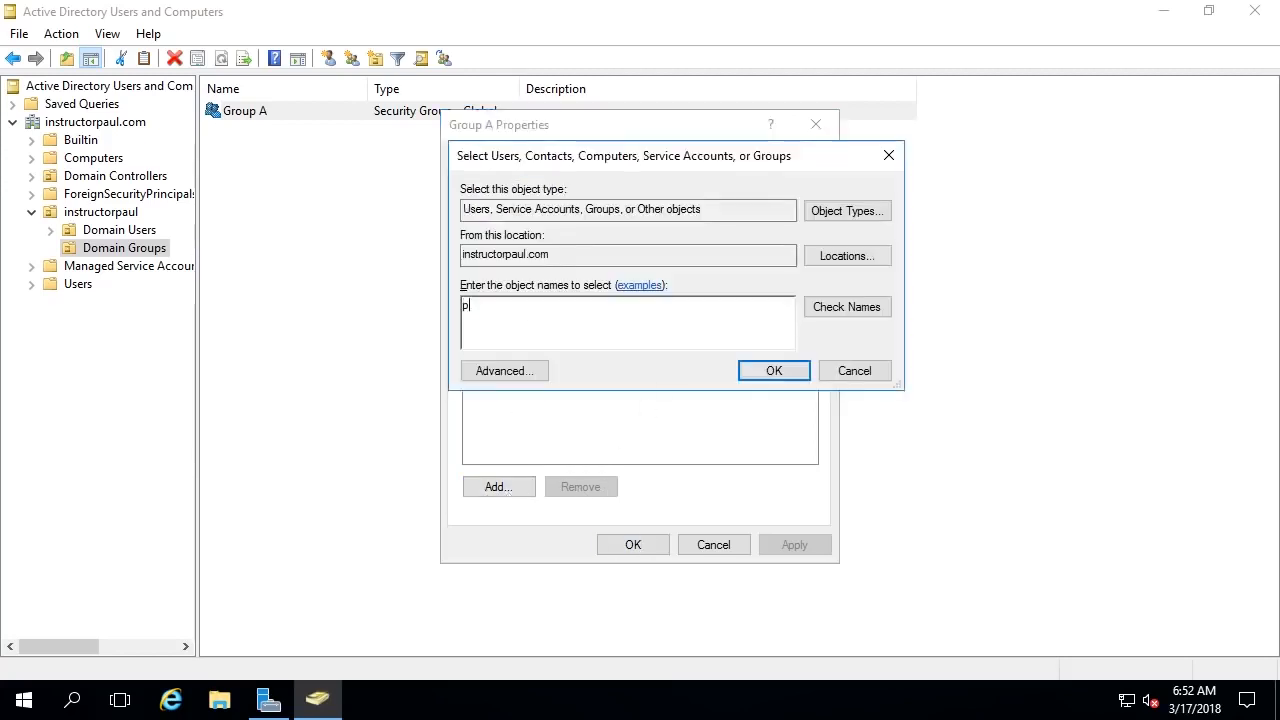
{"action": "type", "text": "aul hill"}
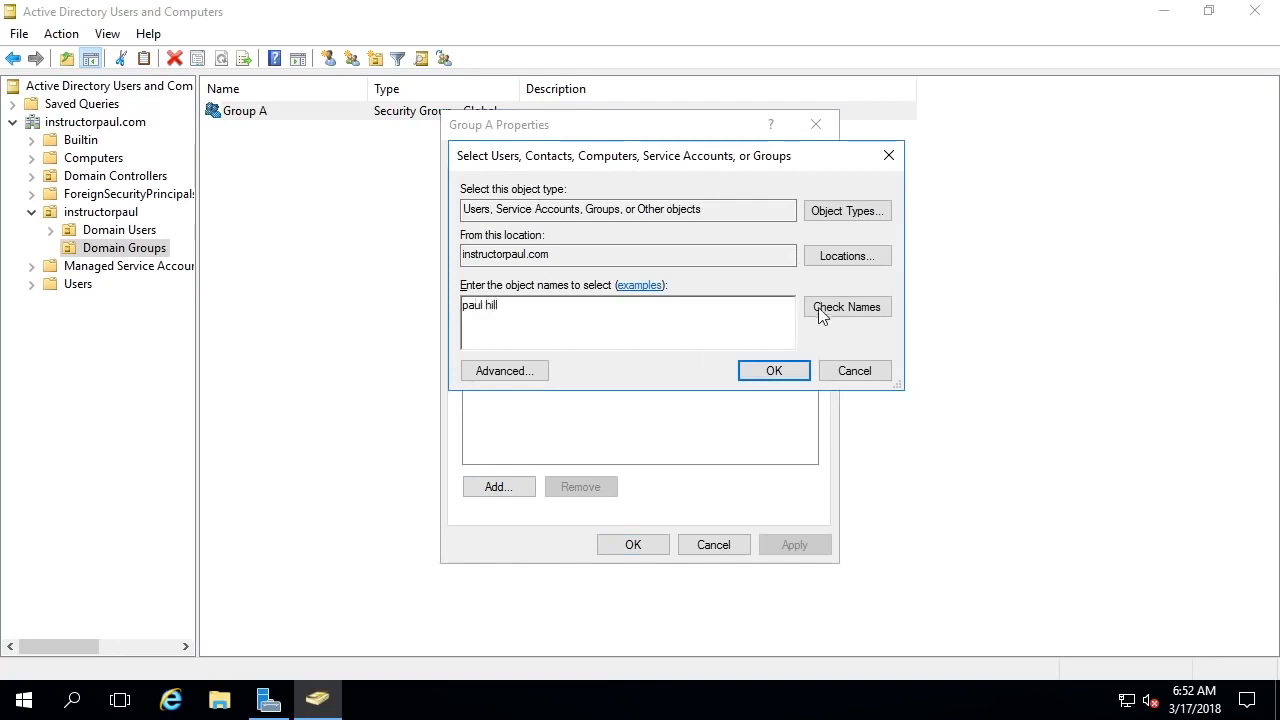
{"action": "left_click", "coordinate": [825, 309]}
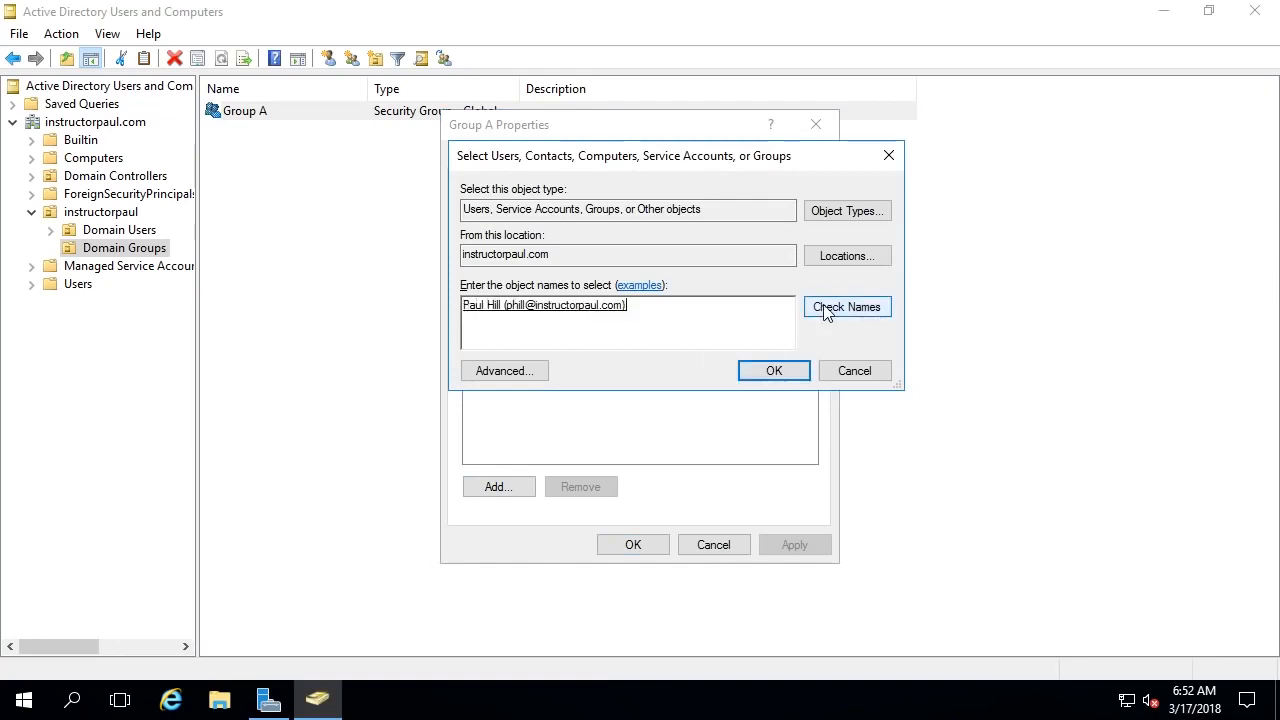
{"action": "left_click", "coordinate": [770, 372]}
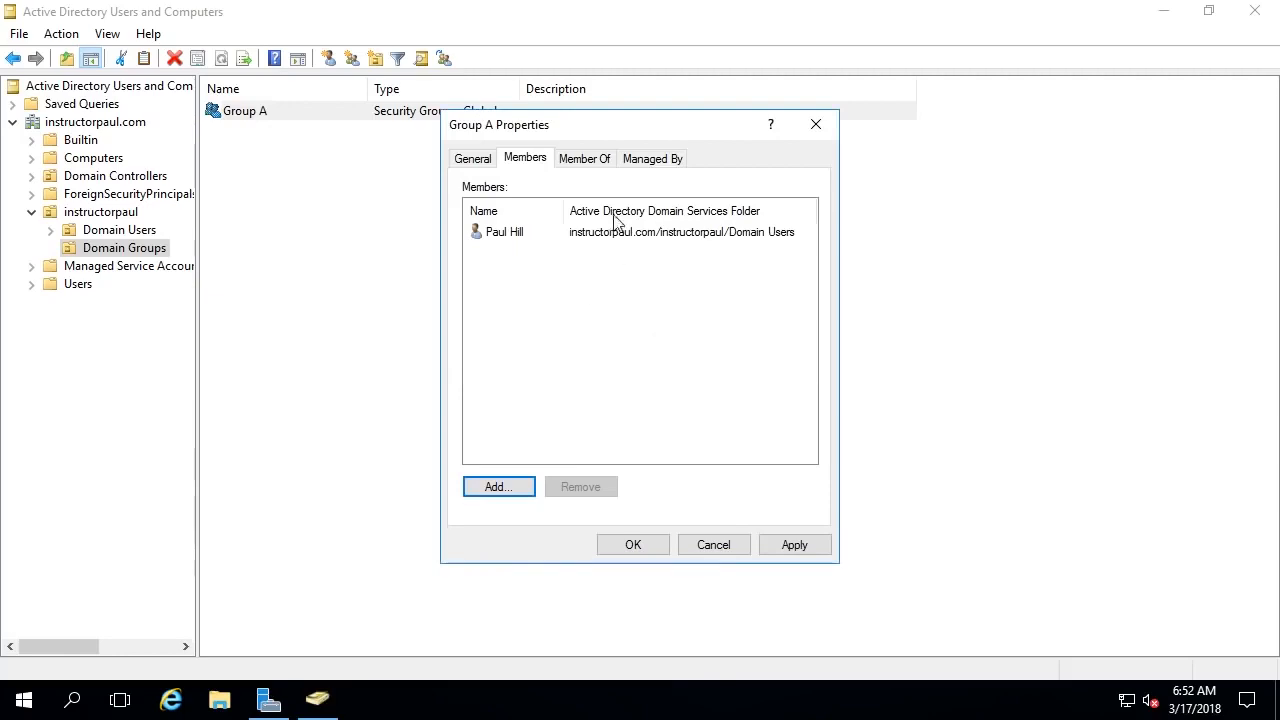
{"action": "left_click", "coordinate": [816, 550]}
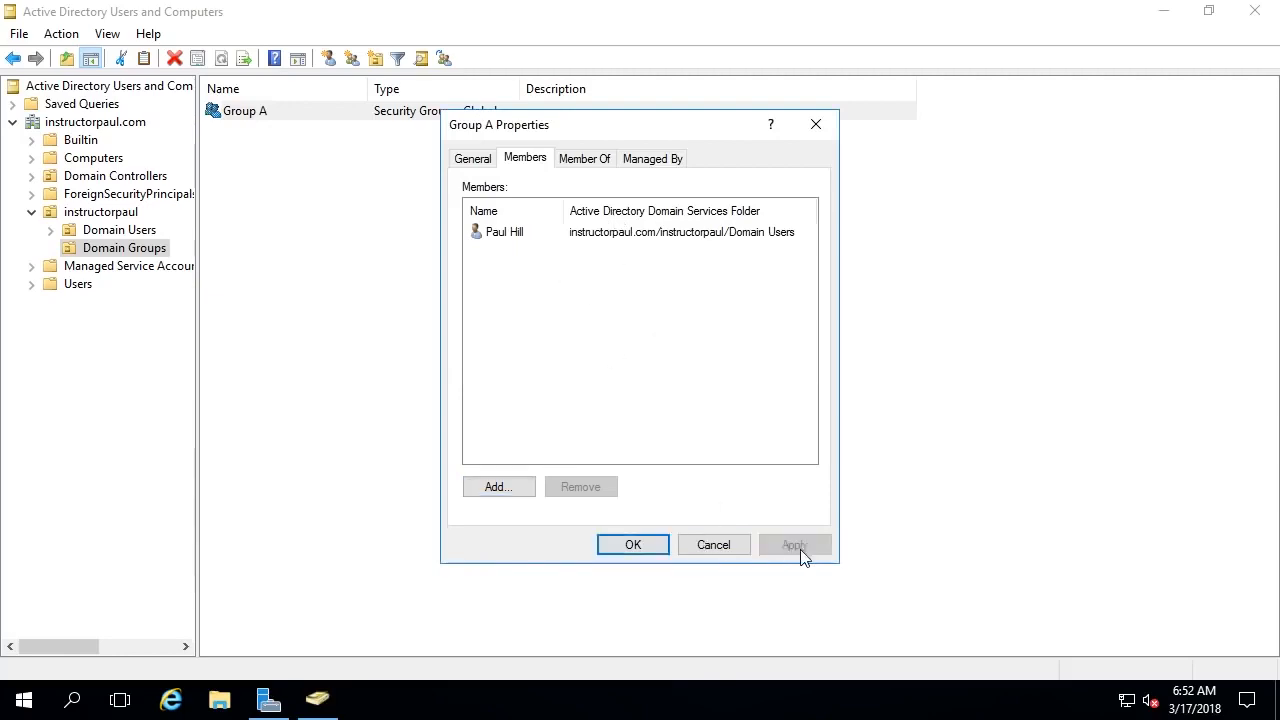
{"action": "left_click", "coordinate": [633, 545]}
{"action": "left_click", "coordinate": [119, 238]}
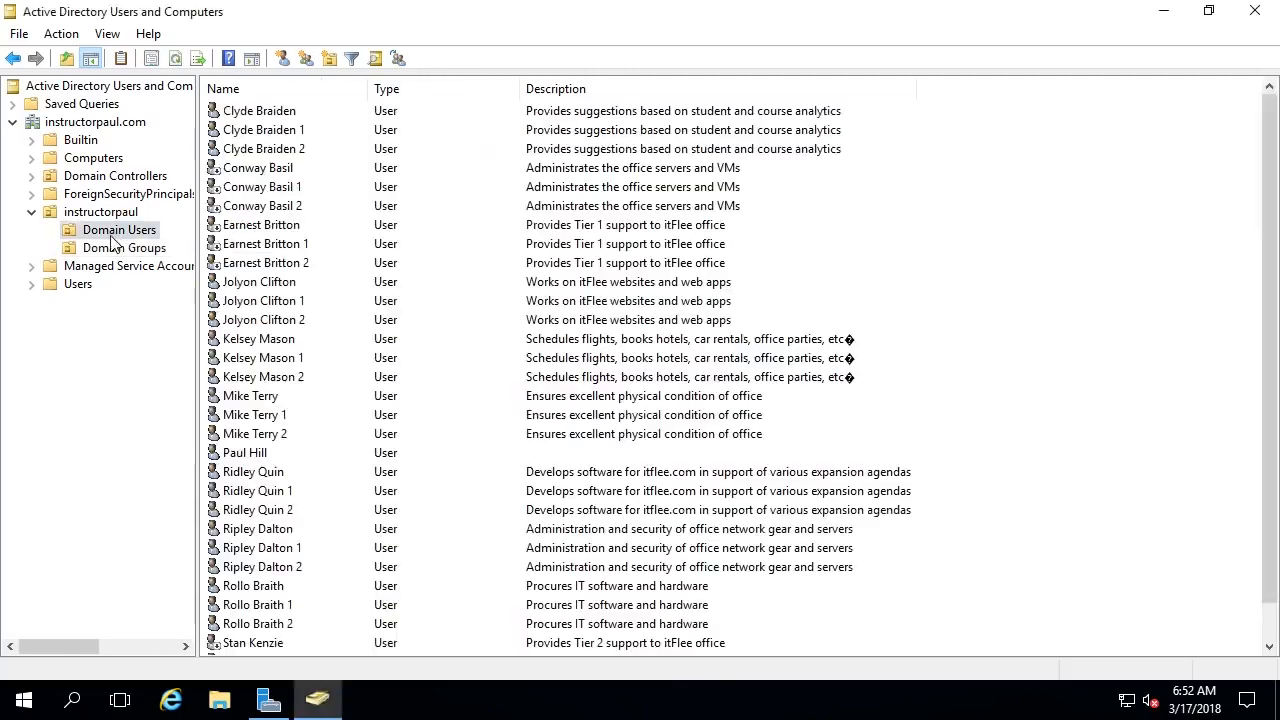
- Check the user's Member Of tab lists Group A, then return to Domain Groups
{"action": "scroll", "coordinate": [640, 425], "scroll_direction": "down", "scroll_amount": 1}
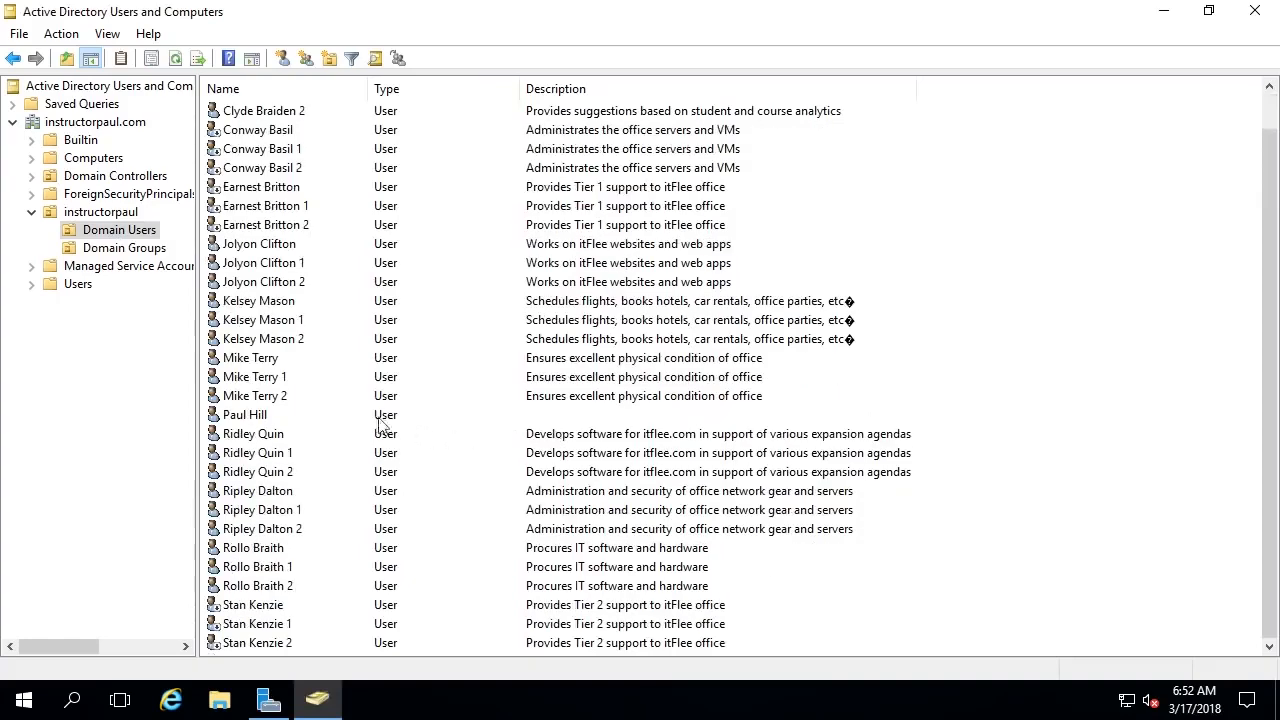
{"action": "double_click", "coordinate": [250, 417]}
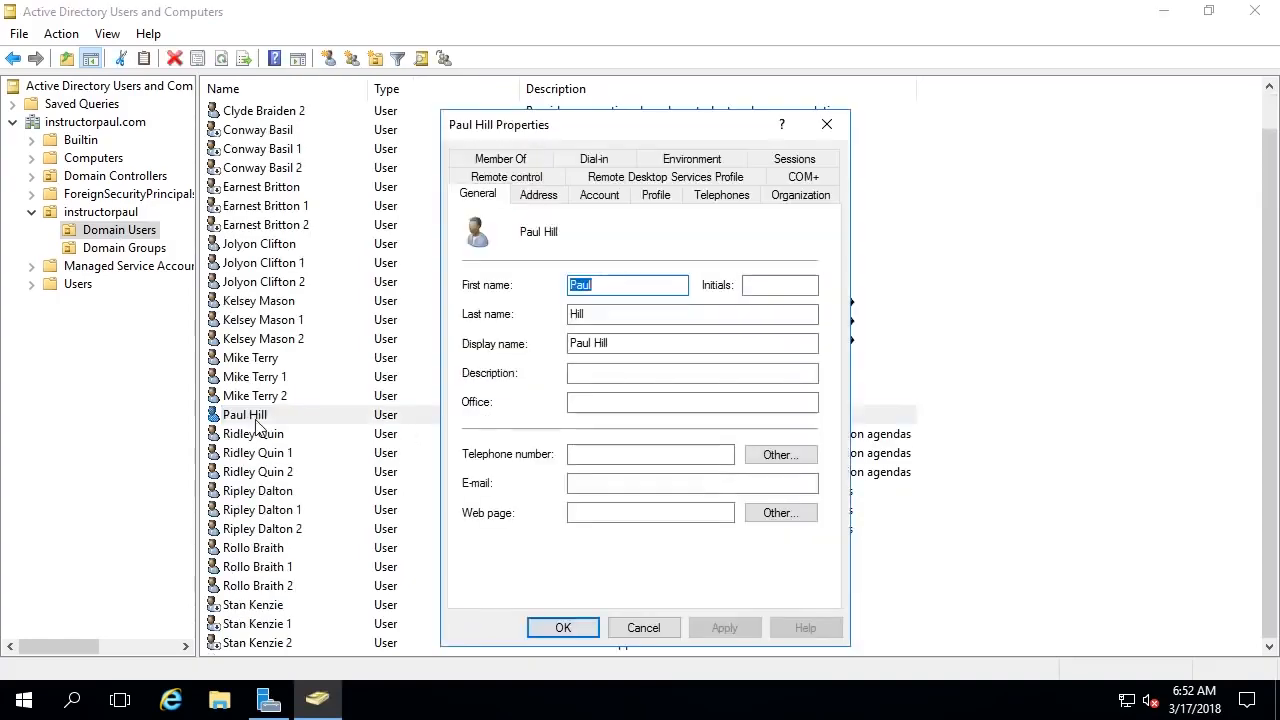
{"action": "left_click", "coordinate": [497, 160]}
{"action": "left_click", "coordinate": [503, 287]}
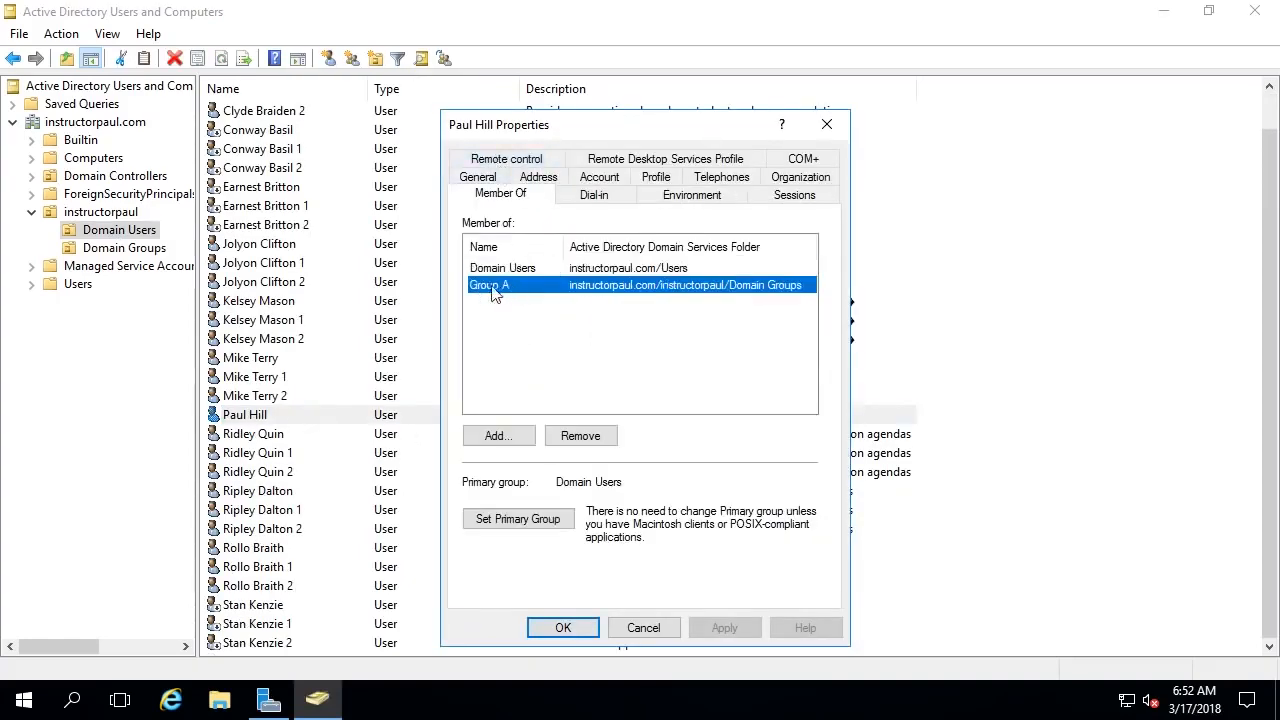
{"action": "left_click", "coordinate": [826, 124]}
{"action": "left_click", "coordinate": [124, 247]}
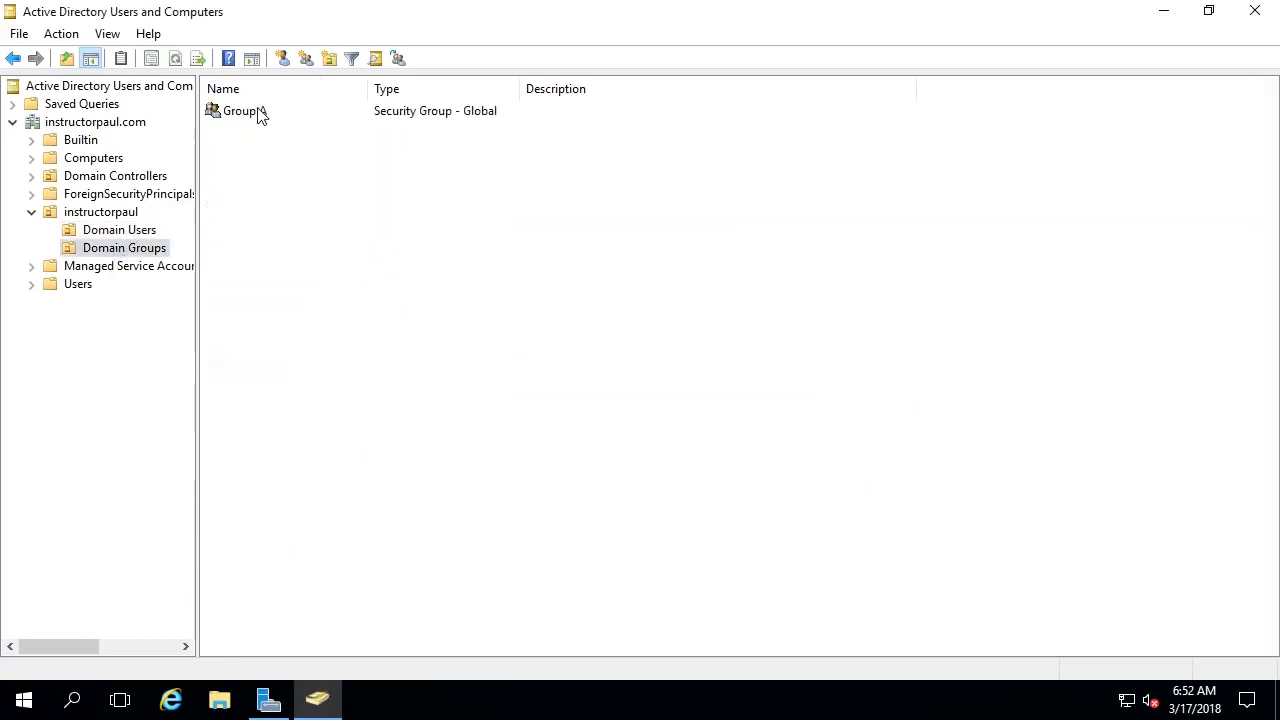
- Add Group A to Domain Admins from its Member Of tab (typing 'ad'), then apply and save
{"action": "left_click", "coordinate": [257, 114]}
{"action": "double_click", "coordinate": [257, 114]}
{"action": "left_click", "coordinate": [525, 160]}
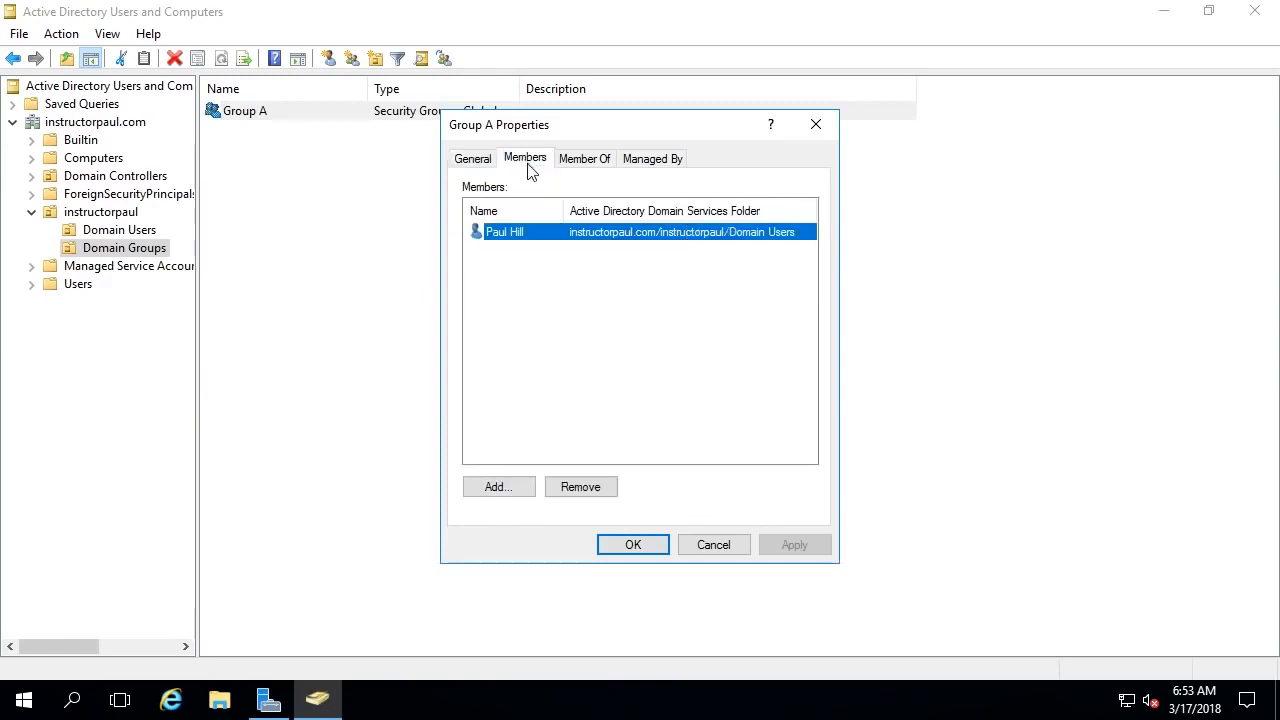
{"action": "left_click", "coordinate": [584, 168]}
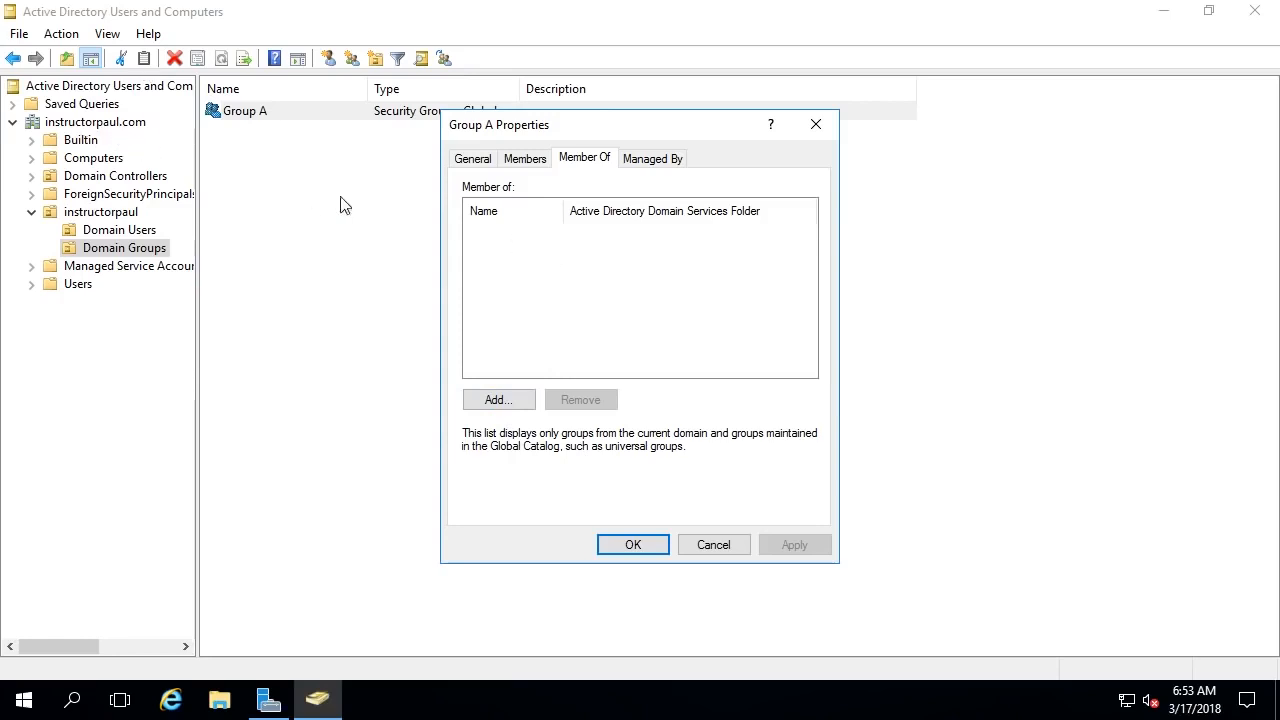
{"action": "left_click", "coordinate": [498, 401]}
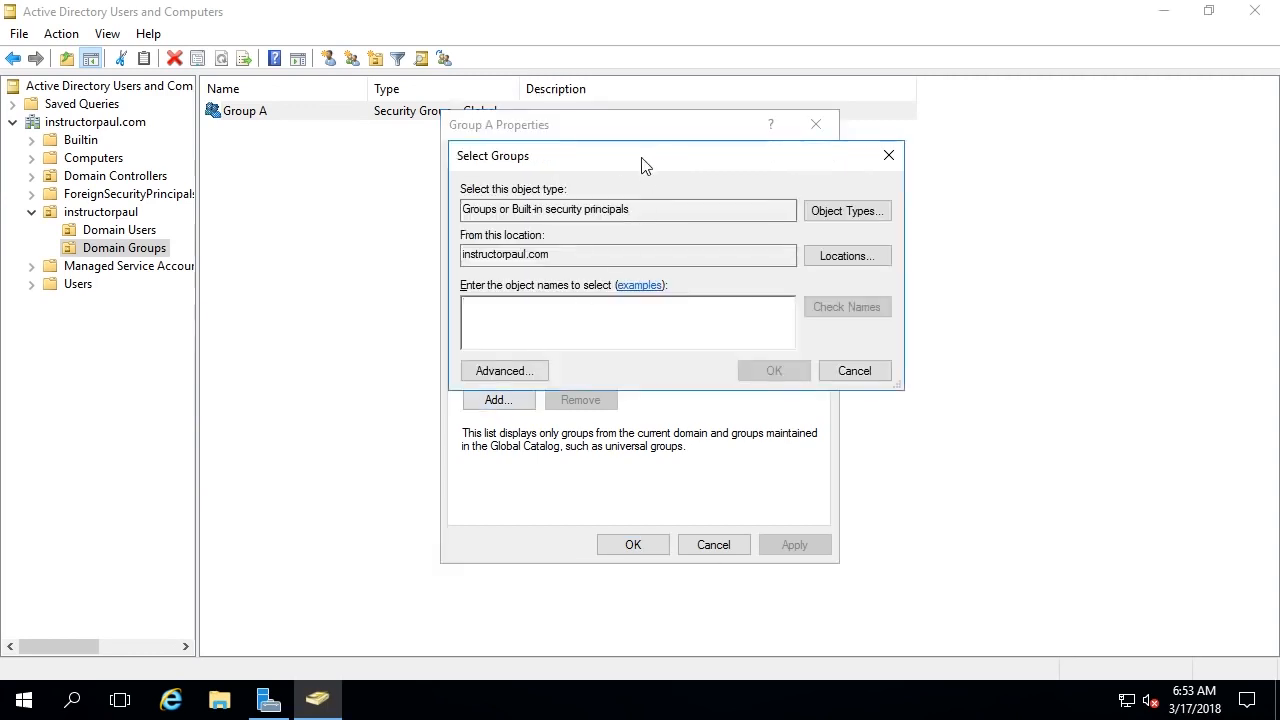
{"action": "type", "text": "ain"}
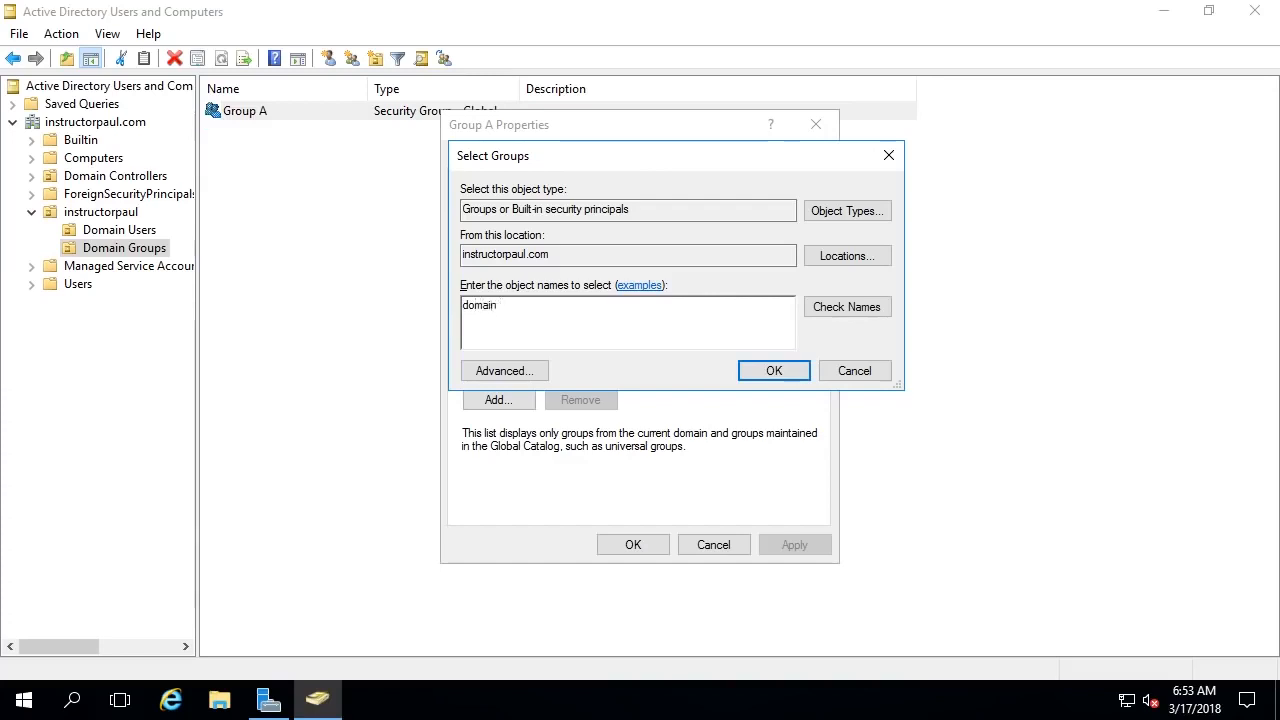
{"action": "type", "text": "dmin"}
{"action": "left_click", "coordinate": [847, 306]}
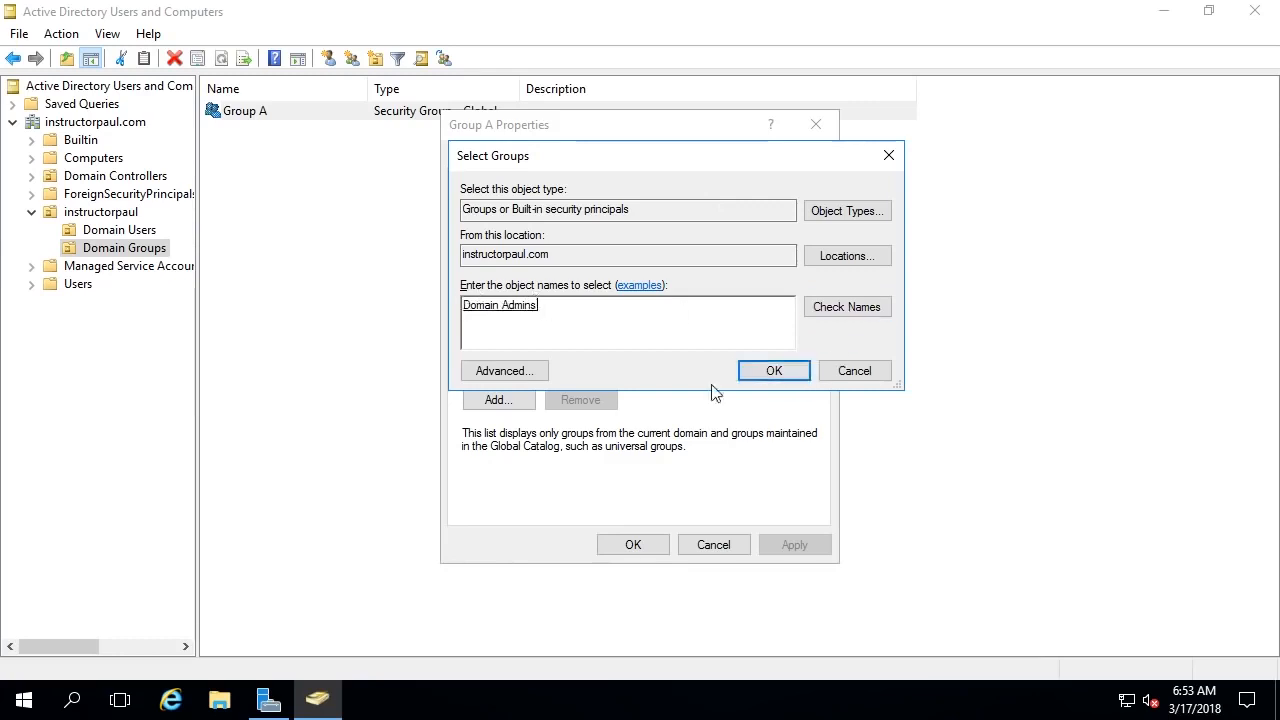
{"action": "left_click", "coordinate": [767, 372]}
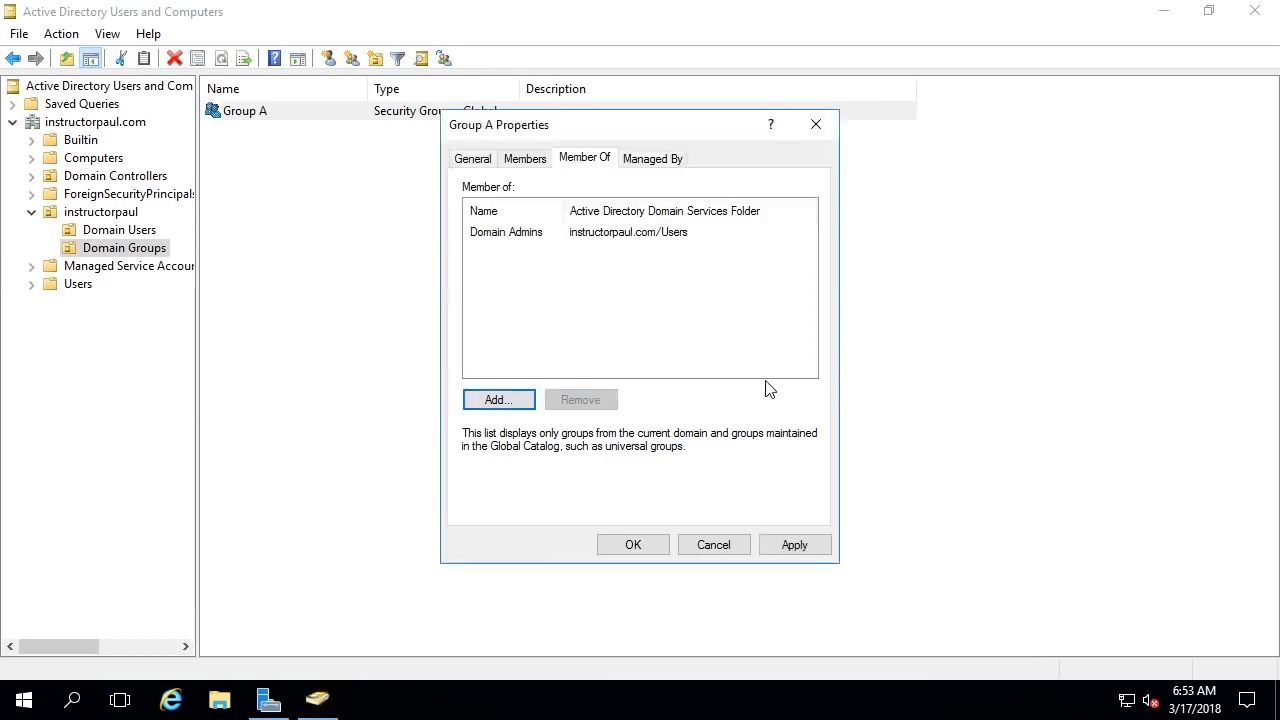
{"action": "left_click", "coordinate": [795, 545]}
{"action": "left_click", "coordinate": [632, 548]}
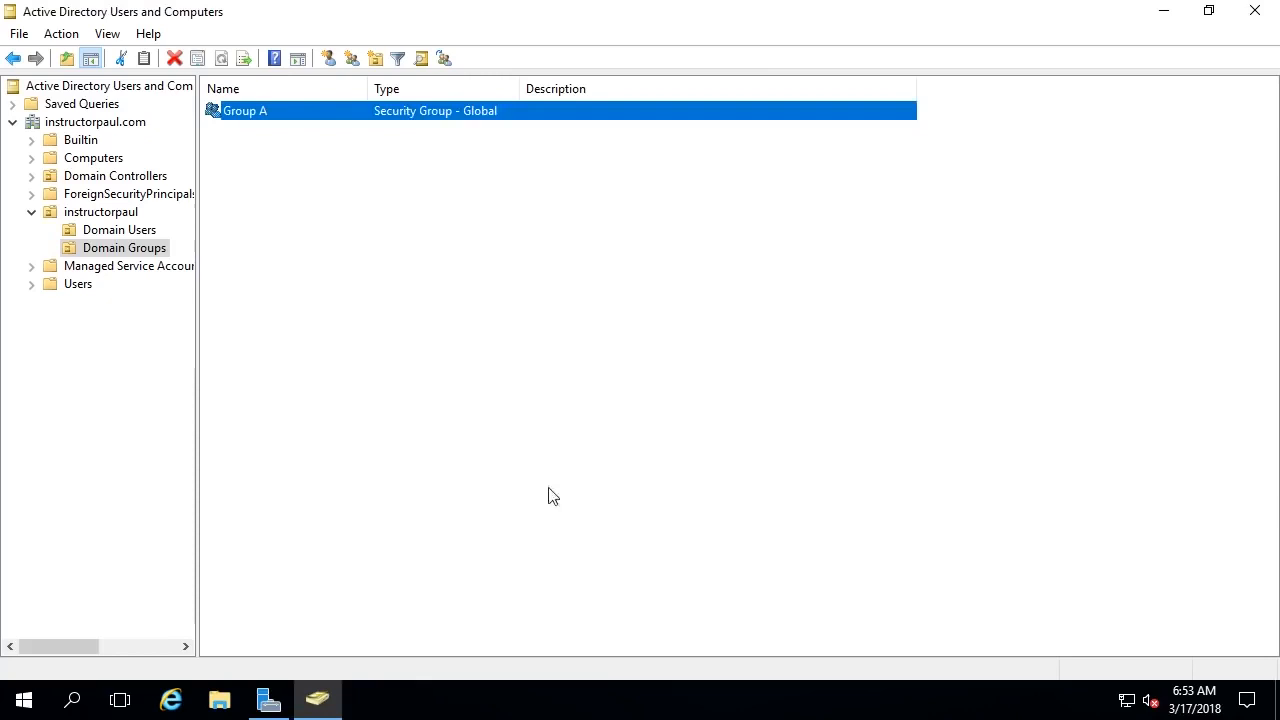
{"action": "left_click", "coordinate": [424, 180]}
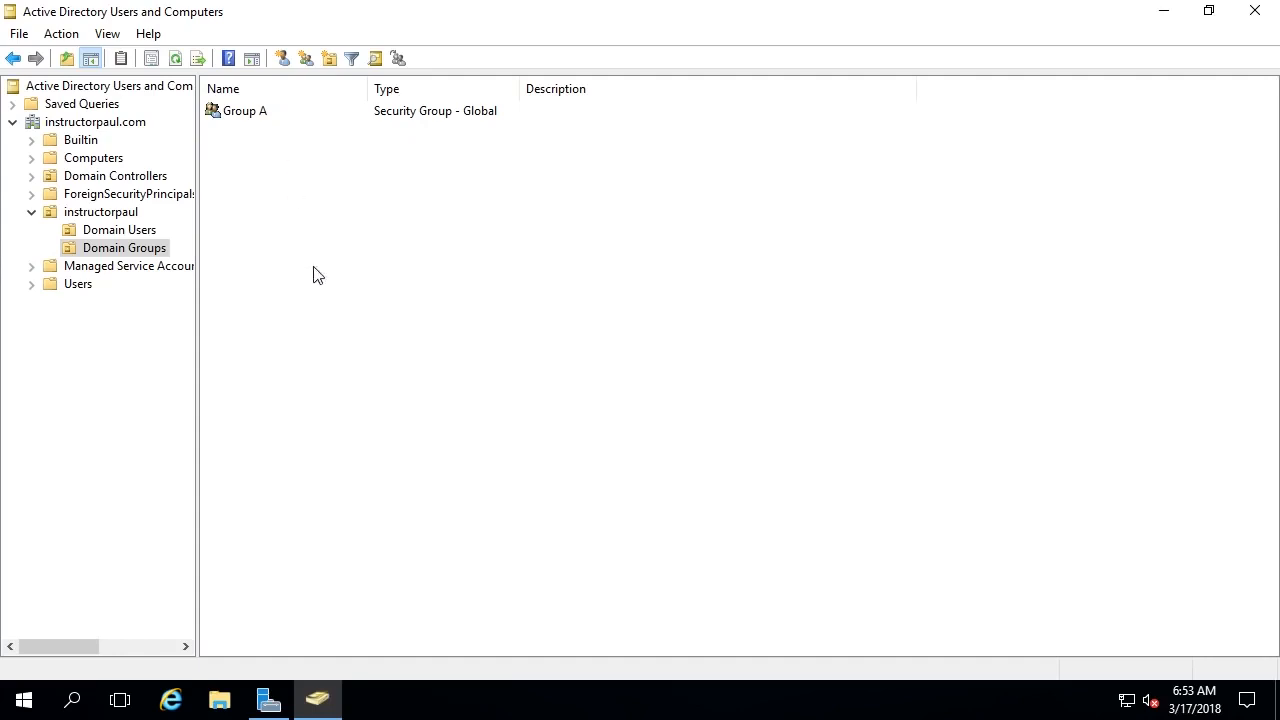
- Reopen Group A's properties to confirm Domain Admins appears under Member Of
{"action": "double_click", "coordinate": [285, 116]}
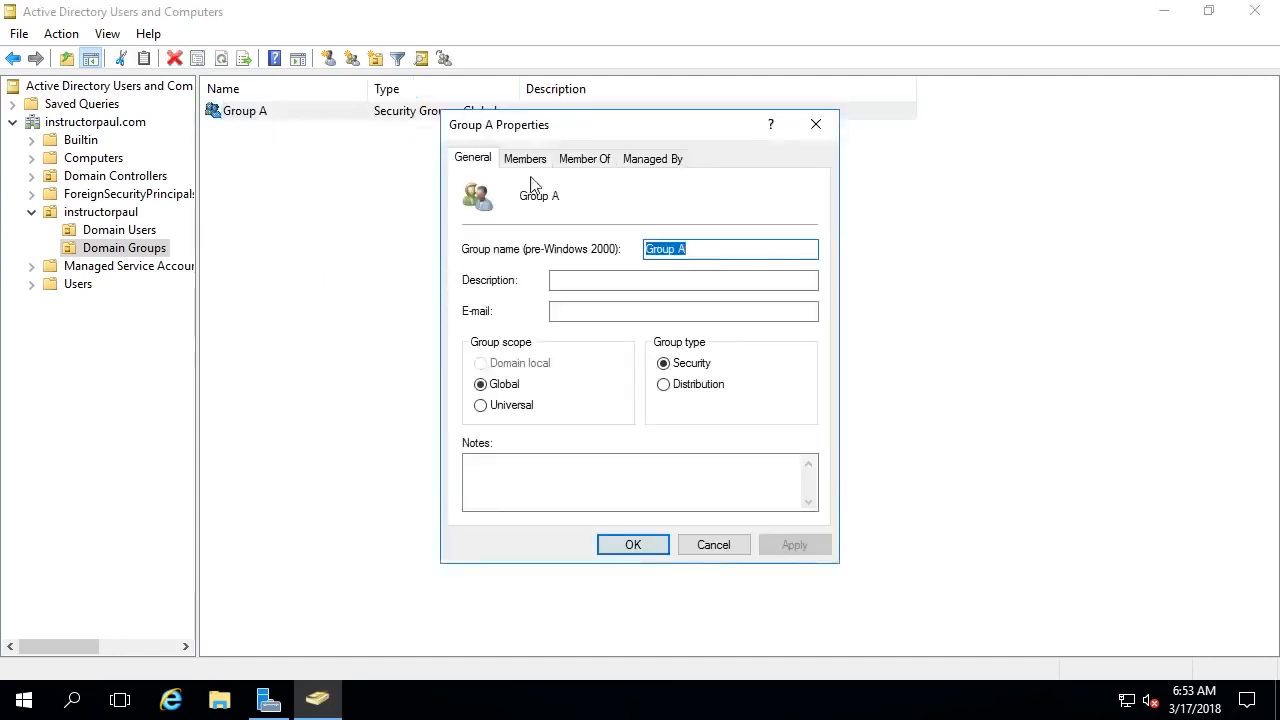
{"action": "left_click", "coordinate": [570, 160]}
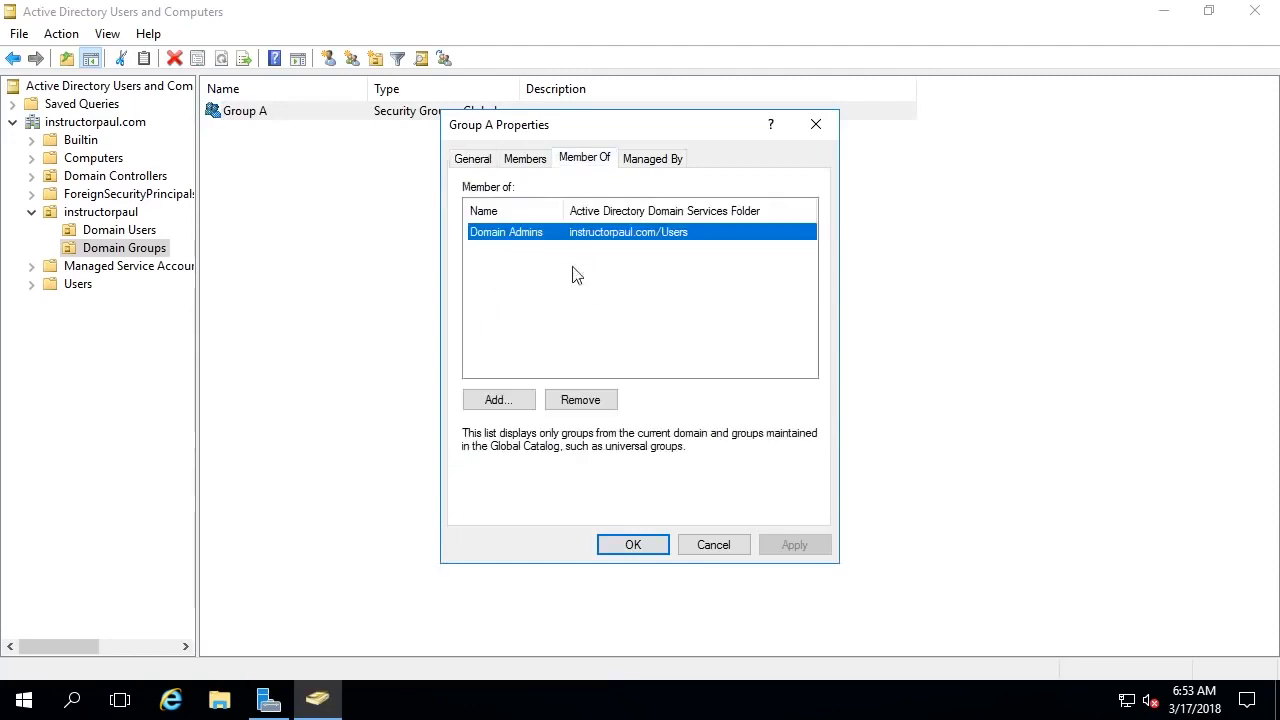
{"action": "left_click", "coordinate": [816, 124]}
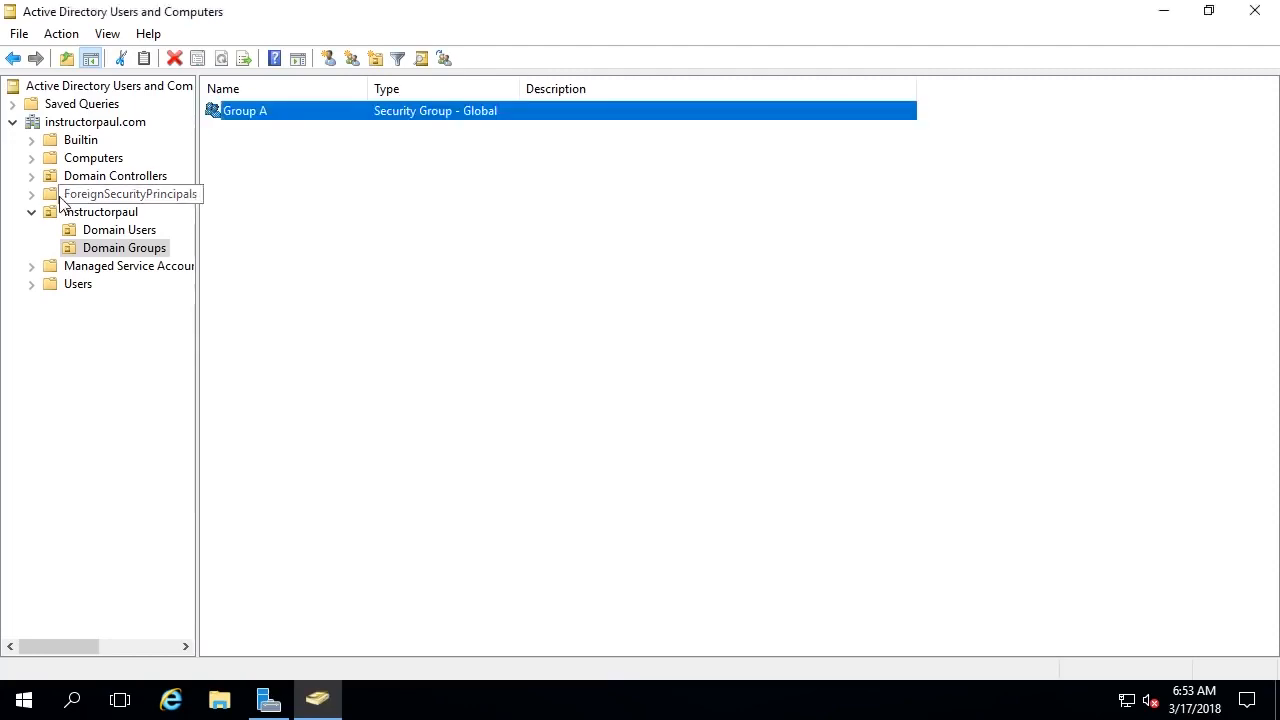
- Browse Builtin, then the Users container, and select the Domain Admins group
{"action": "left_click", "coordinate": [76, 141]}
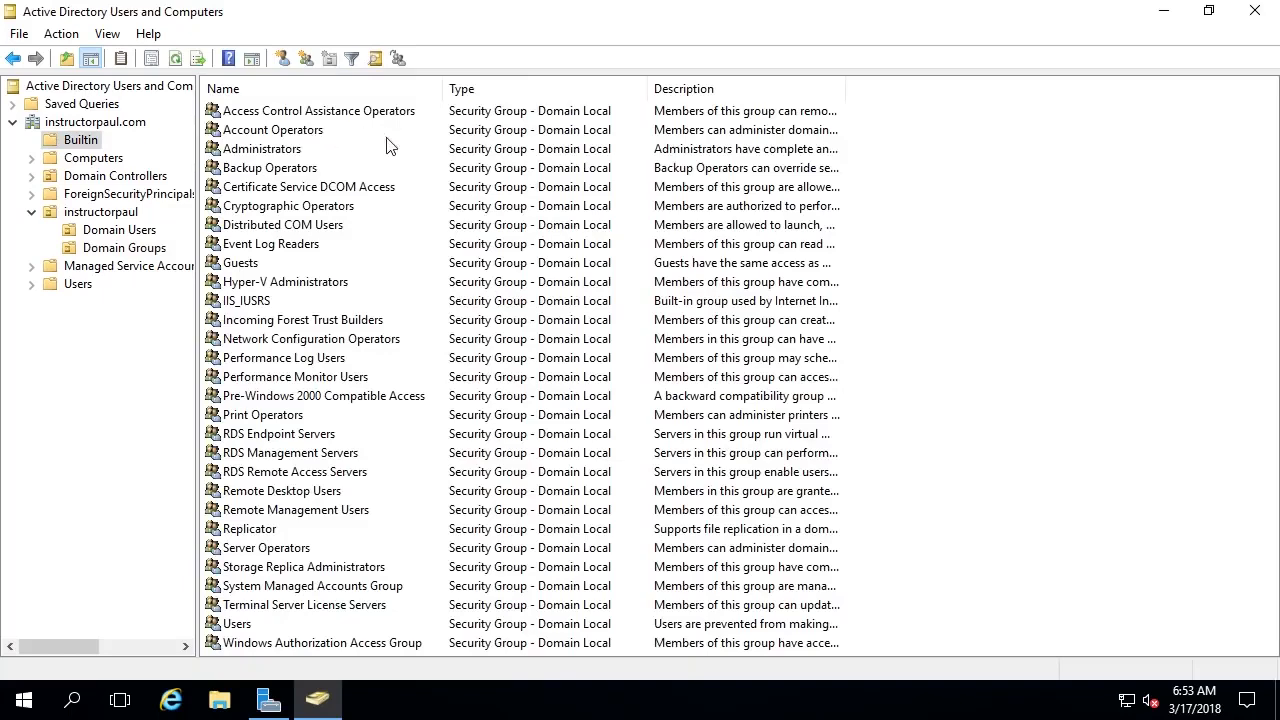
{"action": "left_click", "coordinate": [388, 155]}
{"action": "key", "text": "d"}
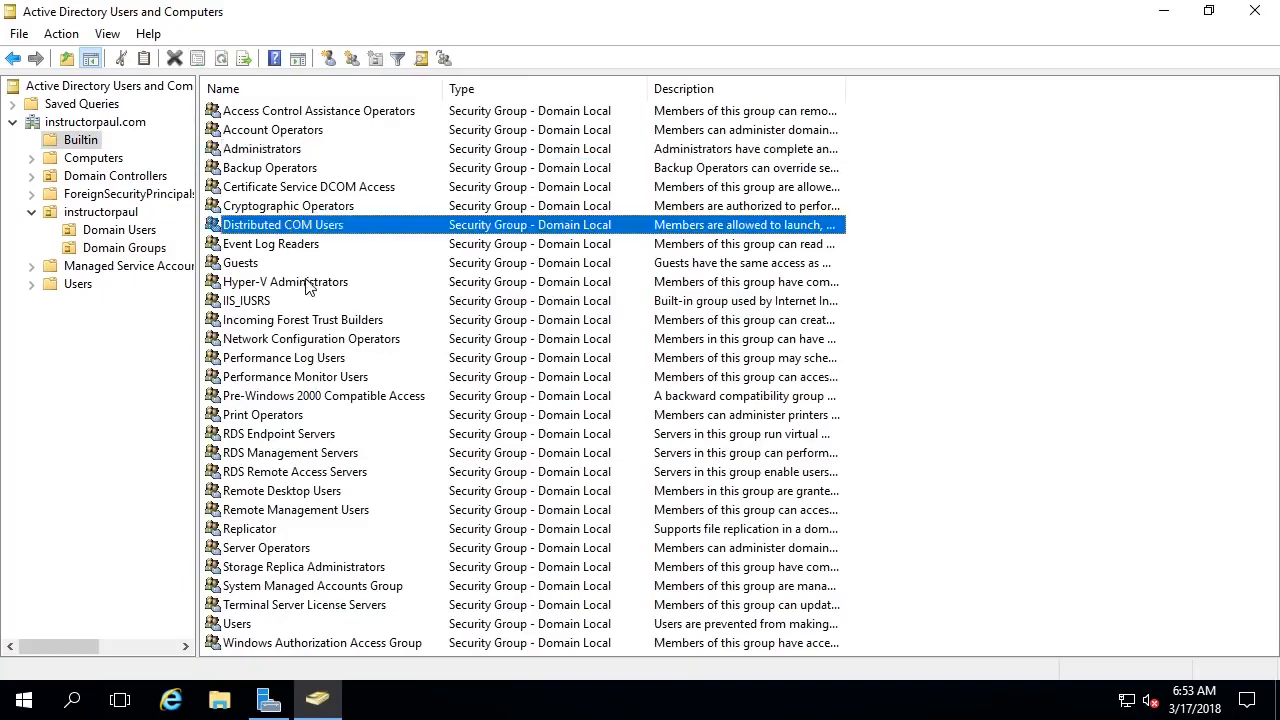
{"action": "left_click", "coordinate": [78, 284]}
{"action": "left_click", "coordinate": [437, 133]}
{"action": "key", "text": "d"}
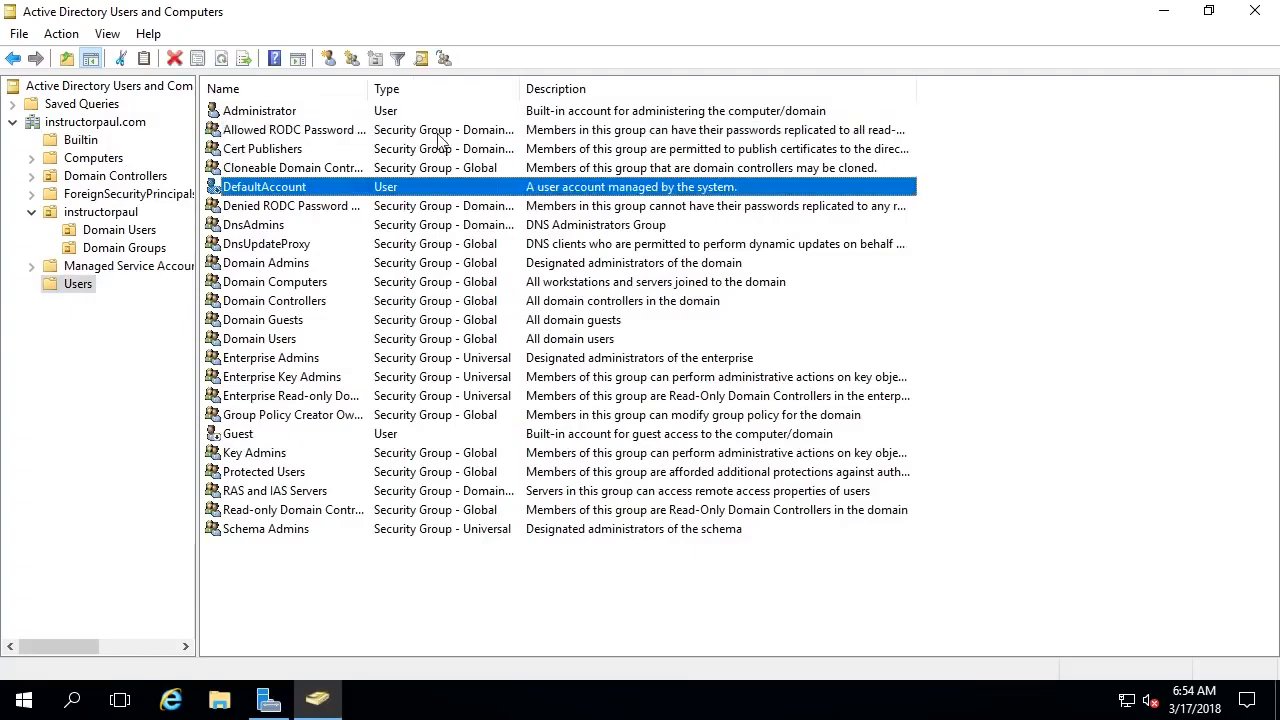
{"action": "left_click", "coordinate": [368, 225]}
{"action": "left_click", "coordinate": [405, 245]}
{"action": "left_click", "coordinate": [310, 281]}
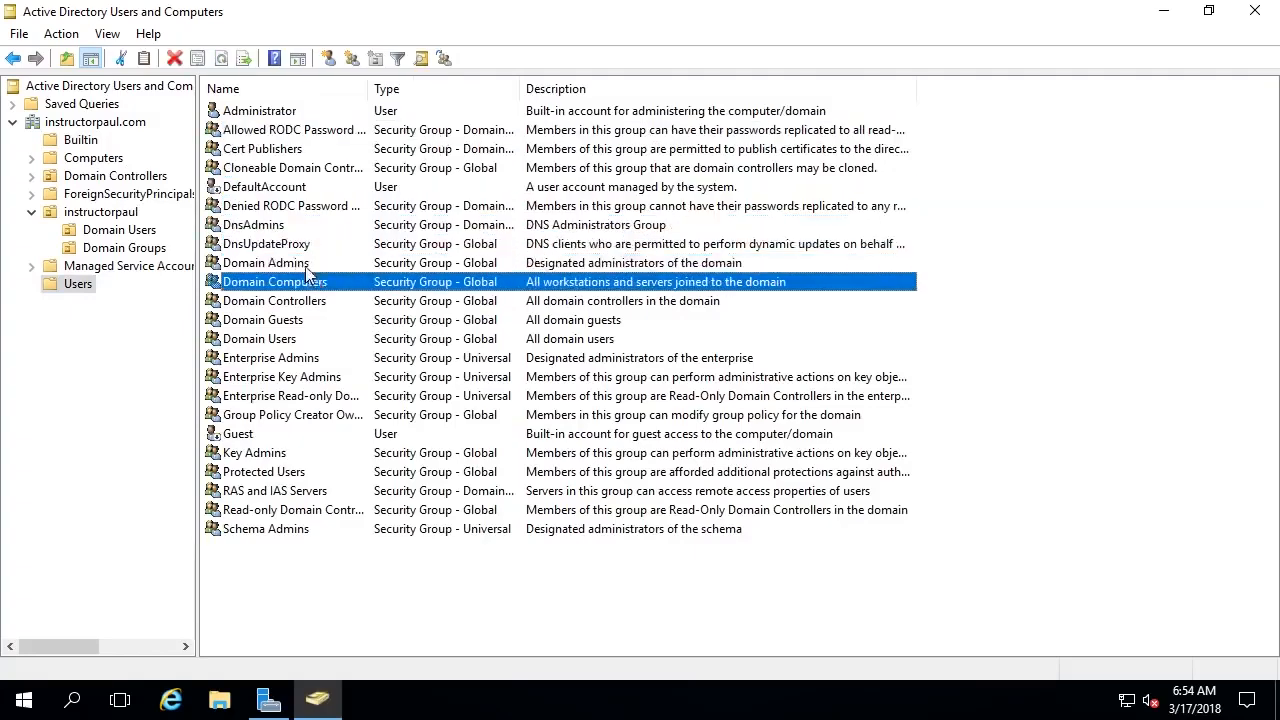
{"action": "left_click", "coordinate": [306, 265]}
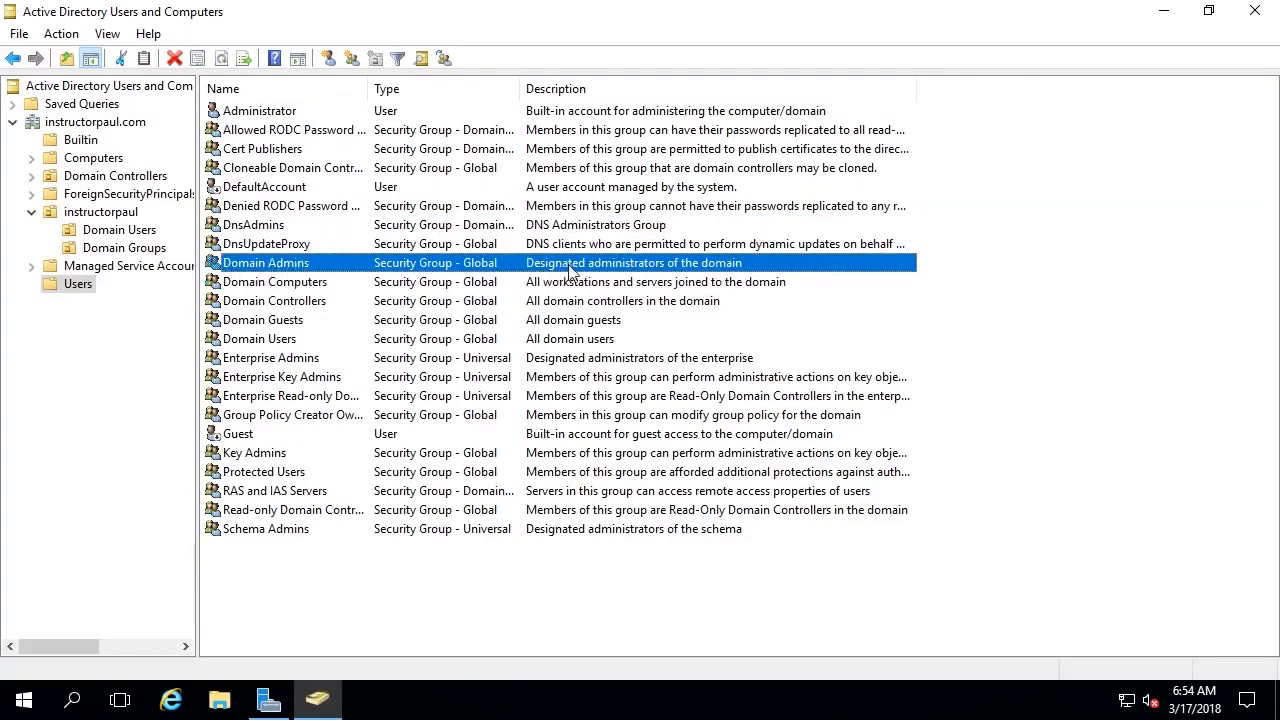
- Remove Group A from Domain Admins' members and save, leaving only Administrator
{"action": "double_click", "coordinate": [445, 270]}
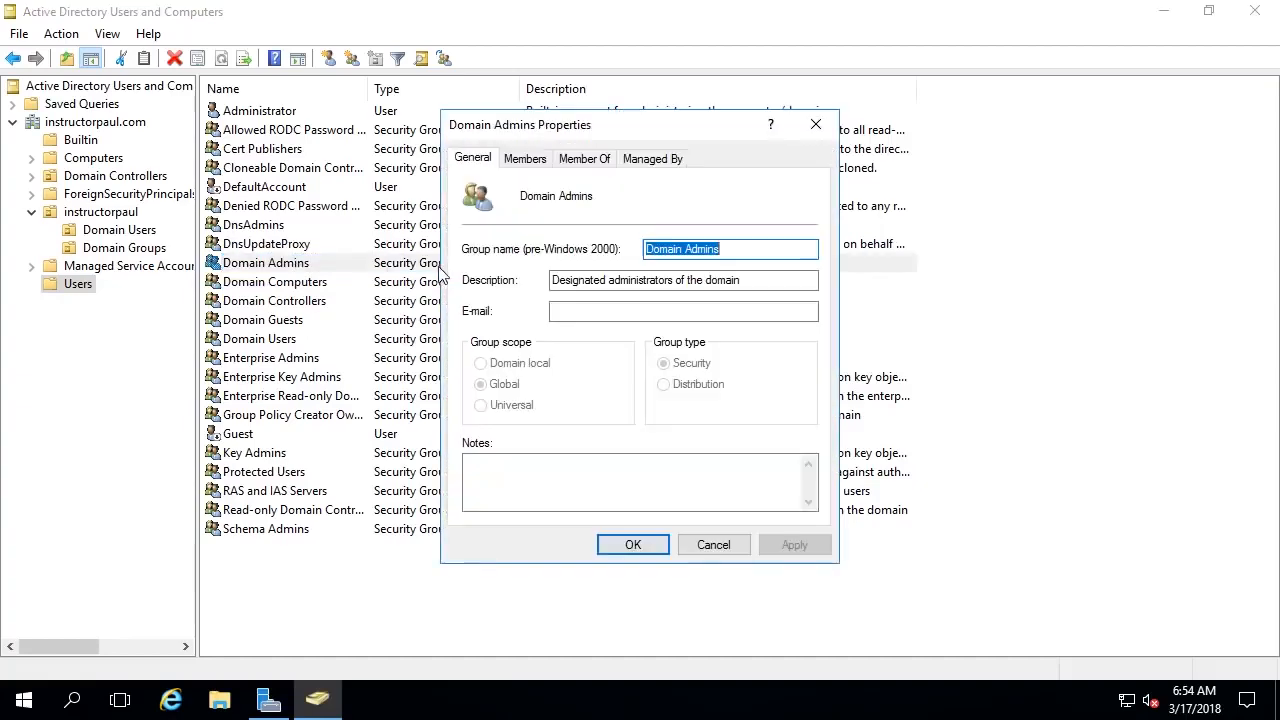
{"action": "left_click", "coordinate": [525, 160]}
{"action": "left_click", "coordinate": [519, 251]}
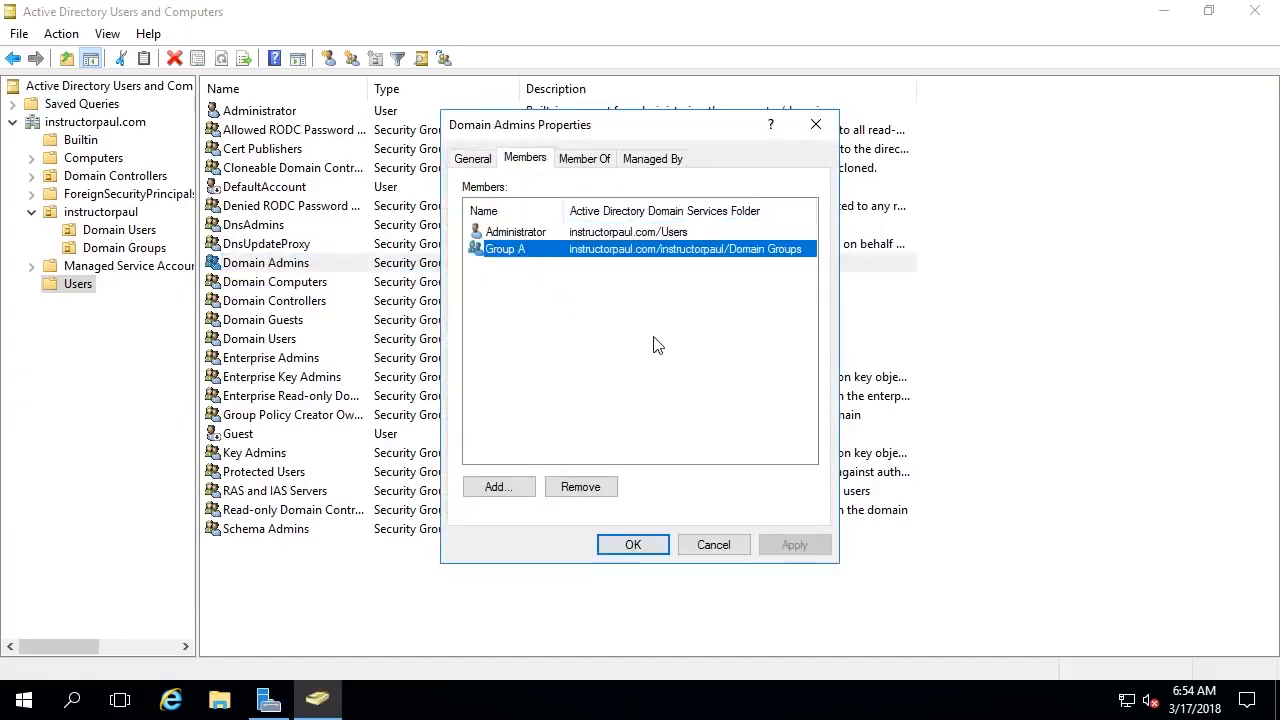
{"action": "left_click", "coordinate": [583, 487]}
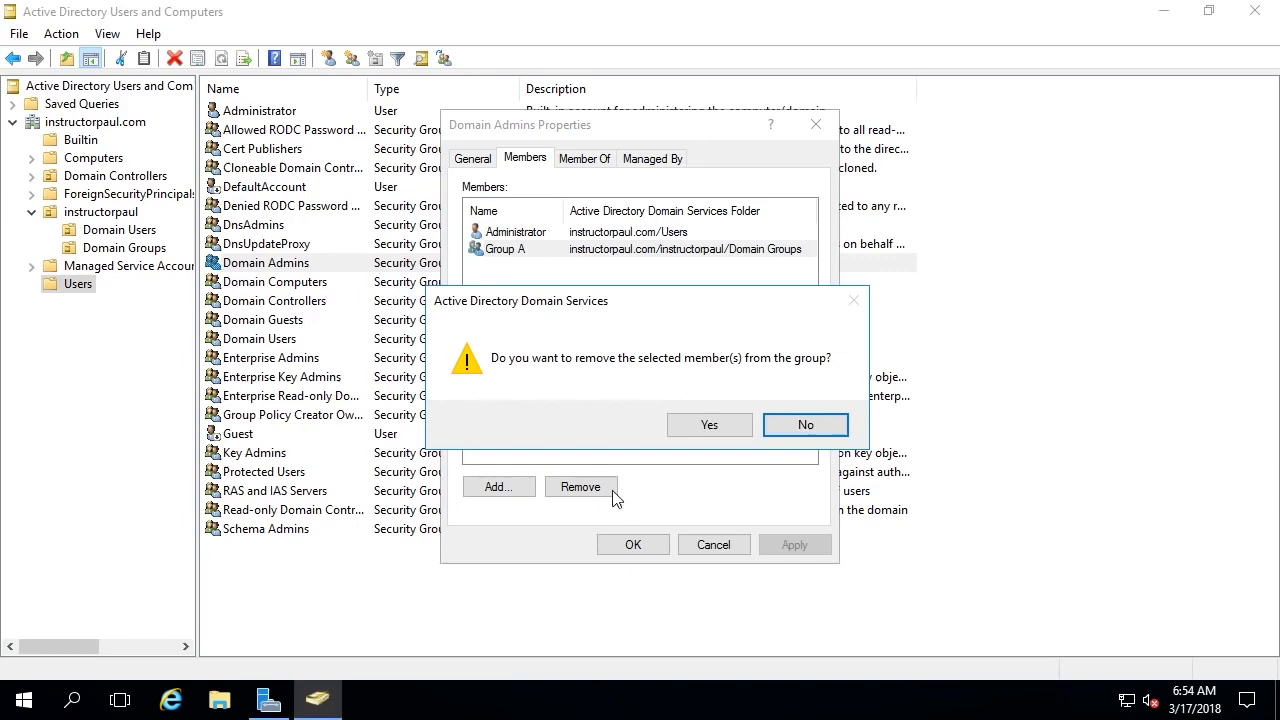
{"action": "left_click", "coordinate": [710, 430]}
{"action": "left_click", "coordinate": [809, 553]}
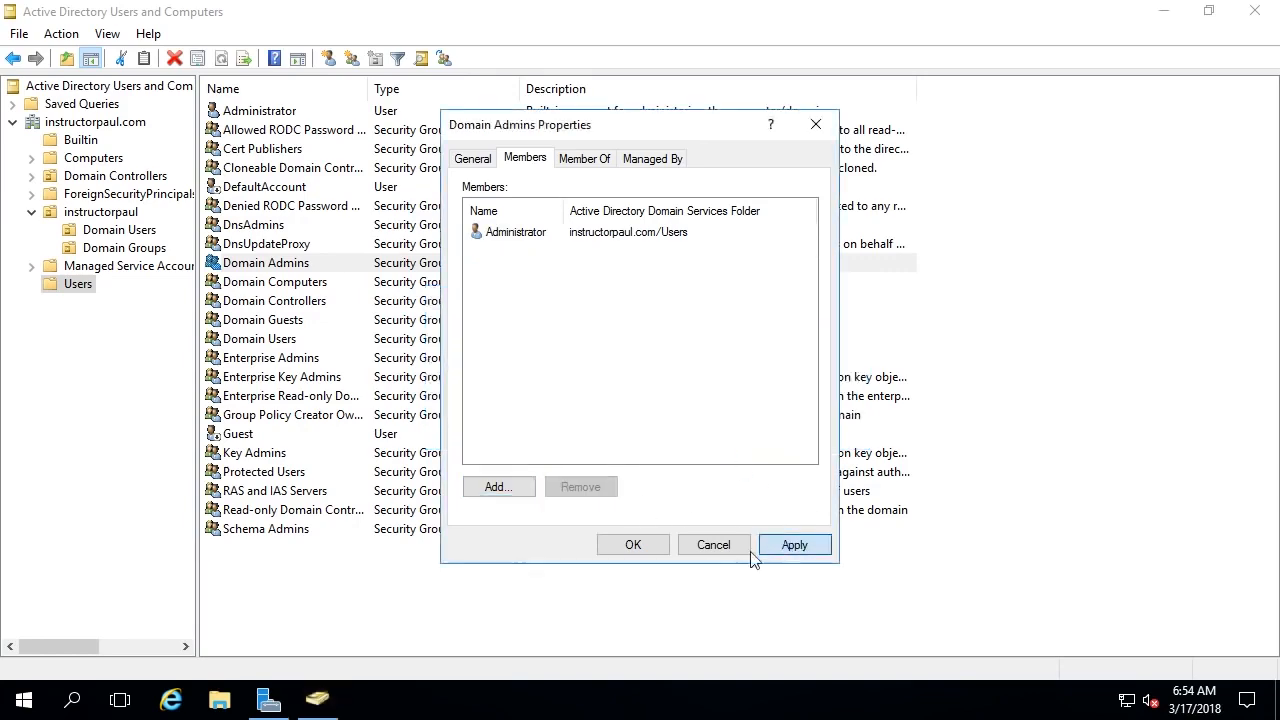
{"action": "left_click", "coordinate": [634, 548]}
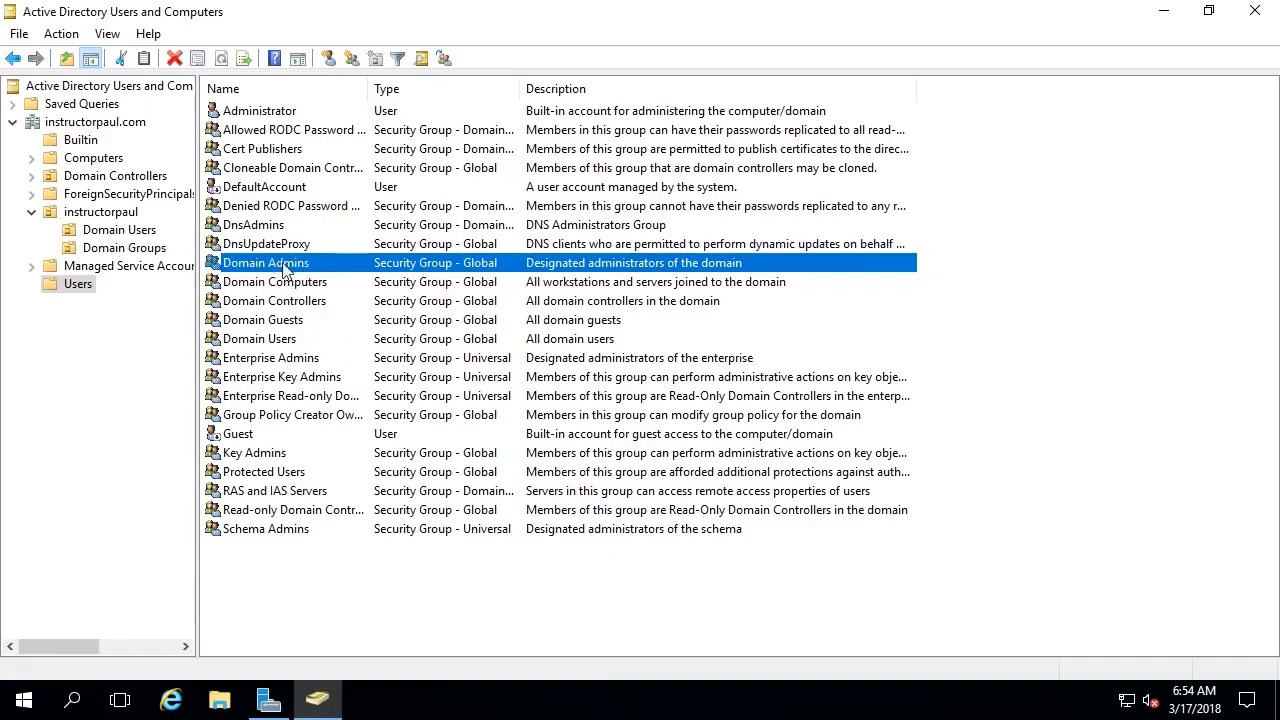
- Look over the Enterprise Admins and DnsAdmins groups in the Users container
{"action": "double_click", "coordinate": [274, 362]}
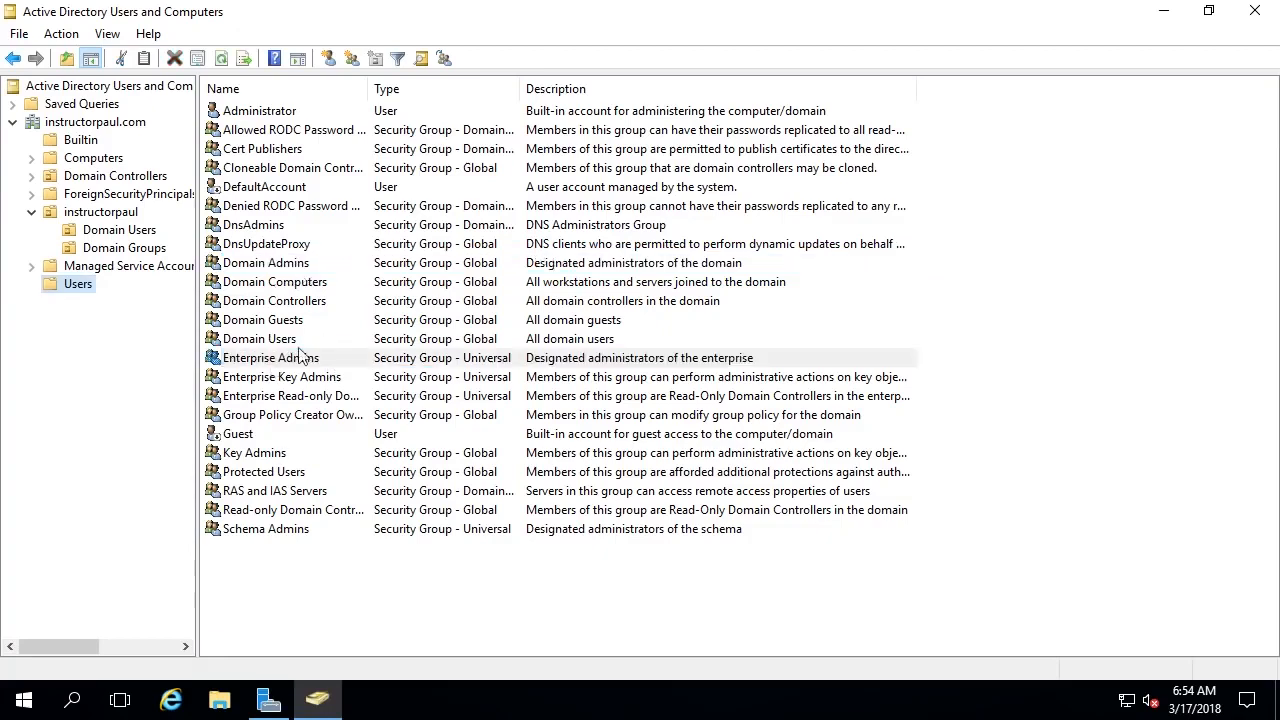
{"action": "left_click", "coordinate": [294, 357]}
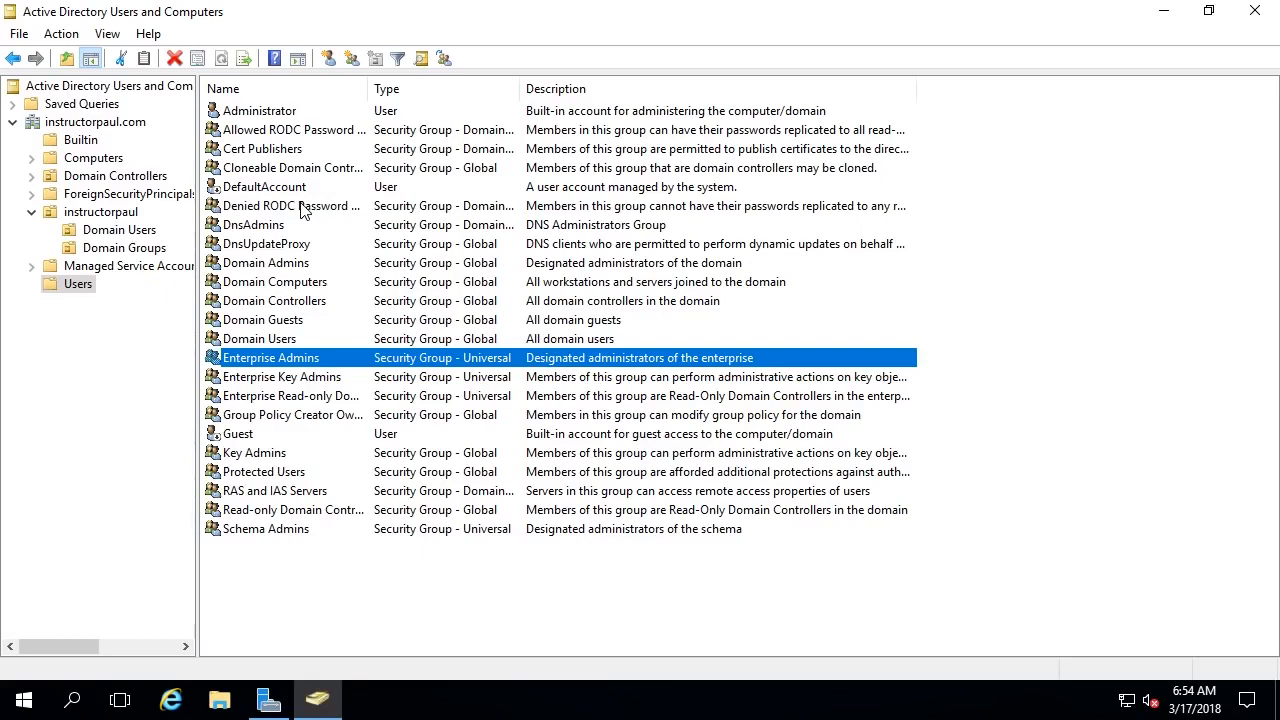
{"action": "left_click", "coordinate": [368, 229]}
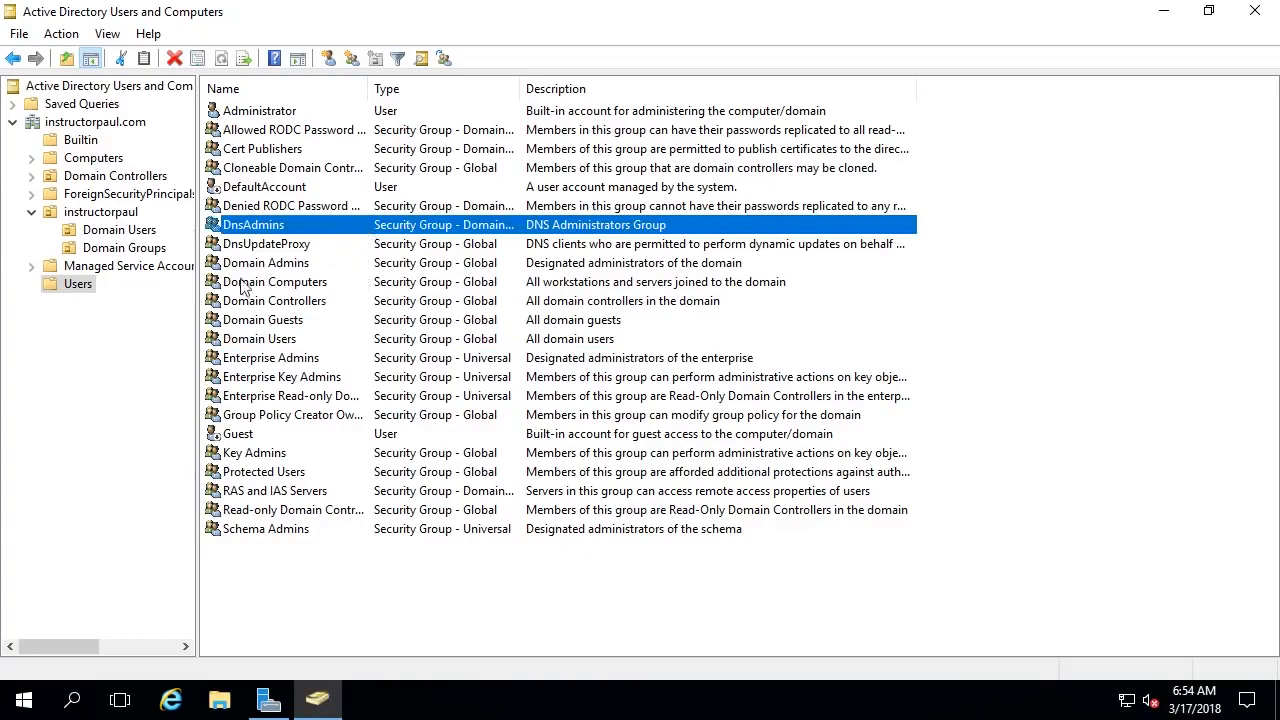
- Delete Group A from instructorpaul > Domain Groups, then reselect the instructorpaul OU
{"action": "left_click", "coordinate": [122, 213]}
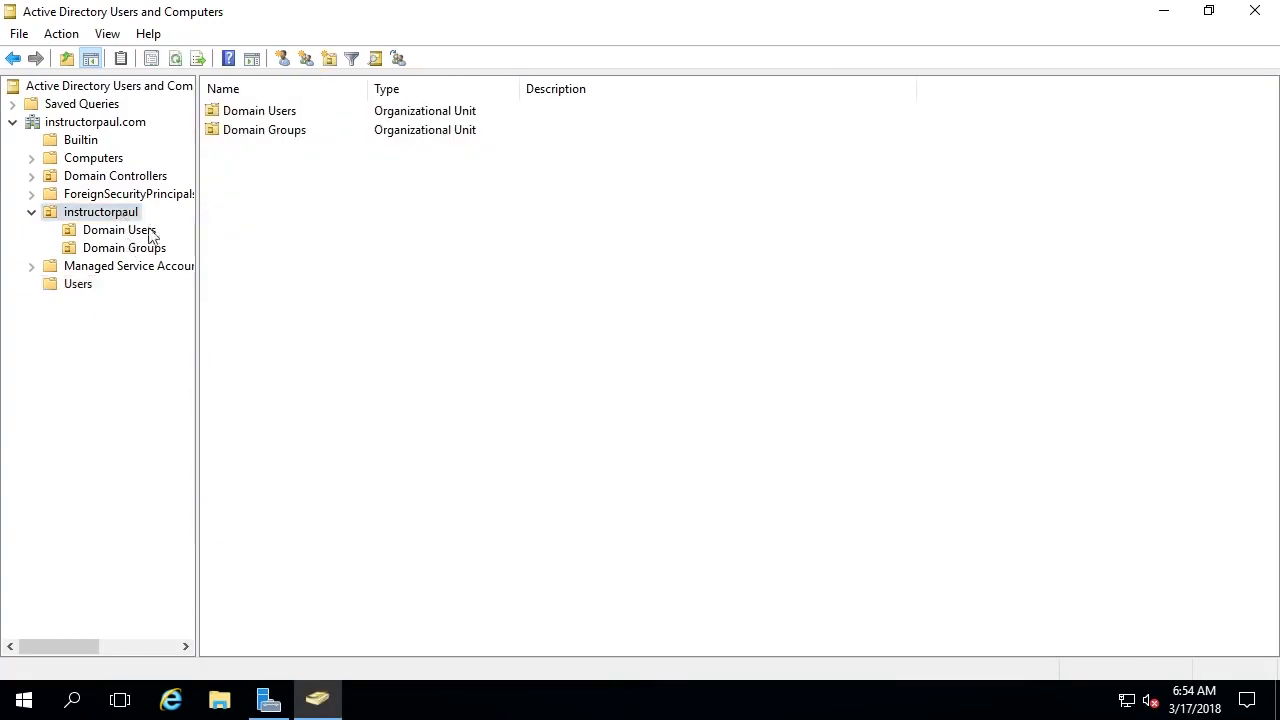
{"action": "left_click", "coordinate": [118, 249]}
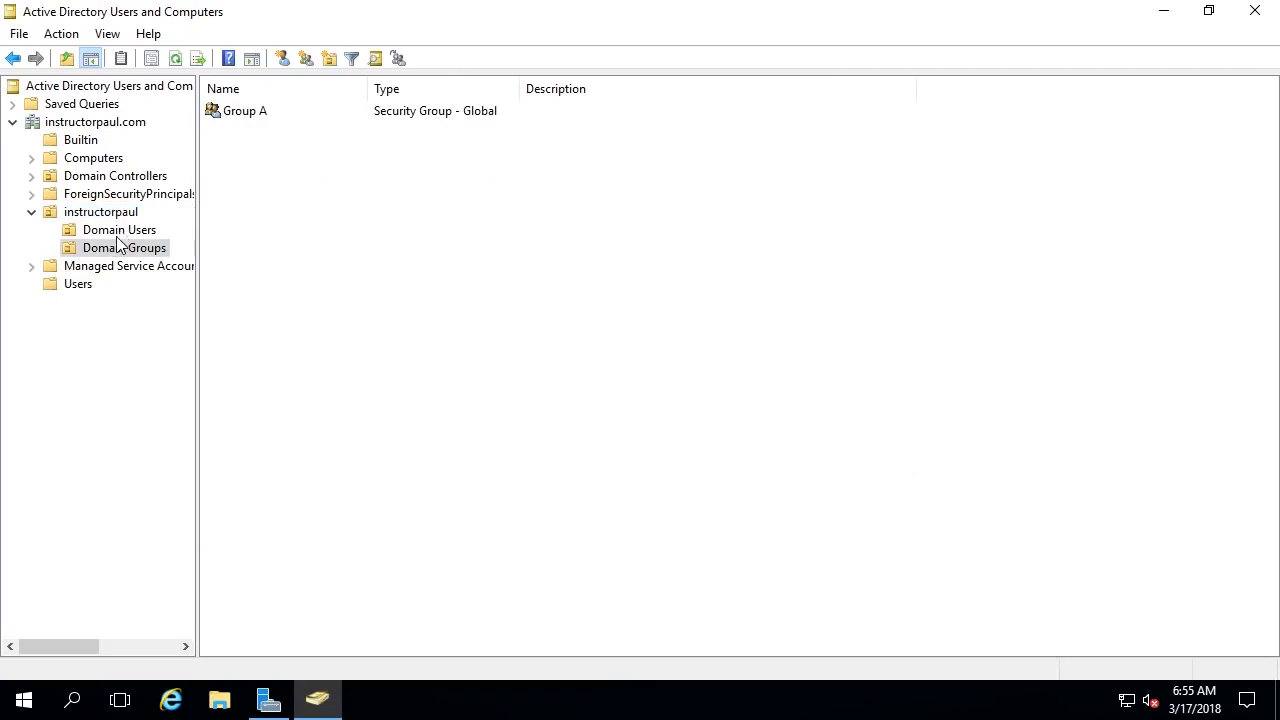
{"action": "left_click", "coordinate": [557, 112]}
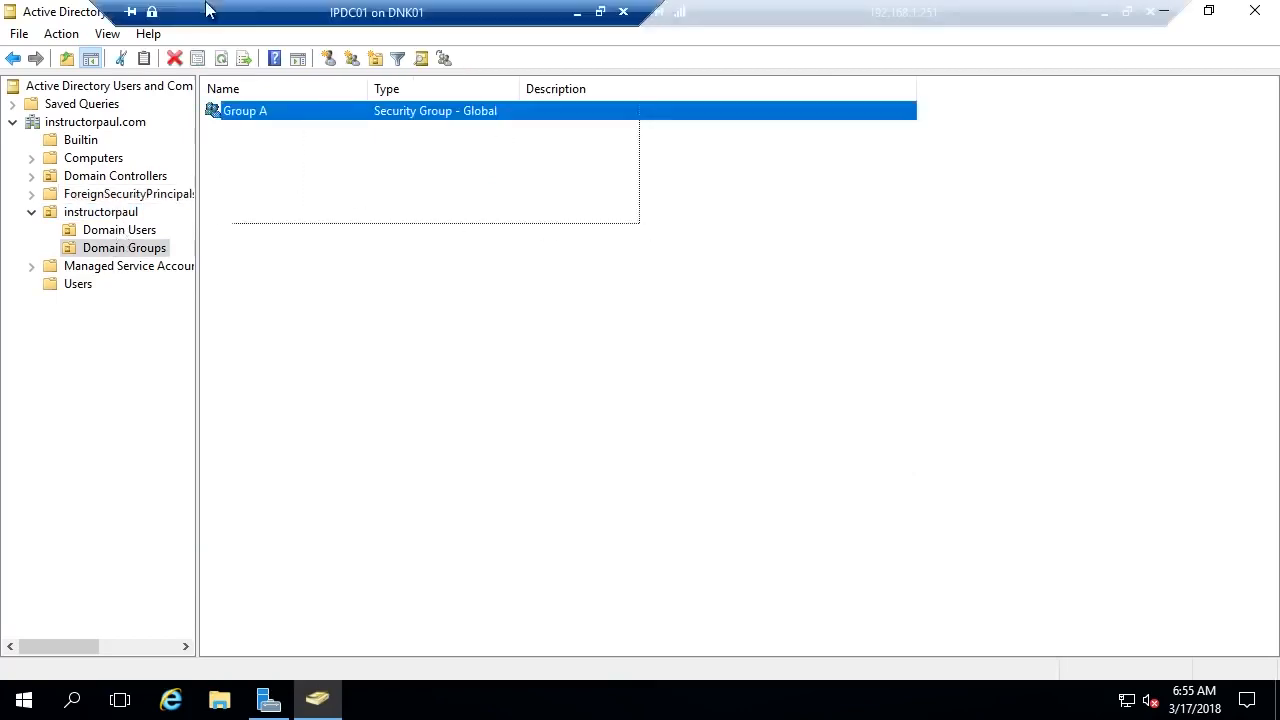
{"action": "left_click", "coordinate": [660, 249]}
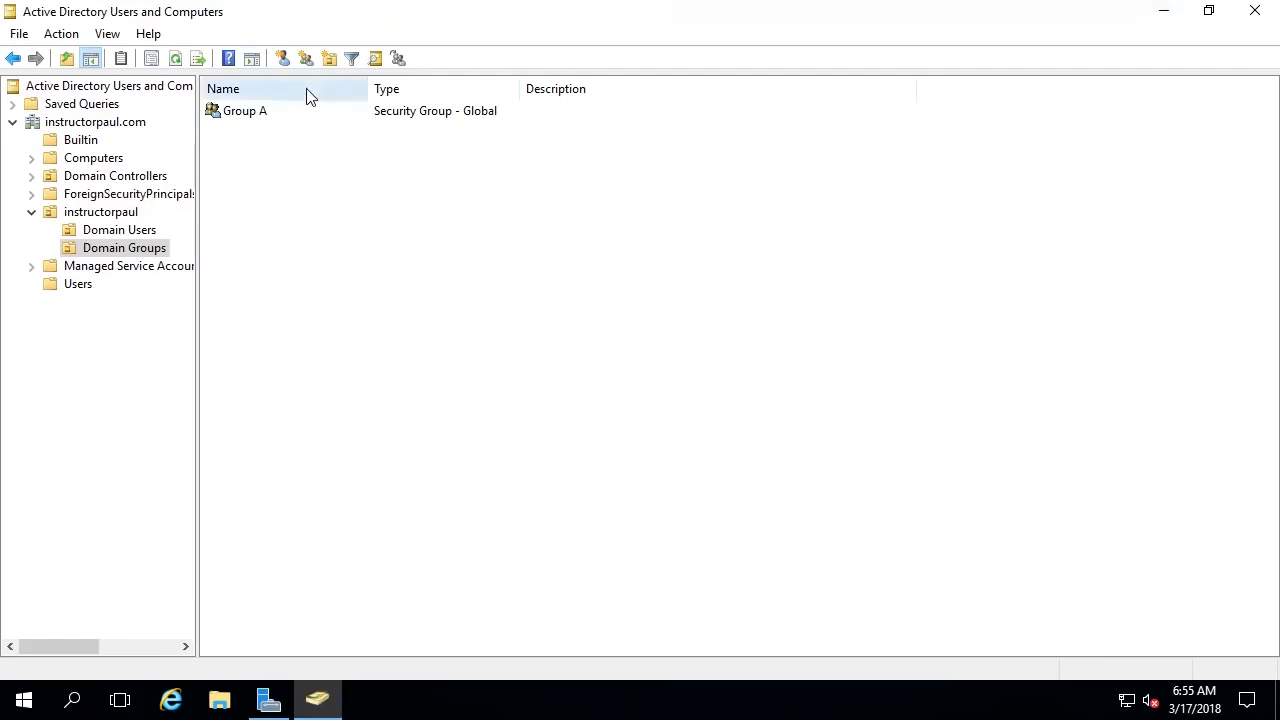
{"action": "left_click", "coordinate": [266, 116]}
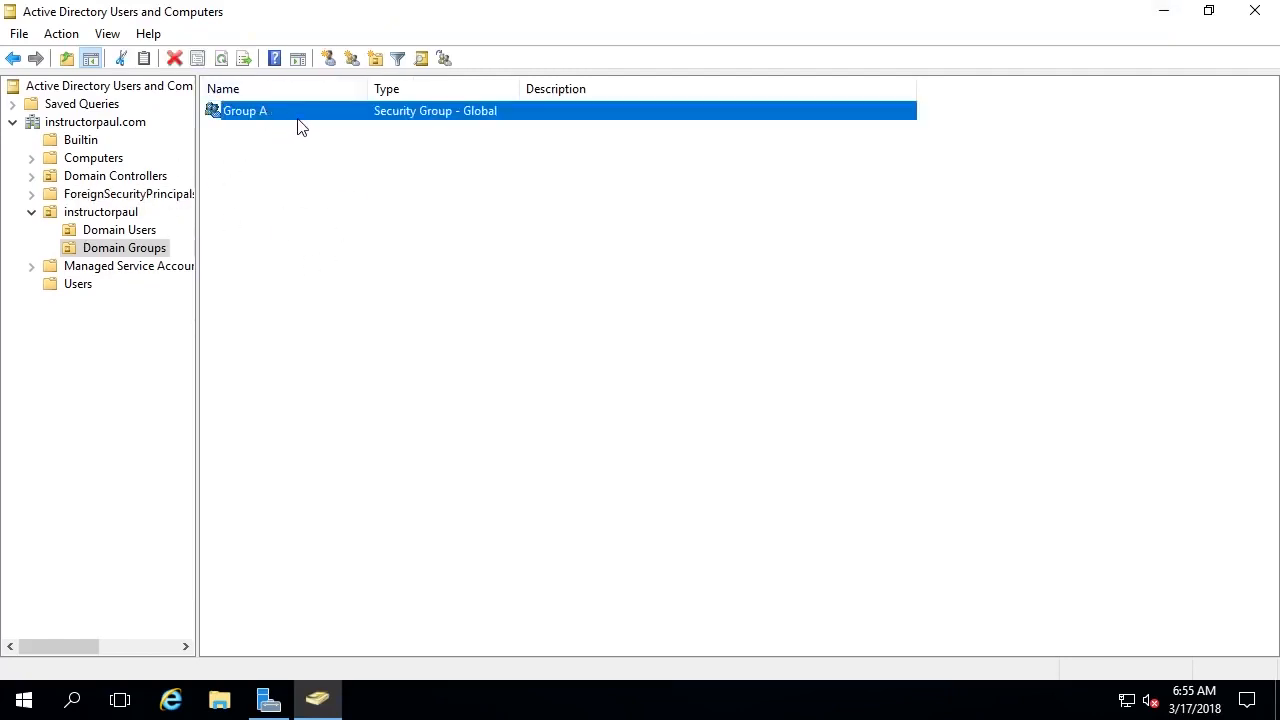
{"action": "right_click", "coordinate": [266, 117]}
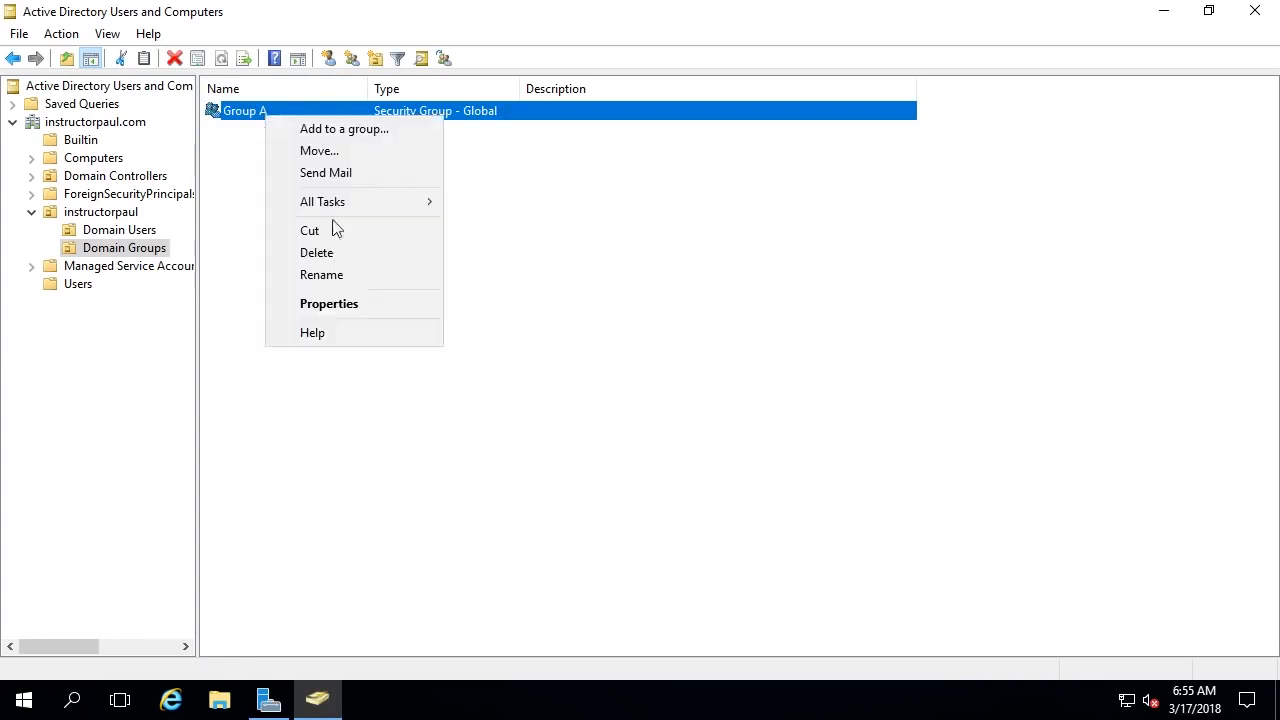
{"action": "left_click", "coordinate": [370, 253]}
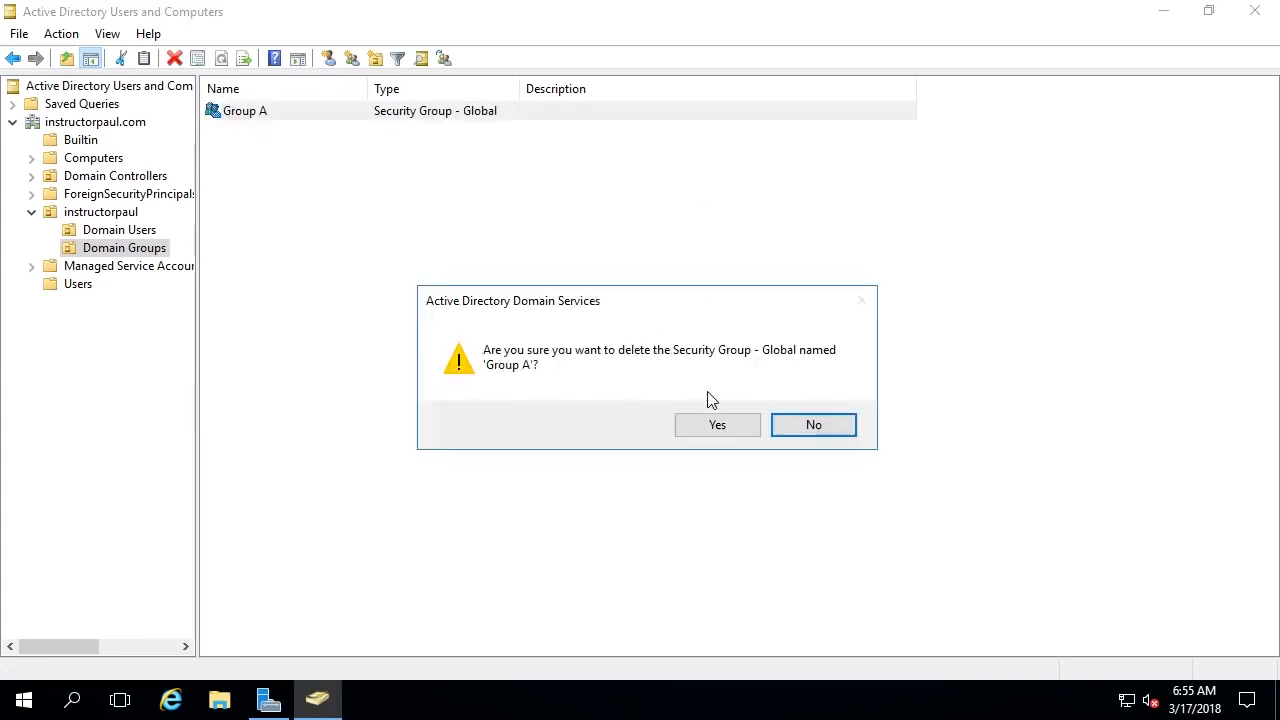
{"action": "left_click", "coordinate": [716, 426]}
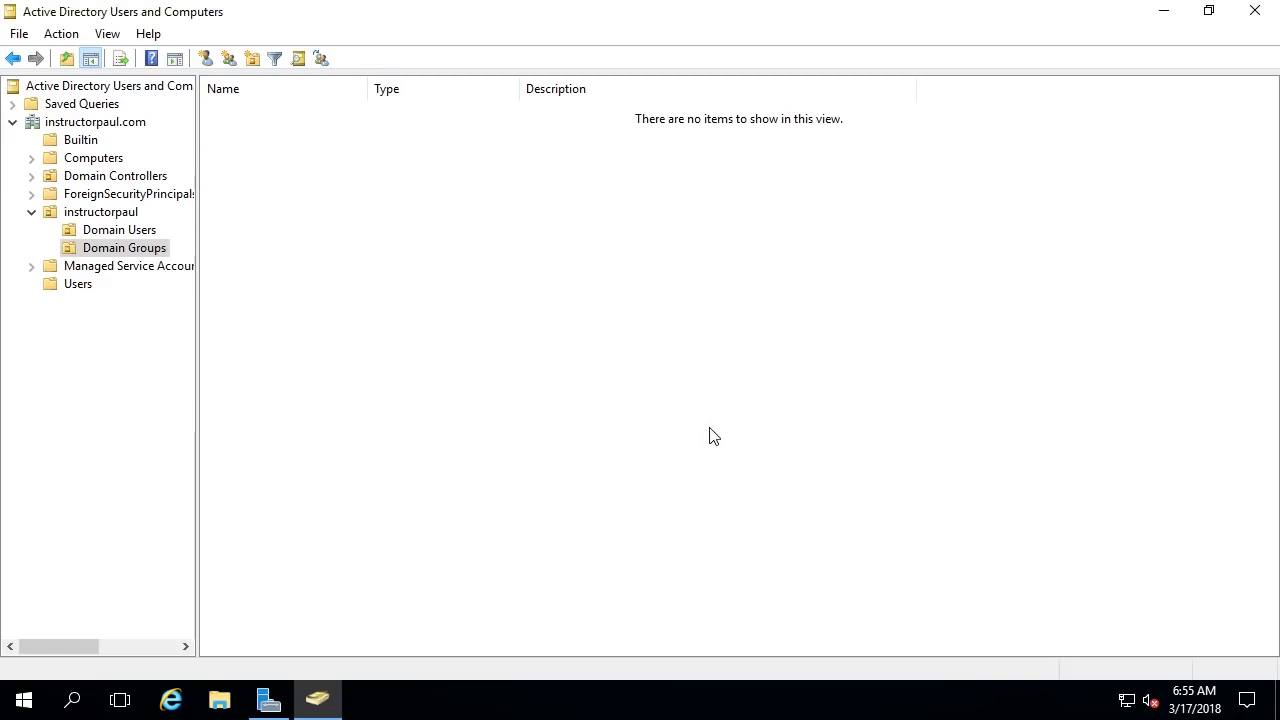
{"action": "left_click", "coordinate": [100, 214]}
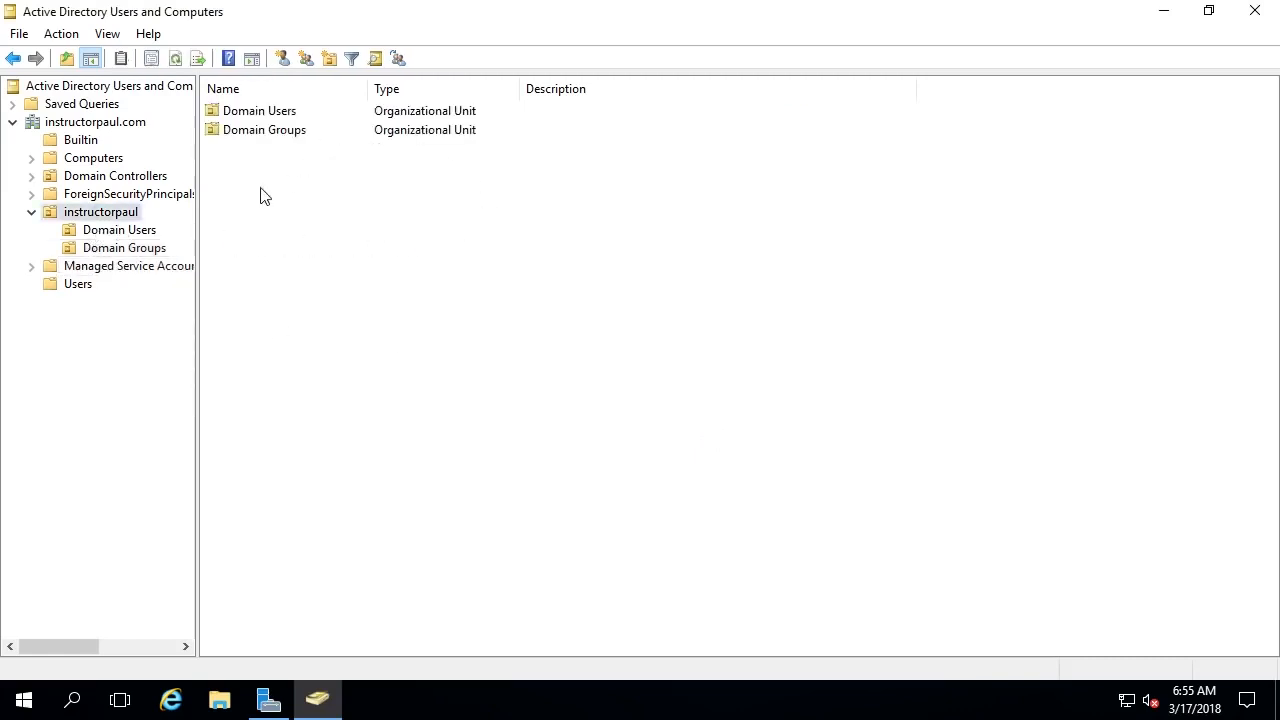
- Try deleting the protected Domain Groups OU, dismiss the error, and open instructorpaul's New menu
{"action": "right_click", "coordinate": [290, 128]}
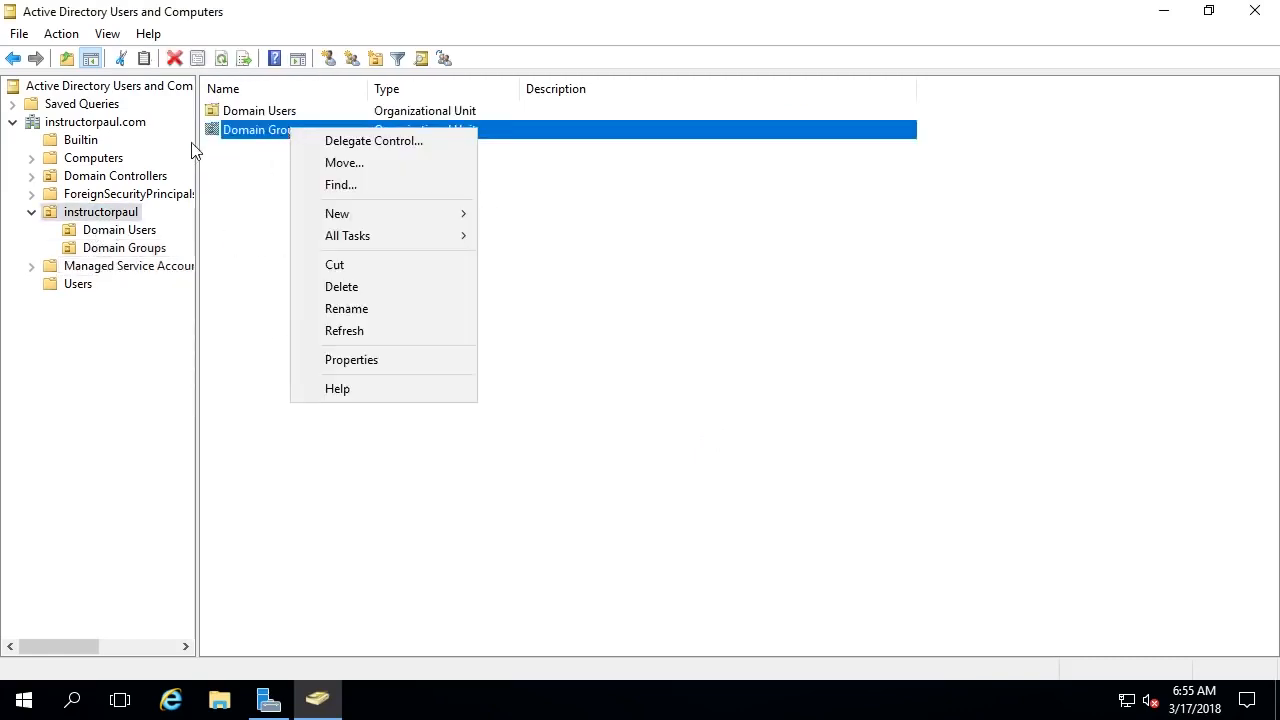
{"action": "left_click", "coordinate": [376, 287]}
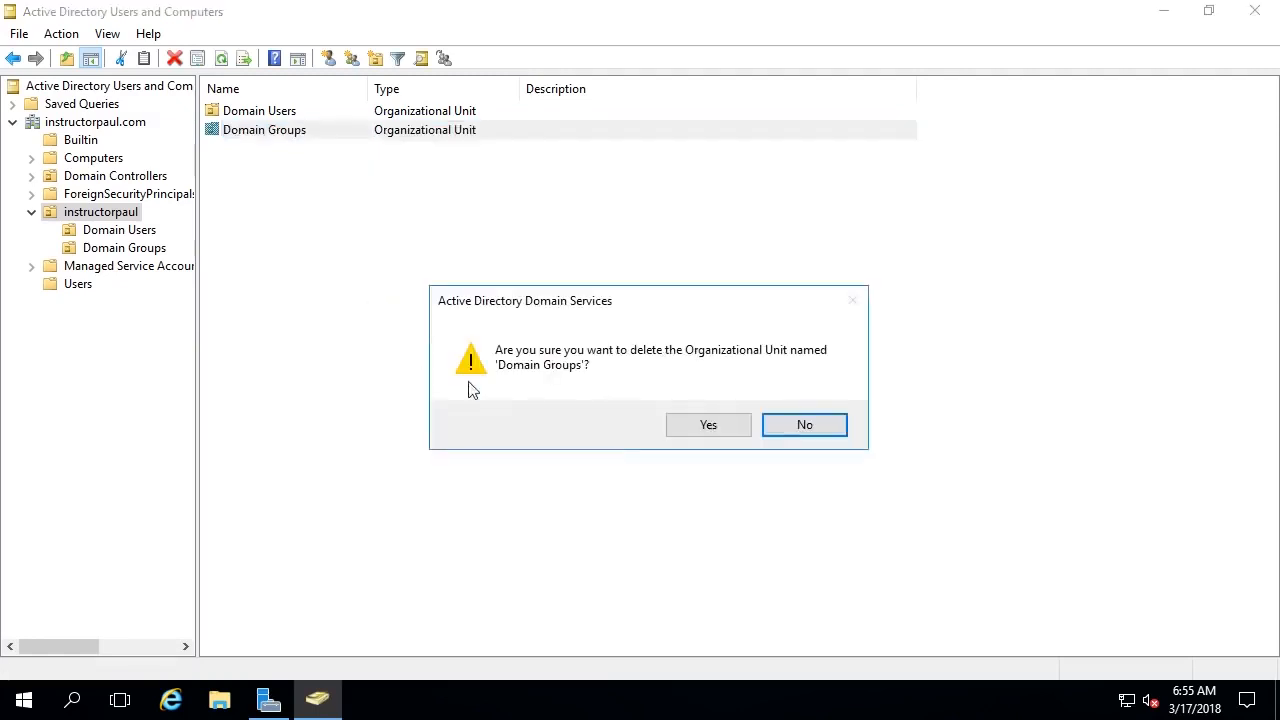
{"action": "left_click", "coordinate": [686, 441]}
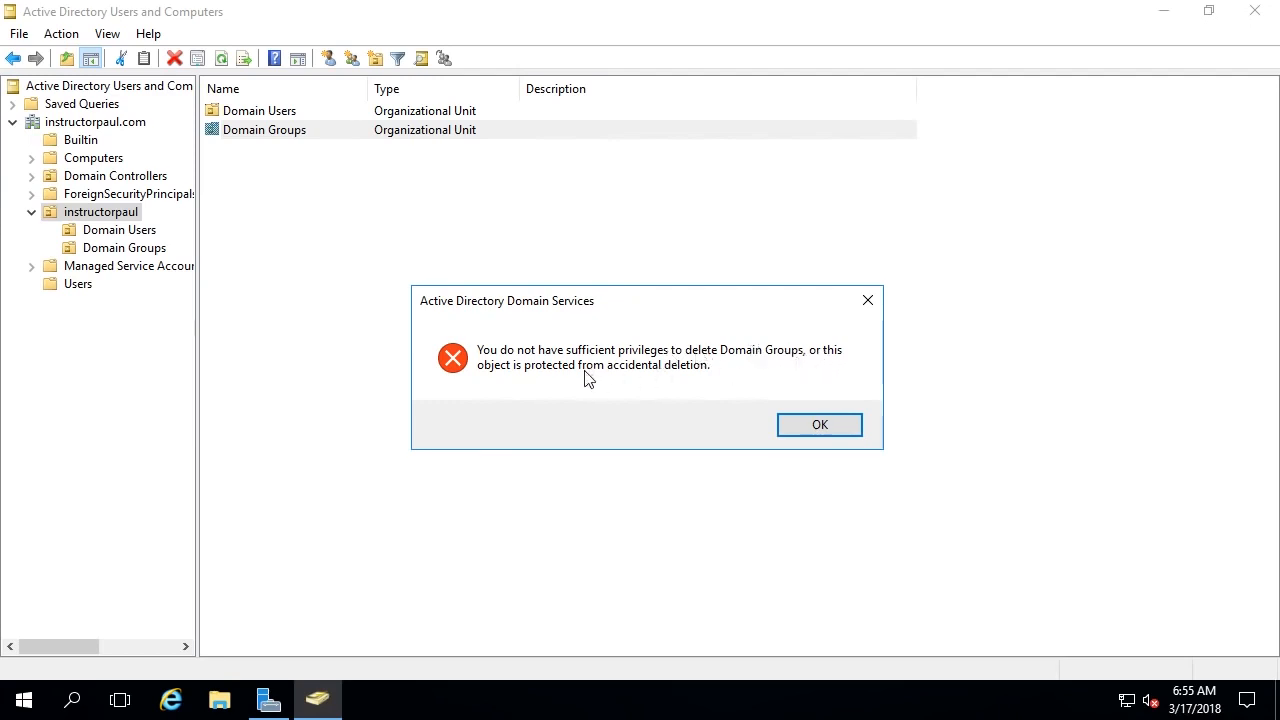
{"action": "left_click", "coordinate": [846, 430]}
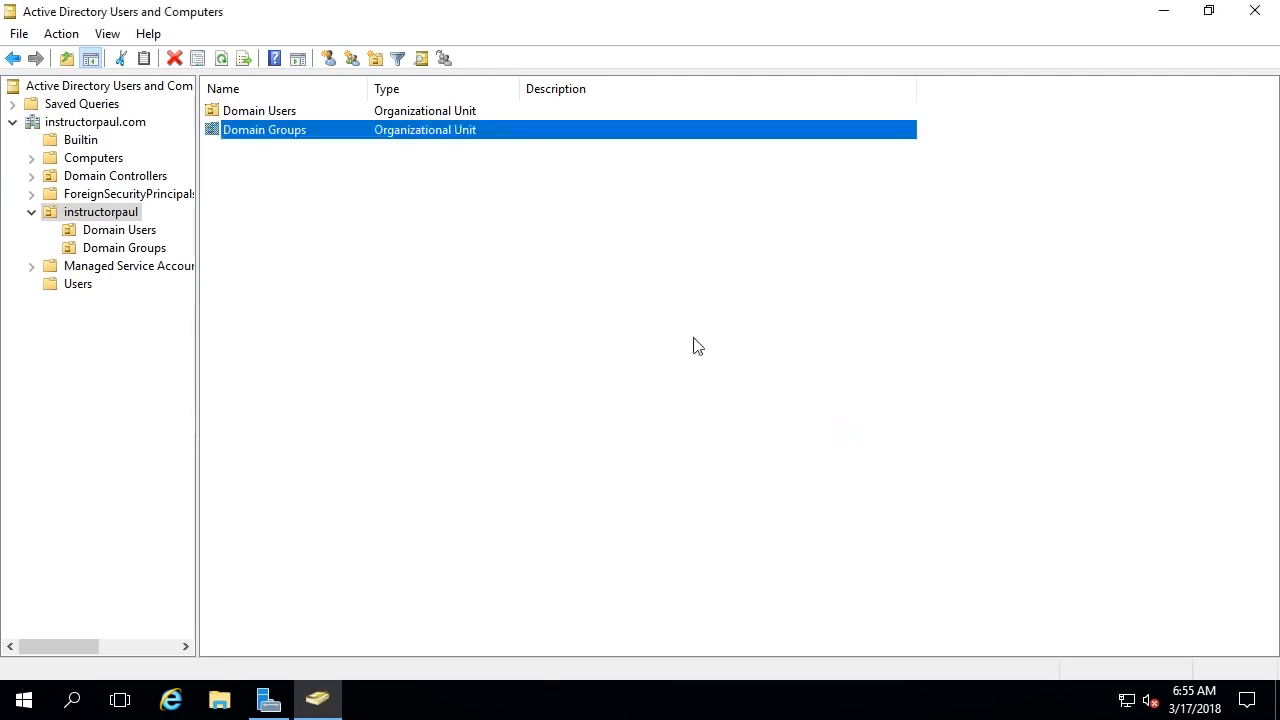
{"action": "right_click", "coordinate": [120, 213]}
{"action": "left_click", "coordinate": [174, 303]}
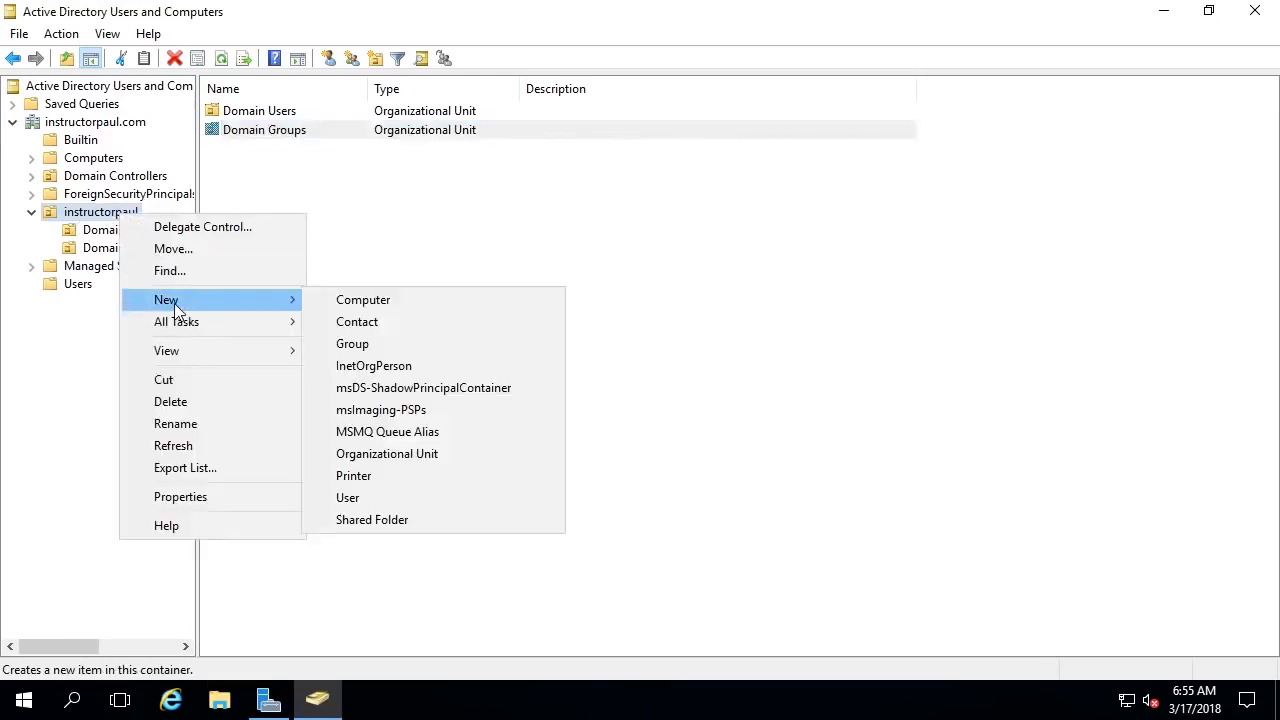
- Start a new Organizational Unit under instructorpaul, cancel it, and select Domain Groups
{"action": "left_click", "coordinate": [424, 450]}
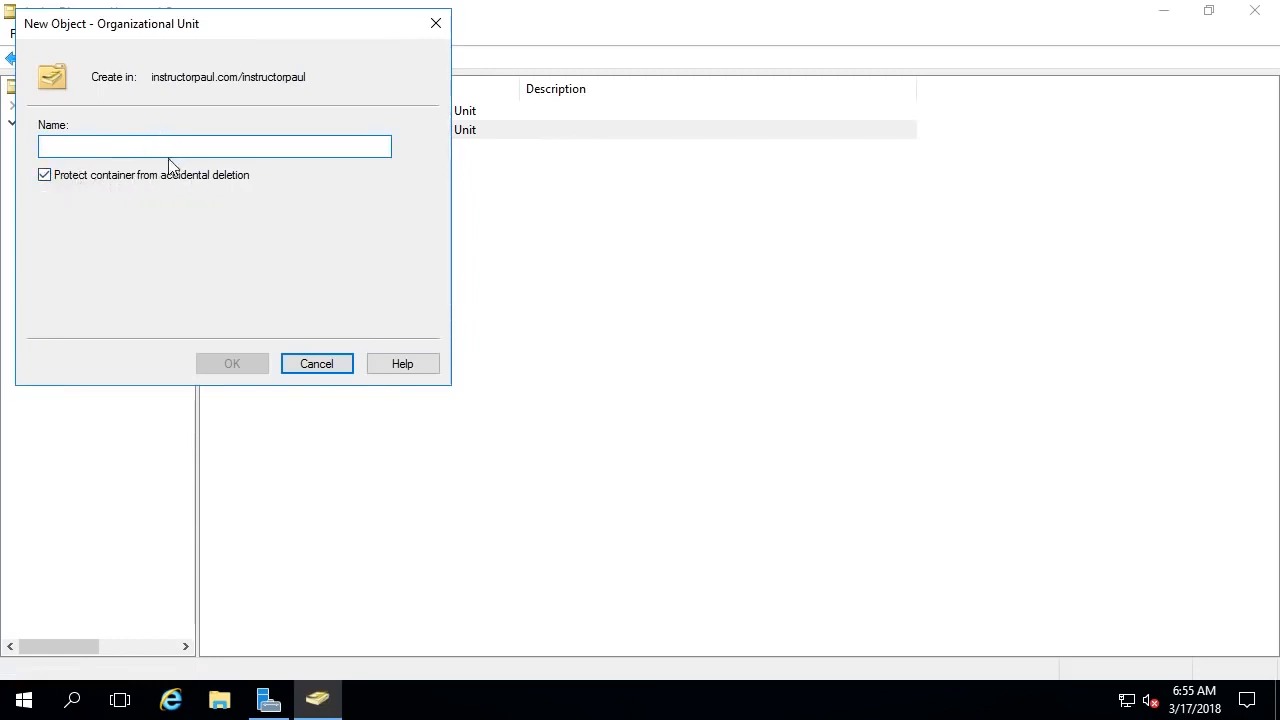
{"action": "left_click", "coordinate": [320, 368]}
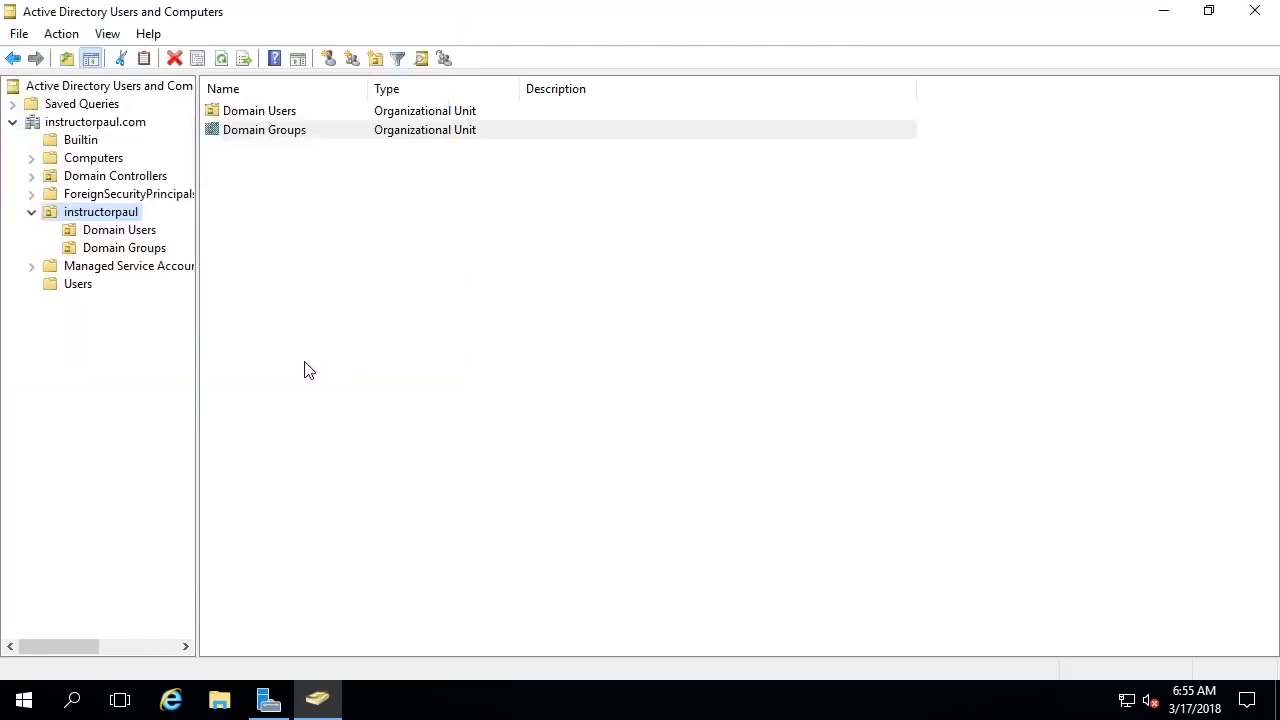
{"action": "left_click", "coordinate": [140, 250]}
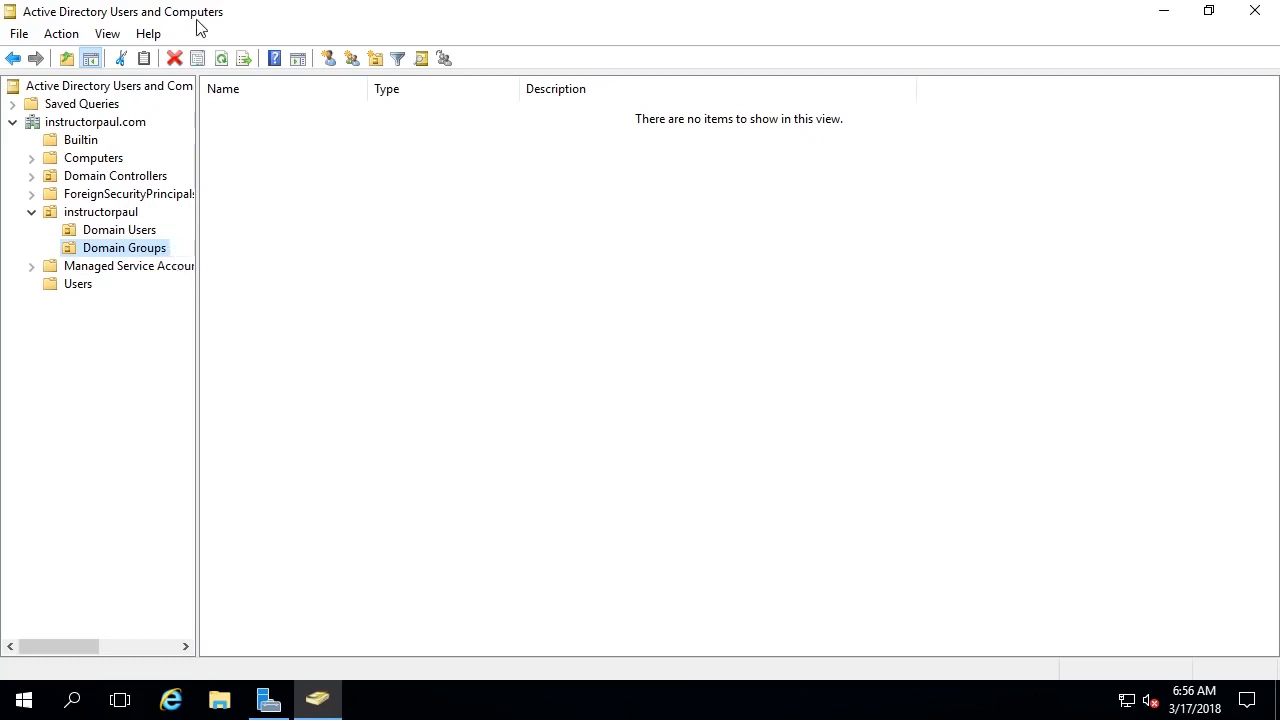
- Turn on Advanced Features, browse the domain root containers, and open instructorpaul
{"action": "left_click", "coordinate": [108, 34]}
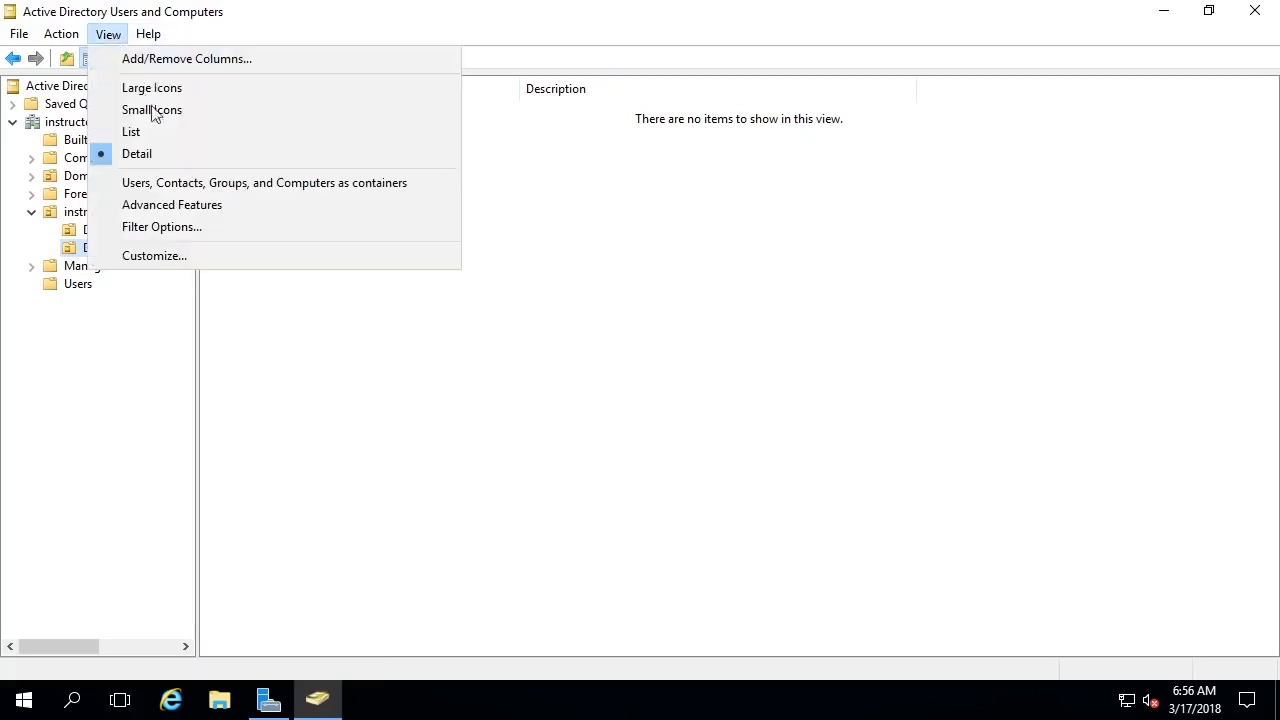
{"action": "left_click", "coordinate": [181, 204]}
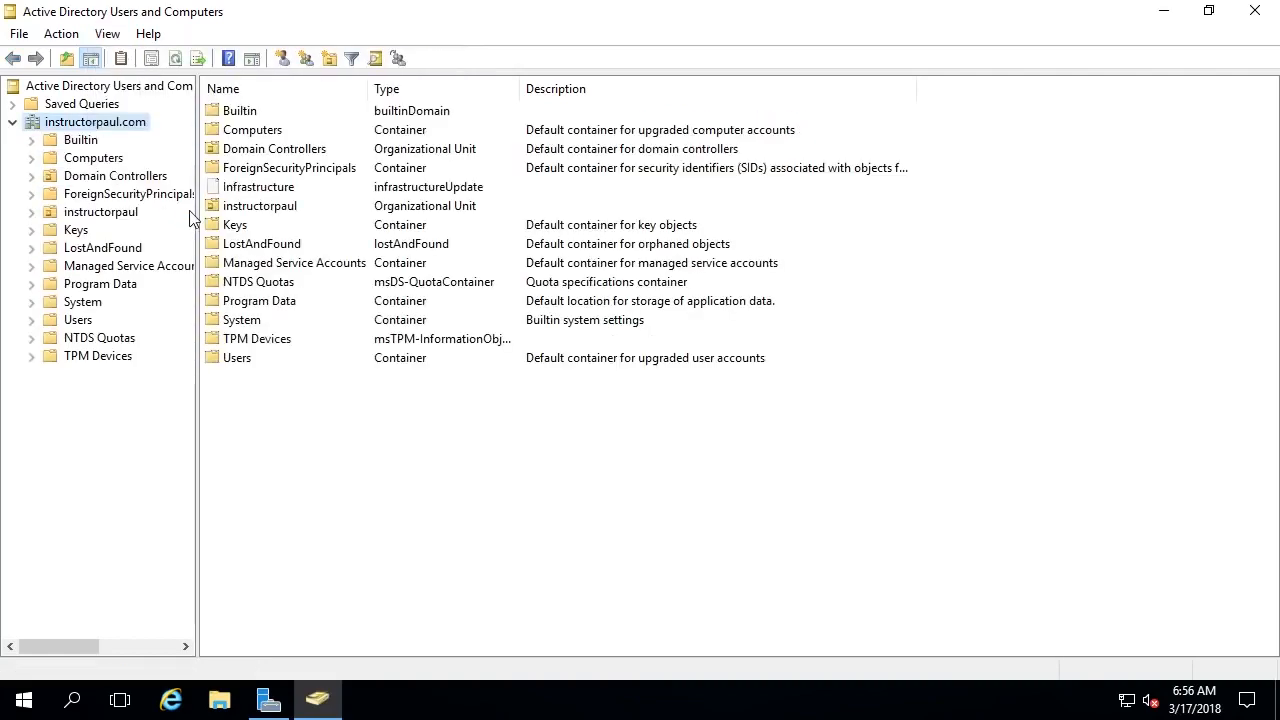
{"action": "left_click_drag", "start_coordinate": [900, 448], "coordinate": [289, 76]}
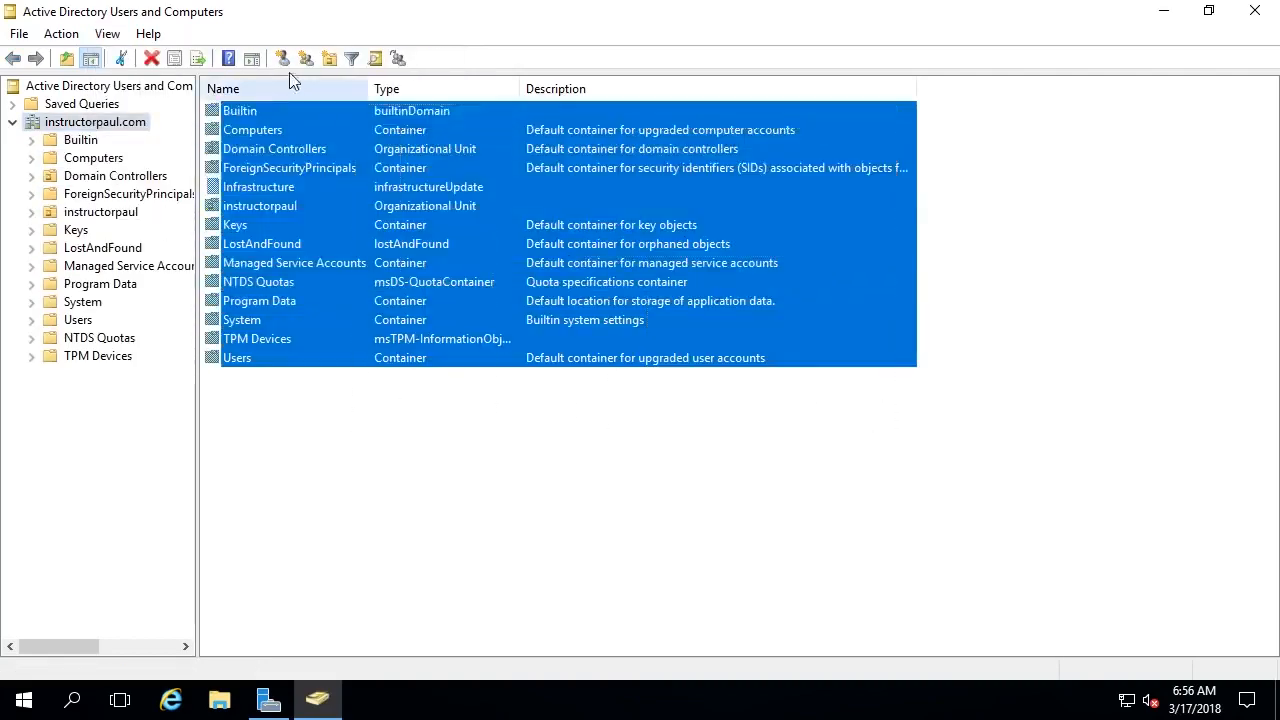
{"action": "left_click", "coordinate": [660, 481]}
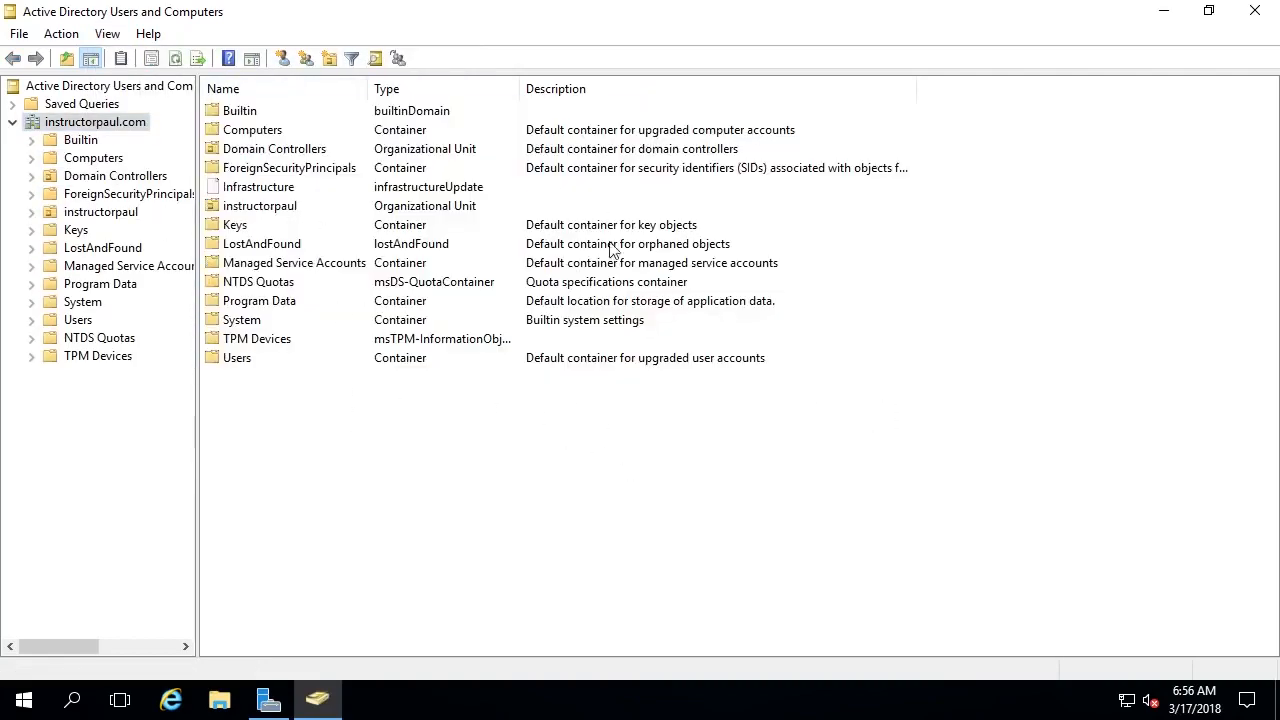
{"action": "left_click", "coordinate": [413, 113]}
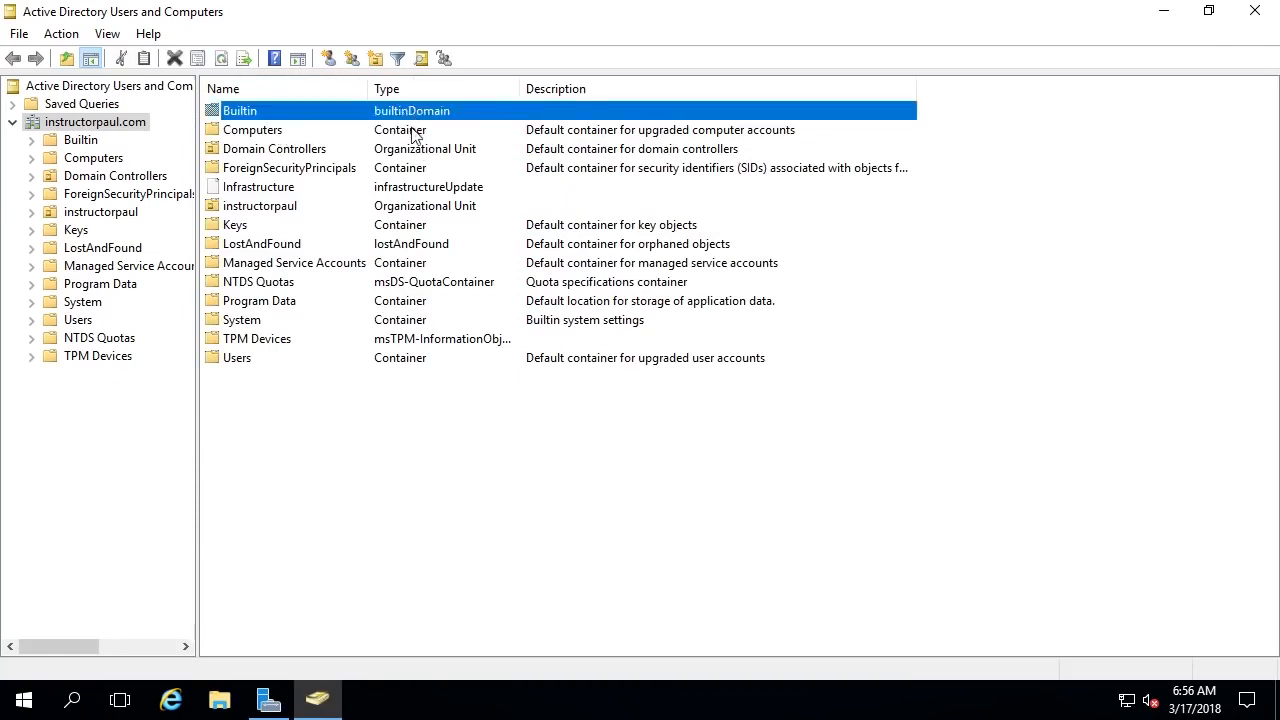
{"action": "left_click", "coordinate": [407, 149]}
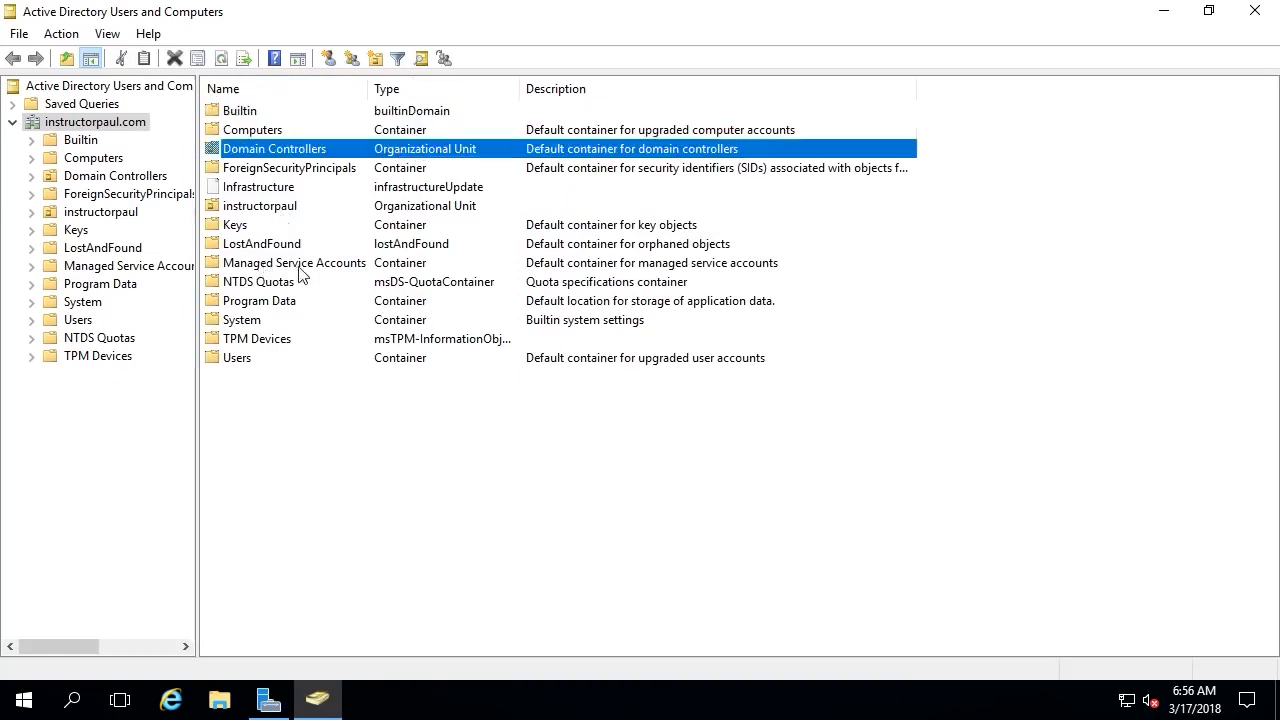
{"action": "left_click", "coordinate": [262, 205]}
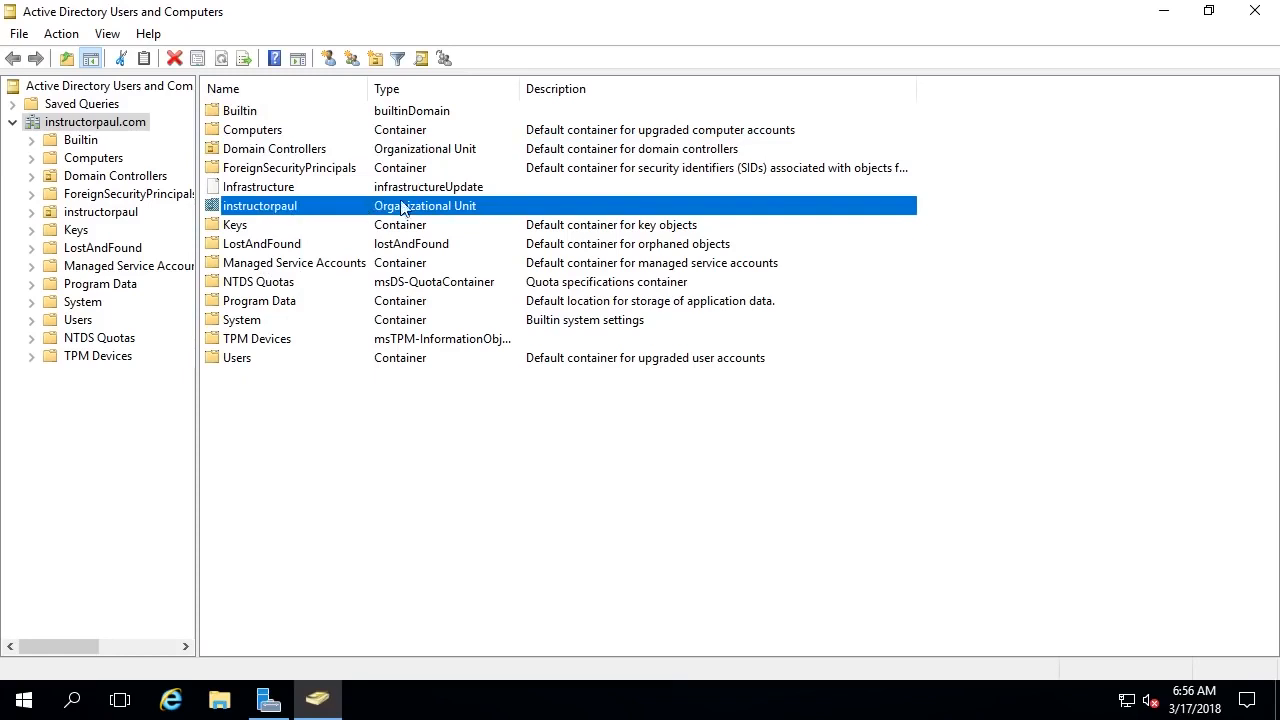
{"action": "double_click", "coordinate": [258, 206]}
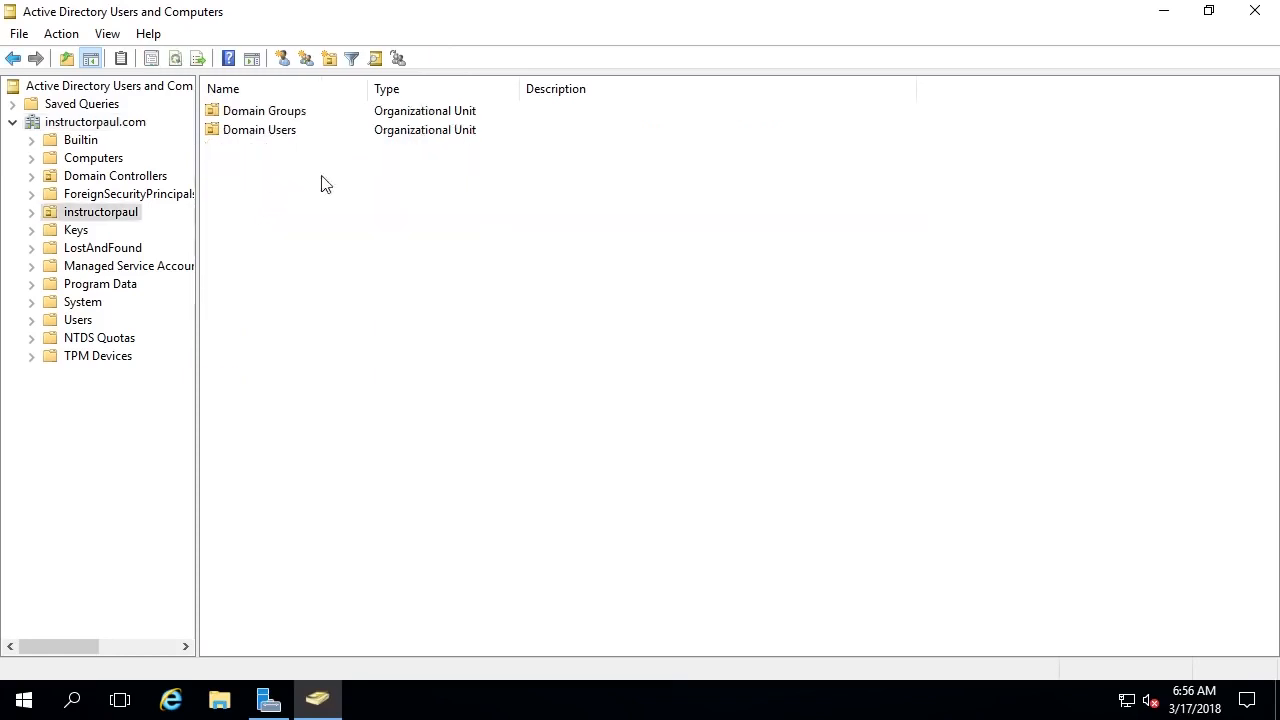
- Uncheck Protect object from accidental deletion on Domain Groups' Object tab and apply
{"action": "left_click", "coordinate": [276, 116]}
{"action": "right_click", "coordinate": [276, 116]}
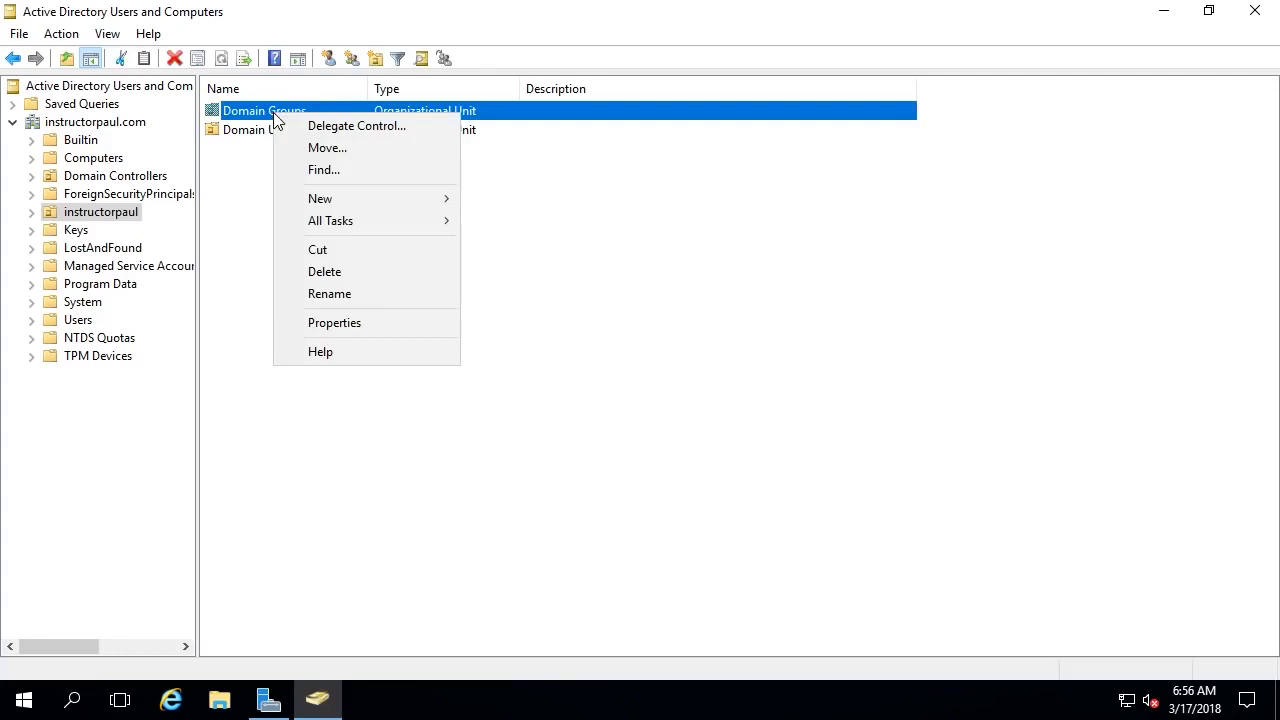
{"action": "left_click", "coordinate": [359, 324]}
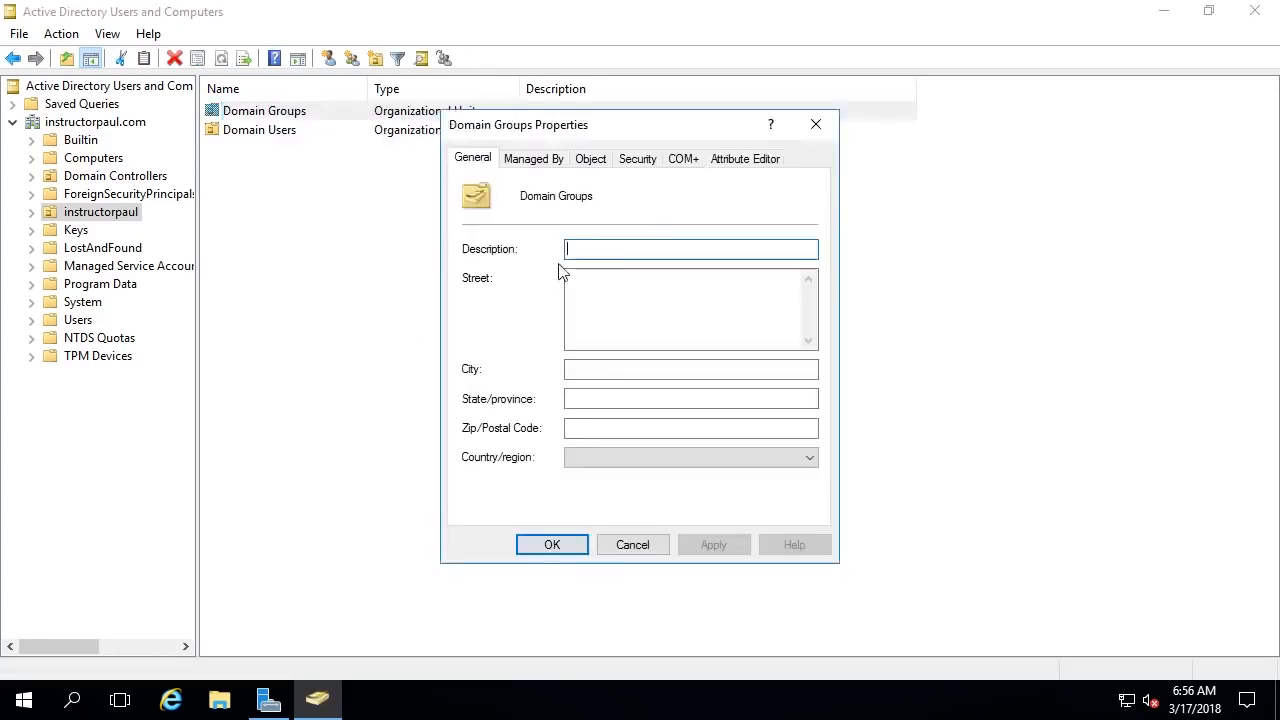
{"action": "left_click", "coordinate": [588, 163]}
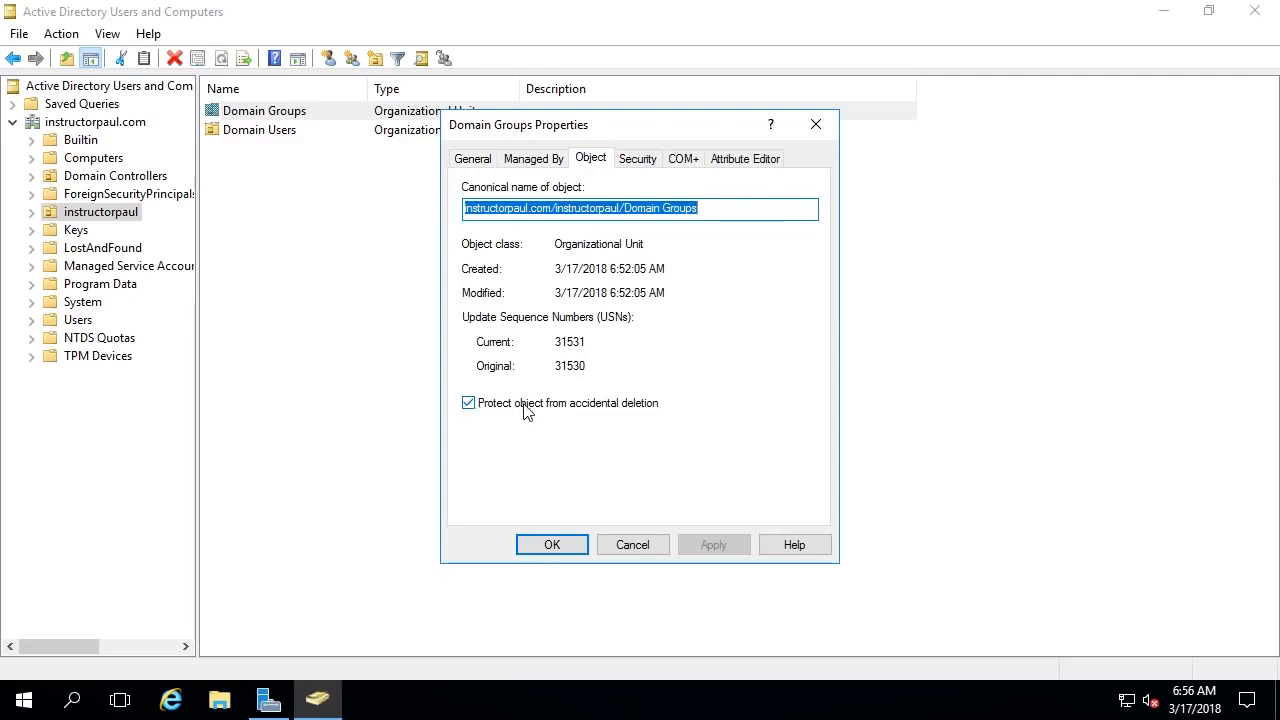
{"action": "left_click", "coordinate": [566, 405]}
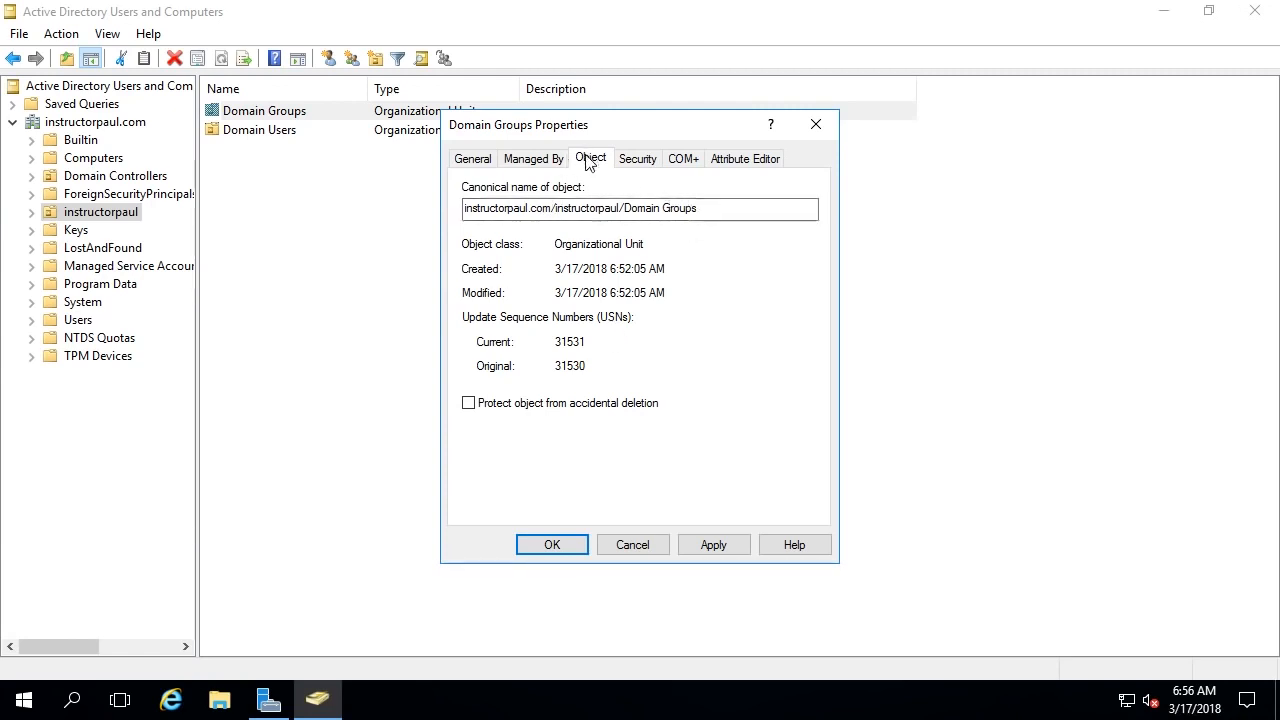
{"action": "left_click_drag", "start_coordinate": [692, 207], "coordinate": [455, 194]}
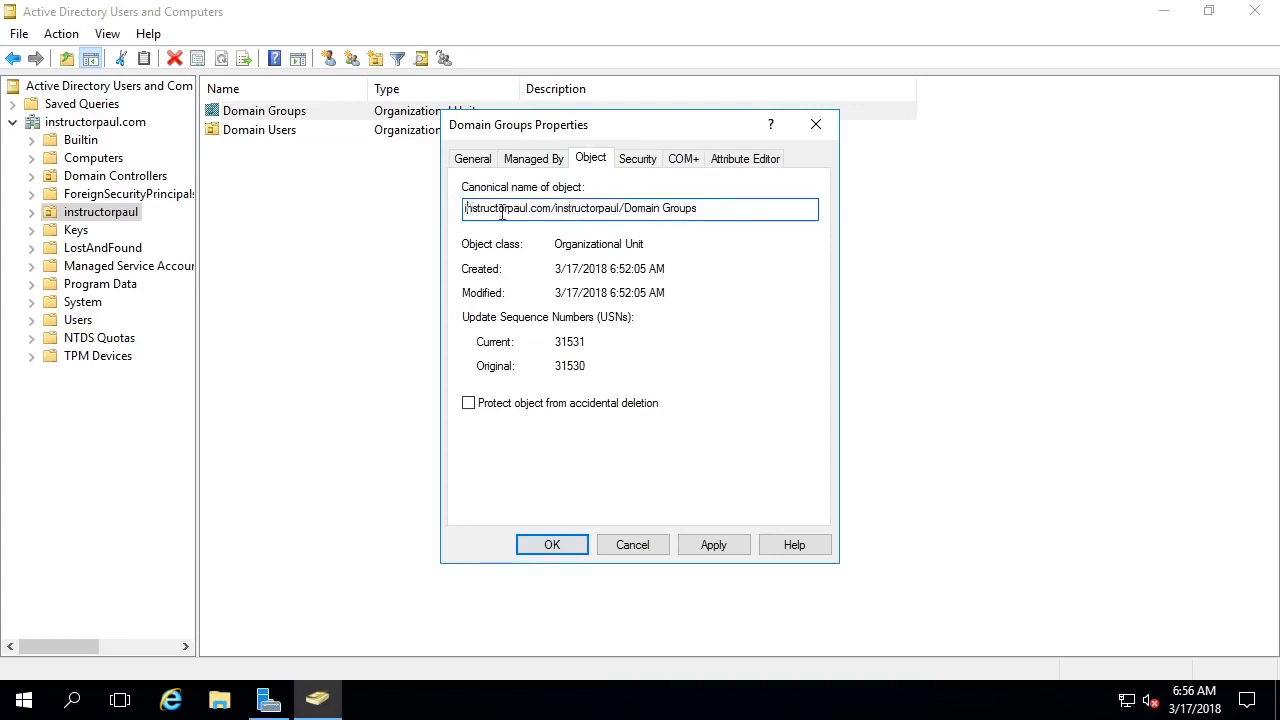
{"action": "left_click_drag", "start_coordinate": [502, 212], "coordinate": [780, 220]}
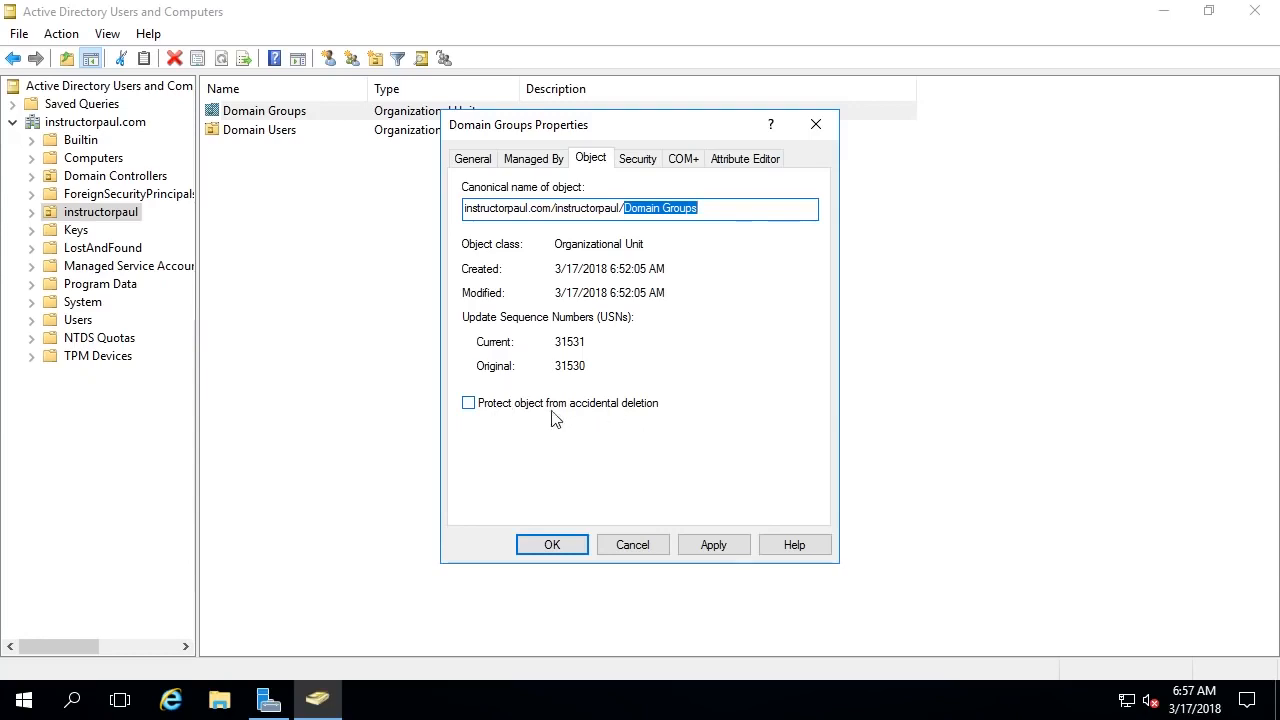
{"action": "left_click", "coordinate": [715, 550]}
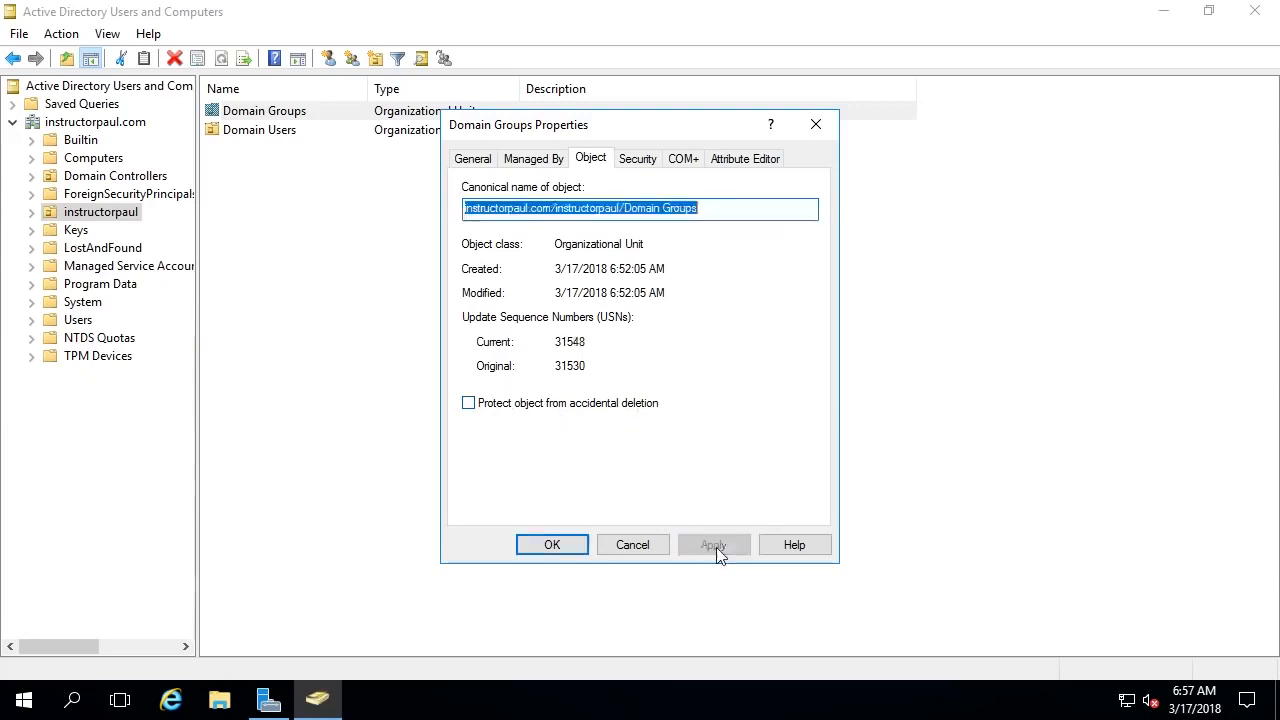
- Close the Domain Groups properties and turn Advanced Features back off
{"action": "left_click", "coordinate": [551, 546]}
{"action": "right_click", "coordinate": [297, 118]}
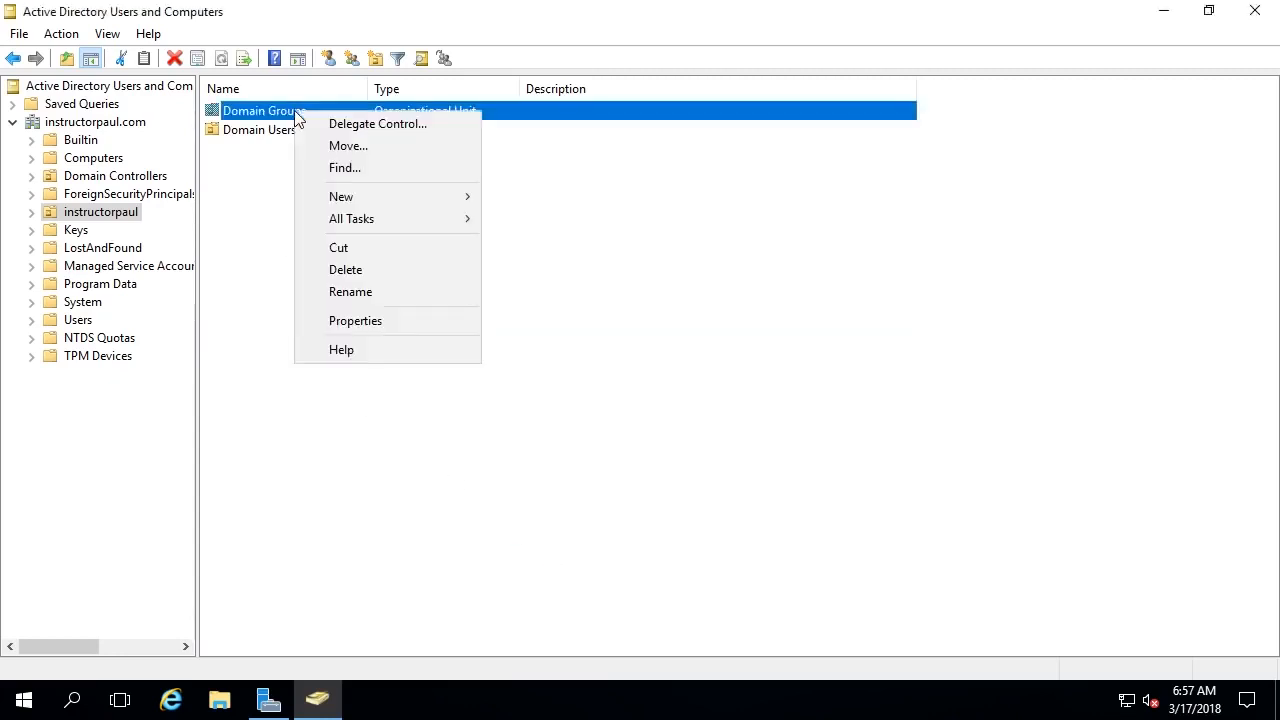
{"action": "left_click", "coordinate": [108, 34]}
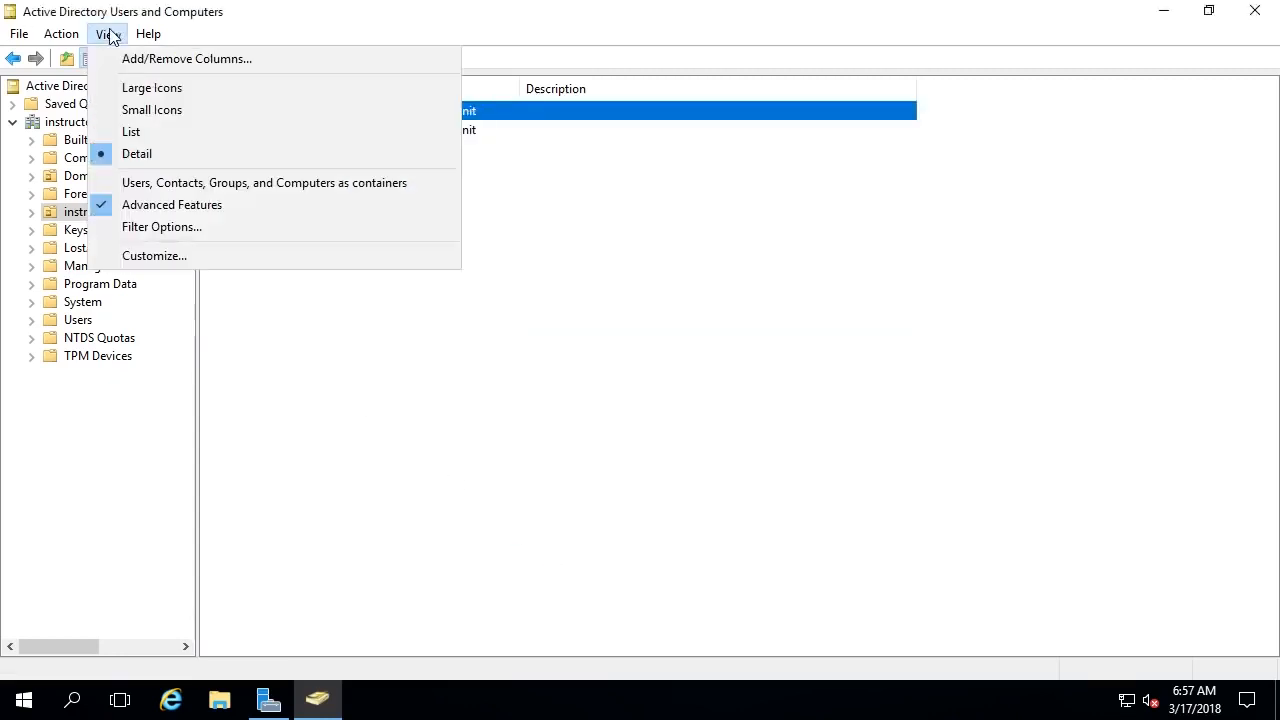
{"action": "left_click", "coordinate": [175, 204]}
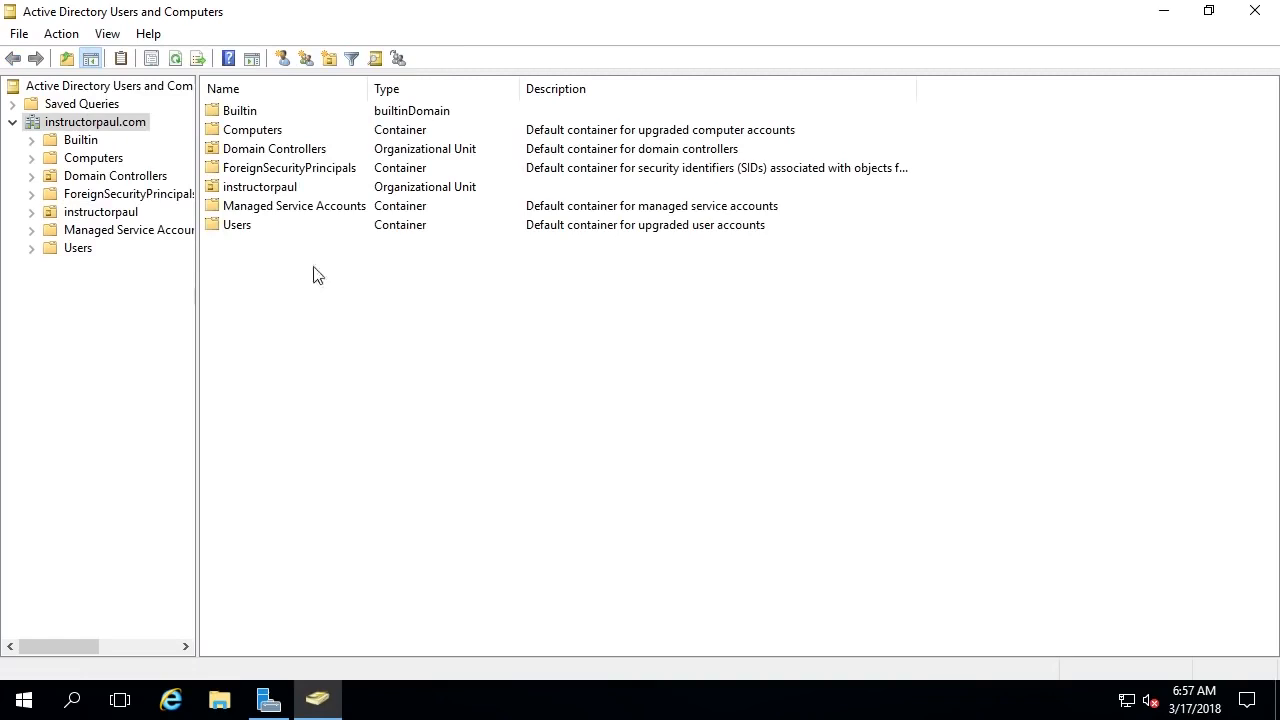
- Expand instructorpaul and delete the Domain Groups OU, confirming with Yes
{"action": "left_click", "coordinate": [32, 212]}
{"action": "left_click", "coordinate": [100, 212]}
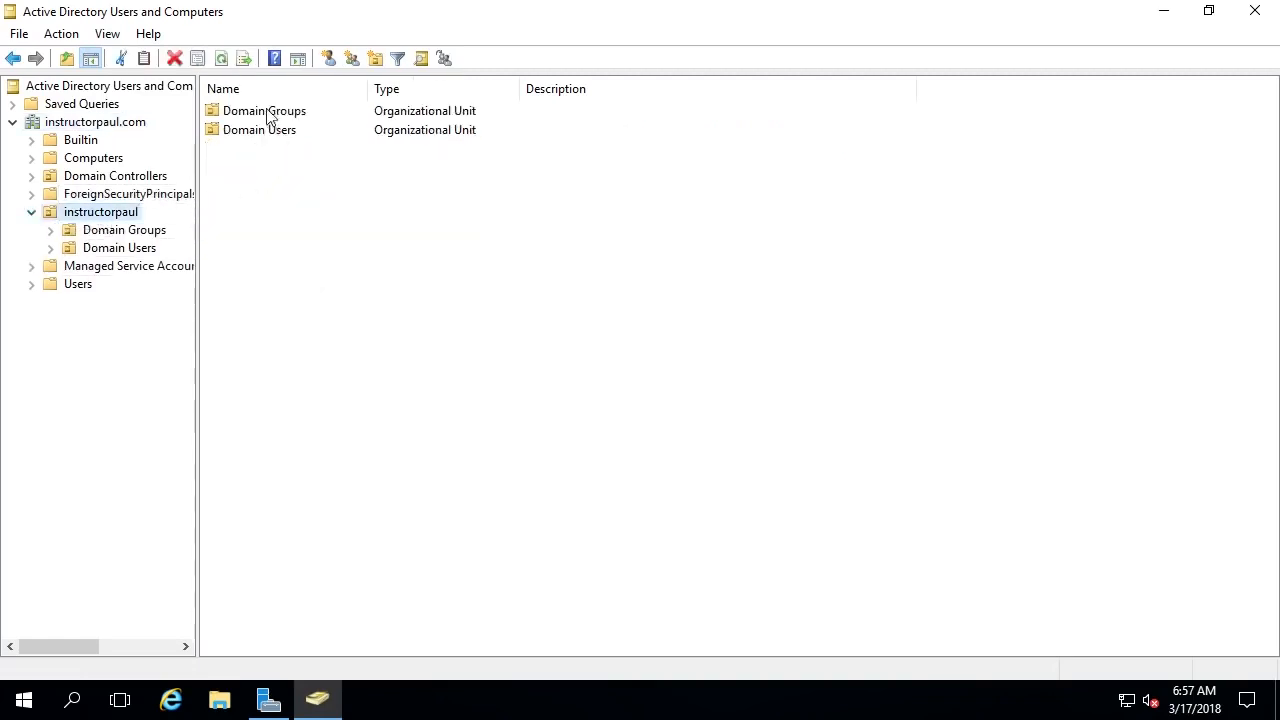
{"action": "right_click", "coordinate": [281, 119]}
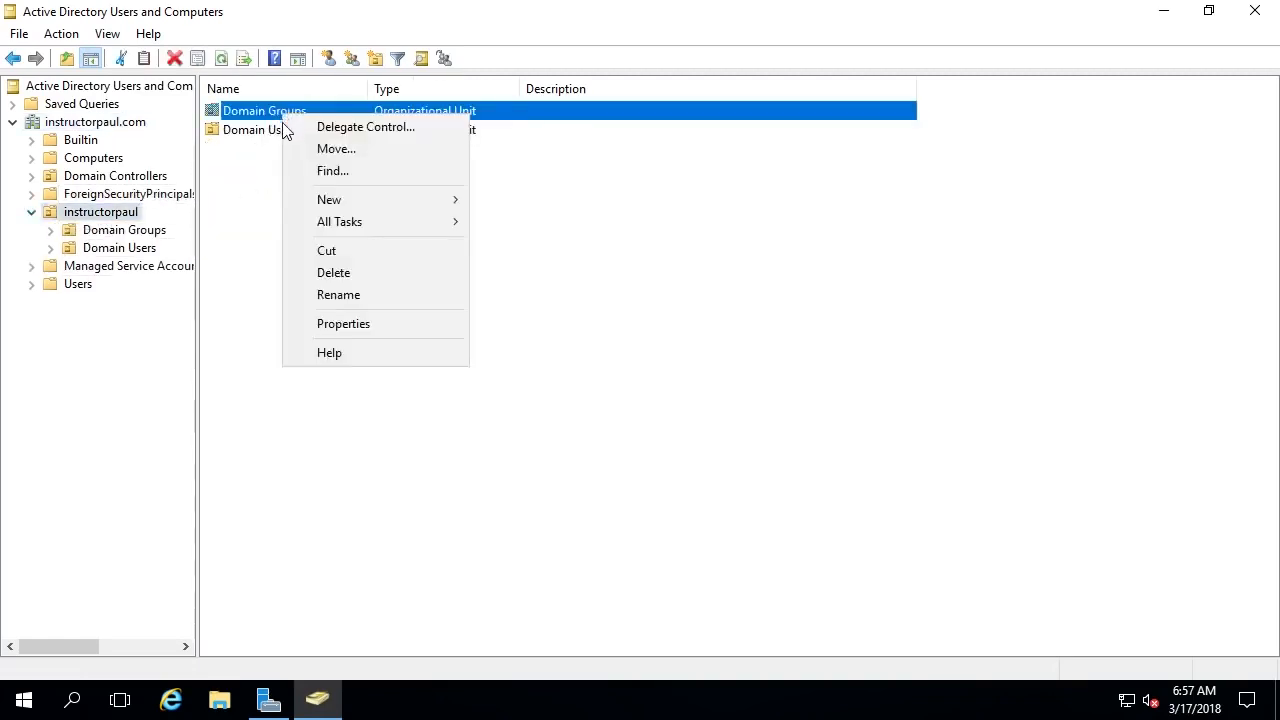
{"action": "left_click", "coordinate": [354, 270]}
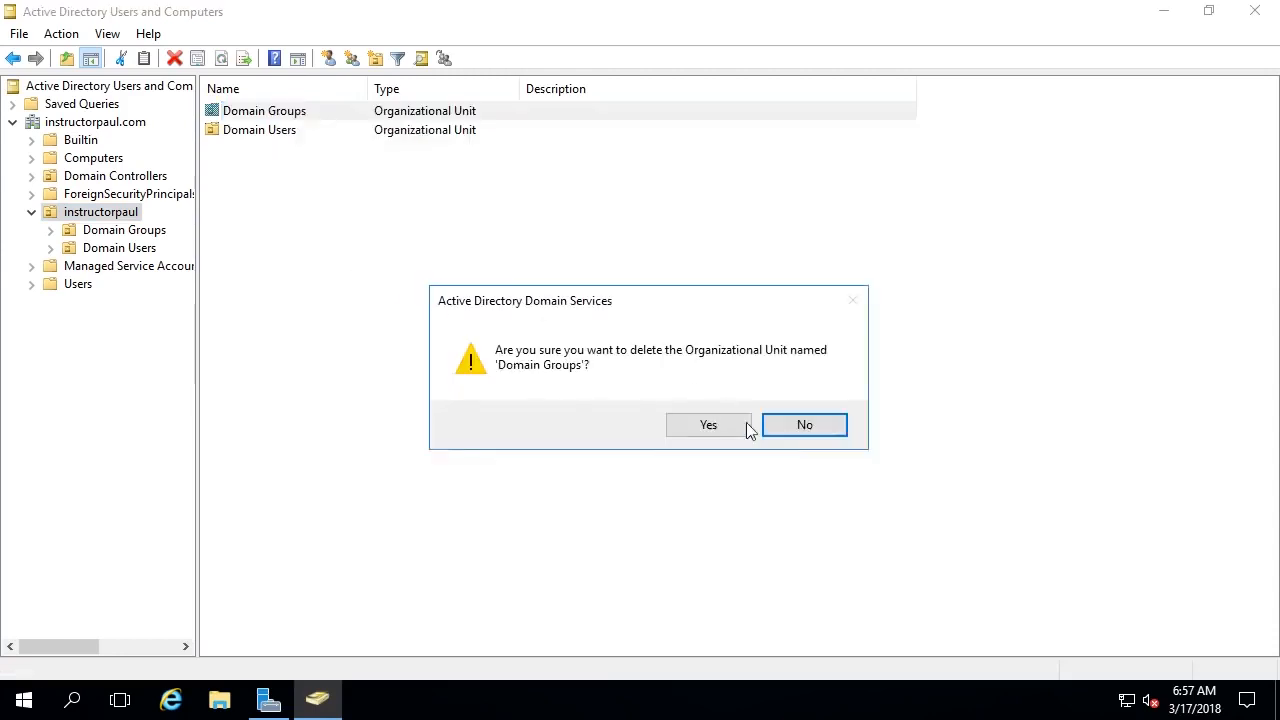
{"action": "left_click", "coordinate": [731, 425]}
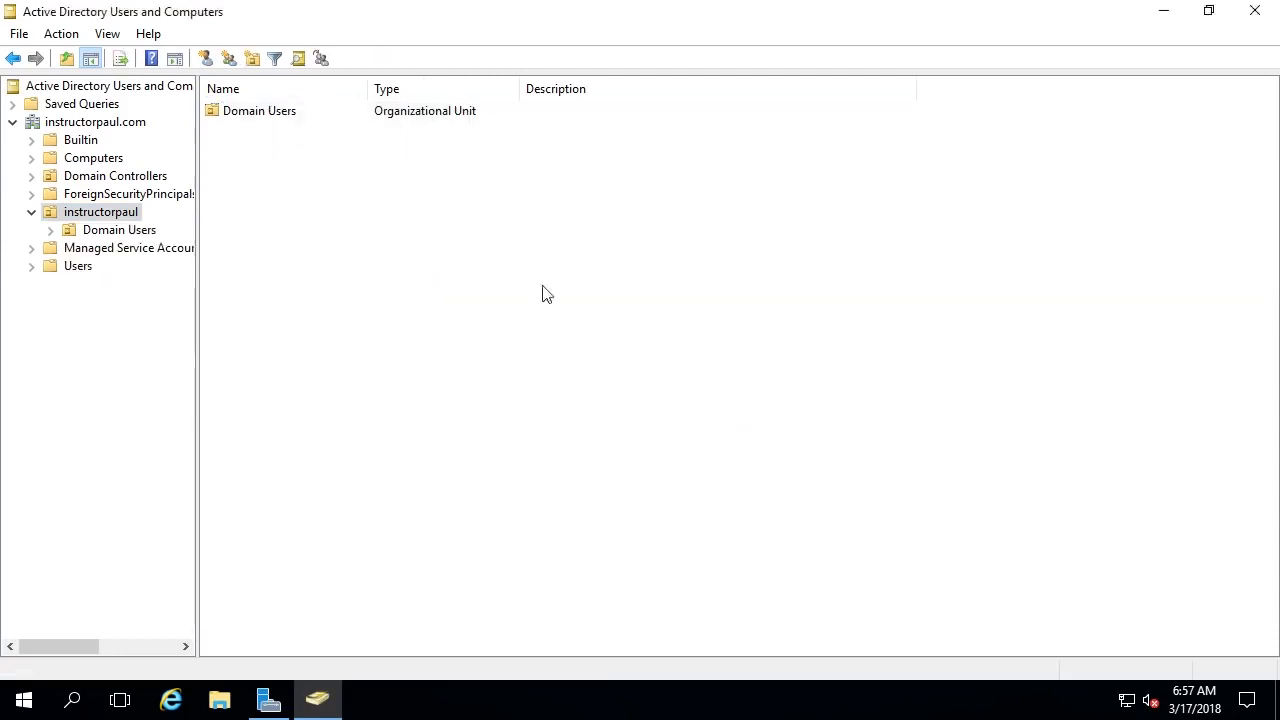
- Browse Domain Users' Managed By, COM+ and General tabs, close, then select instructorpaul.com
{"action": "right_click", "coordinate": [313, 116]}
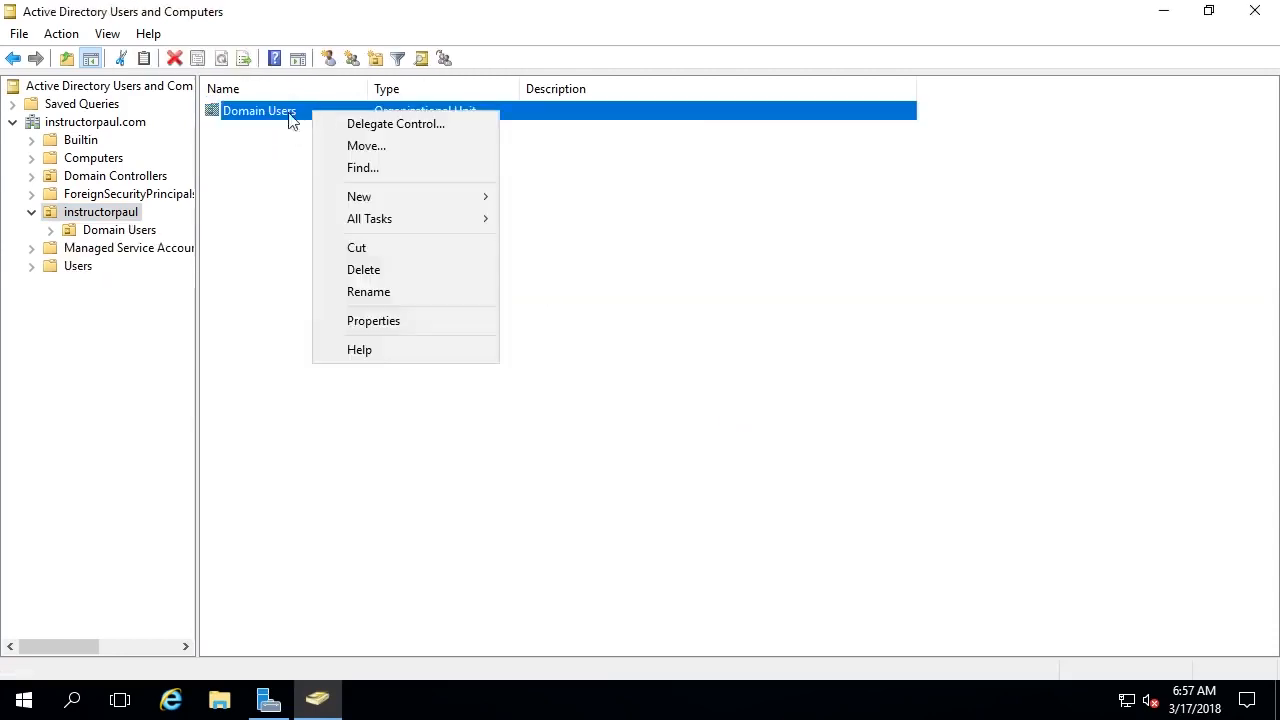
{"action": "left_click", "coordinate": [380, 323]}
{"action": "left_click", "coordinate": [550, 162]}
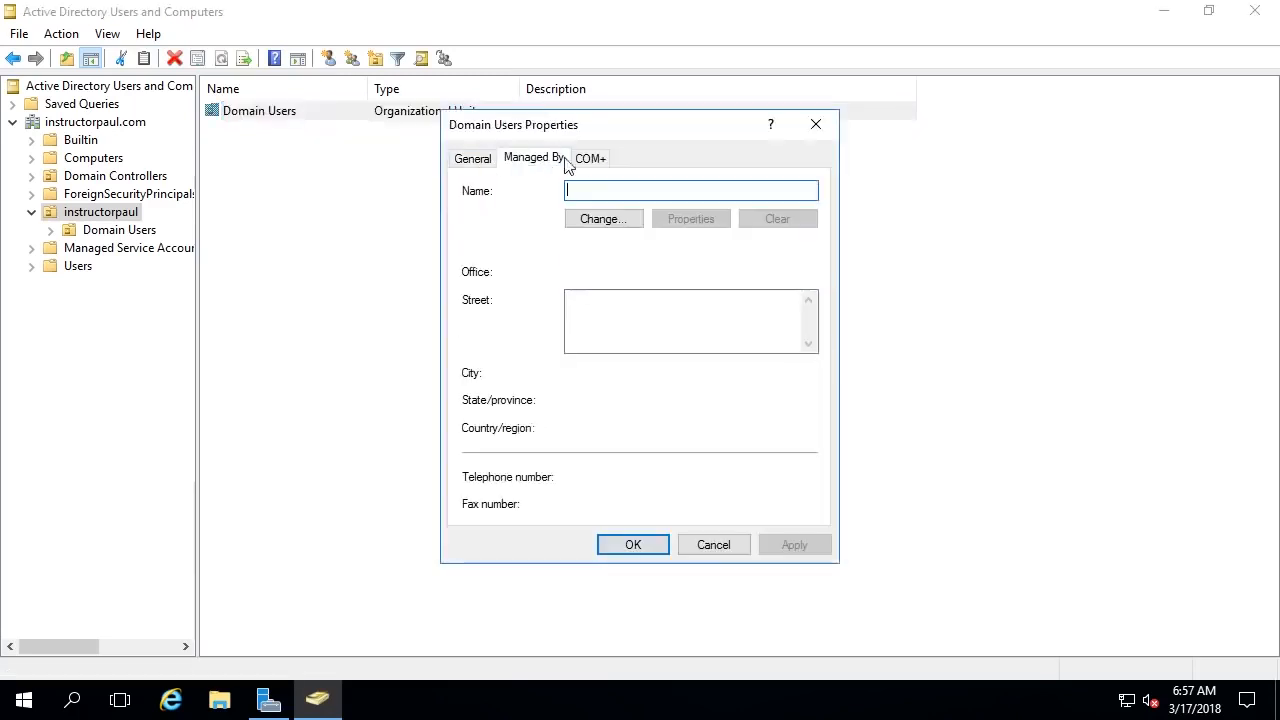
{"action": "left_click", "coordinate": [586, 163]}
{"action": "left_click", "coordinate": [564, 164]}
{"action": "left_click", "coordinate": [478, 164]}
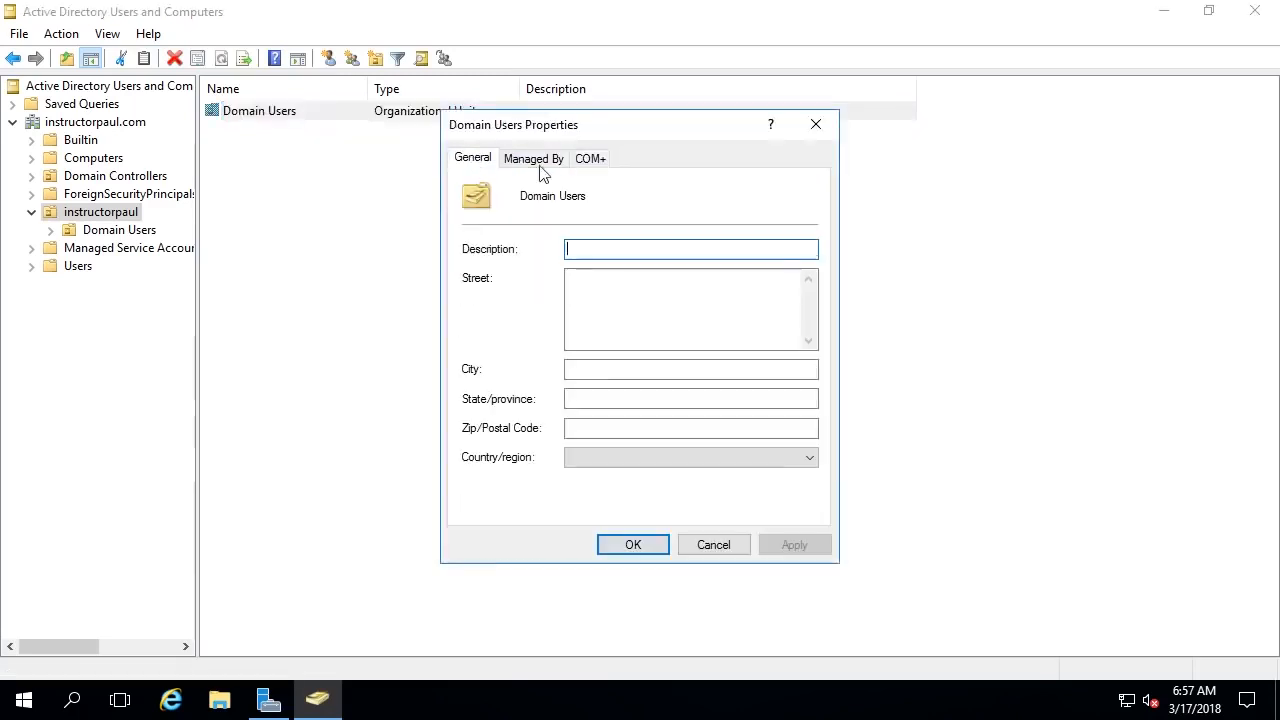
{"action": "left_click", "coordinate": [816, 127]}
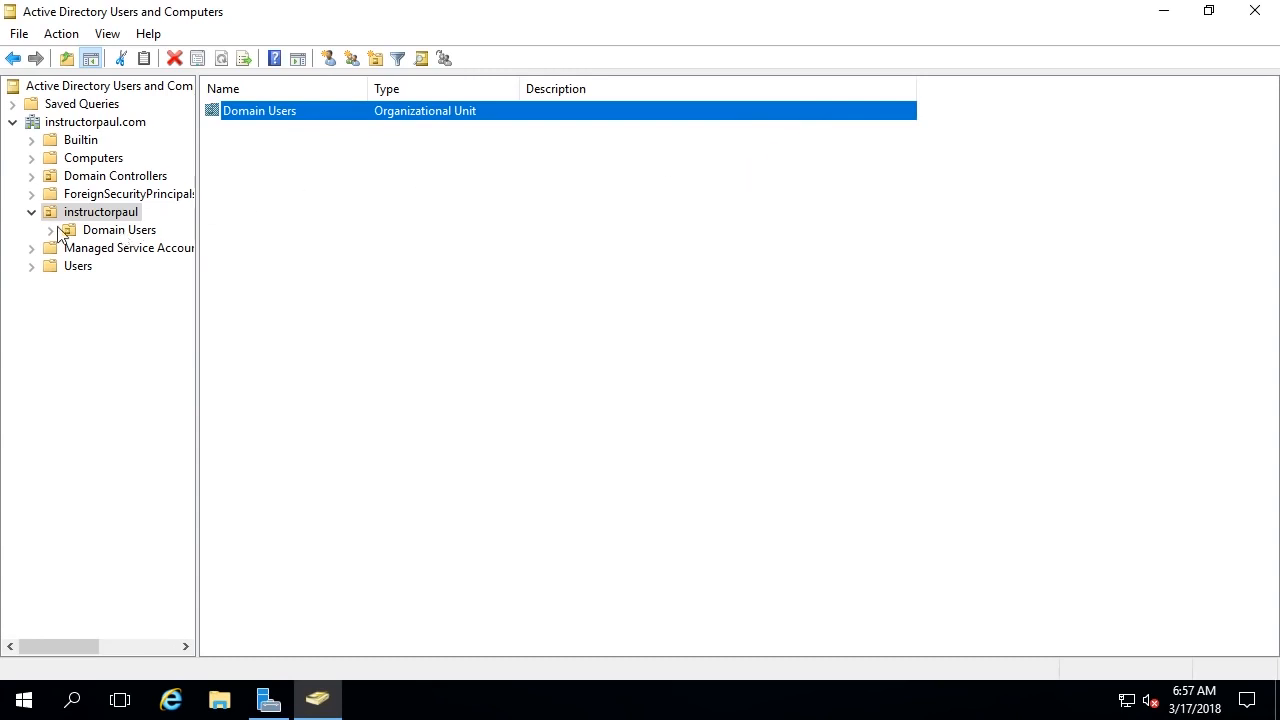
{"action": "left_click", "coordinate": [31, 212]}
{"action": "left_click", "coordinate": [53, 123]}
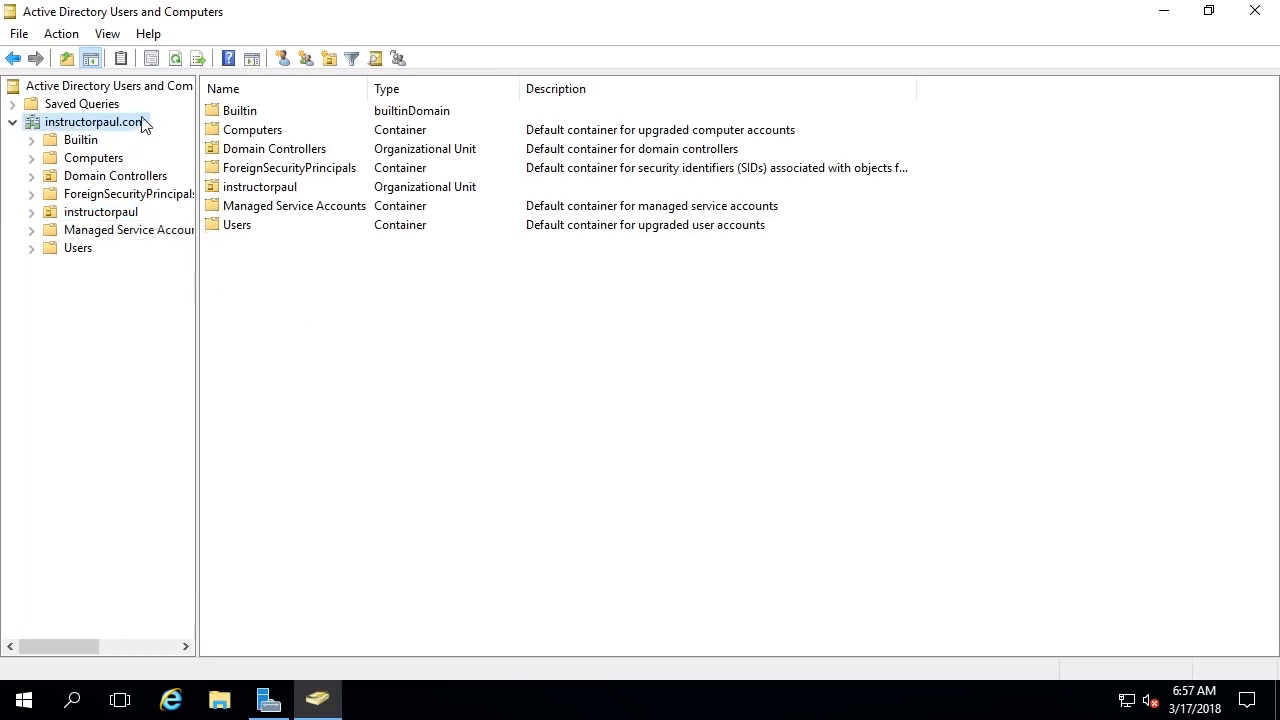
- Start a new Shared Folder object named Test in instructorpaul.com and bring up File Explorer
{"action": "right_click", "coordinate": [246, 268]}
{"action": "mouse_move", "coordinate": [341, 415]}
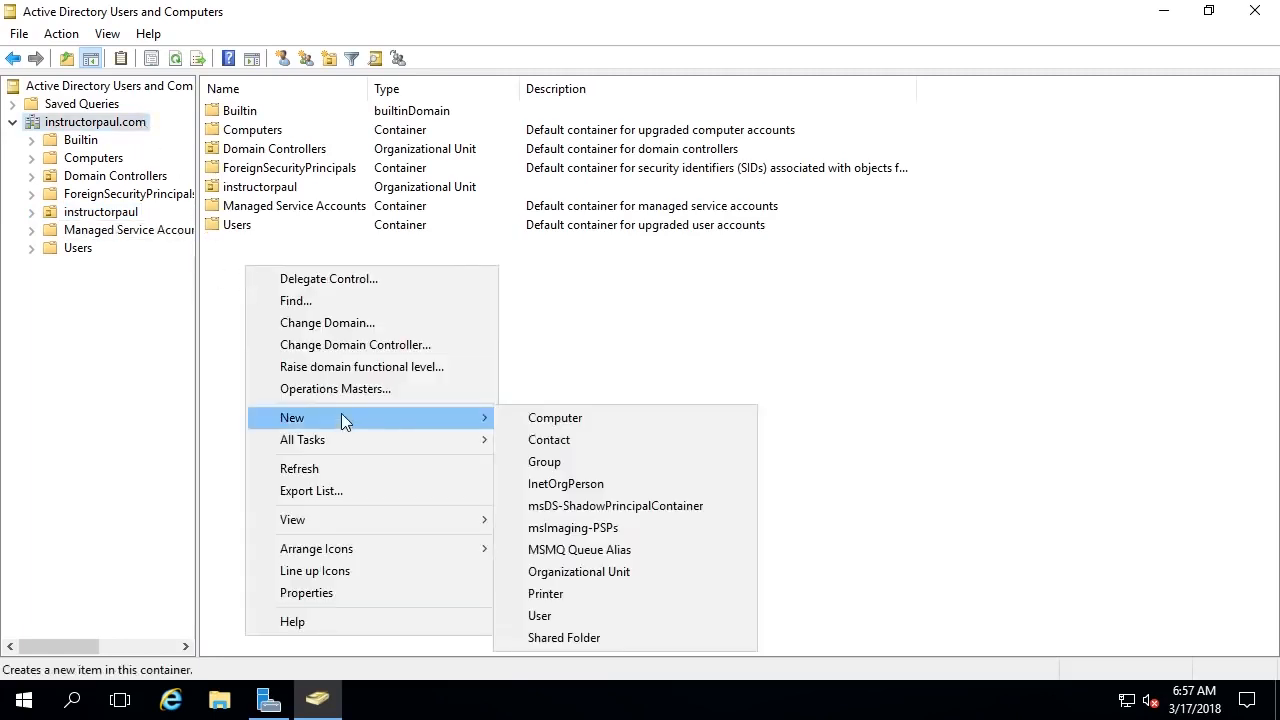
{"action": "left_click", "coordinate": [634, 636]}
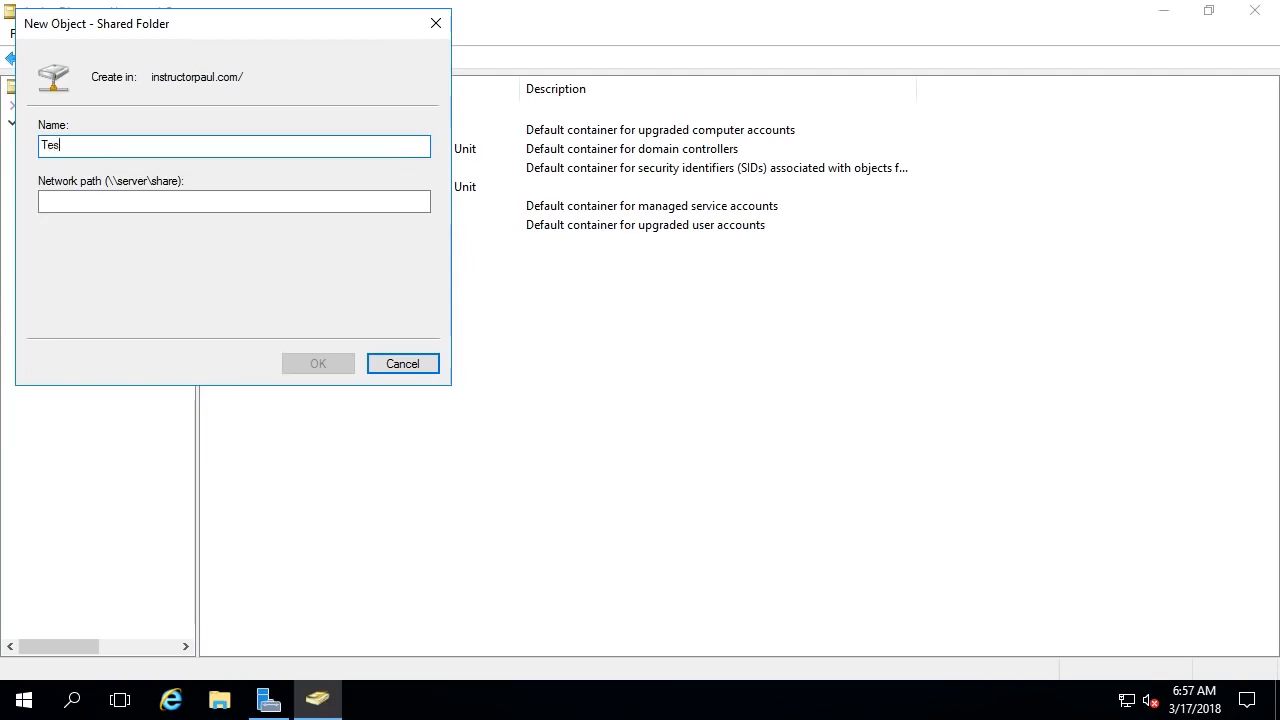
{"action": "key", "text": "Tab"}
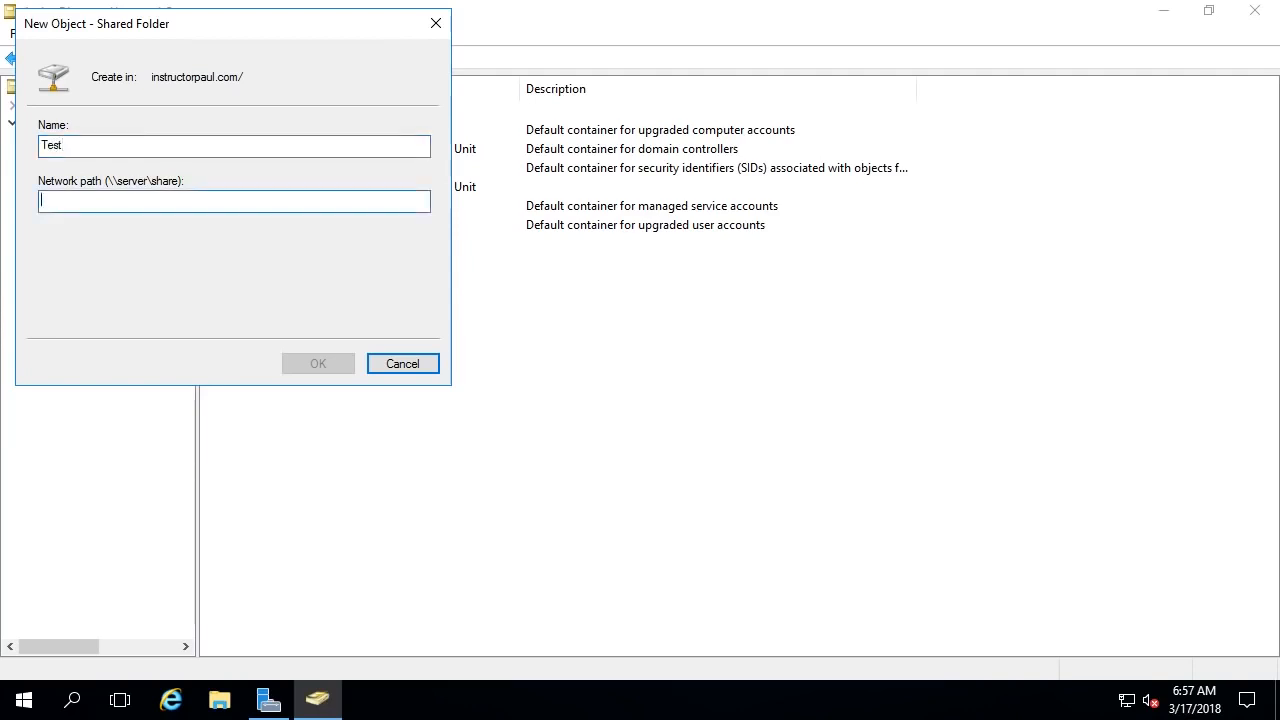
{"action": "left_click", "coordinate": [219, 700]}
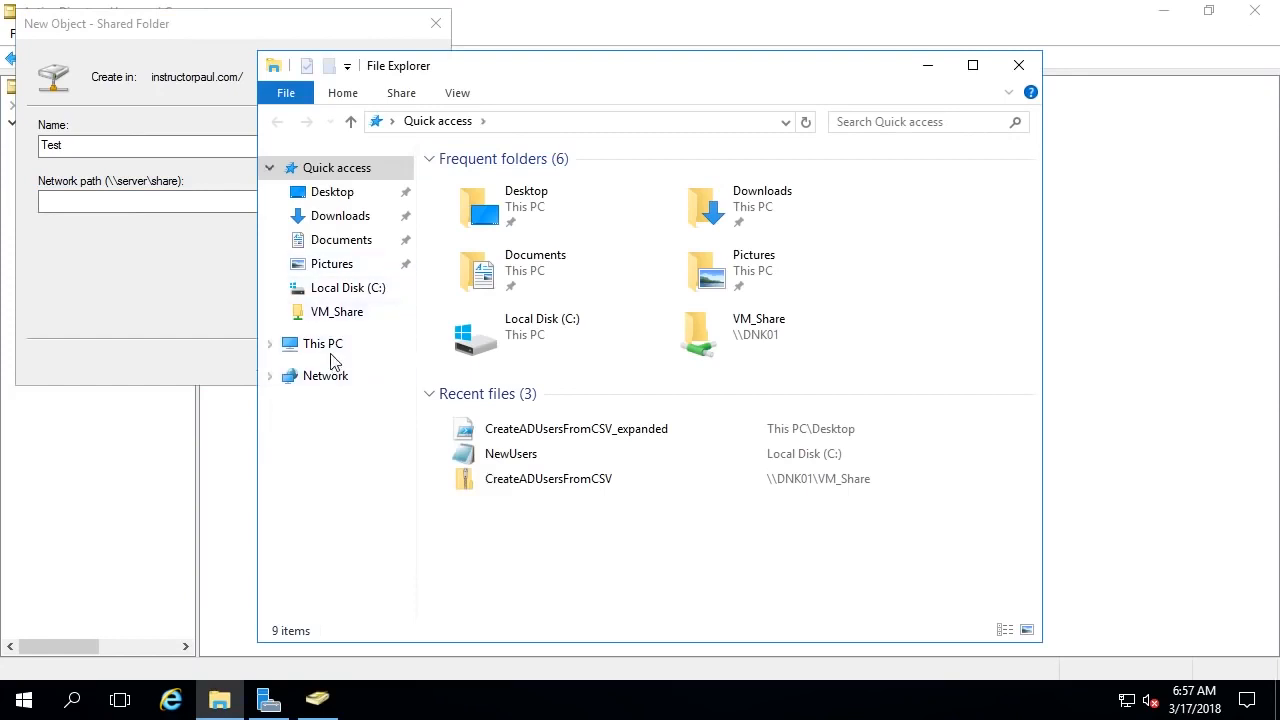
- Open Local Disk (C:) from This PC and create a folder named Share there
{"action": "left_click", "coordinate": [333, 349]}
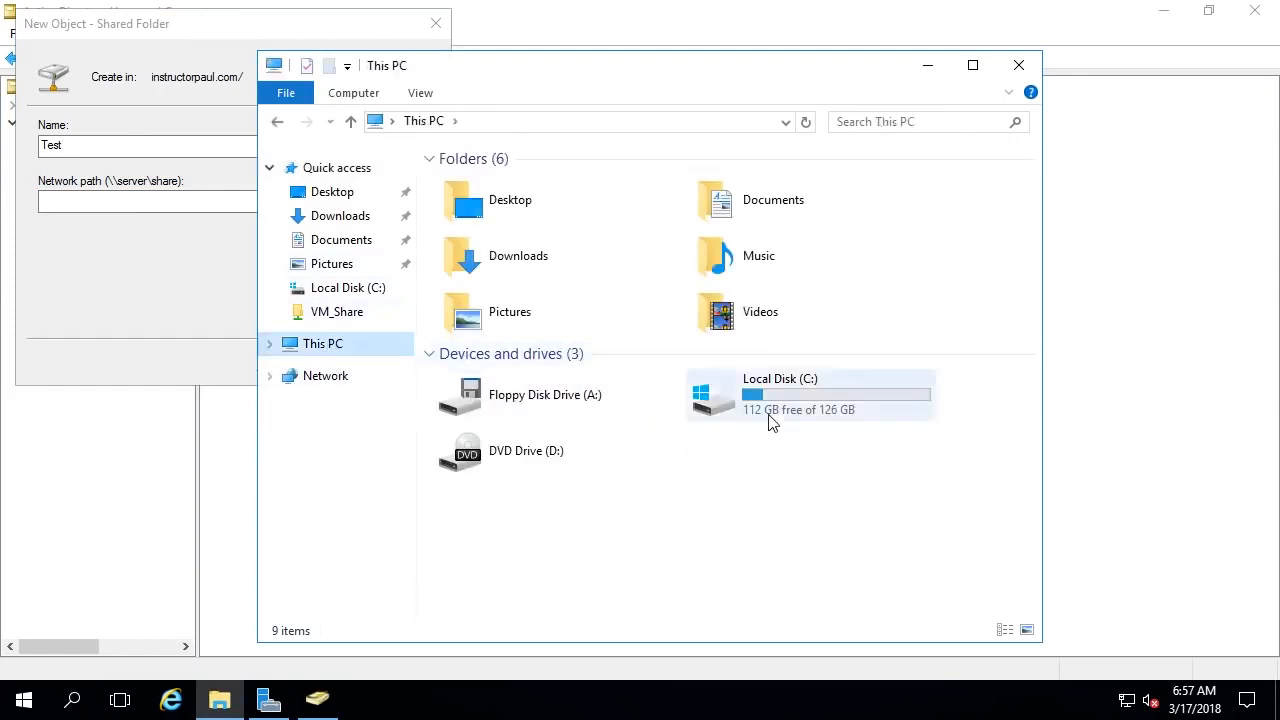
{"action": "double_click", "coordinate": [770, 420]}
{"action": "right_click", "coordinate": [488, 402]}
{"action": "mouse_move", "coordinate": [574, 594]}
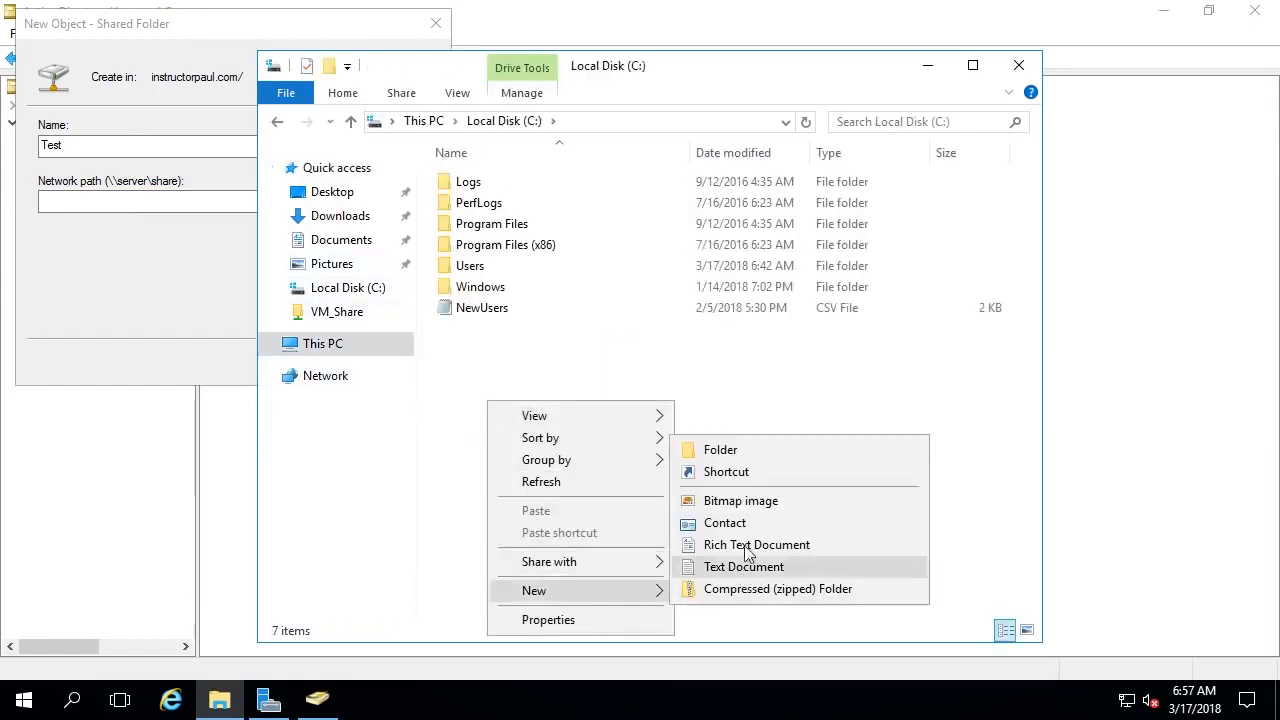
{"action": "left_click", "coordinate": [746, 449]}
{"action": "type", "text": "Sh"}
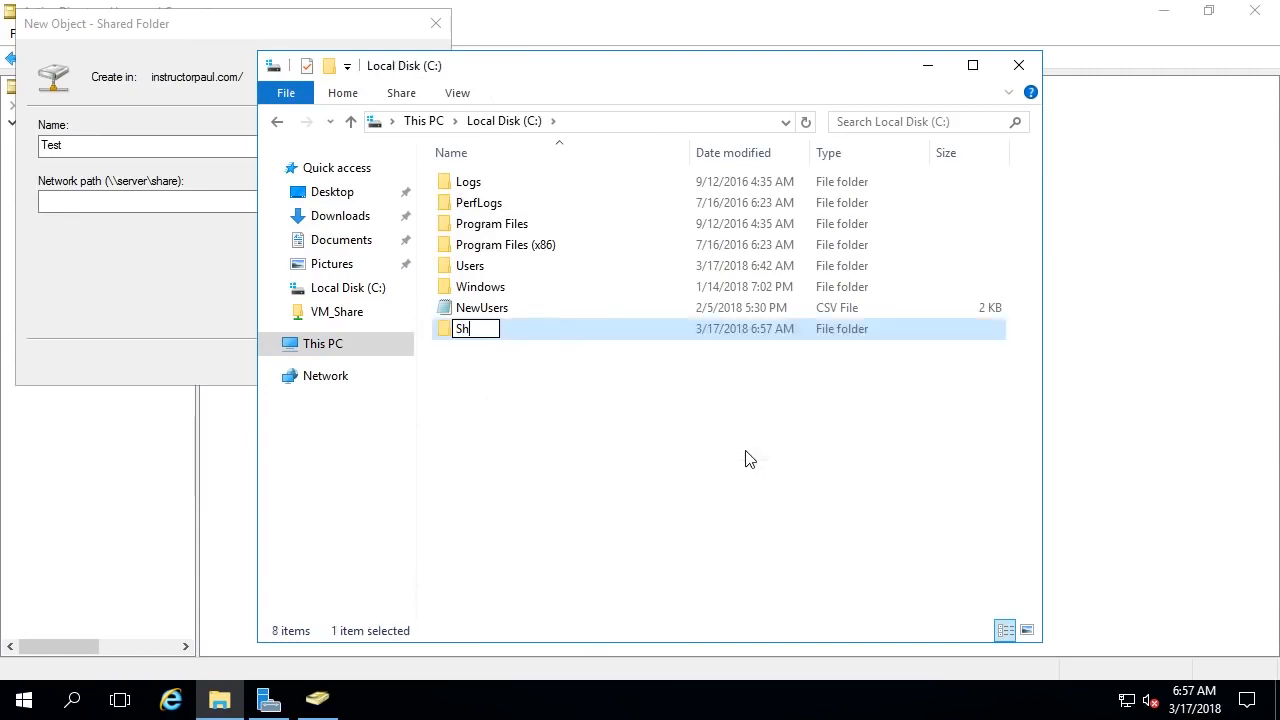
{"action": "type", "text": "are"}
{"action": "key", "text": "Return"}
{"action": "right_click", "coordinate": [490, 340]}
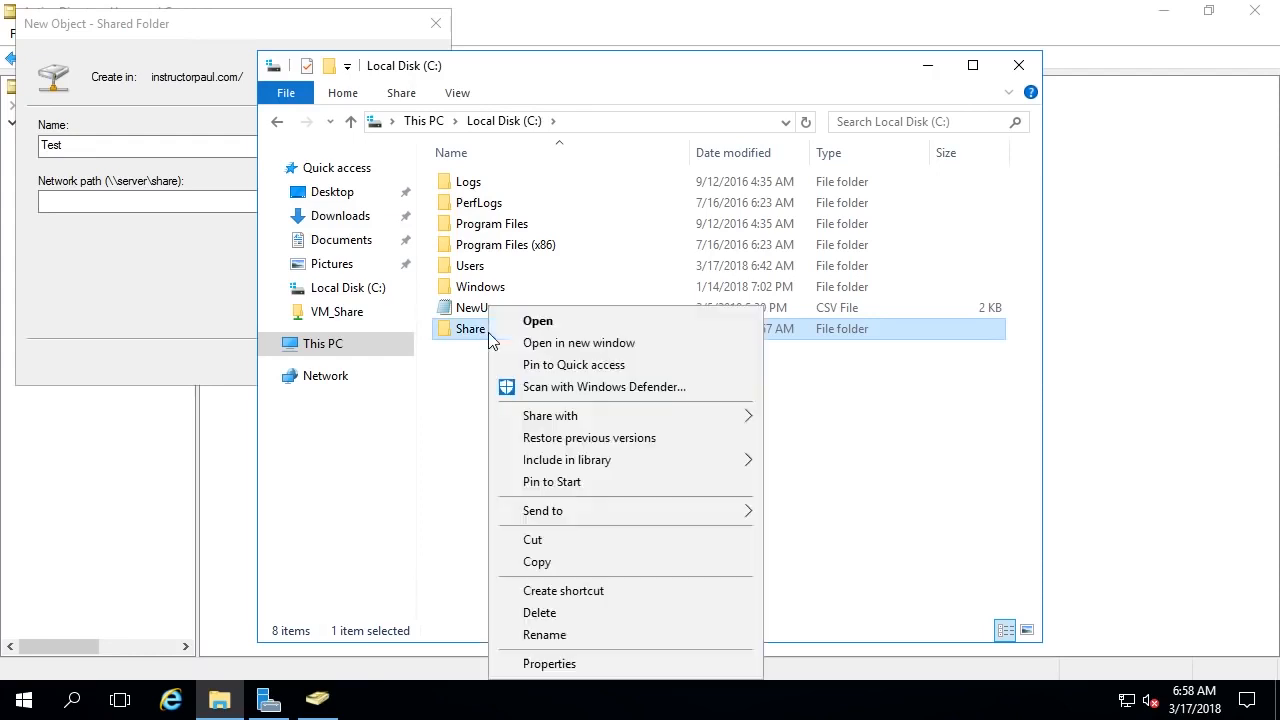
- Share the Share folder with Domain Users at Read/Write from its Sharing tab, then close Properties
{"action": "left_click", "coordinate": [566, 665]}
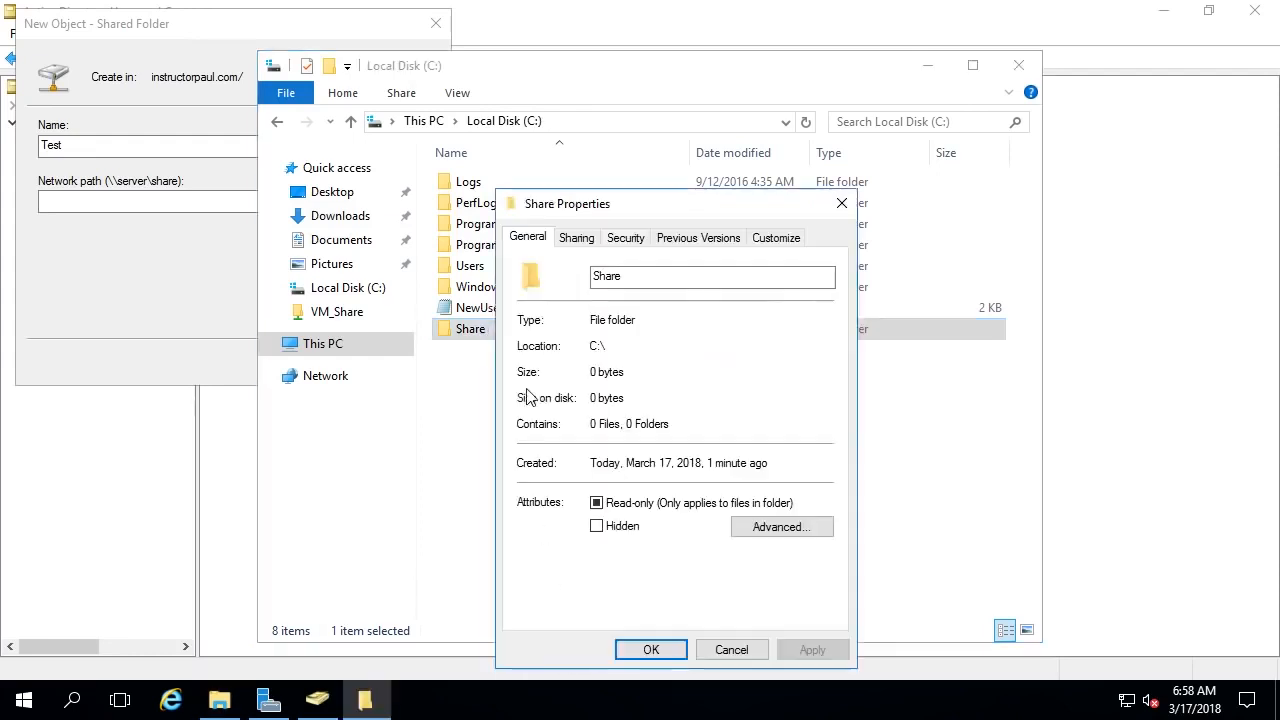
{"action": "left_click", "coordinate": [586, 245]}
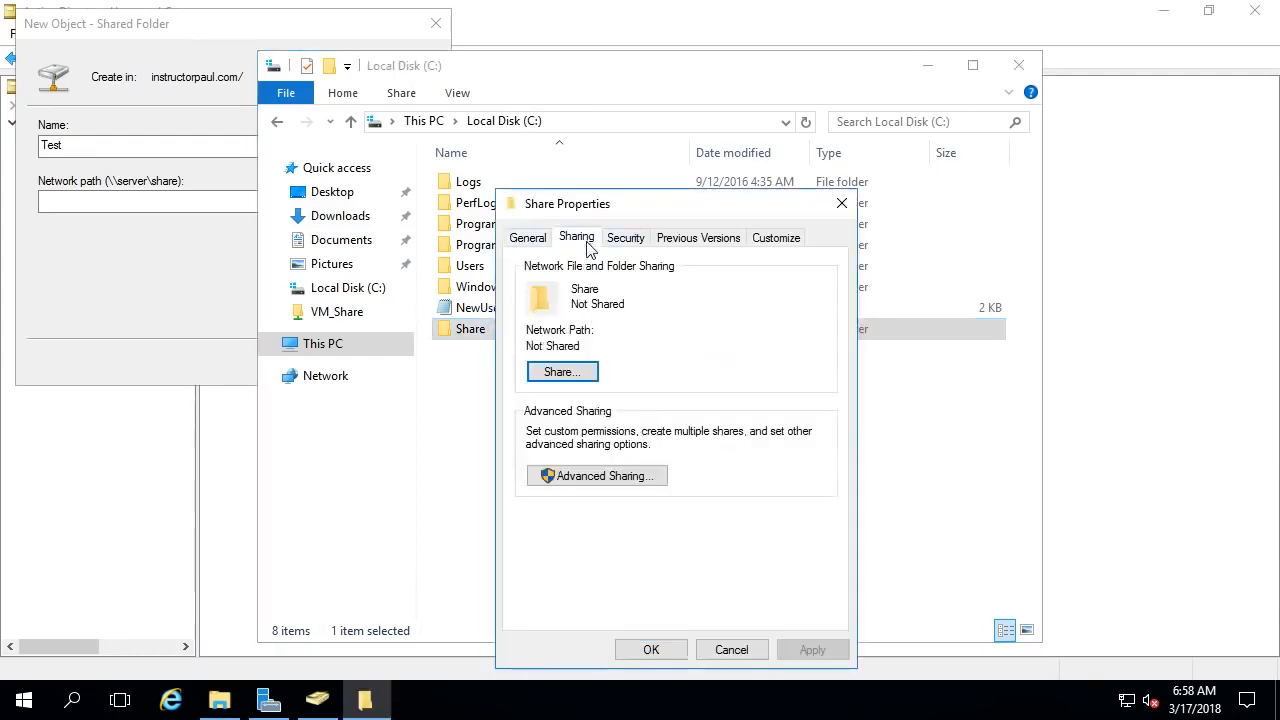
{"action": "left_click", "coordinate": [565, 380]}
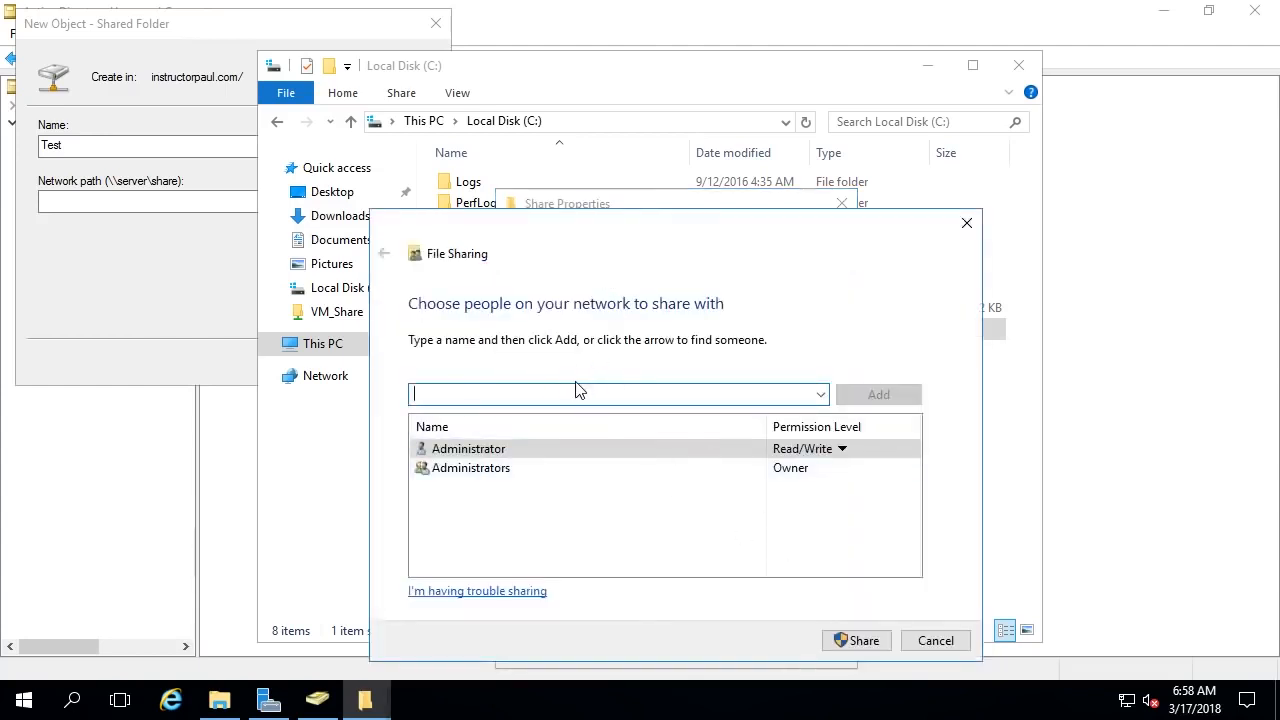
{"action": "type", "text": "domain user"}
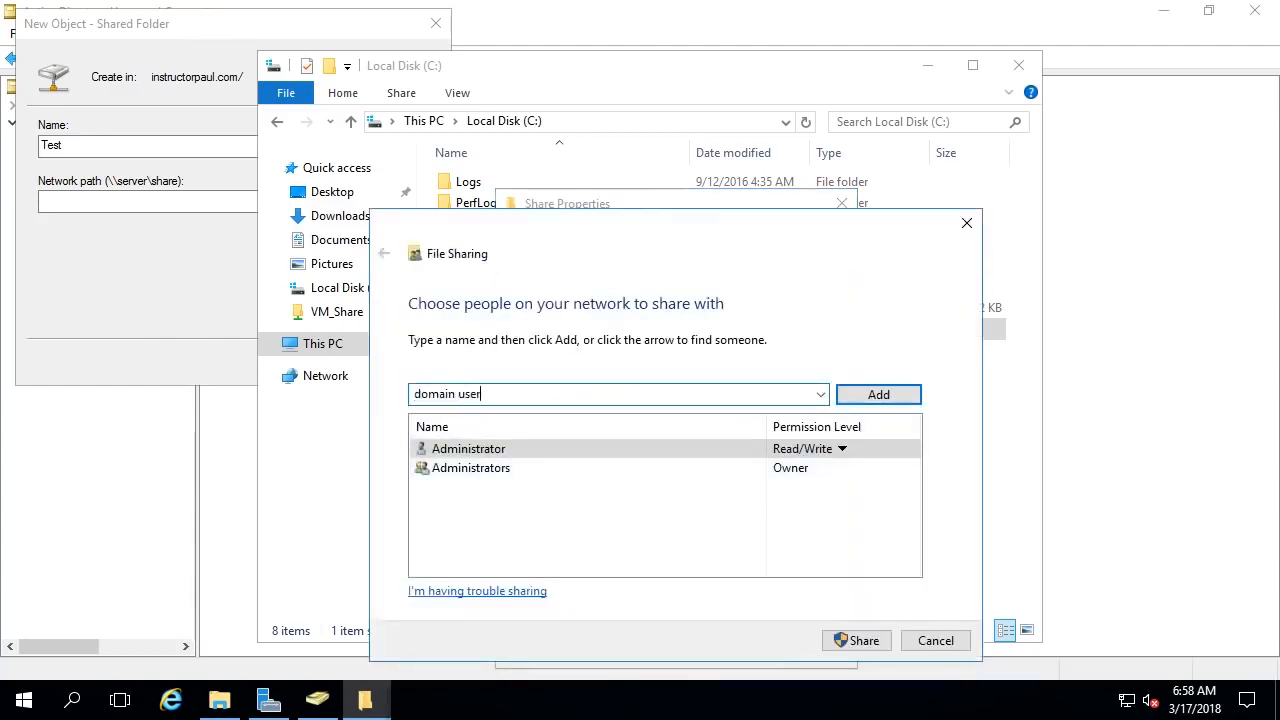
{"action": "type", "text": "s"}
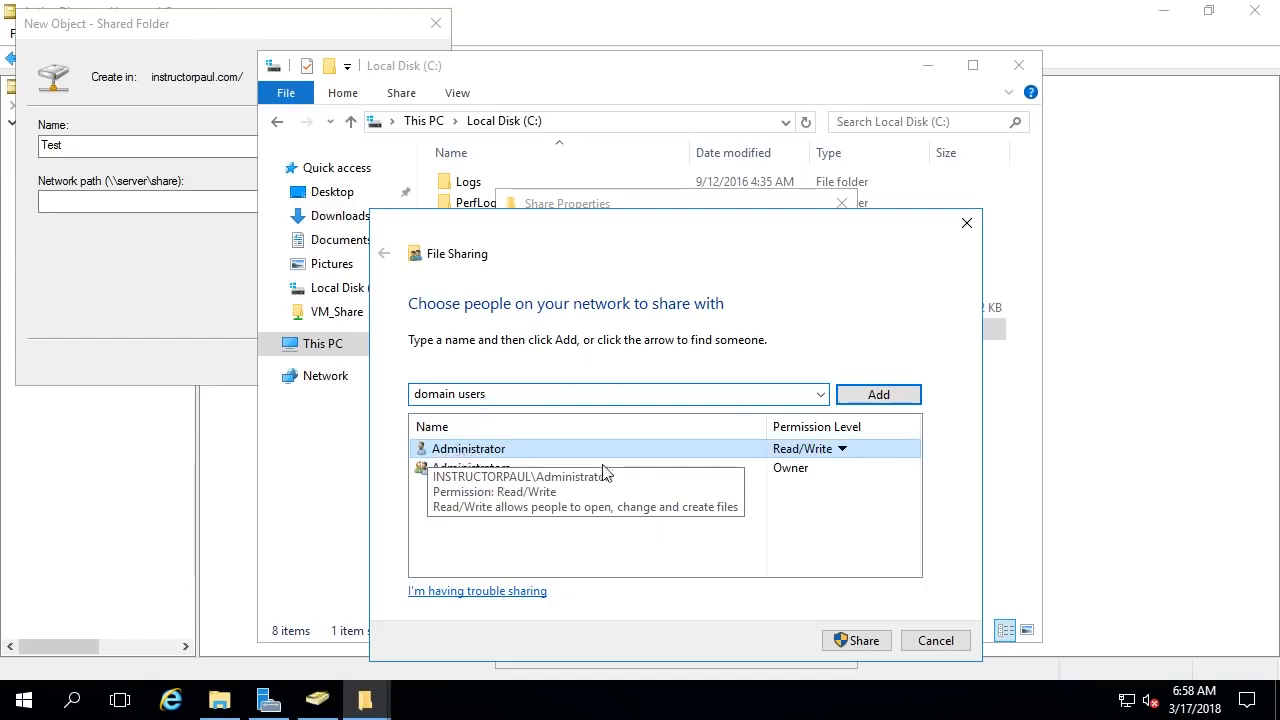
{"action": "left_click", "coordinate": [877, 397]}
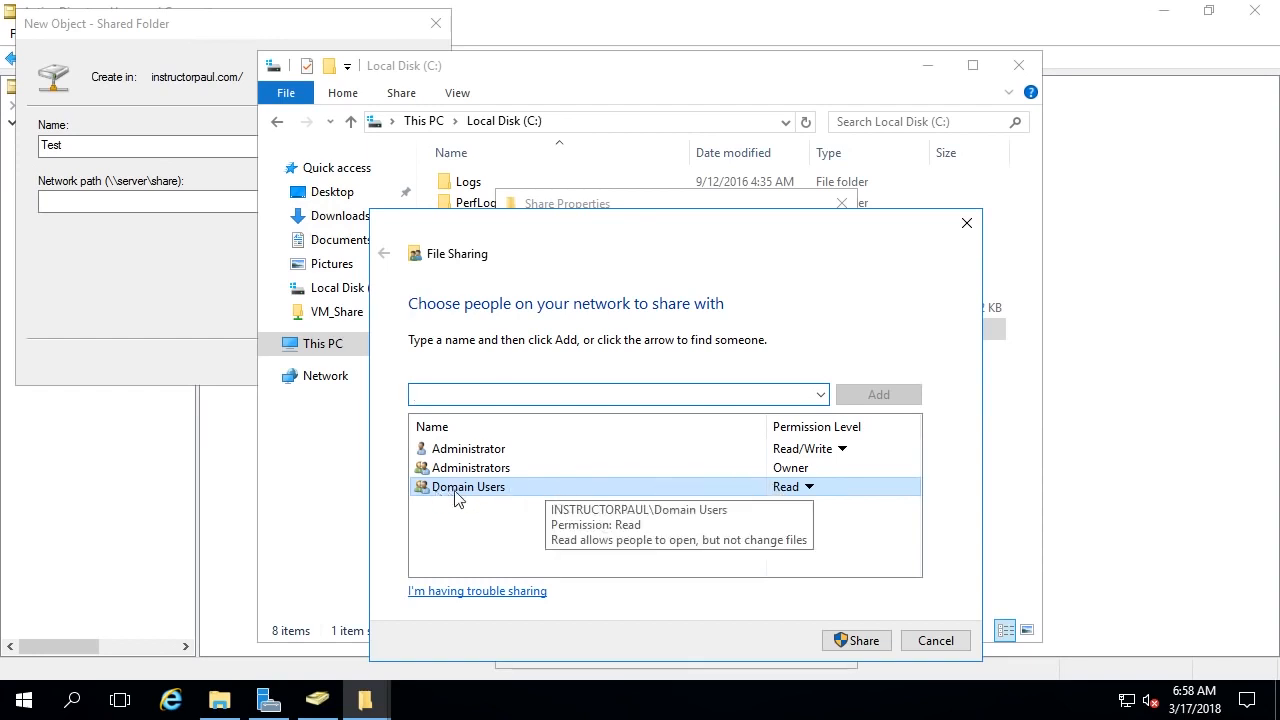
{"action": "left_click", "coordinate": [809, 488]}
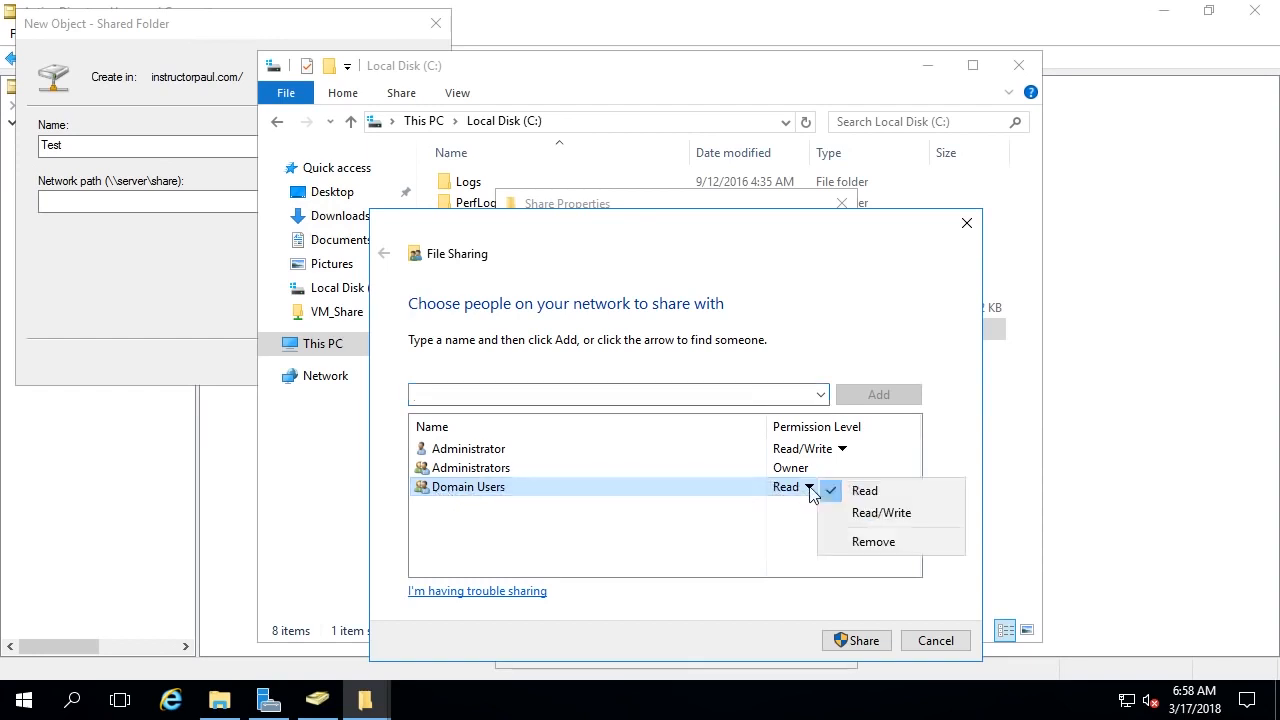
{"action": "left_click", "coordinate": [870, 515]}
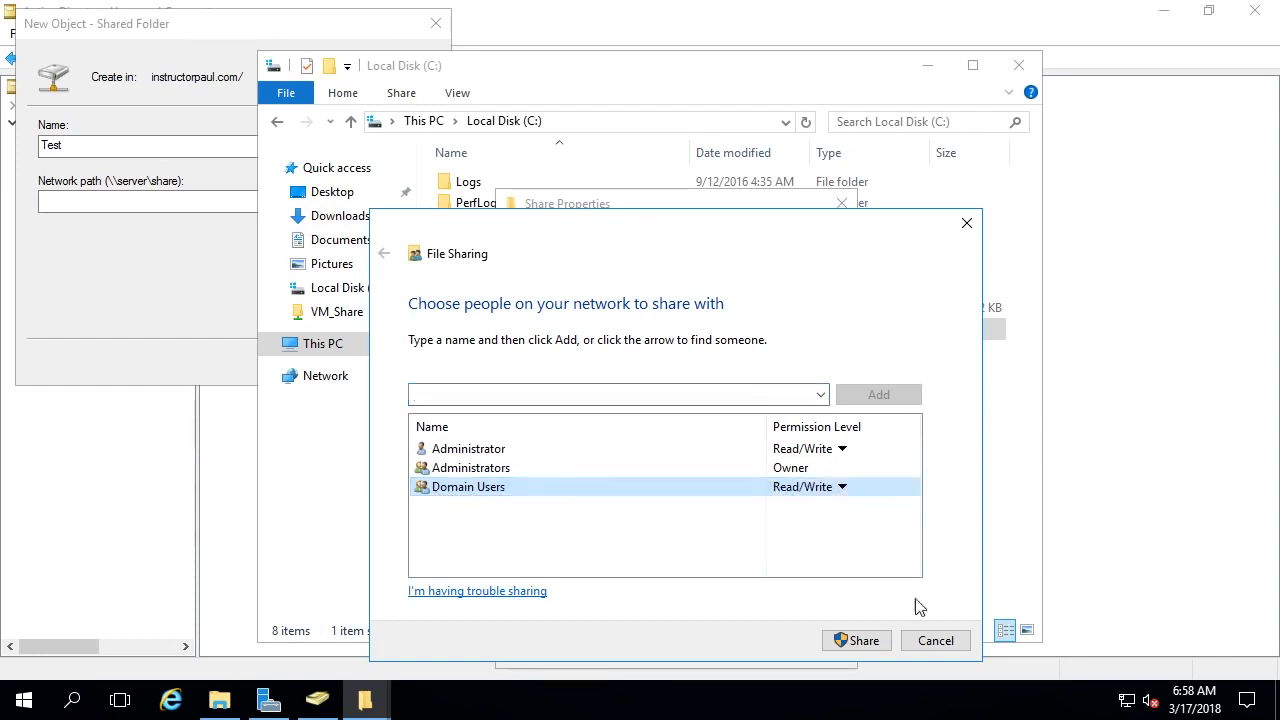
{"action": "left_click", "coordinate": [858, 641]}
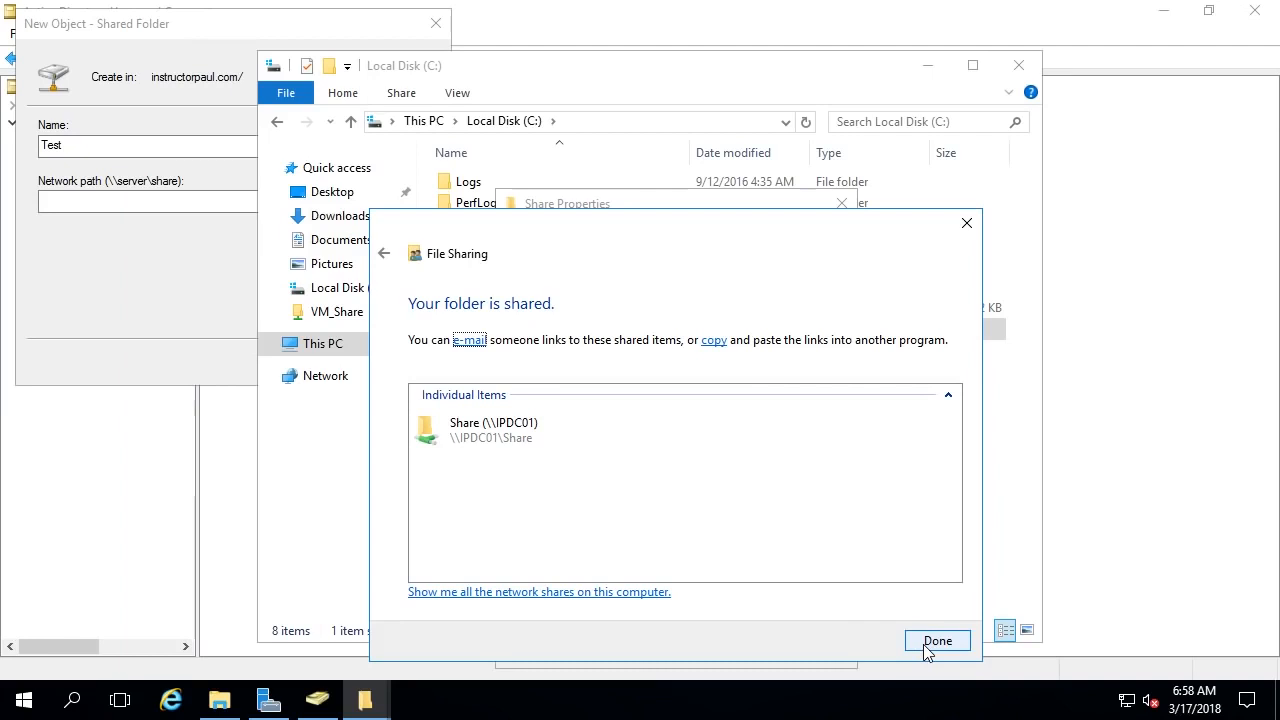
{"action": "left_click", "coordinate": [926, 650]}
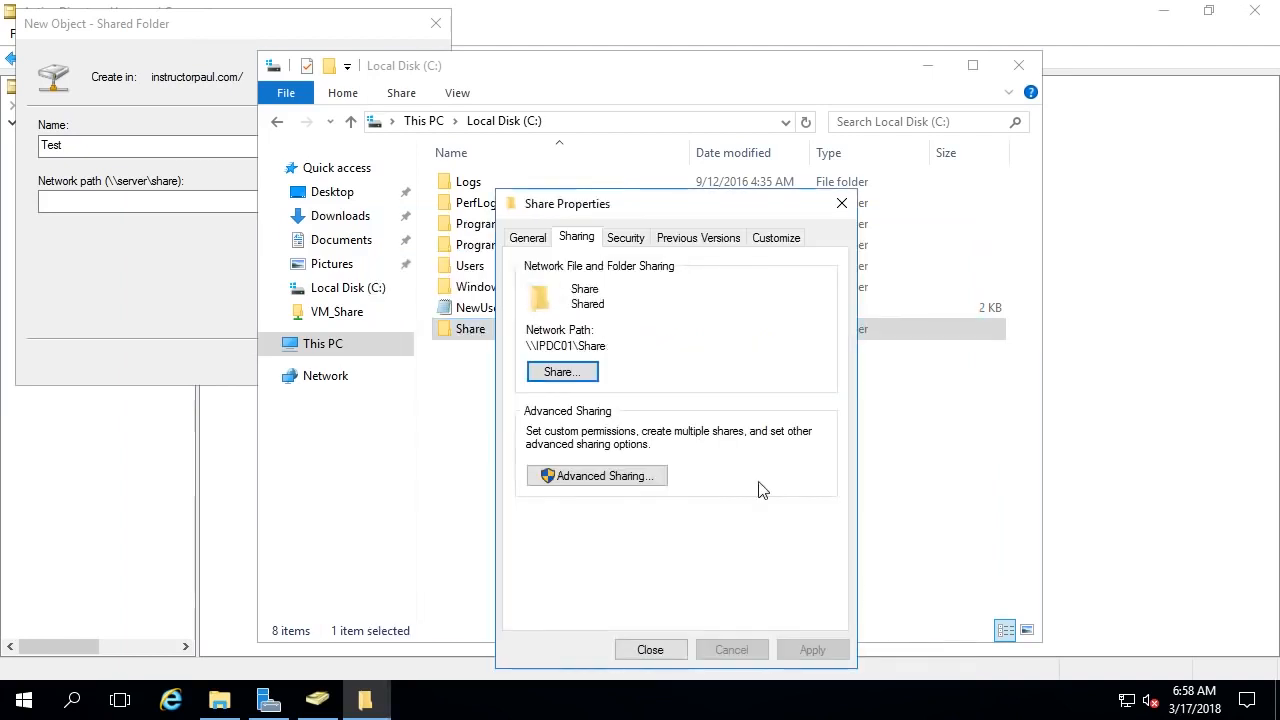
{"action": "left_click", "coordinate": [650, 646]}
{"action": "left_click", "coordinate": [588, 452]}
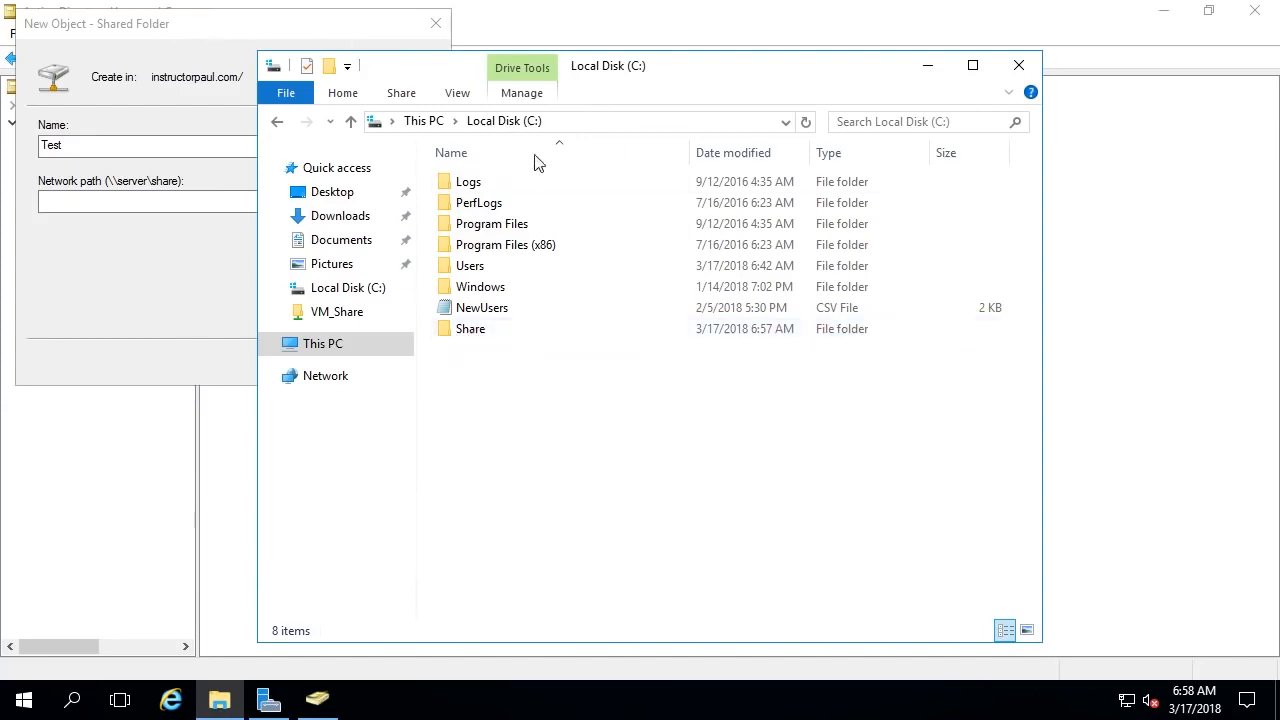
- Browse File Explorer to the network location \\IPDC01\
{"action": "left_click_drag", "start_coordinate": [512, 390], "coordinate": [544, 436]}
{"action": "left_click", "coordinate": [169, 292]}
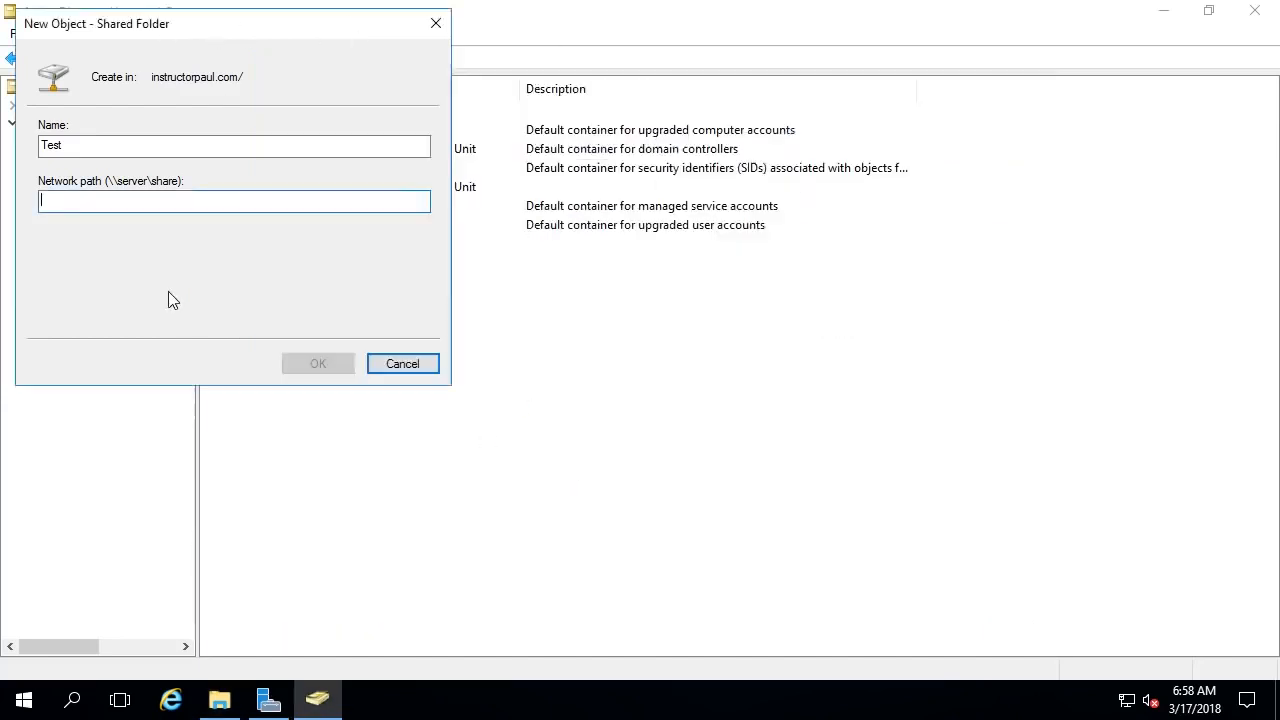
{"action": "left_click", "coordinate": [219, 700]}
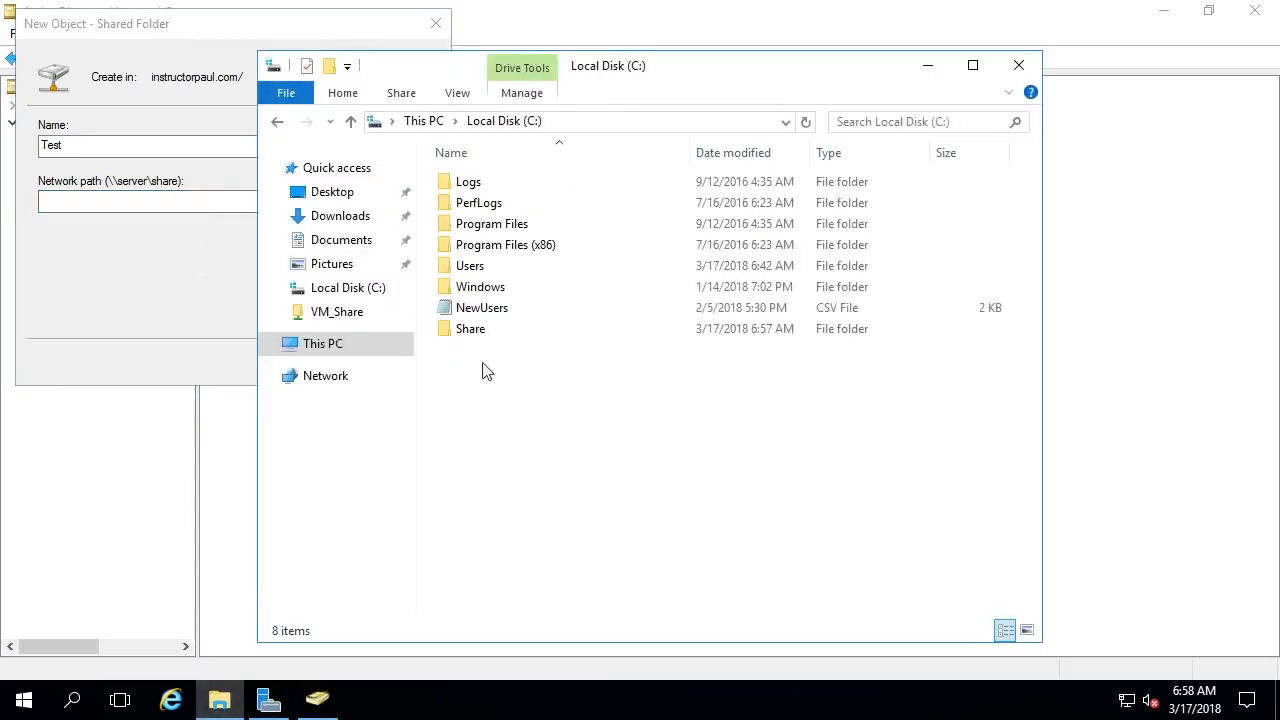
{"action": "left_click", "coordinate": [603, 121]}
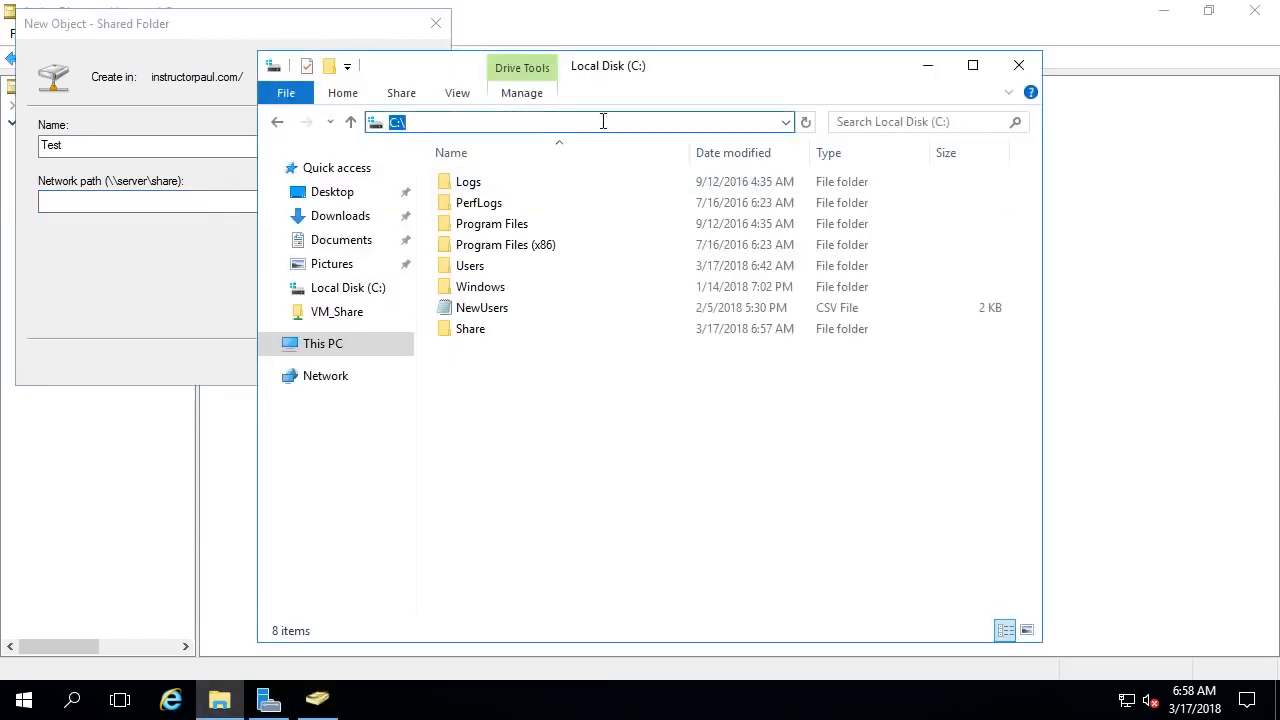
{"action": "type", "text": "\\\\"}
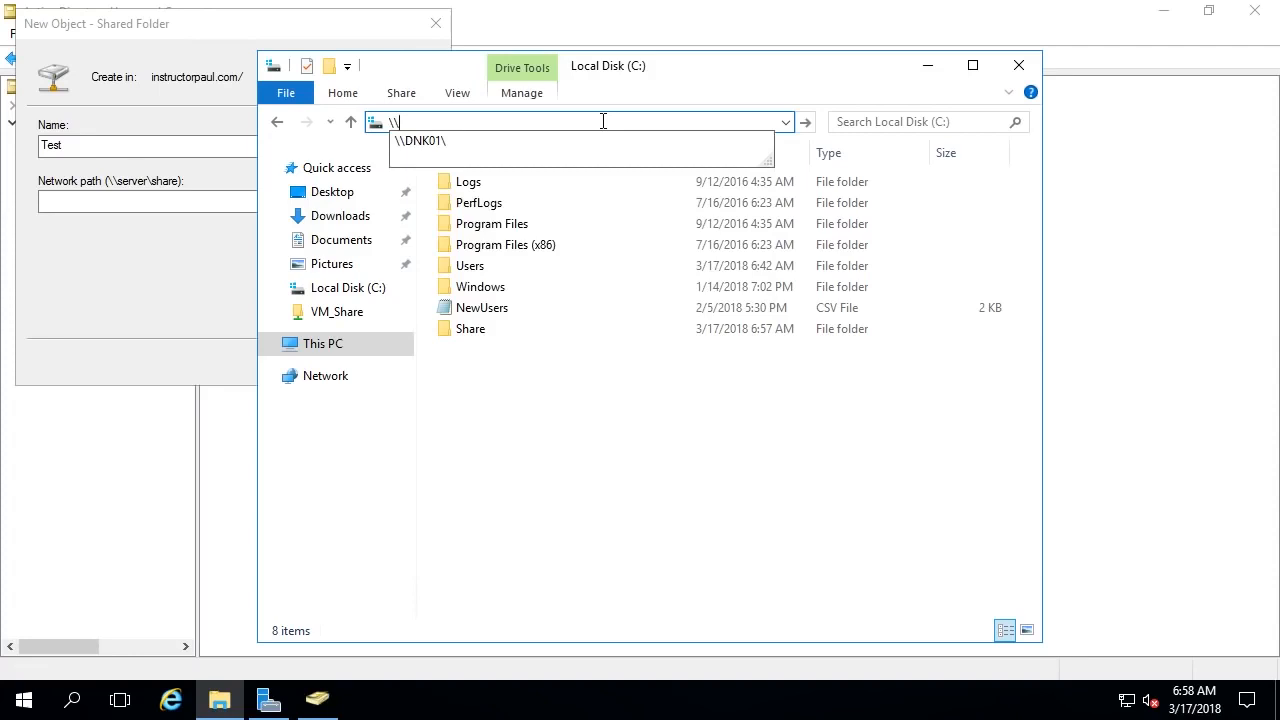
{"action": "type", "text": "IP"}
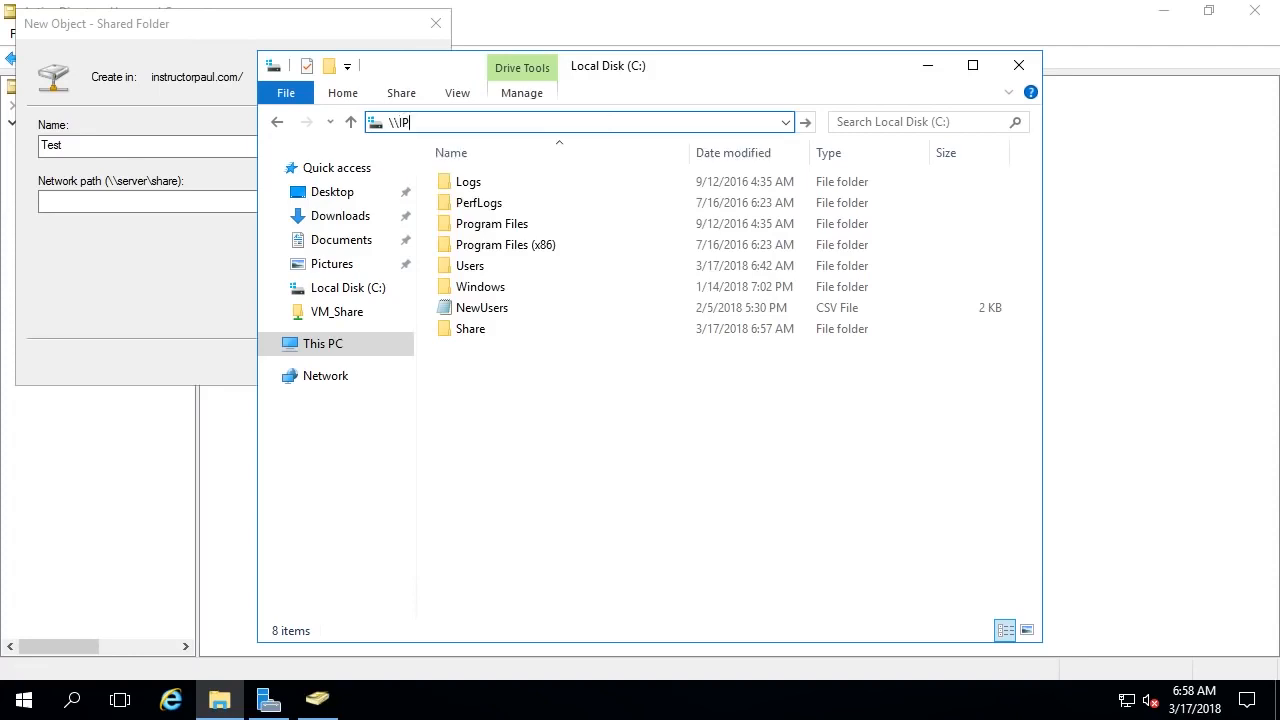
{"action": "type", "text": "DC01\\"}
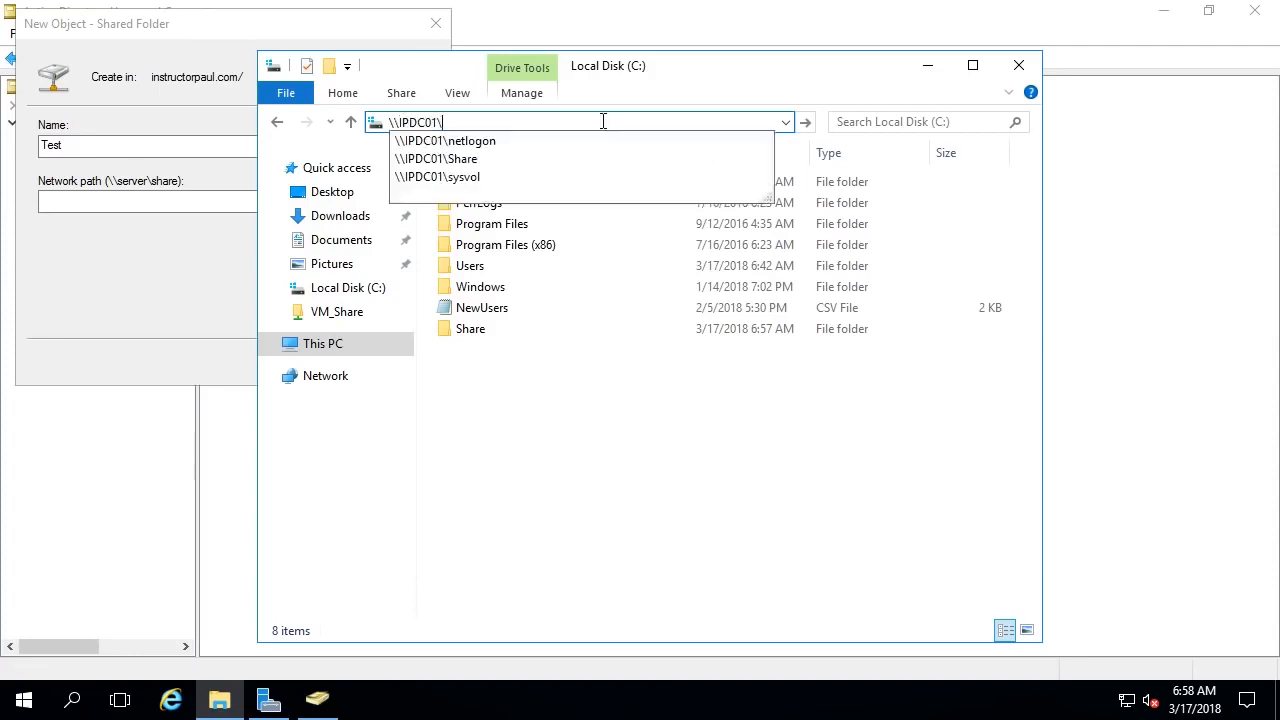
{"action": "key", "text": "Return"}
- Open the Share folder and copy its path \\IPDC01\Share for the shared folder object
{"action": "left_click", "coordinate": [806, 173]}
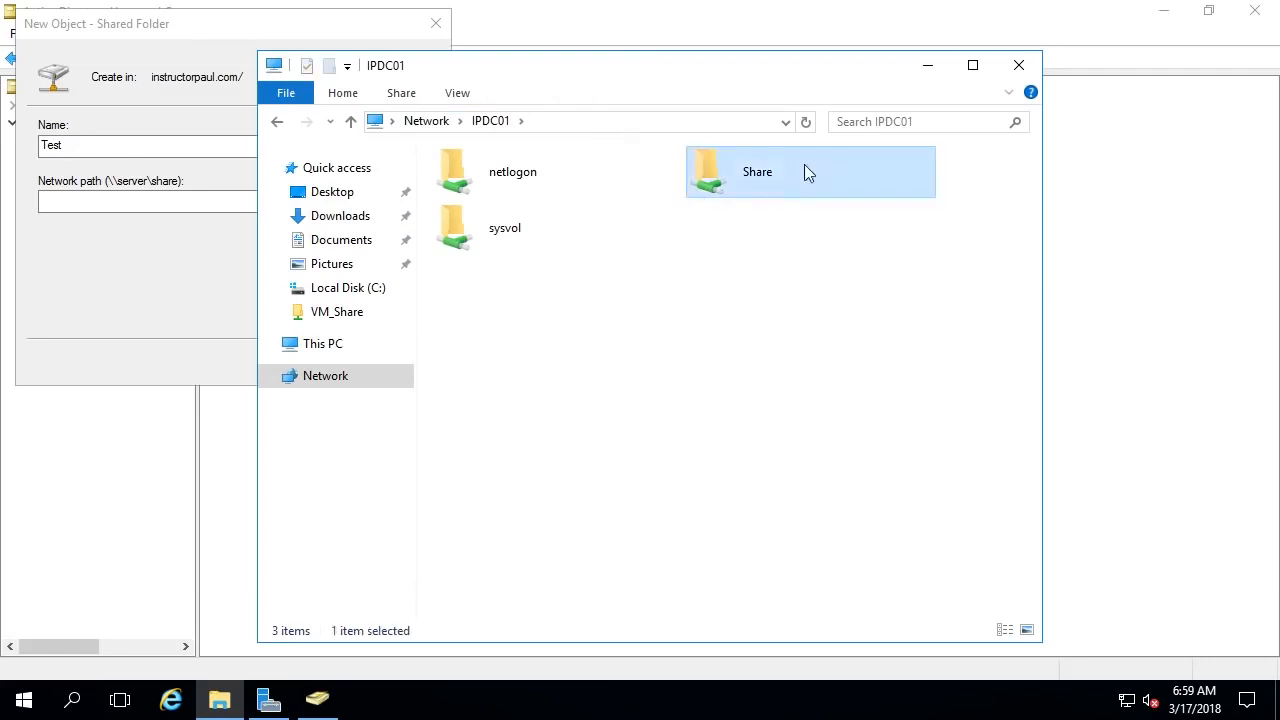
{"action": "double_click", "coordinate": [772, 175]}
{"action": "left_click", "coordinate": [665, 118]}
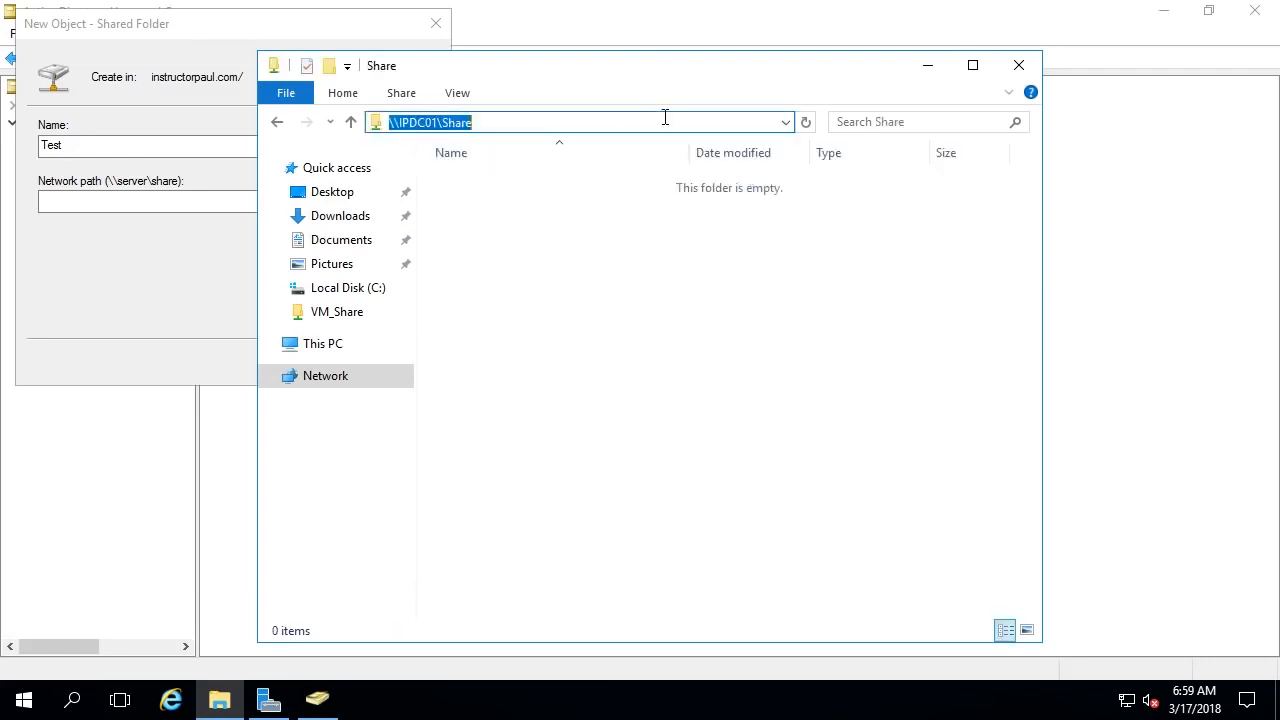
{"action": "right_click", "coordinate": [453, 123]}
{"action": "left_click", "coordinate": [519, 192]}
{"action": "left_click", "coordinate": [166, 204]}
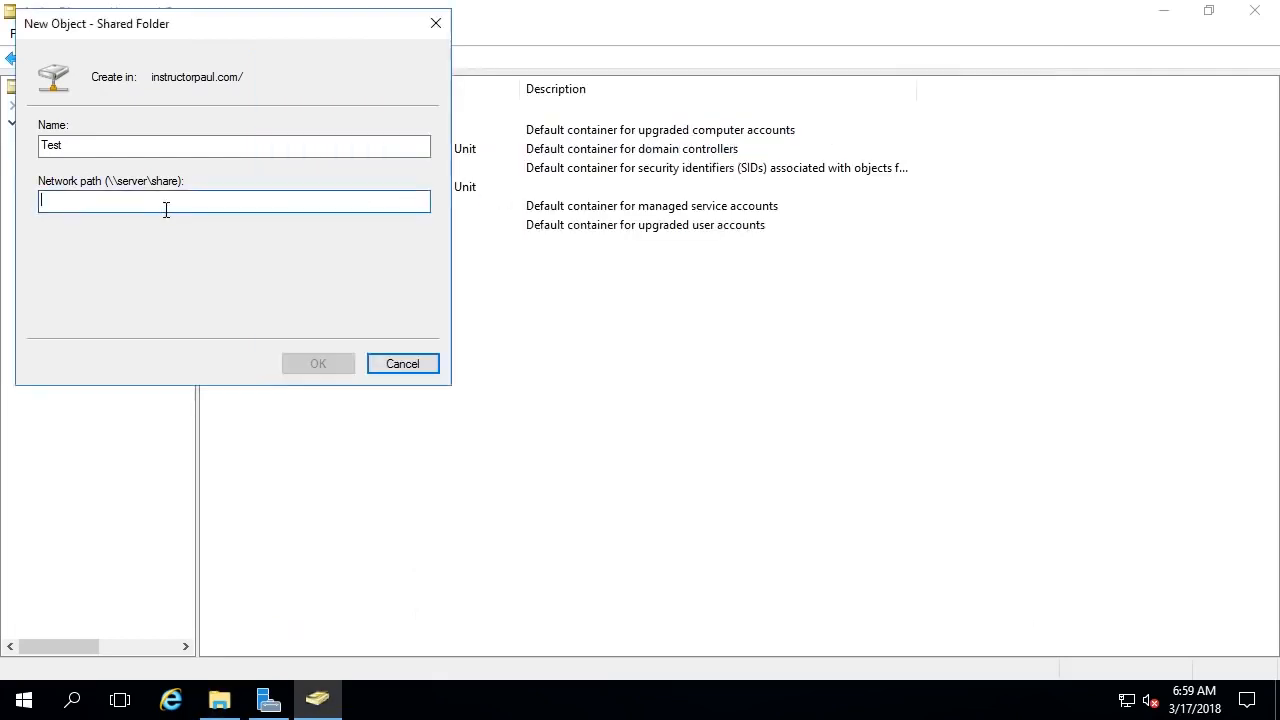
- Paste \\IPDC01\Share as the network path and create the Test shared folder object
{"action": "right_click", "coordinate": [166, 208]}
{"action": "left_click", "coordinate": [224, 295]}
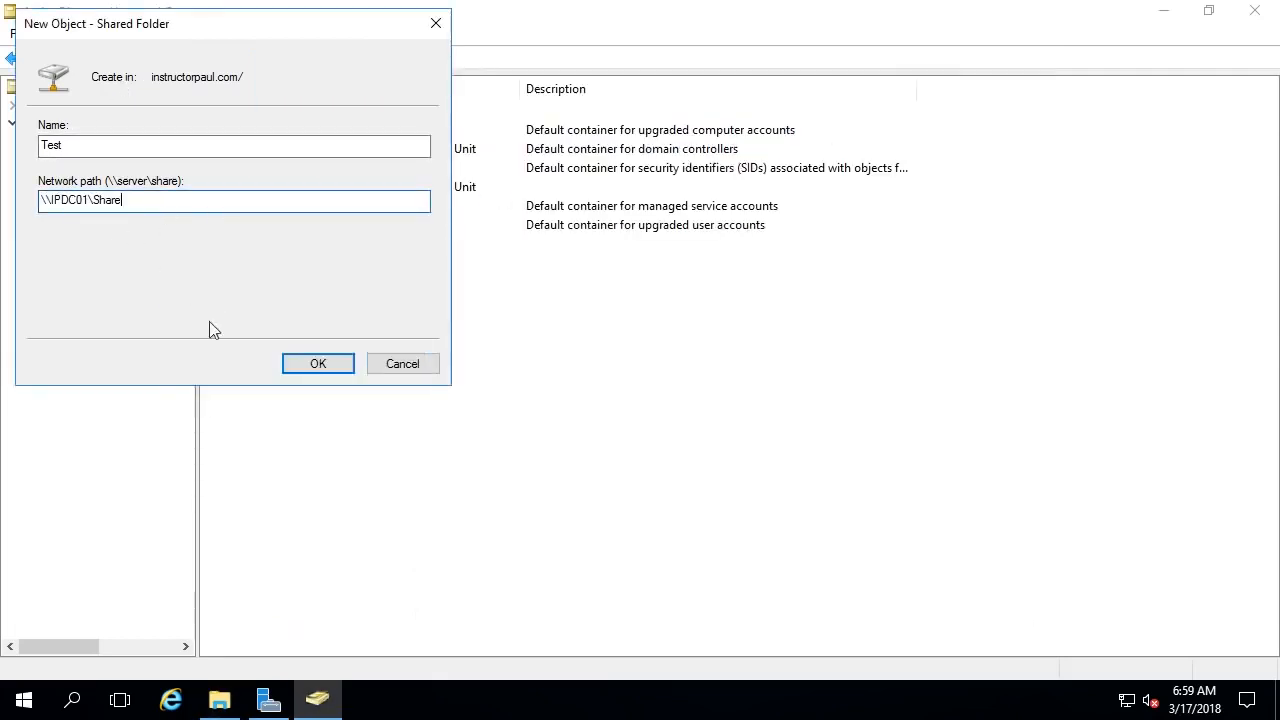
{"action": "left_click", "coordinate": [315, 366]}
- Select the new Test shared folder in the instructorpaul.com domain list
{"action": "left_click", "coordinate": [451, 331]}
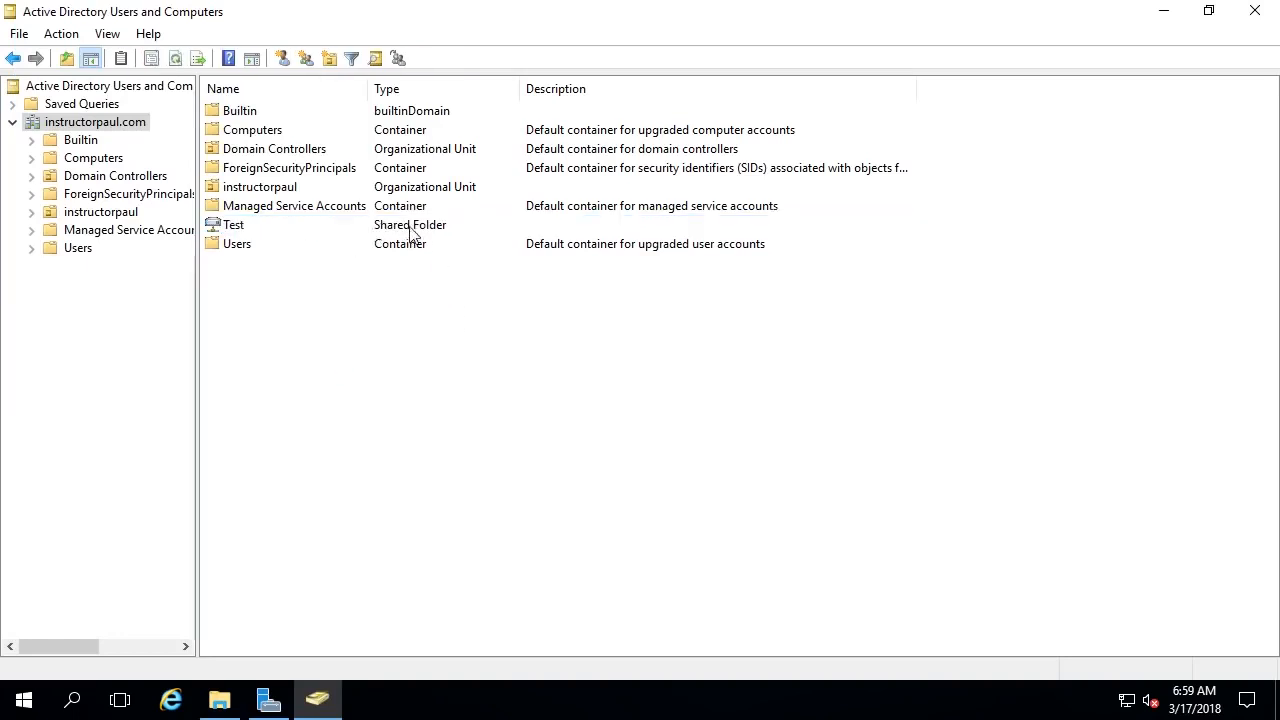
{"action": "left_click", "coordinate": [252, 228]}
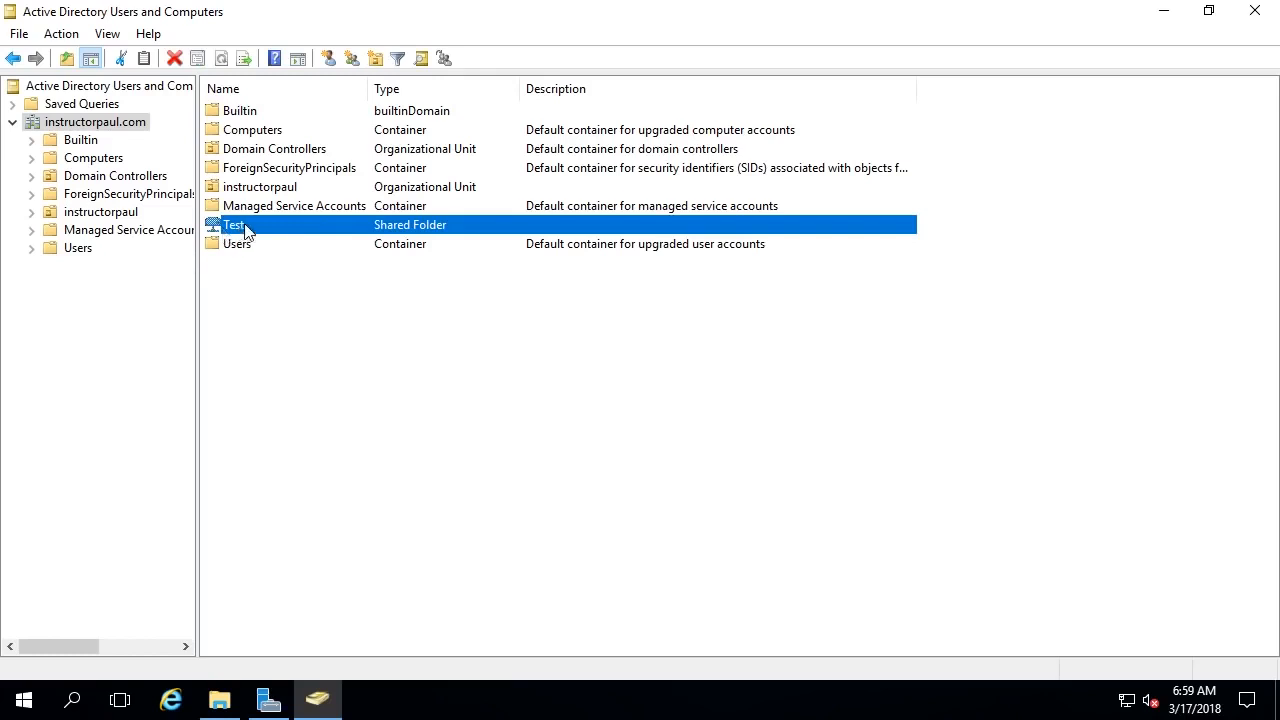
{"action": "left_click", "coordinate": [452, 314]}
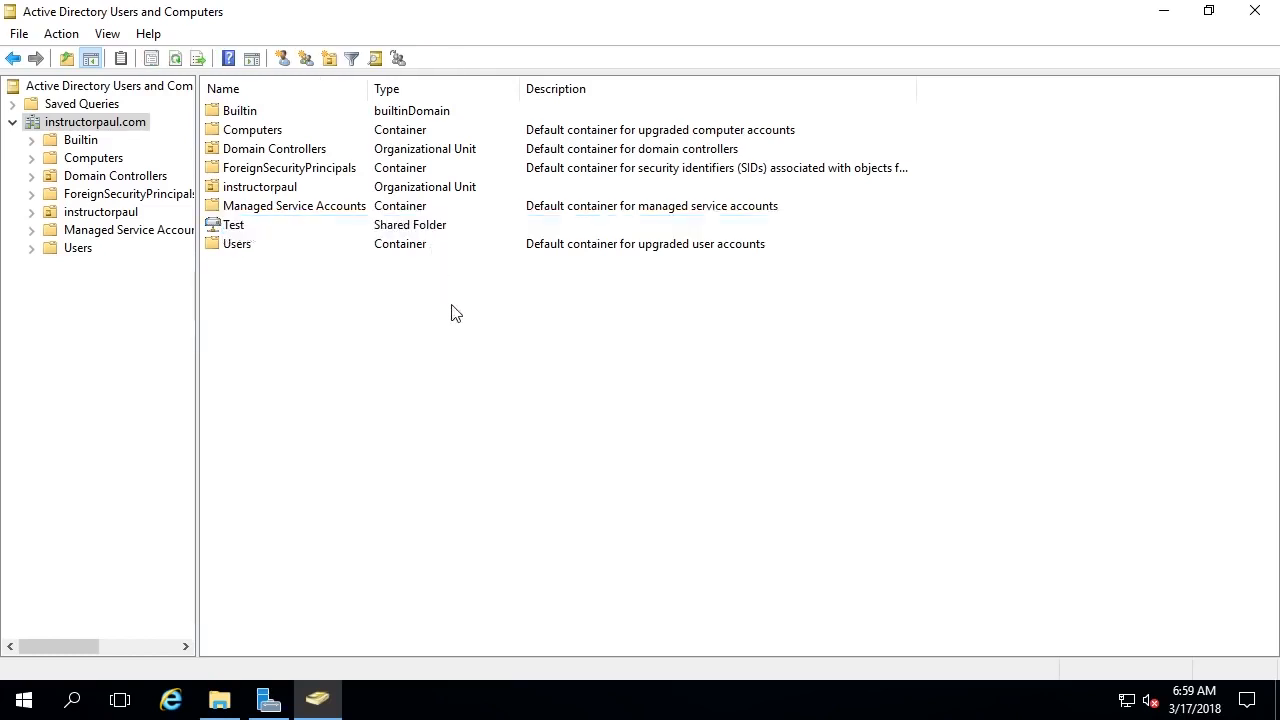
{"action": "left_click", "coordinate": [243, 226]}
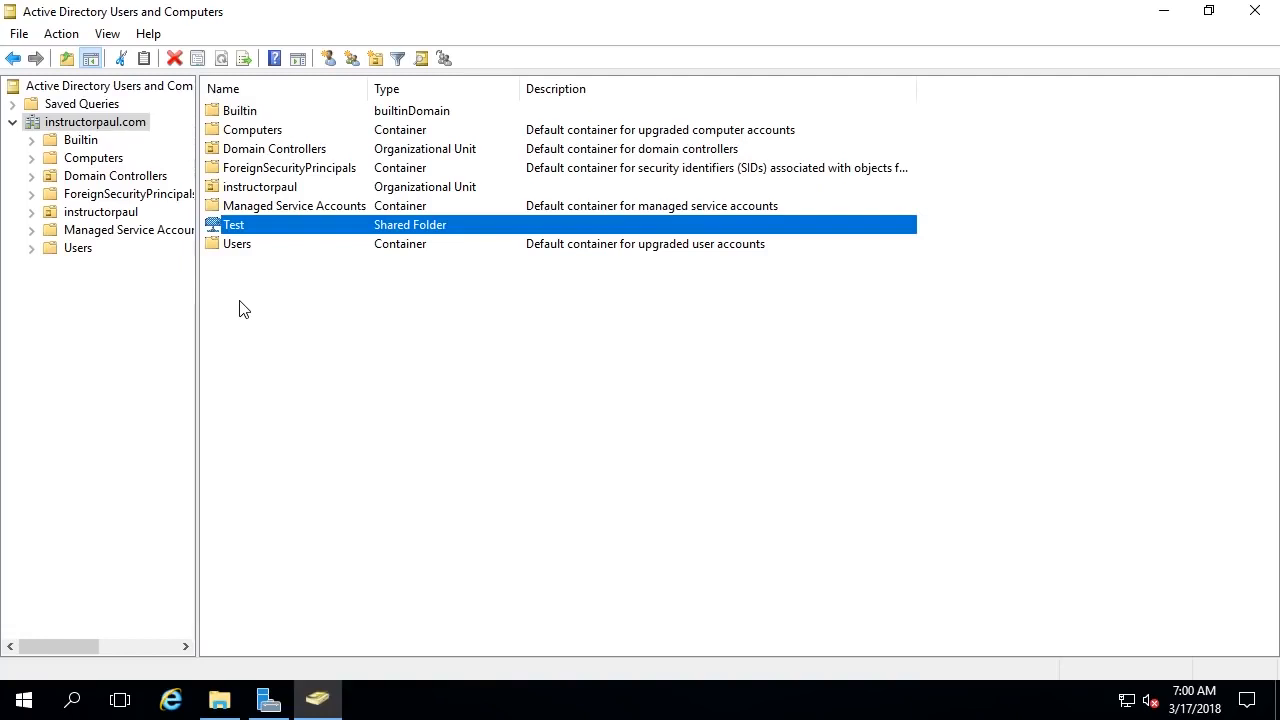
{"action": "left_click", "coordinate": [307, 313]}
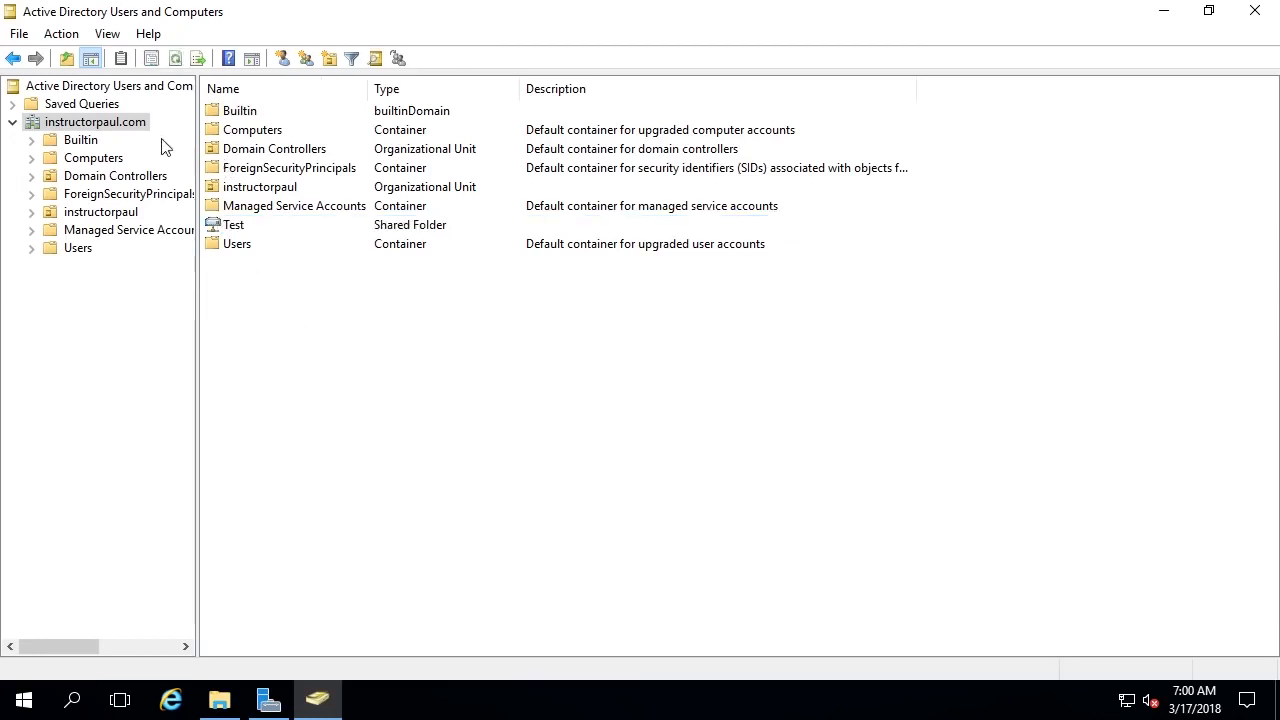
{"action": "right_click", "coordinate": [131, 125]}
{"action": "mouse_move", "coordinate": [254, 275]}
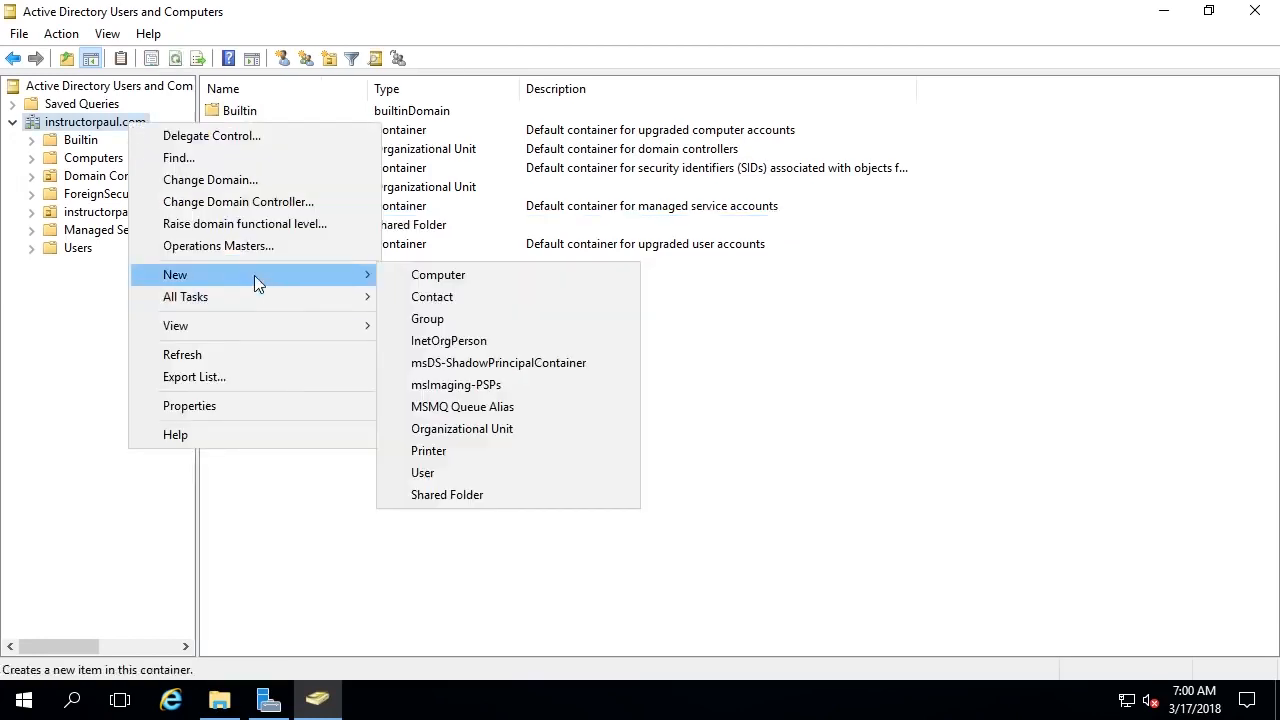
{"action": "left_click", "coordinate": [481, 455]}
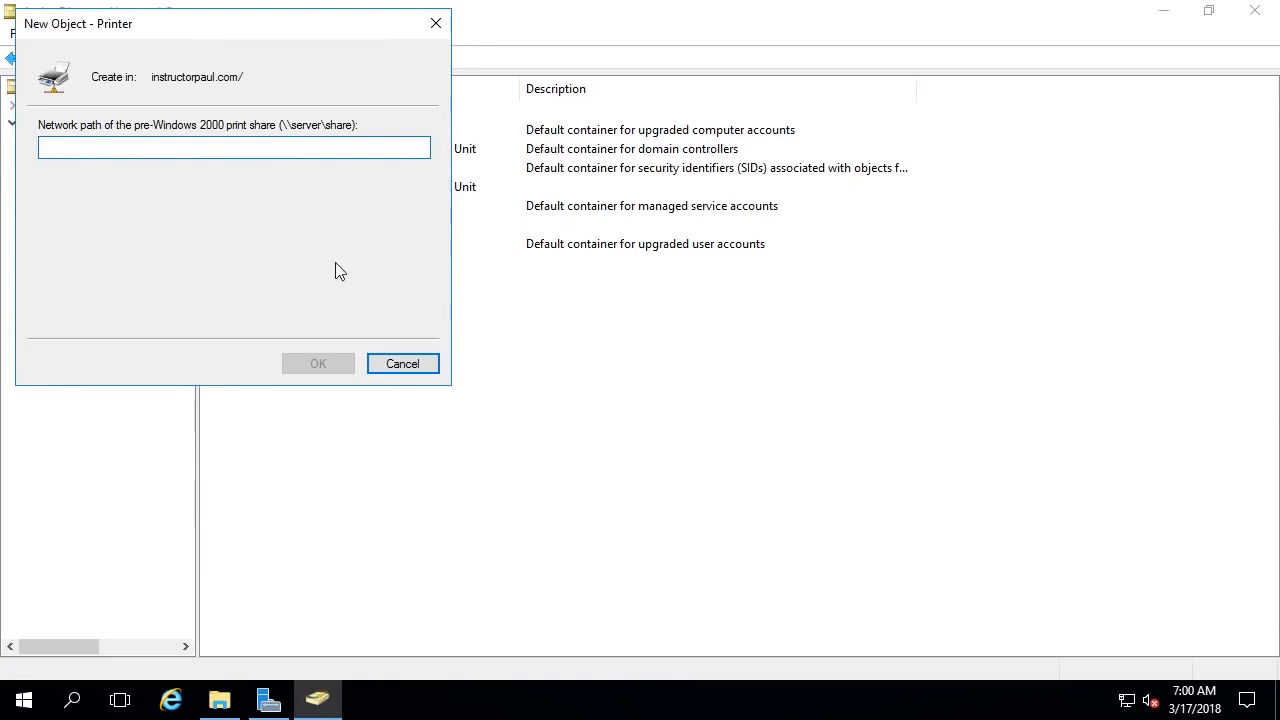
{"action": "type", "text": "Test"}
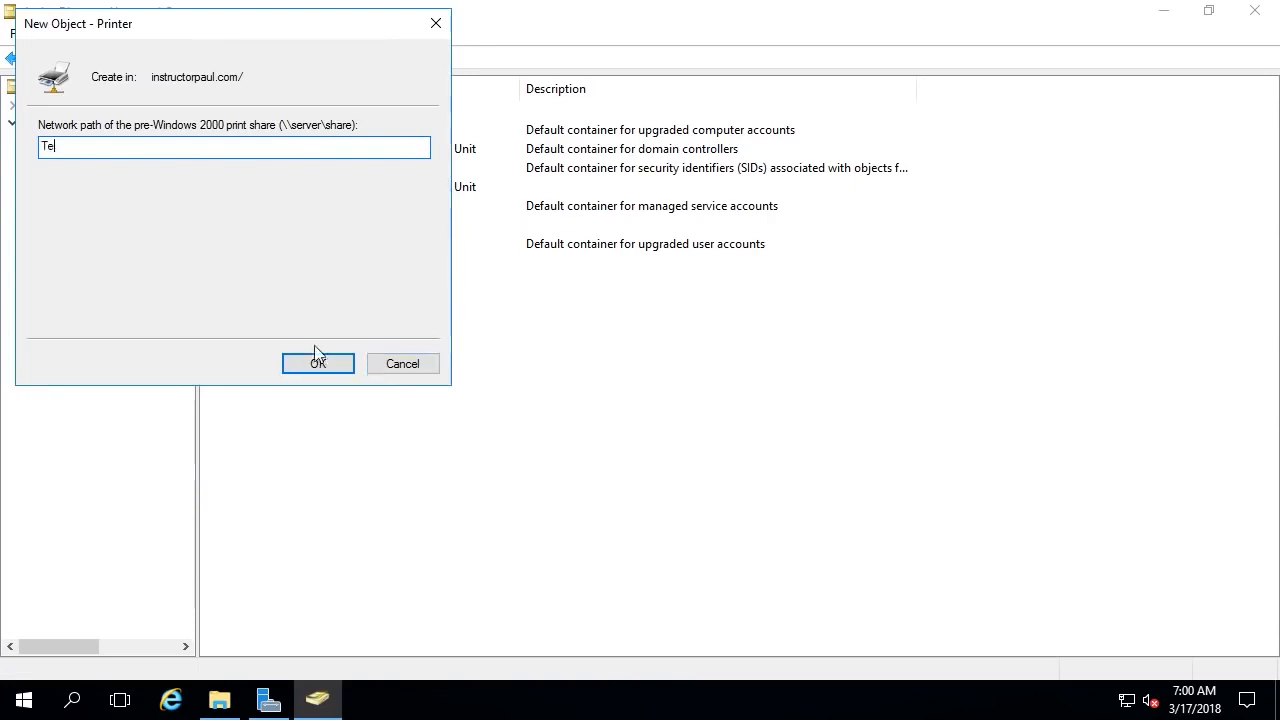
{"action": "left_click", "coordinate": [318, 363]}
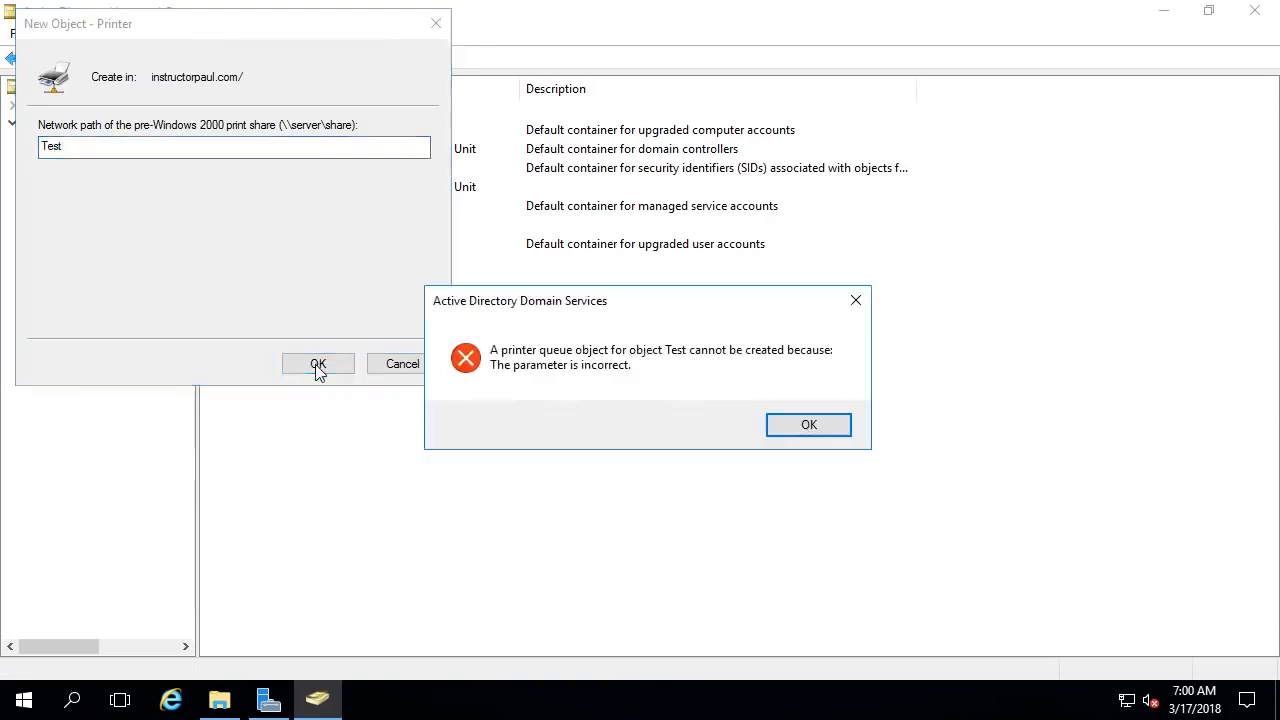
{"action": "left_click", "coordinate": [785, 425]}
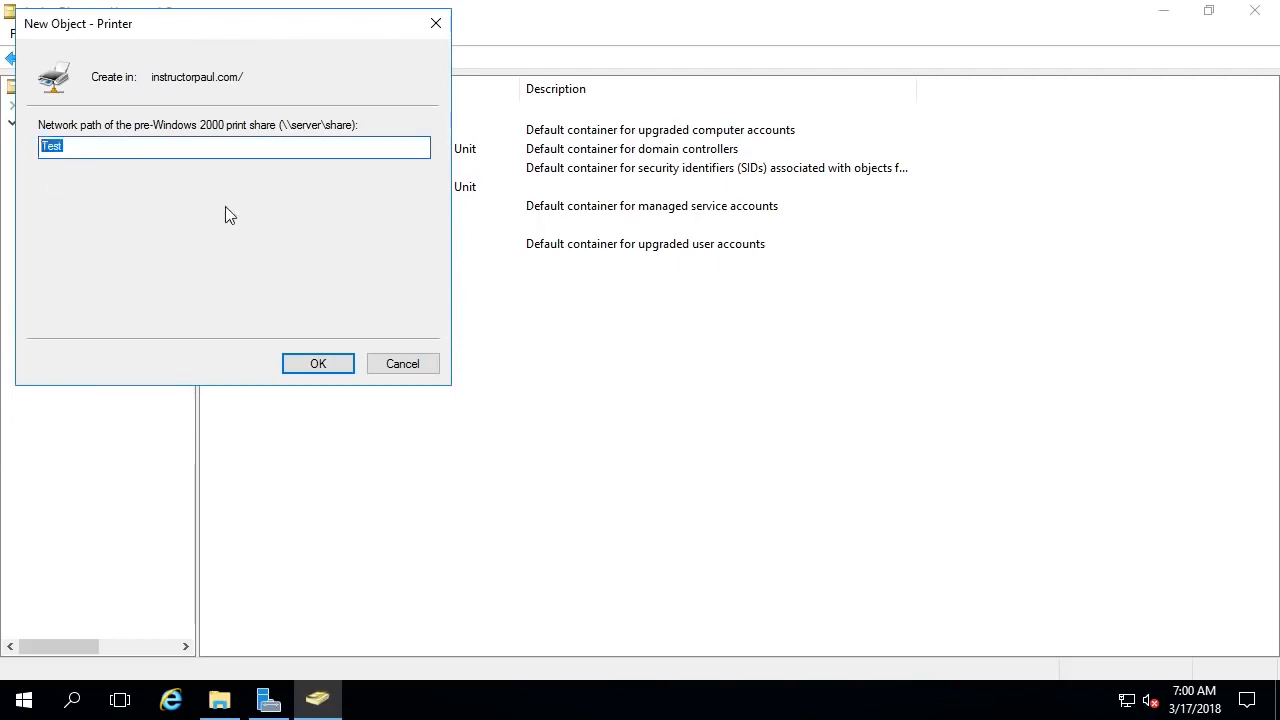
{"action": "type", "text": "\\\\ipdc"}
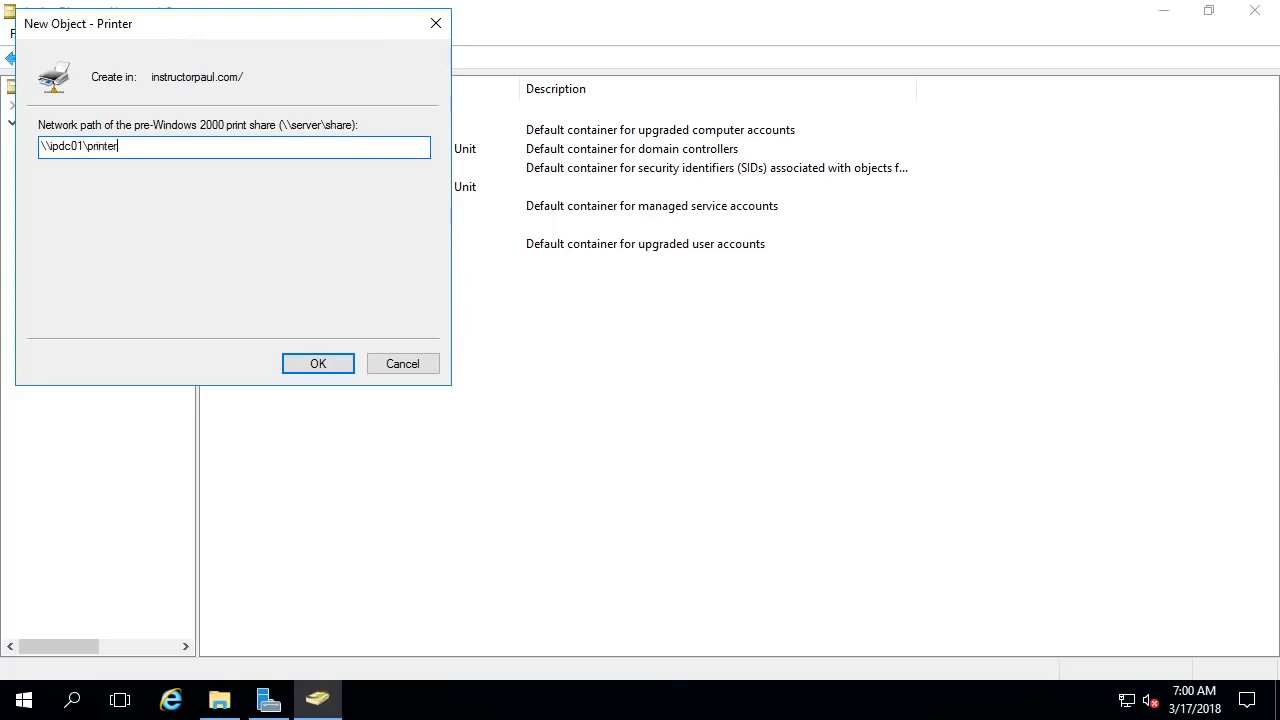
{"action": "type", "text": "01"}
{"action": "left_click_drag", "start_coordinate": [86, 147], "coordinate": [52, 149]}
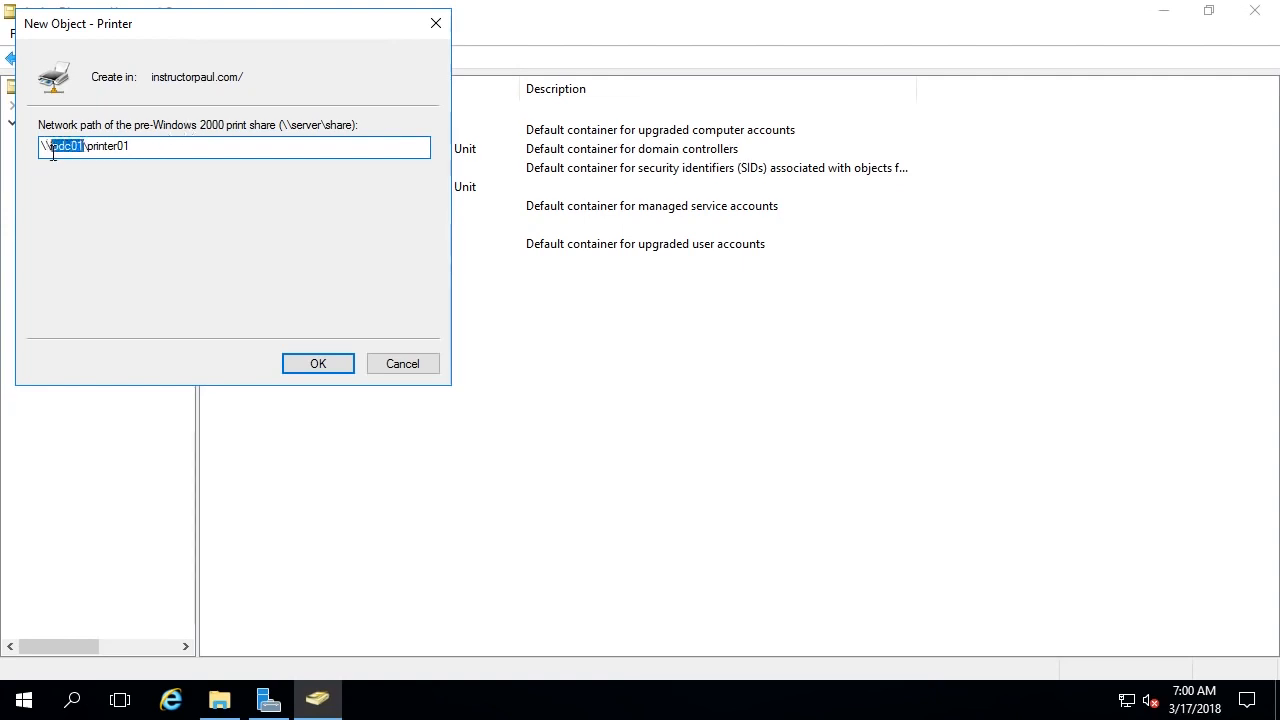
{"action": "left_click", "coordinate": [81, 150]}
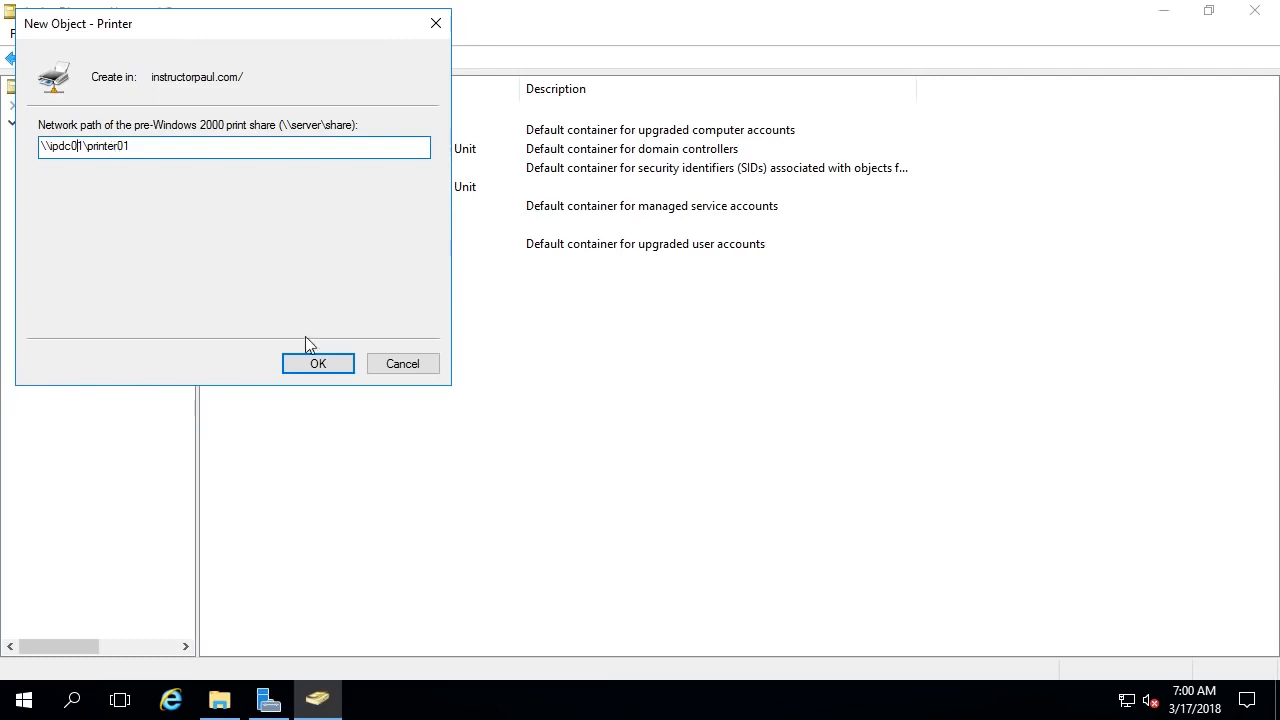
{"action": "left_click", "coordinate": [319, 367]}
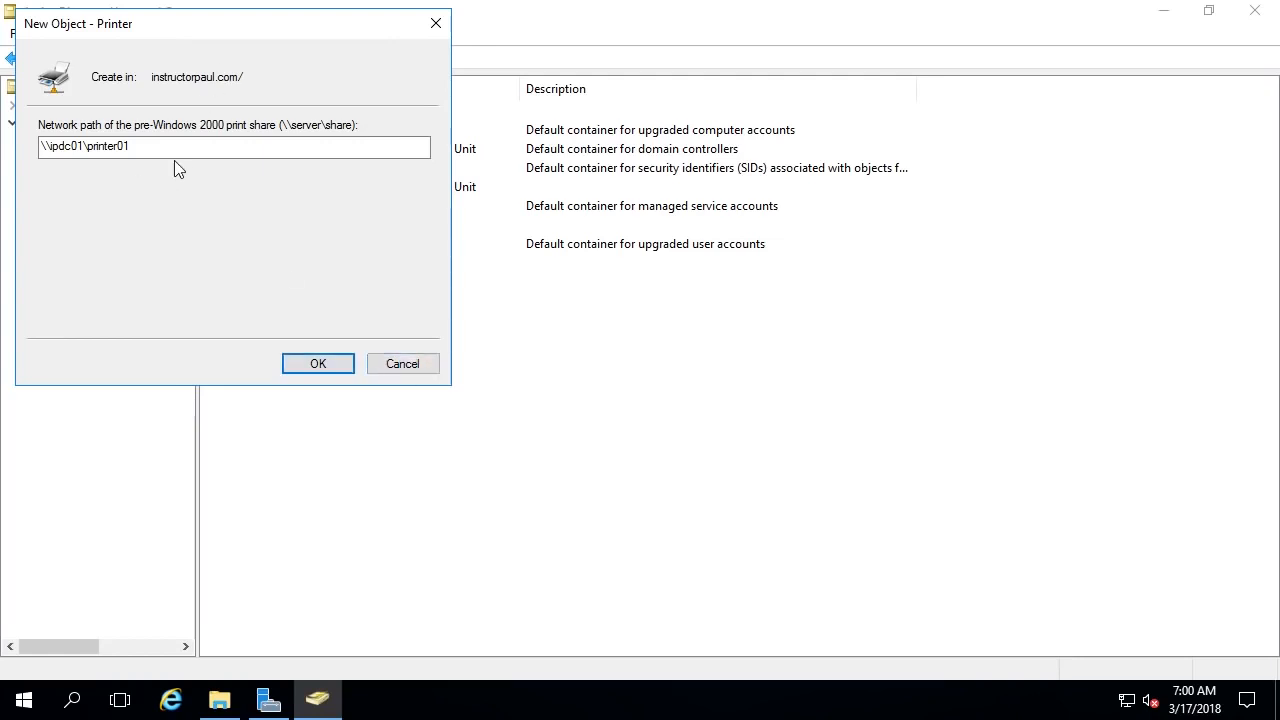
{"action": "left_click", "coordinate": [438, 28]}
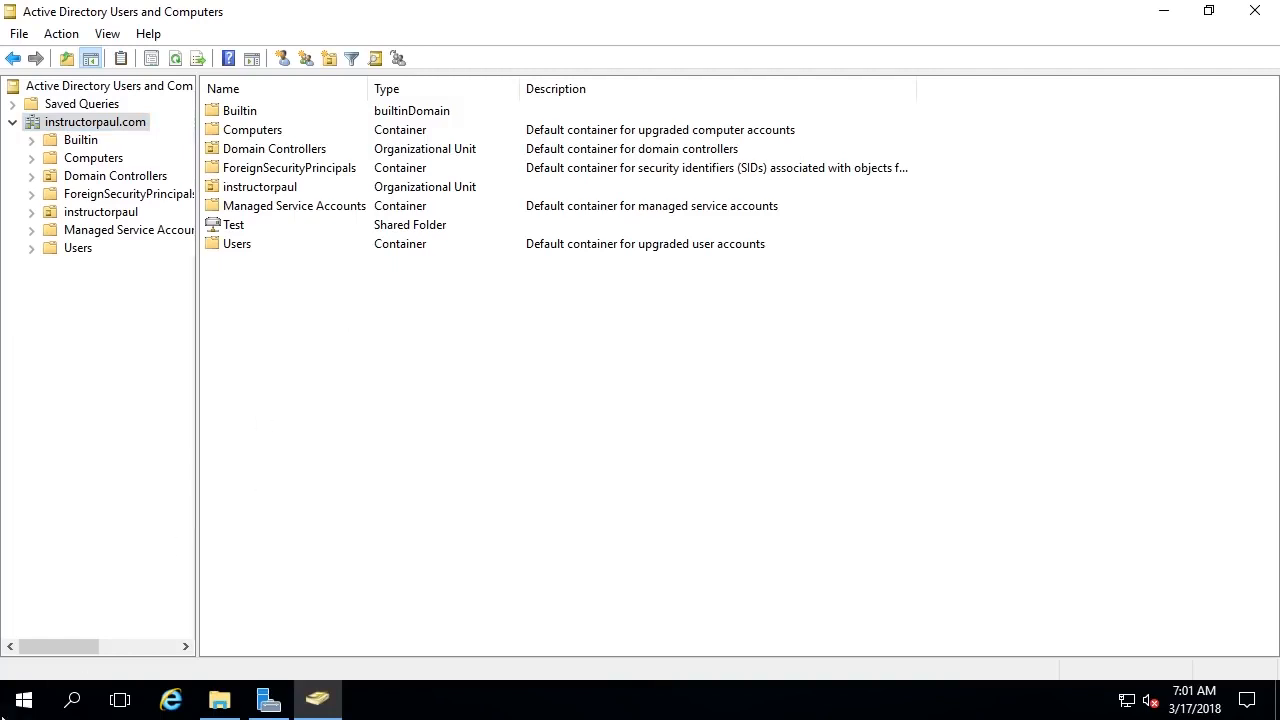
{"action": "left_click", "coordinate": [22, 700]}
{"action": "type", "text": "a"}
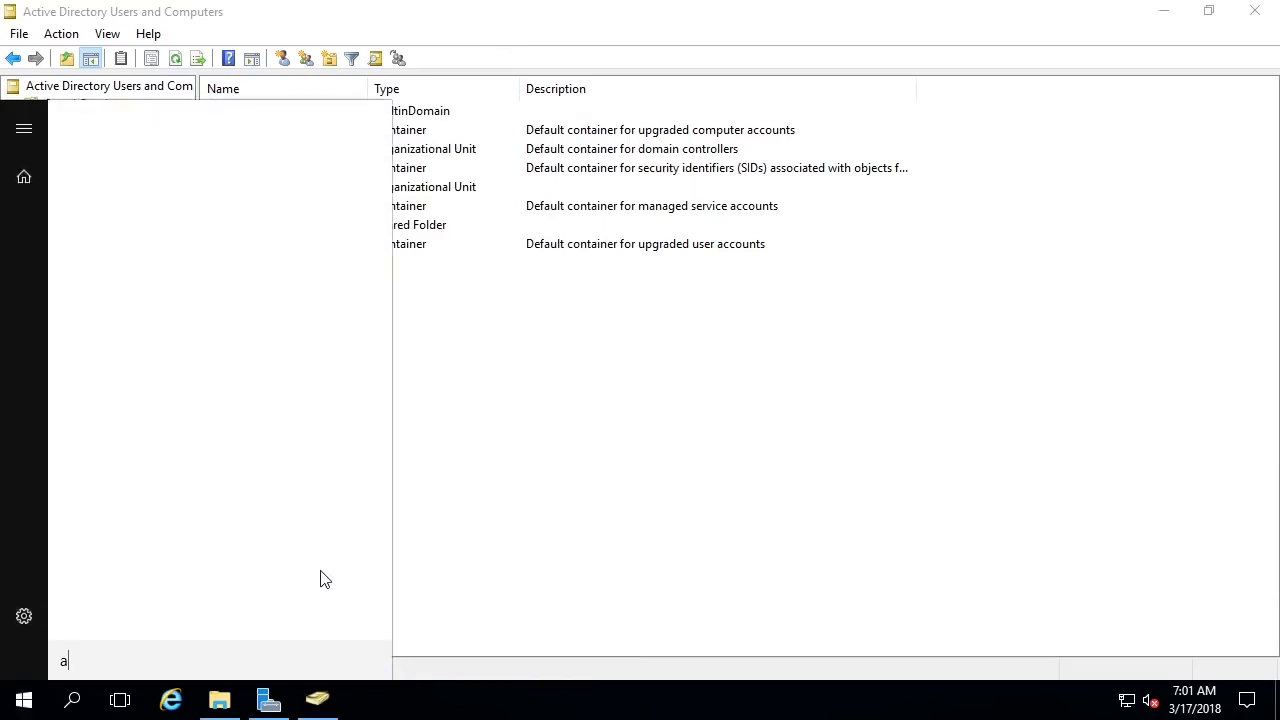
{"action": "type", "text": "dd printer"}
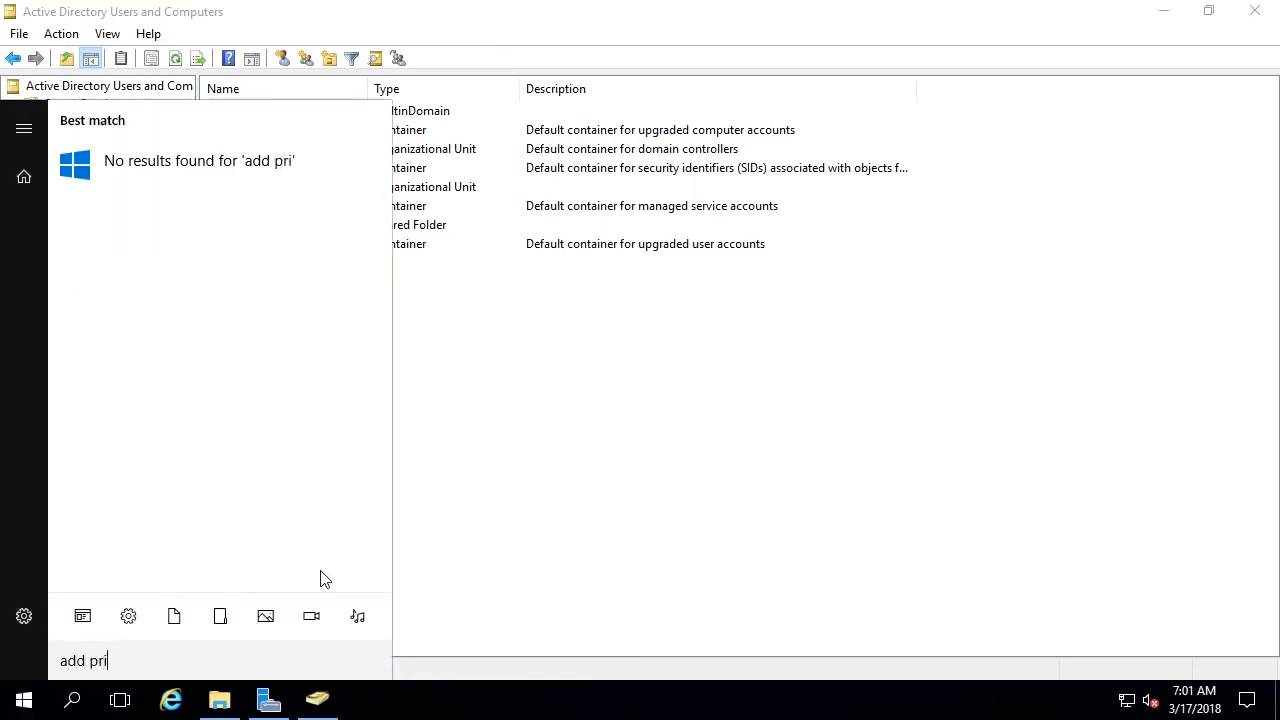
{"action": "left_click", "coordinate": [128, 617]}
{"action": "left_click", "coordinate": [125, 618]}
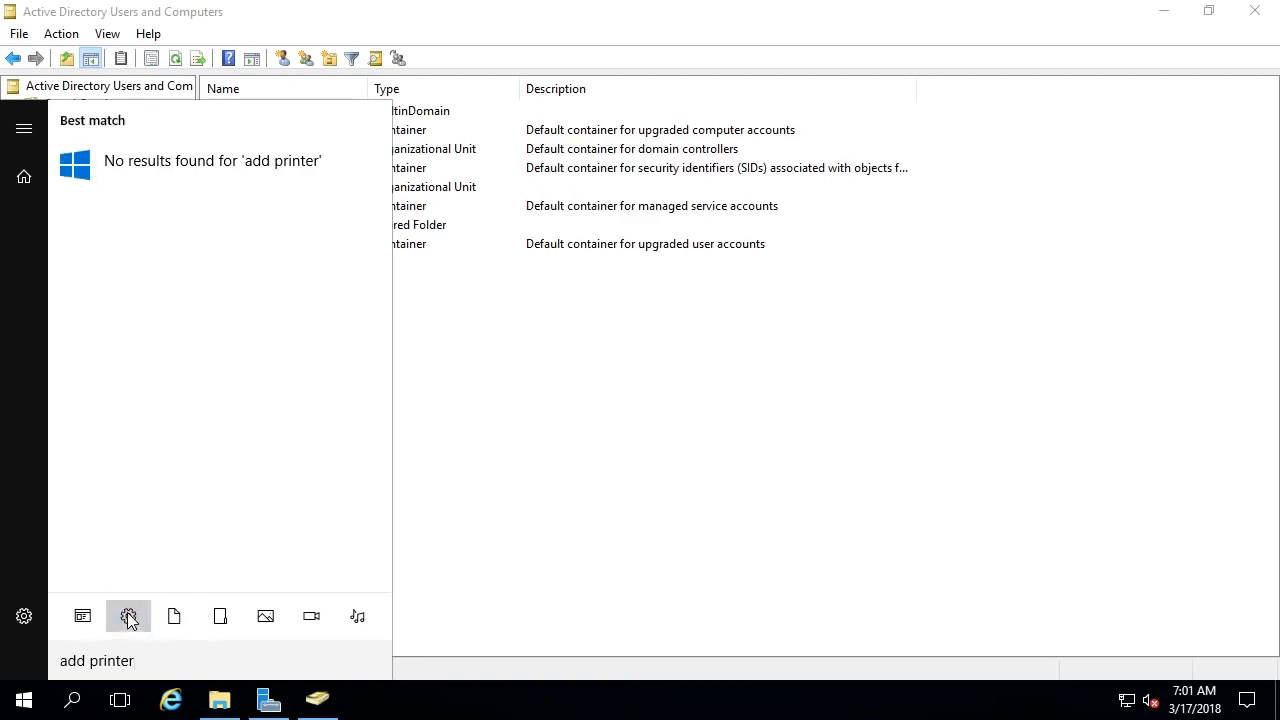
{"action": "left_click", "coordinate": [128, 616]}
{"action": "key", "text": "Escape"}
{"action": "left_click", "coordinate": [24, 699]}
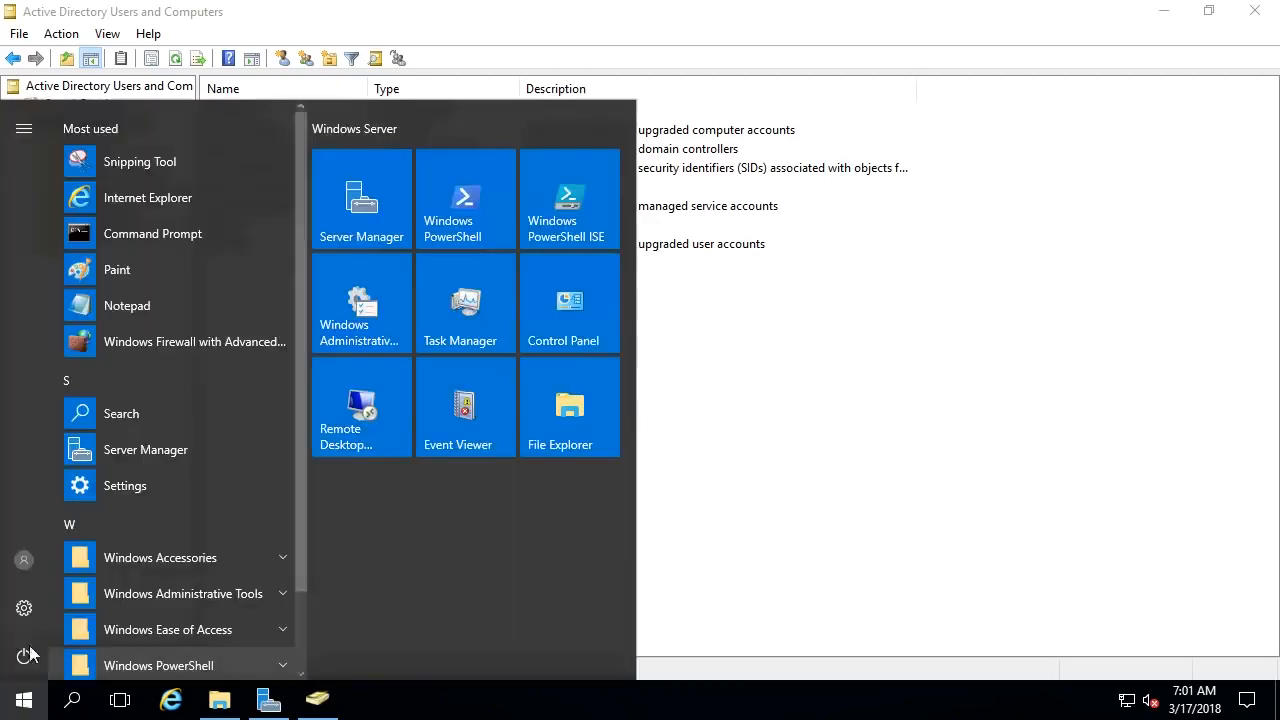
{"action": "left_click", "coordinate": [26, 617]}
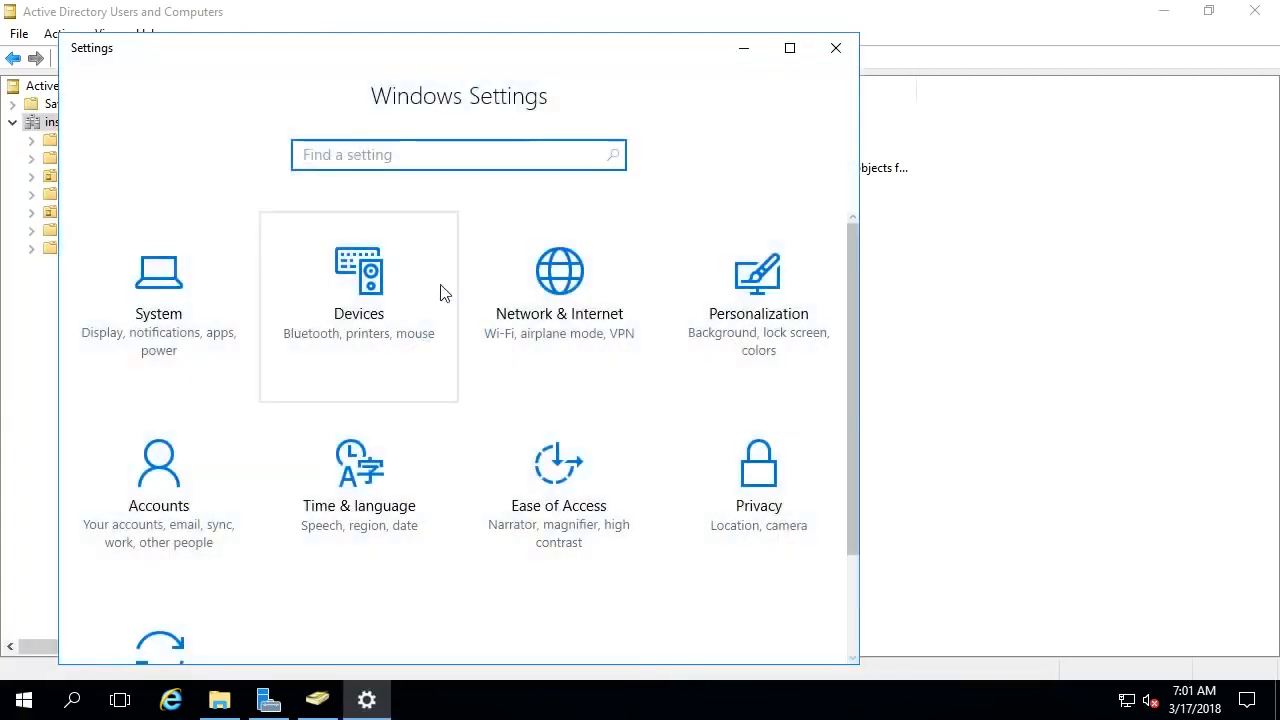
{"action": "scroll", "coordinate": [610, 352], "scroll_direction": "down", "scroll_amount": 3}
{"action": "scroll", "coordinate": [620, 420], "scroll_direction": "up", "scroll_amount": 3}
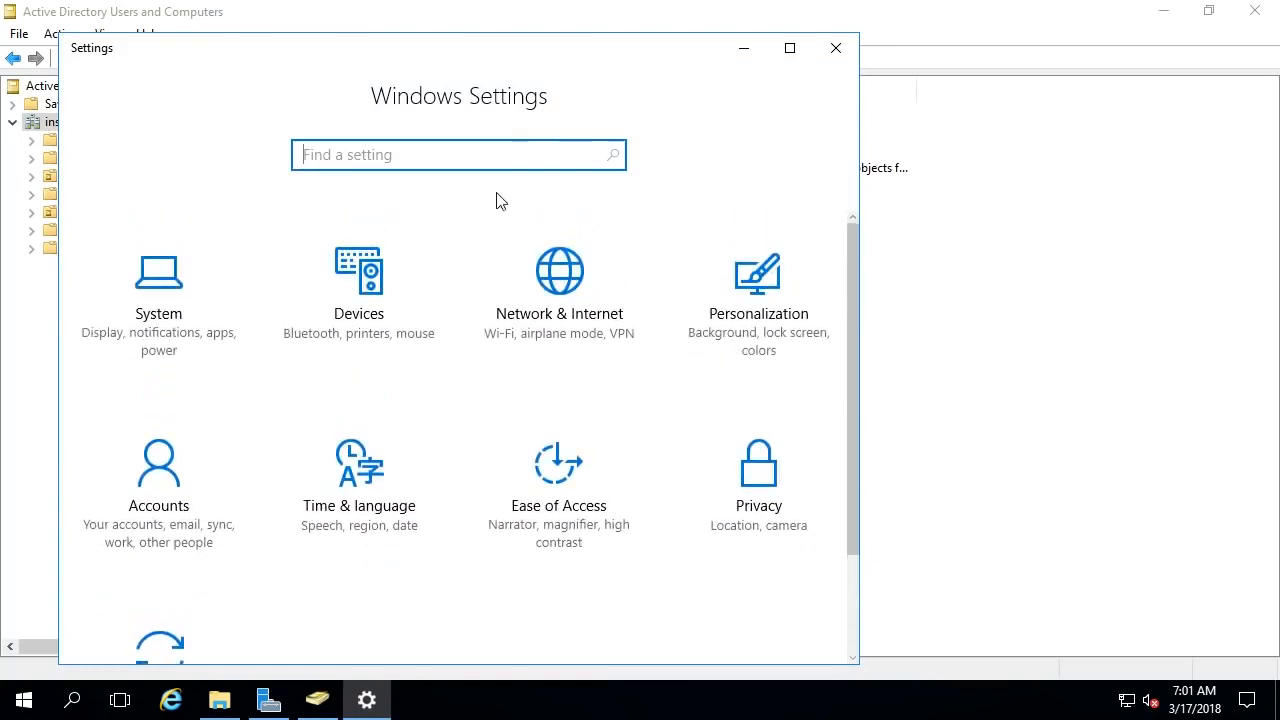
{"action": "type", "text": "printer"}
{"action": "left_click", "coordinate": [390, 263]}
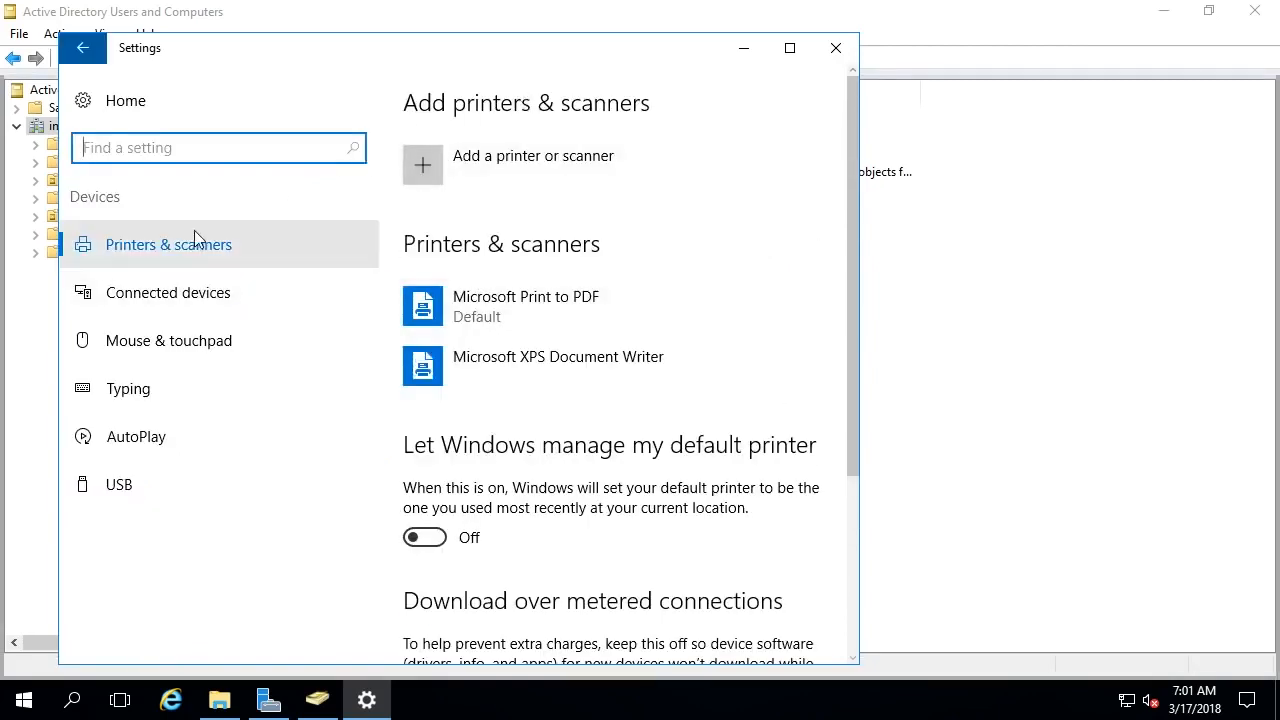
{"action": "left_click", "coordinate": [462, 160]}
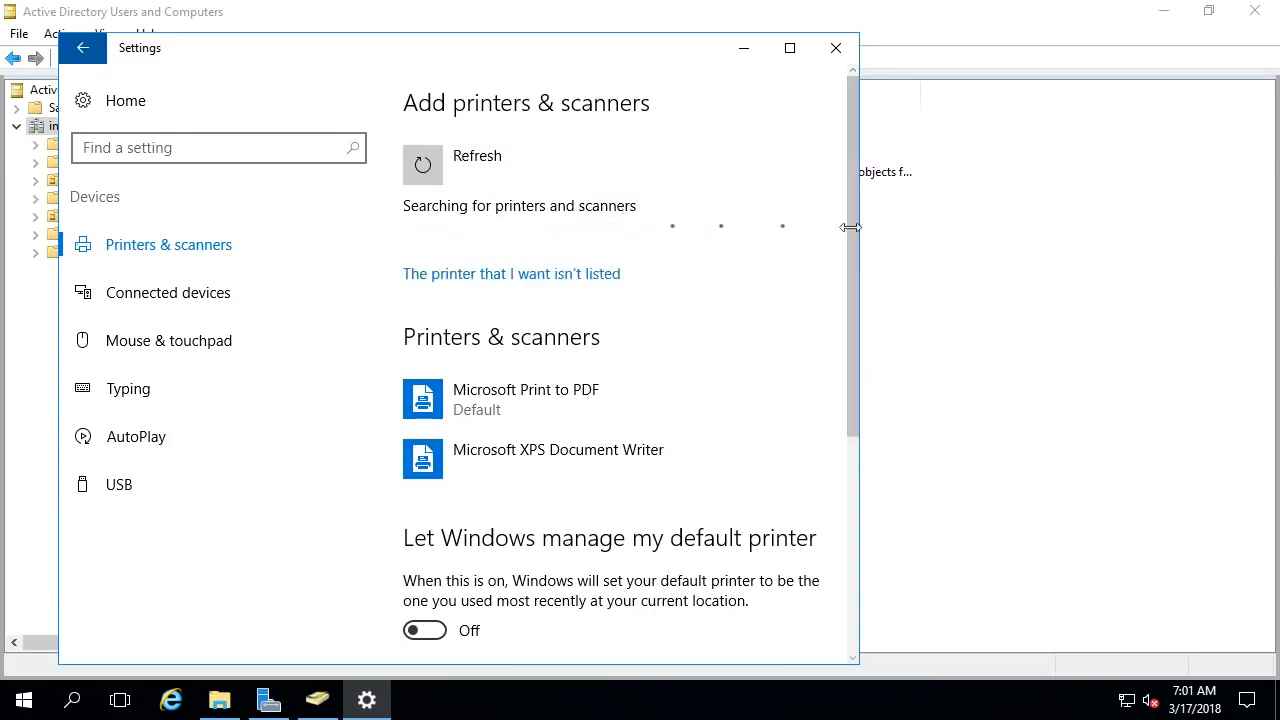
{"action": "left_click", "coordinate": [836, 48]}
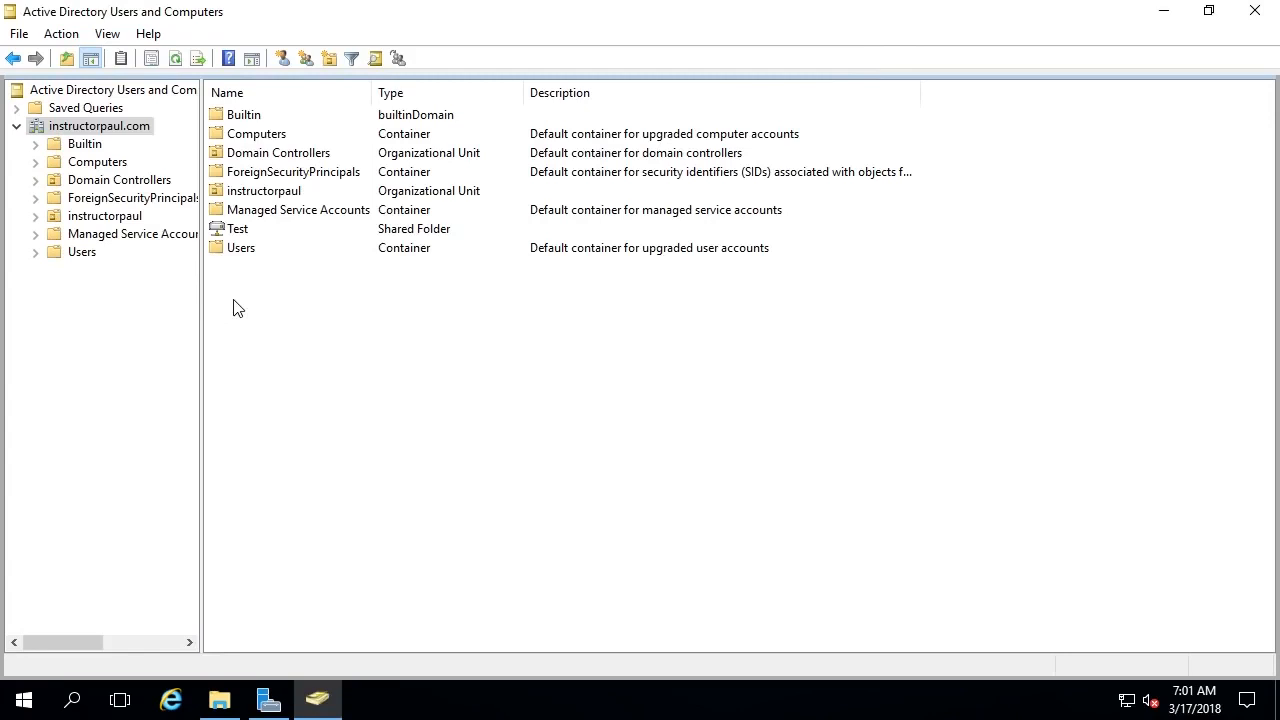
- Bring up the instructorpaul.com domain's context menu and dismiss it without choosing an action
{"action": "right_click", "coordinate": [142, 127]}
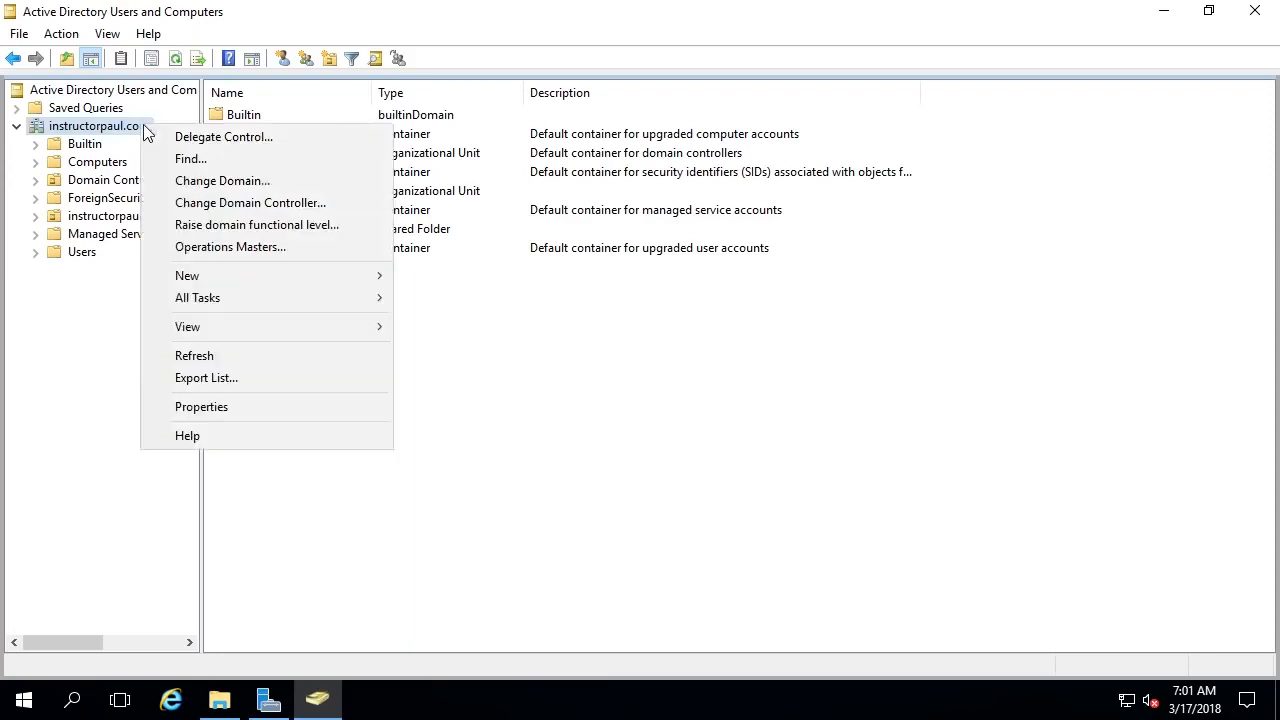
{"action": "left_click", "coordinate": [660, 380]}
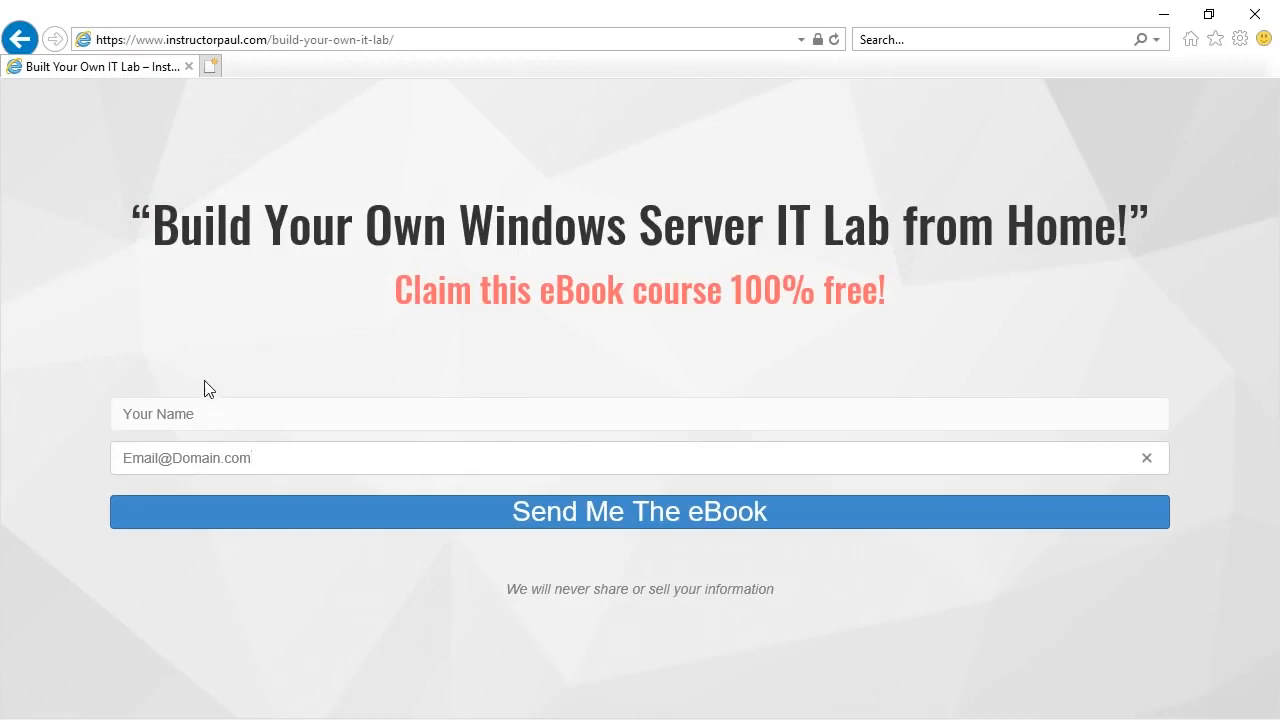
{"action": "left_click_drag", "start_coordinate": [155, 230], "coordinate": [131, 212]}
{"action": "left_click", "coordinate": [1119, 232]}
{"action": "left_click", "coordinate": [126, 216]}
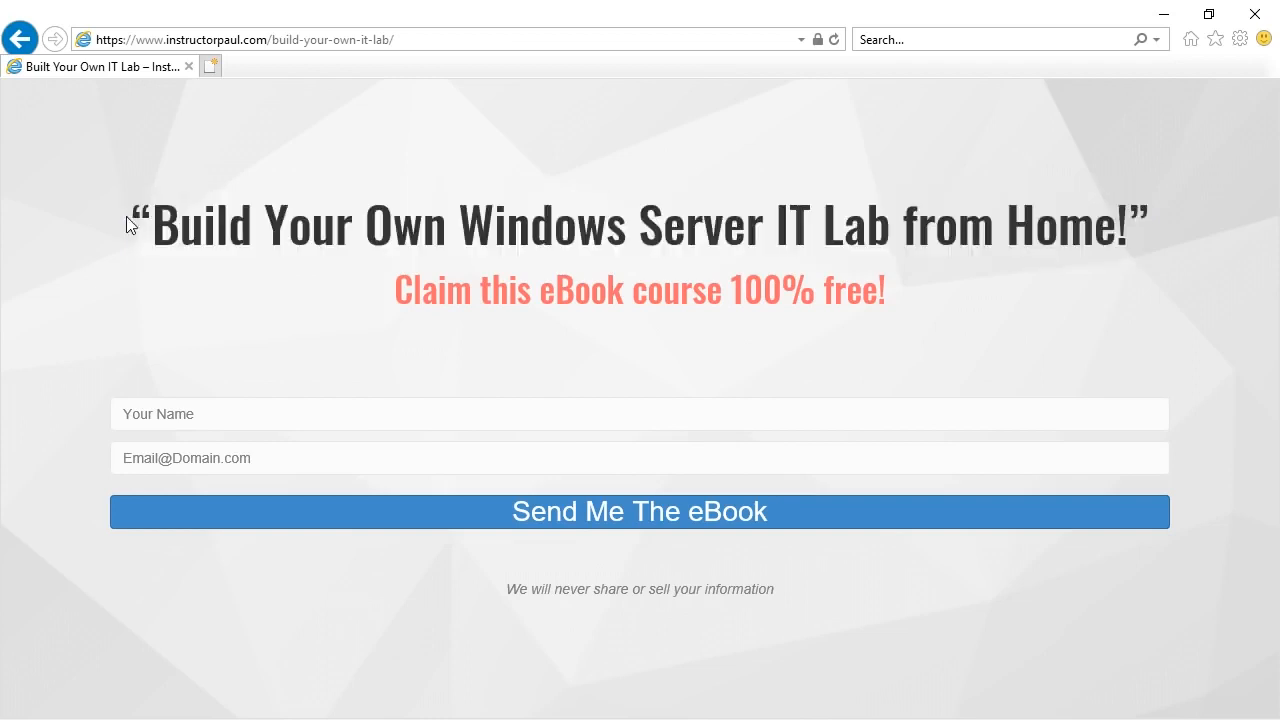